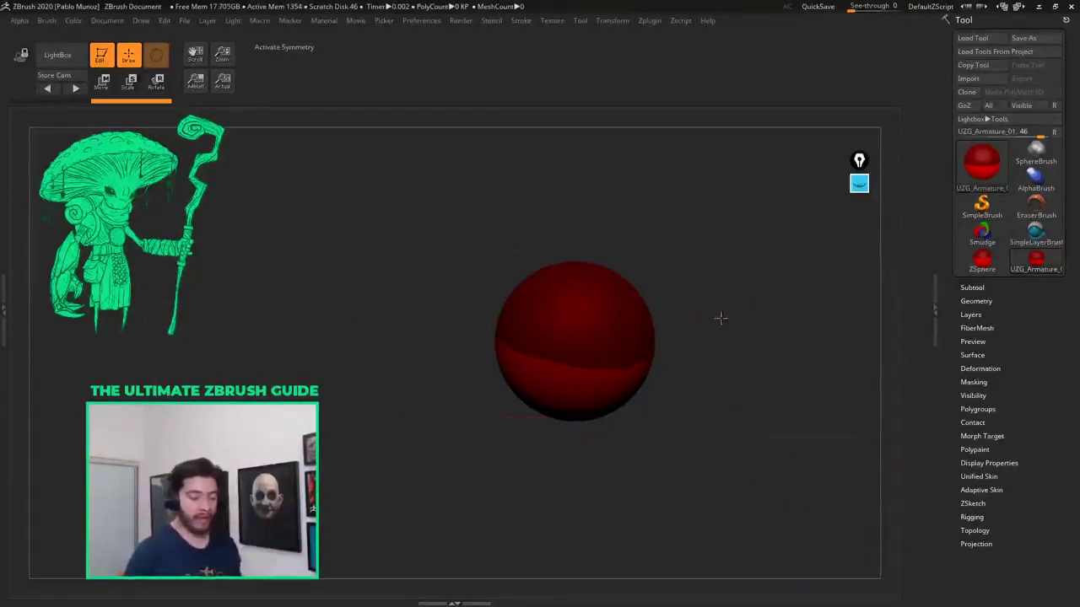
Step: Open the on-screen annotation tools and set up a white pen for drawing over the canvas beside the ZSphere
{"action": "left_click_drag", "start_coordinate": [721, 318], "coordinate": [713, 318]}
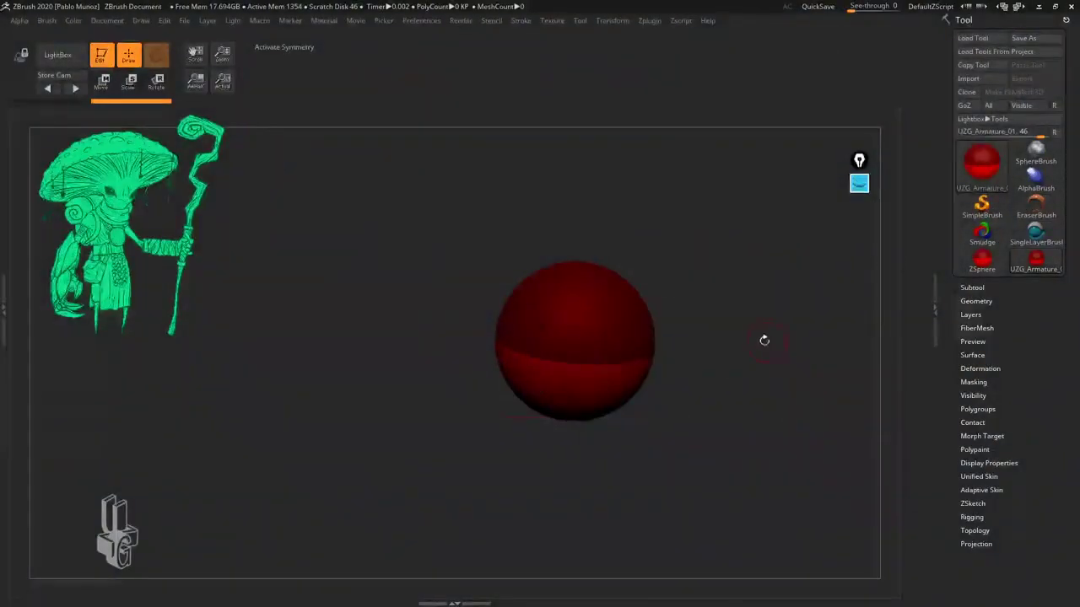
{"action": "left_click_drag", "start_coordinate": [764, 340], "coordinate": [706, 348], "text": "alt"}
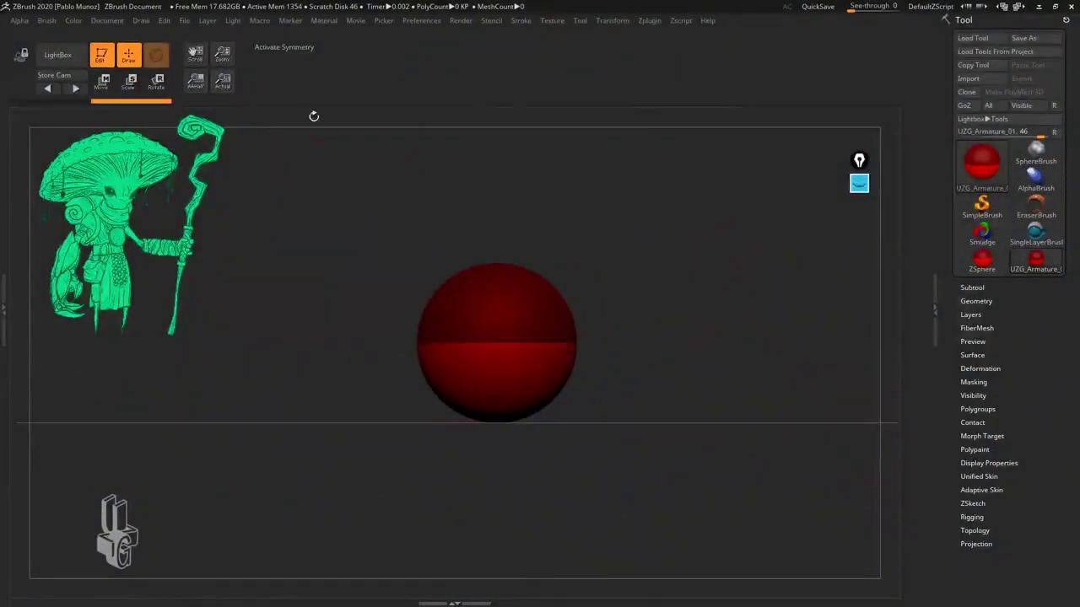
{"action": "left_click_drag", "start_coordinate": [706, 307], "coordinate": [684, 326]}
{"action": "left_click_drag", "start_coordinate": [673, 286], "coordinate": [628, 314], "text": "alt"}
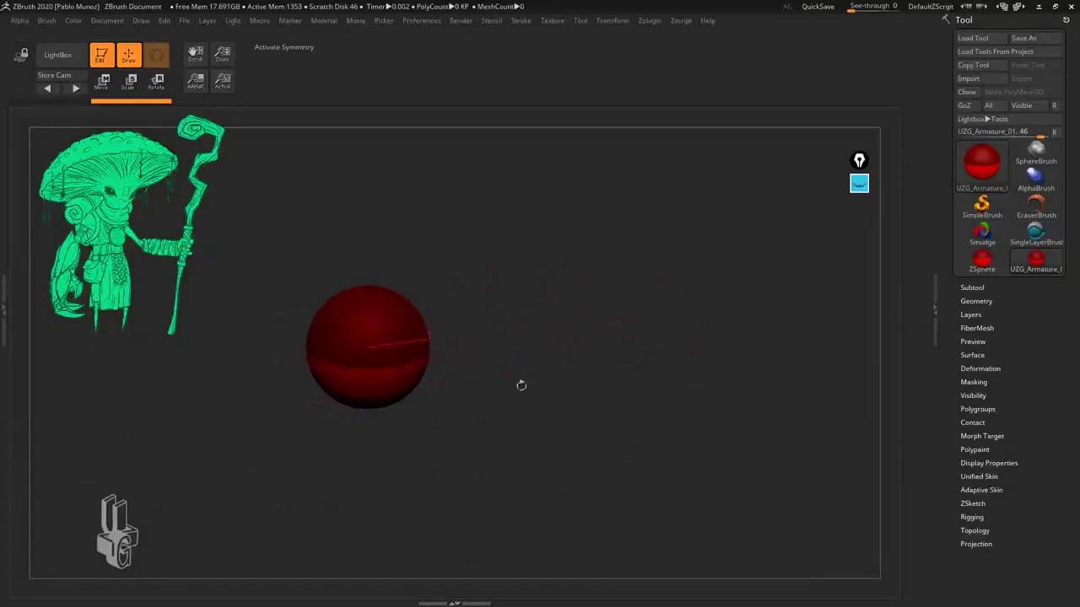
{"action": "left_click", "coordinate": [859, 184]}
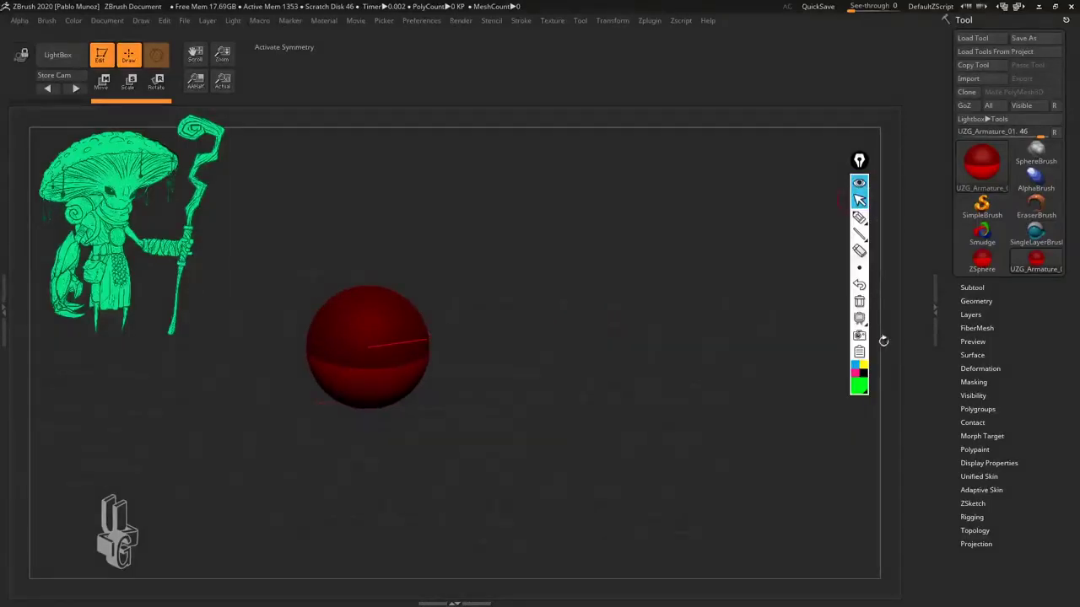
{"action": "left_click", "coordinate": [859, 384]}
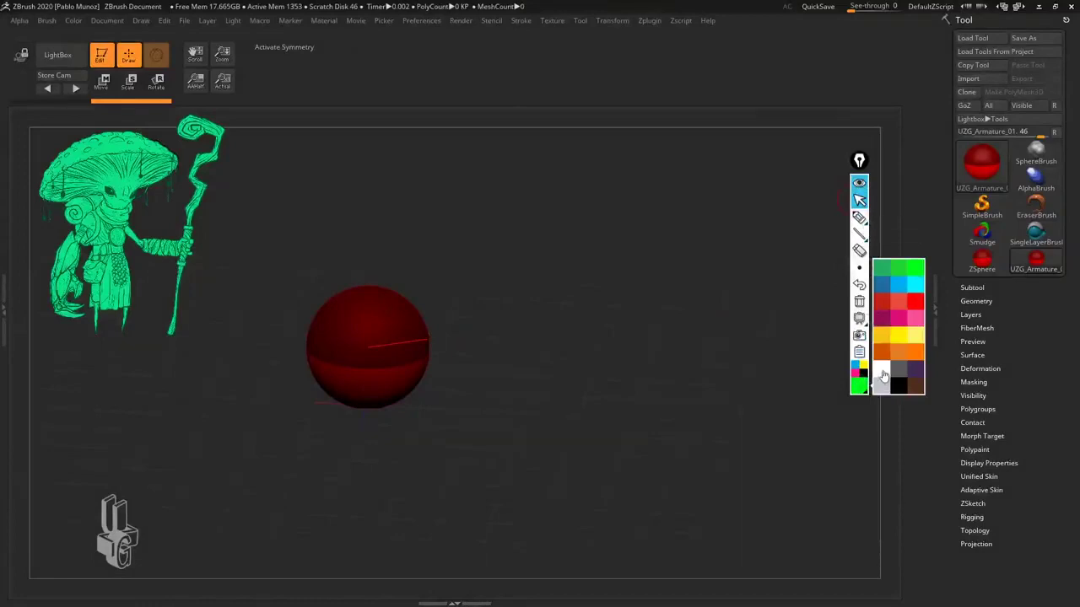
{"action": "left_click", "coordinate": [884, 378]}
{"action": "left_click", "coordinate": [859, 218]}
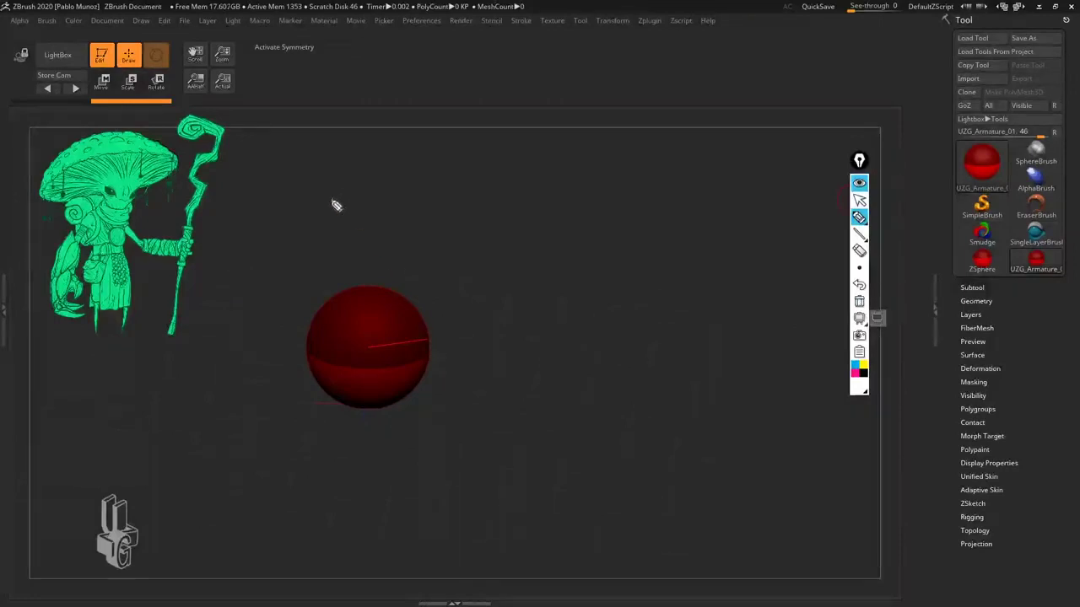
Step: Handwrite "Mesh X" above the ZSphere and clear the annotation
{"action": "mouse_move", "coordinate": [329, 201]}
{"action": "left_mouse_down"}
{"action": "mouse_move", "coordinate": [410, 169]}
{"action": "mouse_move", "coordinate": [403, 191]}
{"action": "left_mouse_up"}
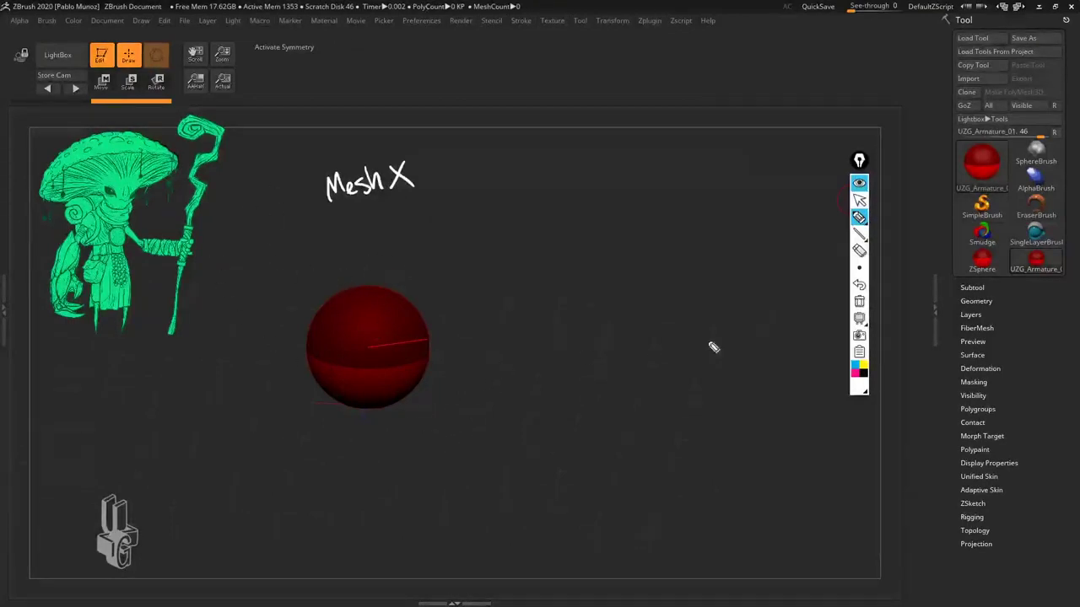
{"action": "left_click", "coordinate": [859, 304]}
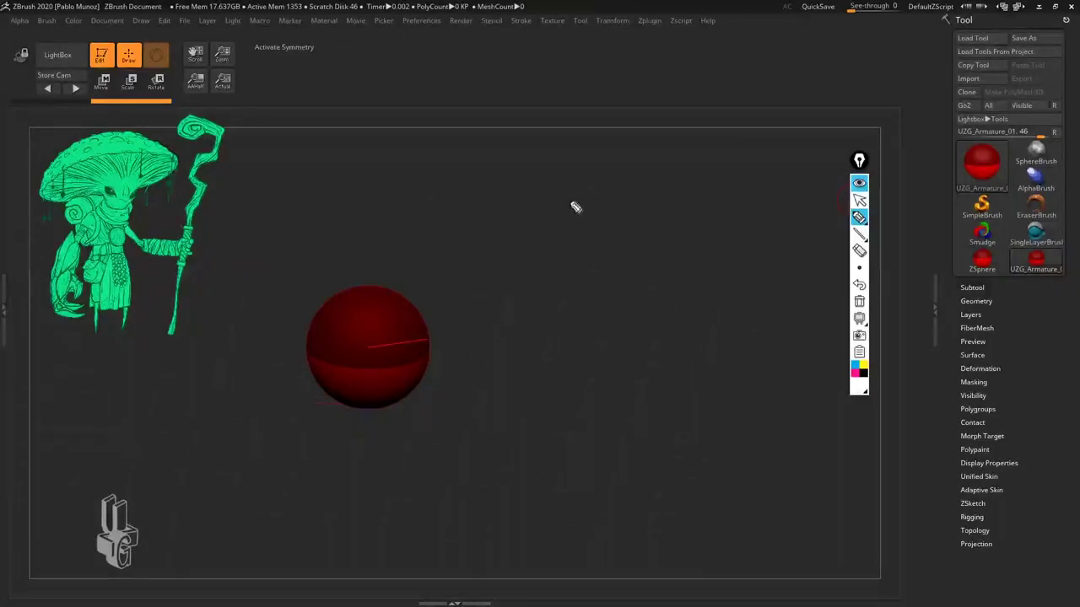
Step: Handwrite the title "Clay" in white near the upper middle of the empty canvas
{"action": "left_click_drag", "start_coordinate": [558, 141], "coordinate": [560, 162]}
{"action": "left_click_drag", "start_coordinate": [568, 134], "coordinate": [572, 164]}
{"action": "left_click_drag", "start_coordinate": [585, 152], "coordinate": [586, 180]}
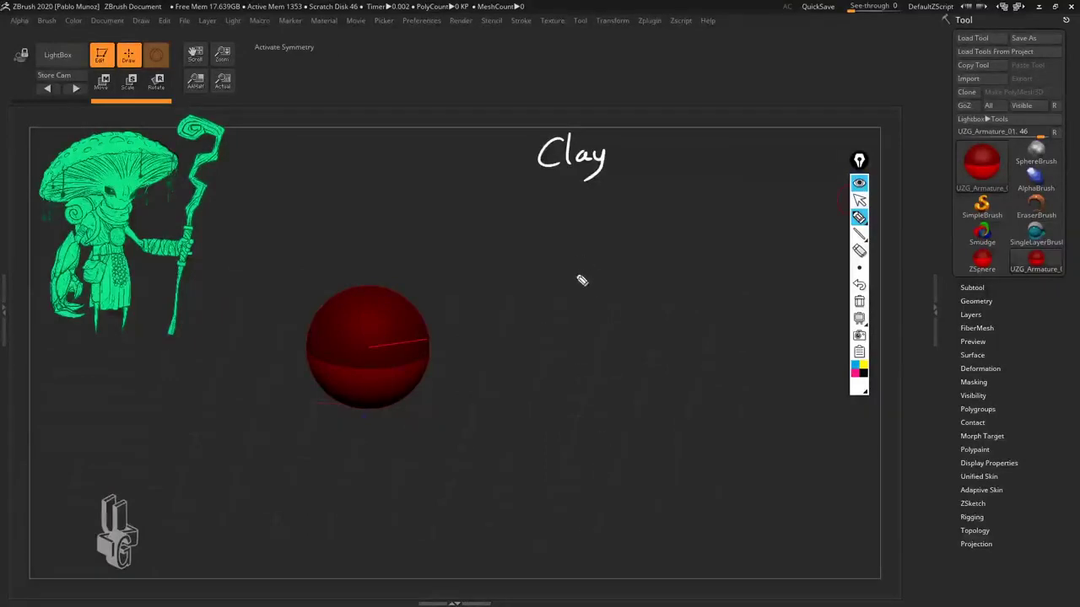
Step: Sketch a white stick-figure armature in a running pose below the title, with a spine, two bent legs and two bent arms
{"action": "mouse_move", "coordinate": [573, 240]}
{"action": "left_mouse_down"}
{"action": "mouse_move", "coordinate": [579, 332]}
{"action": "mouse_move", "coordinate": [516, 447]}
{"action": "mouse_move", "coordinate": [559, 498]}
{"action": "mouse_move", "coordinate": [541, 511]}
{"action": "left_mouse_up"}
{"action": "mouse_move", "coordinate": [577, 348]}
{"action": "left_mouse_down"}
{"action": "mouse_move", "coordinate": [593, 376]}
{"action": "mouse_move", "coordinate": [687, 436]}
{"action": "mouse_move", "coordinate": [702, 465]}
{"action": "left_mouse_up"}
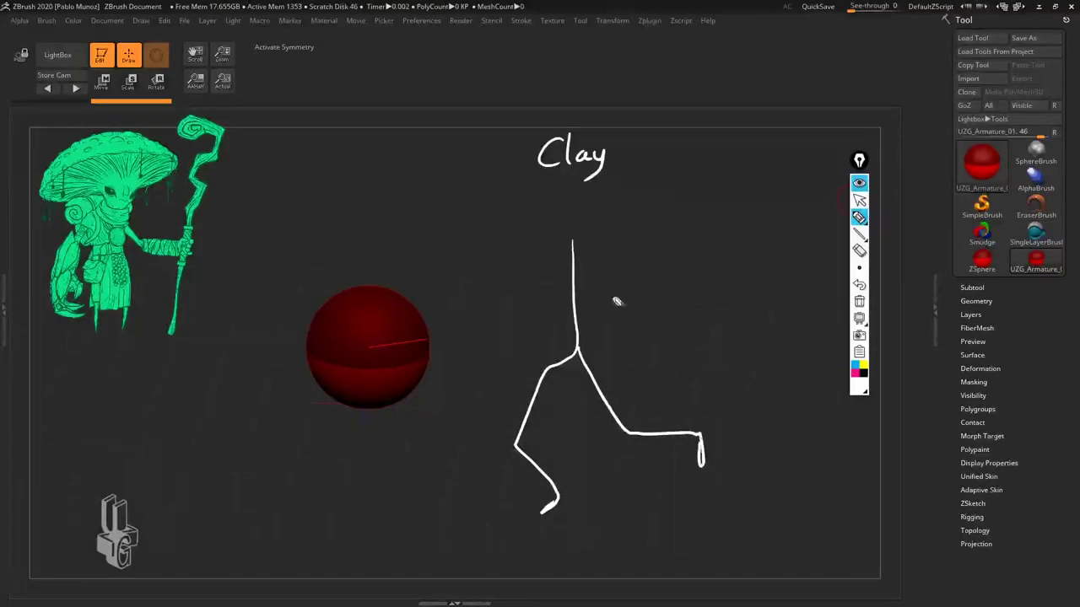
{"action": "mouse_move", "coordinate": [574, 244]}
{"action": "left_mouse_down"}
{"action": "mouse_move", "coordinate": [661, 257]}
{"action": "mouse_move", "coordinate": [690, 322]}
{"action": "mouse_move", "coordinate": [458, 243]}
{"action": "left_mouse_up"}
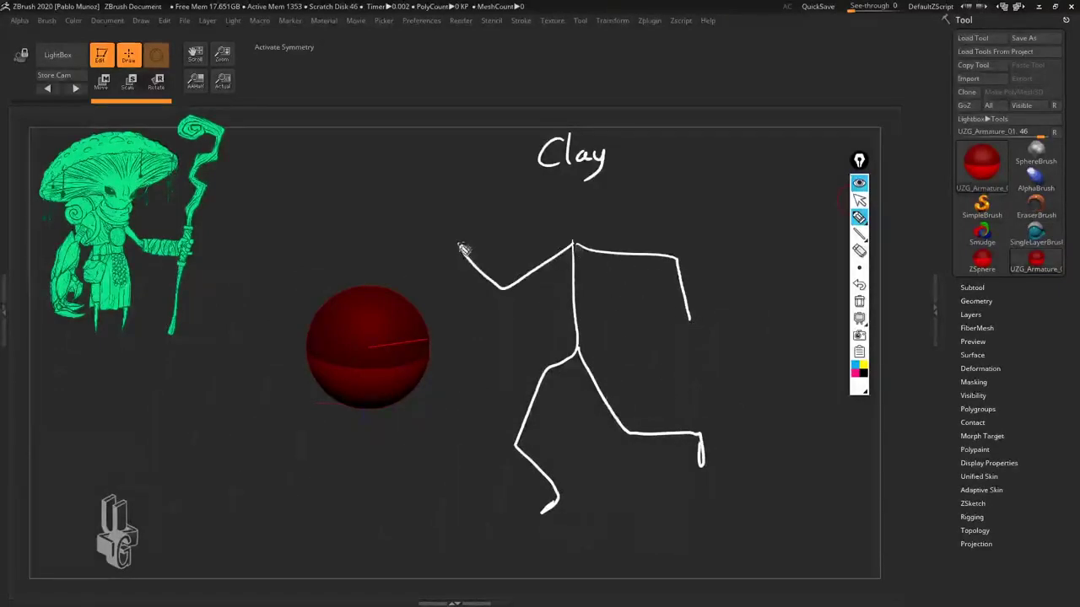
Step: Complete the armature with a head loop, coiled wire along the spine and legs, and fingers, and underline the "Clay" title
{"action": "mouse_move", "coordinate": [574, 245]}
{"action": "left_mouse_down"}
{"action": "mouse_move", "coordinate": [564, 195]}
{"action": "mouse_move", "coordinate": [579, 338]}
{"action": "mouse_move", "coordinate": [518, 439]}
{"action": "mouse_move", "coordinate": [553, 499]}
{"action": "left_mouse_up"}
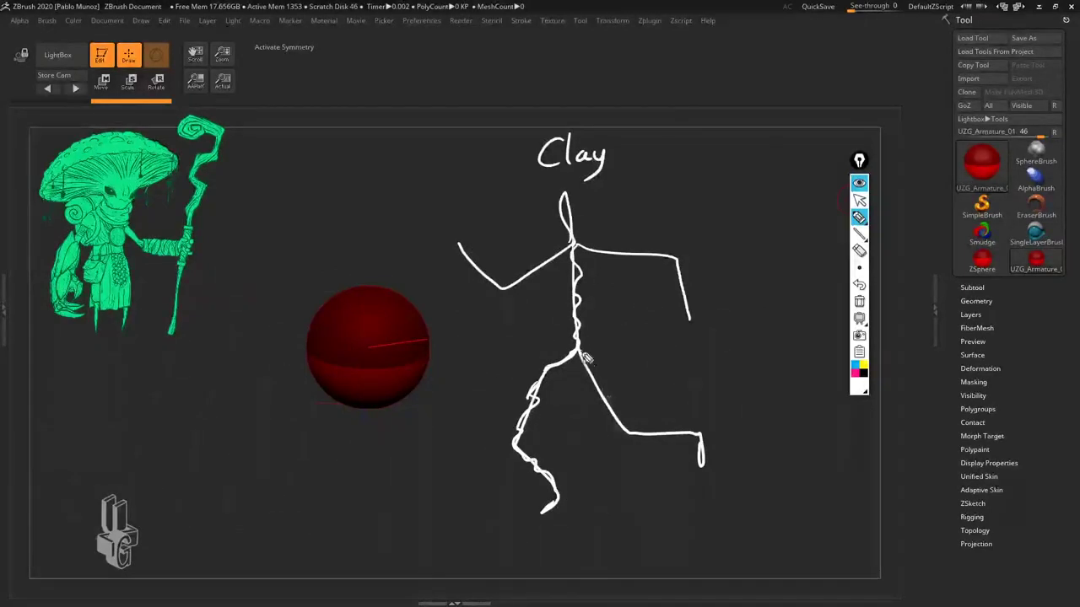
{"action": "mouse_move", "coordinate": [581, 349]}
{"action": "left_mouse_down"}
{"action": "mouse_move", "coordinate": [606, 405]}
{"action": "mouse_move", "coordinate": [645, 435]}
{"action": "mouse_move", "coordinate": [700, 443]}
{"action": "left_mouse_up"}
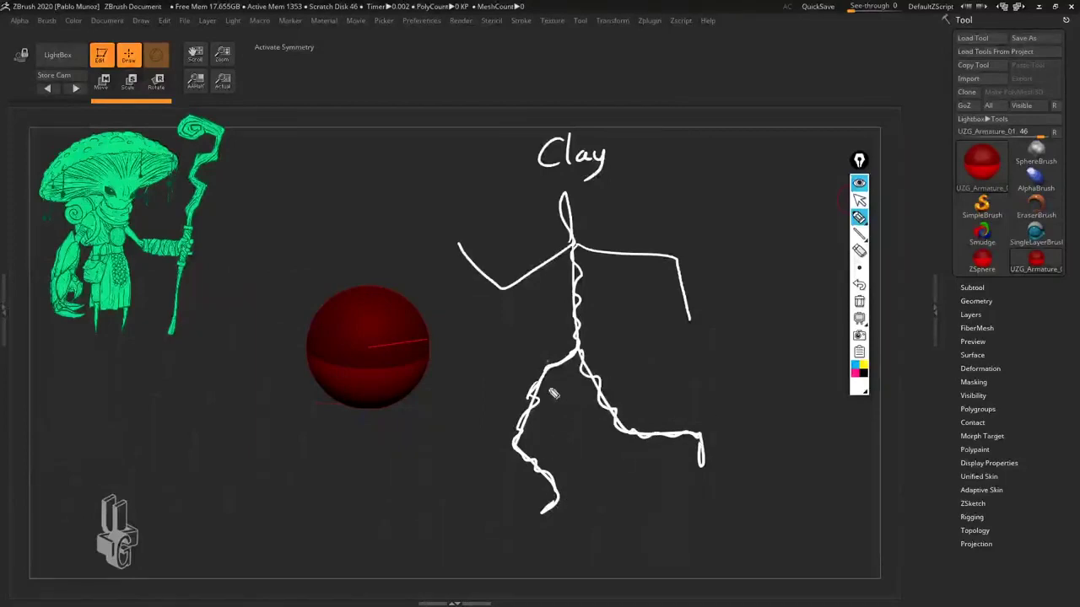
{"action": "mouse_move", "coordinate": [462, 249]}
{"action": "left_mouse_down"}
{"action": "mouse_move", "coordinate": [466, 217]}
{"action": "mouse_move", "coordinate": [450, 221]}
{"action": "mouse_move", "coordinate": [451, 202]}
{"action": "mouse_move", "coordinate": [435, 231]}
{"action": "mouse_move", "coordinate": [460, 241]}
{"action": "left_mouse_up"}
{"action": "left_click_drag", "start_coordinate": [690, 321], "coordinate": [694, 345]}
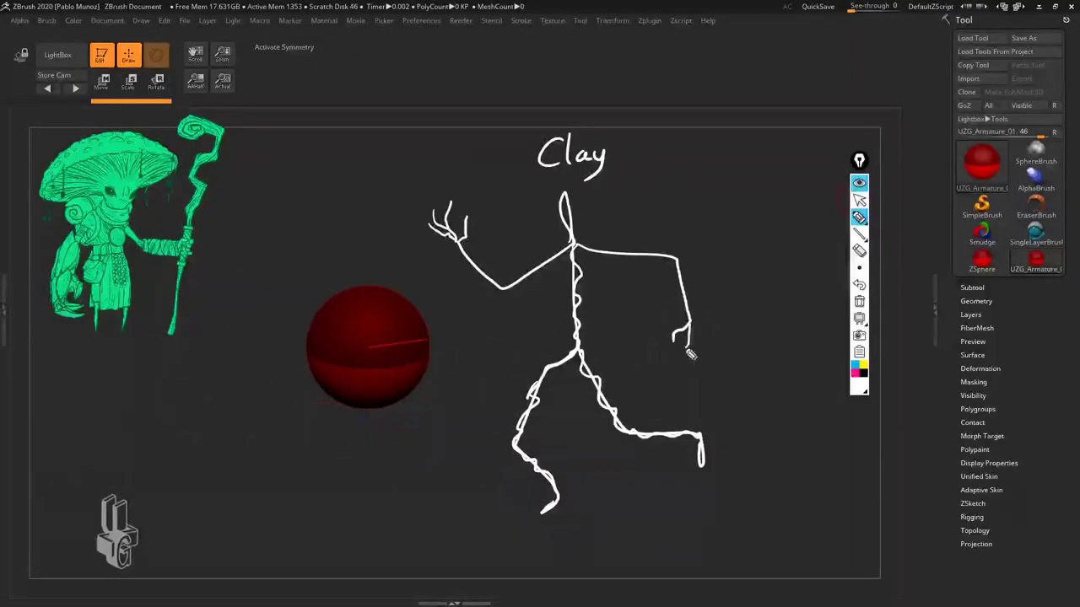
{"action": "mouse_move", "coordinate": [573, 242]}
{"action": "left_mouse_down"}
{"action": "mouse_move", "coordinate": [565, 199]}
{"action": "mouse_move", "coordinate": [576, 261]}
{"action": "left_mouse_up"}
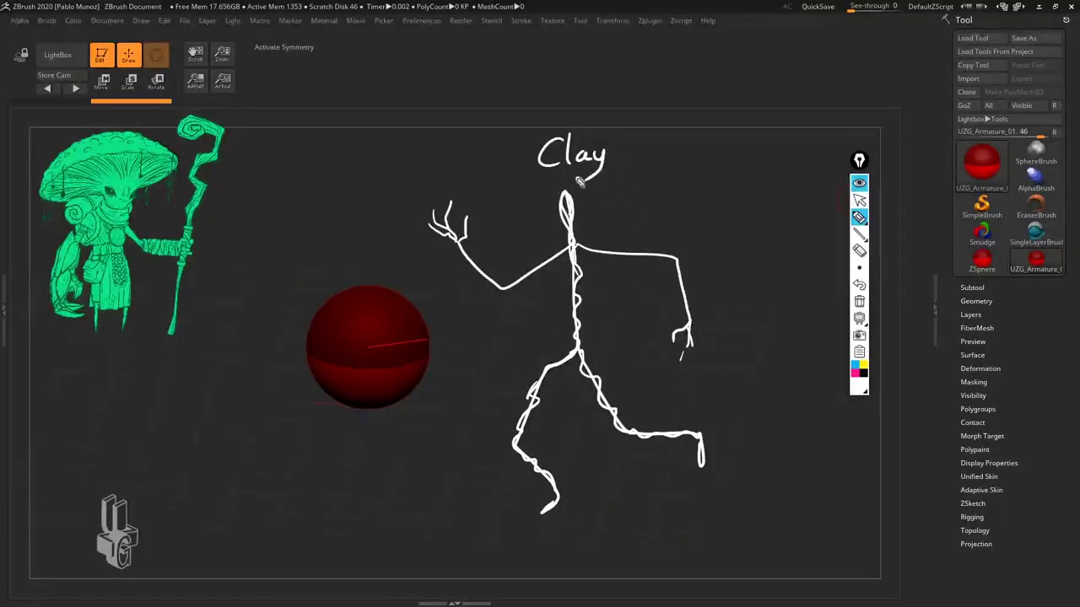
{"action": "left_click_drag", "start_coordinate": [539, 172], "coordinate": [607, 167]}
Step: Sketch the clay body volume in orange around the armature's head, torso, arms and upper legs
{"action": "left_click", "coordinate": [860, 382]}
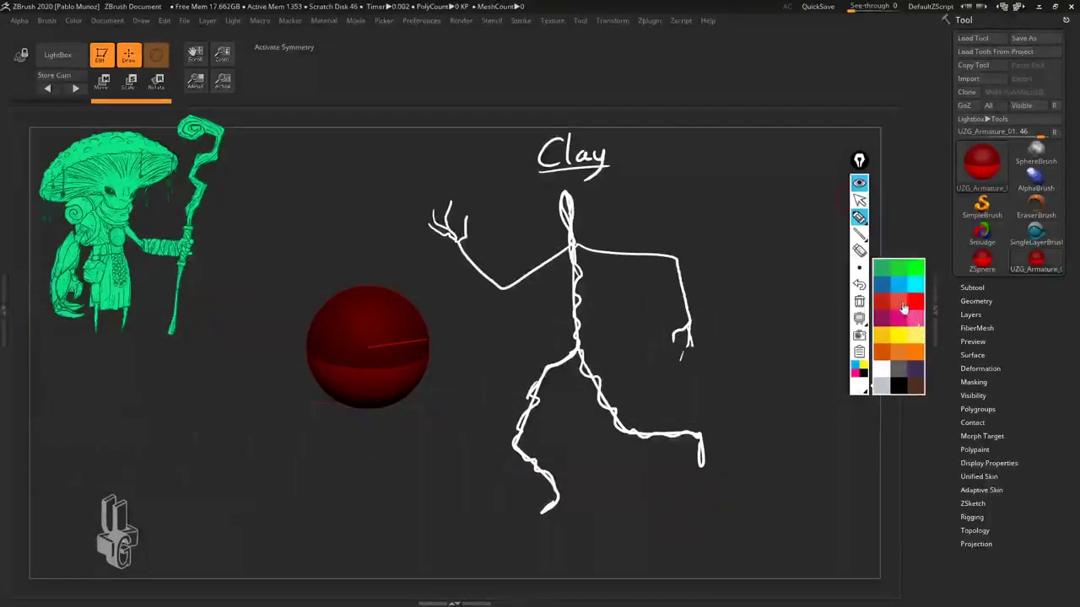
{"action": "left_click", "coordinate": [902, 305]}
{"action": "left_click", "coordinate": [861, 386]}
{"action": "left_click", "coordinate": [901, 353]}
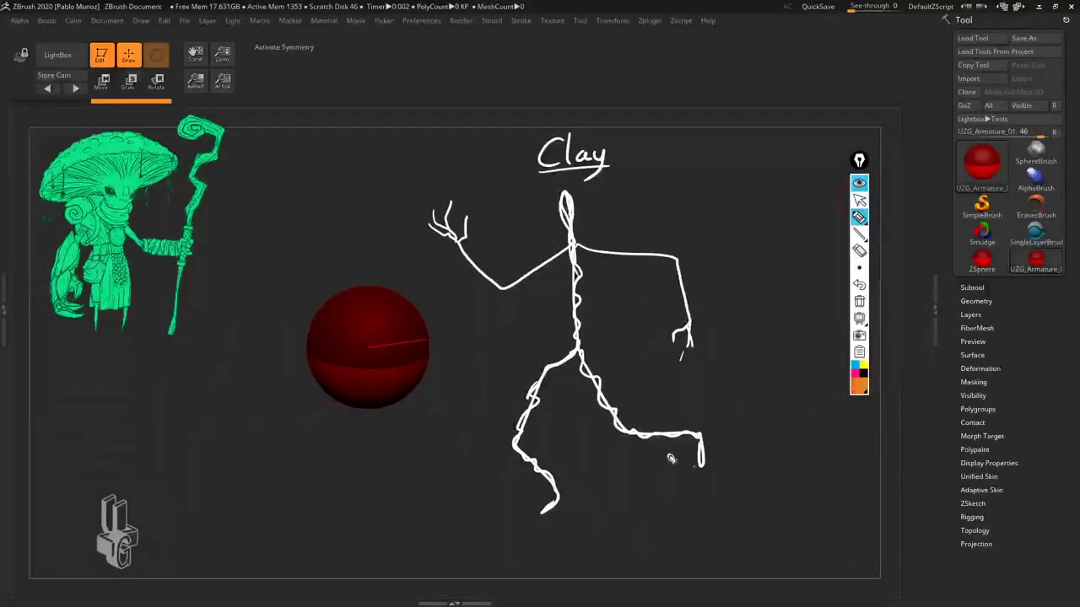
{"action": "mouse_move", "coordinate": [596, 270]}
{"action": "left_mouse_down"}
{"action": "mouse_move", "coordinate": [591, 288]}
{"action": "mouse_move", "coordinate": [587, 253]}
{"action": "mouse_move", "coordinate": [591, 293]}
{"action": "mouse_move", "coordinate": [568, 292]}
{"action": "mouse_move", "coordinate": [569, 309]}
{"action": "mouse_move", "coordinate": [631, 268]}
{"action": "mouse_move", "coordinate": [528, 284]}
{"action": "mouse_move", "coordinate": [544, 249]}
{"action": "mouse_move", "coordinate": [510, 287]}
{"action": "mouse_move", "coordinate": [570, 335]}
{"action": "mouse_move", "coordinate": [574, 322]}
{"action": "mouse_move", "coordinate": [540, 381]}
{"action": "mouse_move", "coordinate": [589, 352]}
{"action": "mouse_move", "coordinate": [601, 408]}
{"action": "mouse_move", "coordinate": [628, 428]}
{"action": "mouse_move", "coordinate": [557, 358]}
{"action": "mouse_move", "coordinate": [530, 426]}
{"action": "mouse_move", "coordinate": [483, 267]}
{"action": "mouse_move", "coordinate": [494, 275]}
{"action": "mouse_move", "coordinate": [458, 250]}
{"action": "mouse_move", "coordinate": [557, 291]}
{"action": "mouse_move", "coordinate": [567, 213]}
{"action": "mouse_move", "coordinate": [593, 229]}
{"action": "mouse_move", "coordinate": [558, 199]}
{"action": "mouse_move", "coordinate": [622, 272]}
{"action": "mouse_move", "coordinate": [691, 310]}
{"action": "mouse_move", "coordinate": [690, 331]}
{"action": "left_mouse_up"}
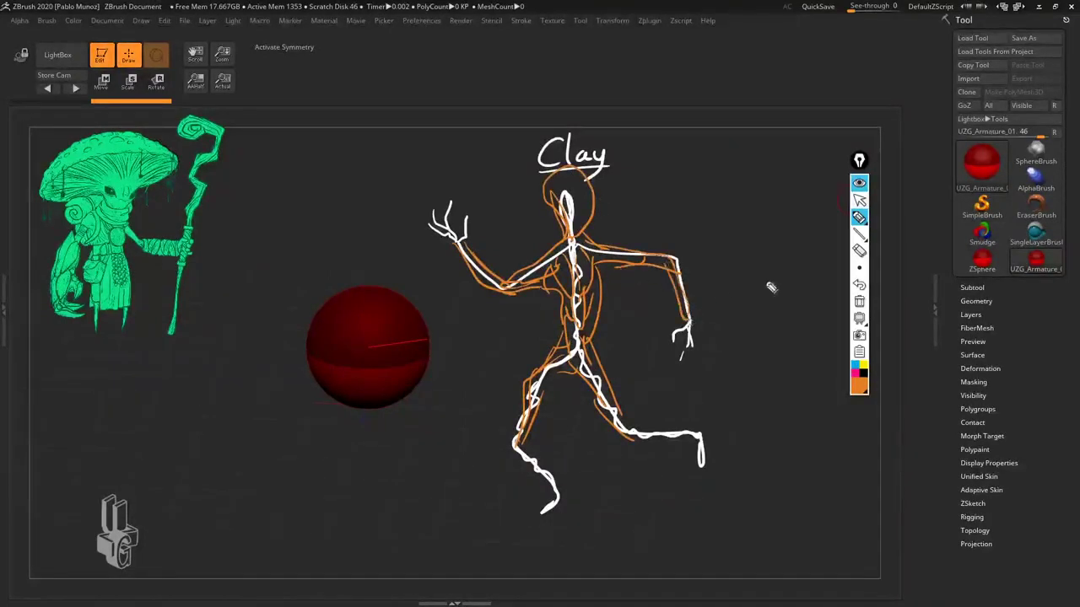
Step: Draw white arrows pointing at the raised hand's fingers and from the "Clay" title down to the shoulder
{"action": "left_click", "coordinate": [865, 388]}
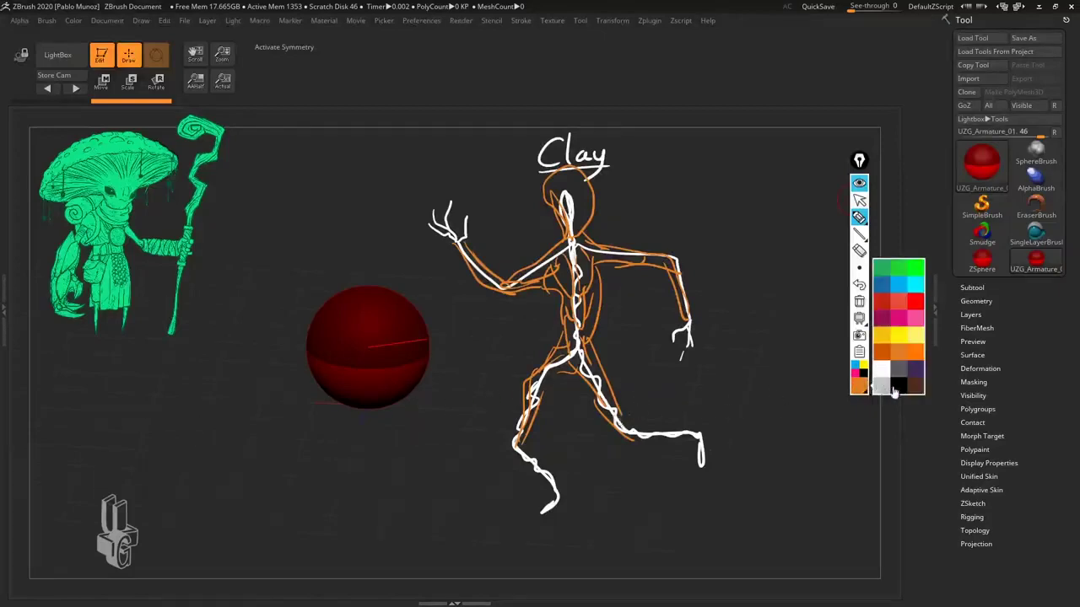
{"action": "left_click", "coordinate": [895, 390]}
{"action": "left_click_drag", "start_coordinate": [483, 194], "coordinate": [468, 217]}
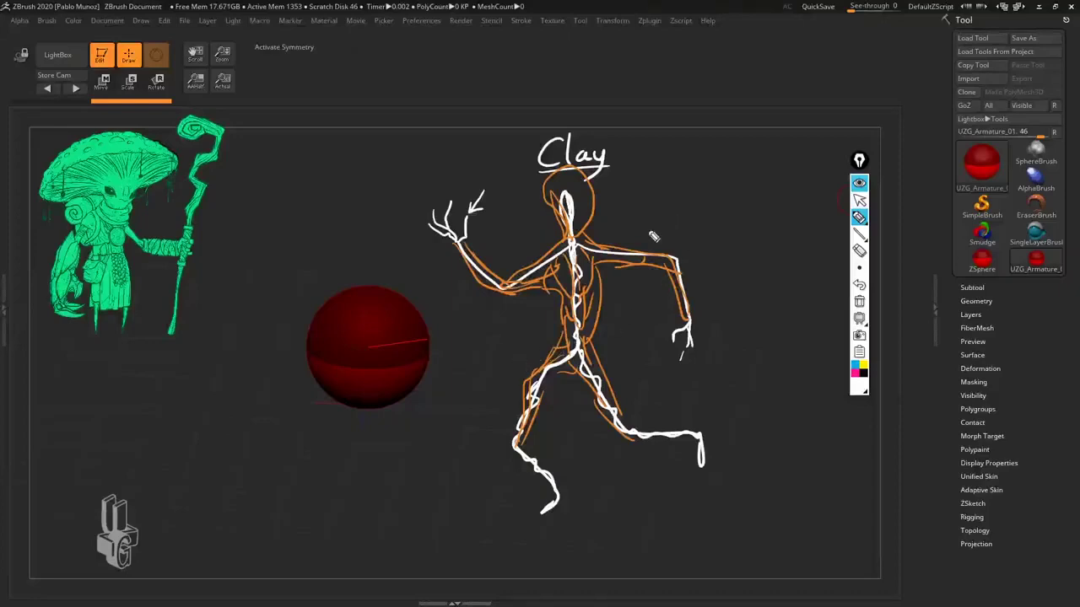
{"action": "mouse_move", "coordinate": [625, 162]}
{"action": "left_mouse_down"}
{"action": "mouse_move", "coordinate": [618, 217]}
{"action": "mouse_move", "coordinate": [631, 205]}
{"action": "left_mouse_up"}
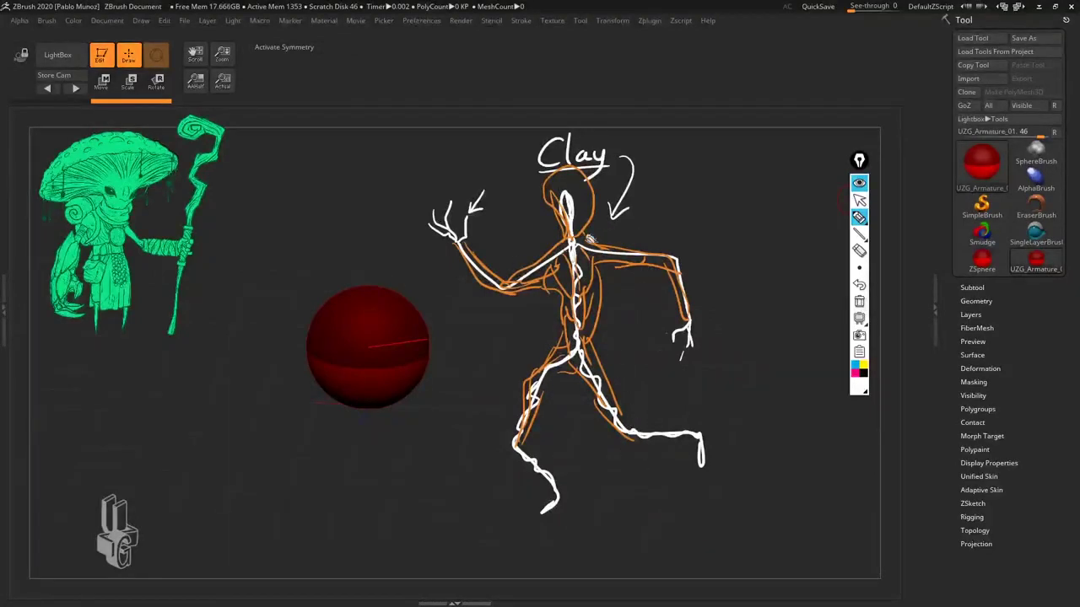
Step: Loop the rear leg in green, sketch a replacement leg raised forward, and add a curved arrow showing the move
{"action": "left_click", "coordinate": [862, 391]}
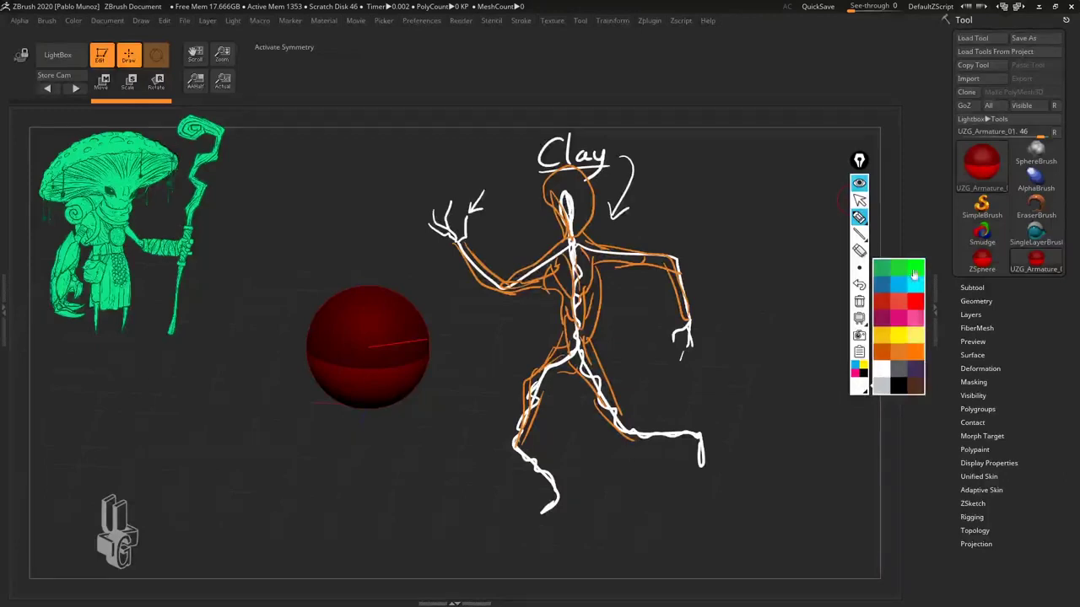
{"action": "left_click", "coordinate": [919, 268]}
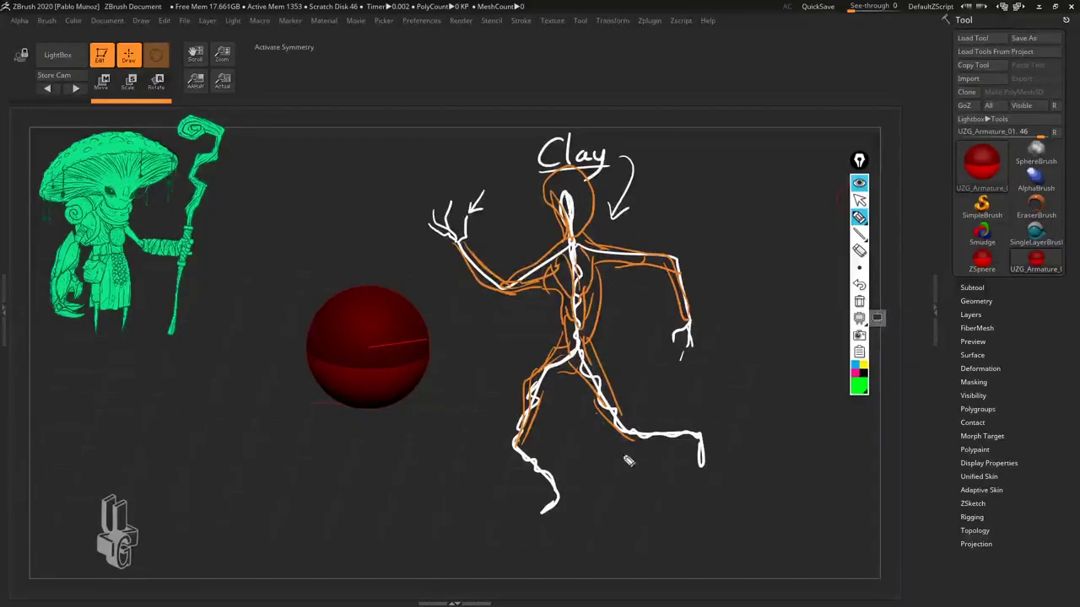
{"action": "mouse_move", "coordinate": [724, 433]}
{"action": "left_mouse_down"}
{"action": "mouse_move", "coordinate": [586, 443]}
{"action": "mouse_move", "coordinate": [717, 414]}
{"action": "left_mouse_up"}
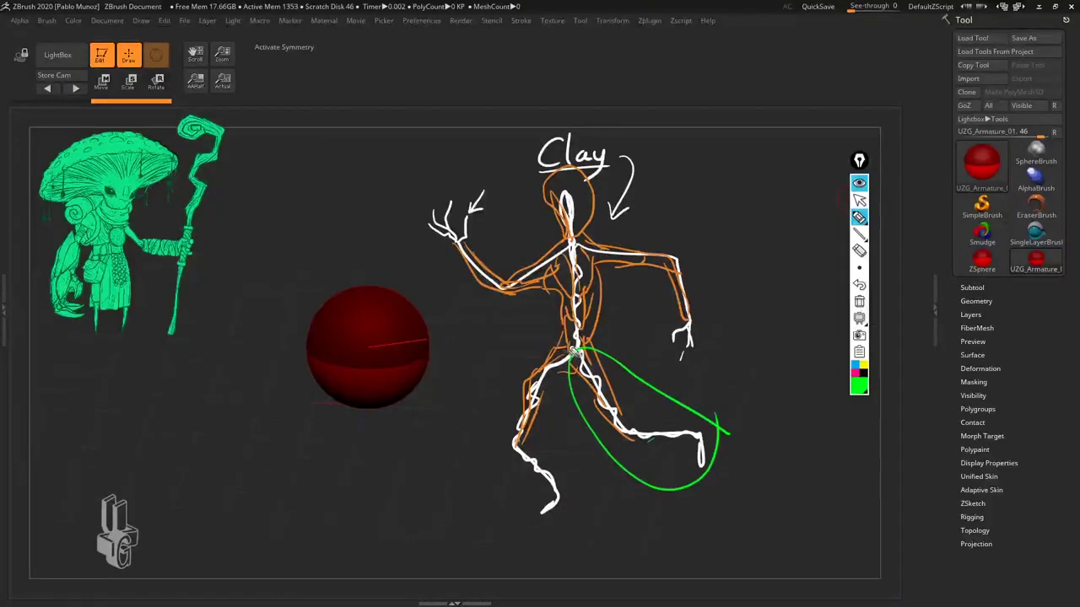
{"action": "mouse_move", "coordinate": [565, 348]}
{"action": "left_mouse_down"}
{"action": "mouse_move", "coordinate": [474, 322]}
{"action": "mouse_move", "coordinate": [404, 396]}
{"action": "left_mouse_up"}
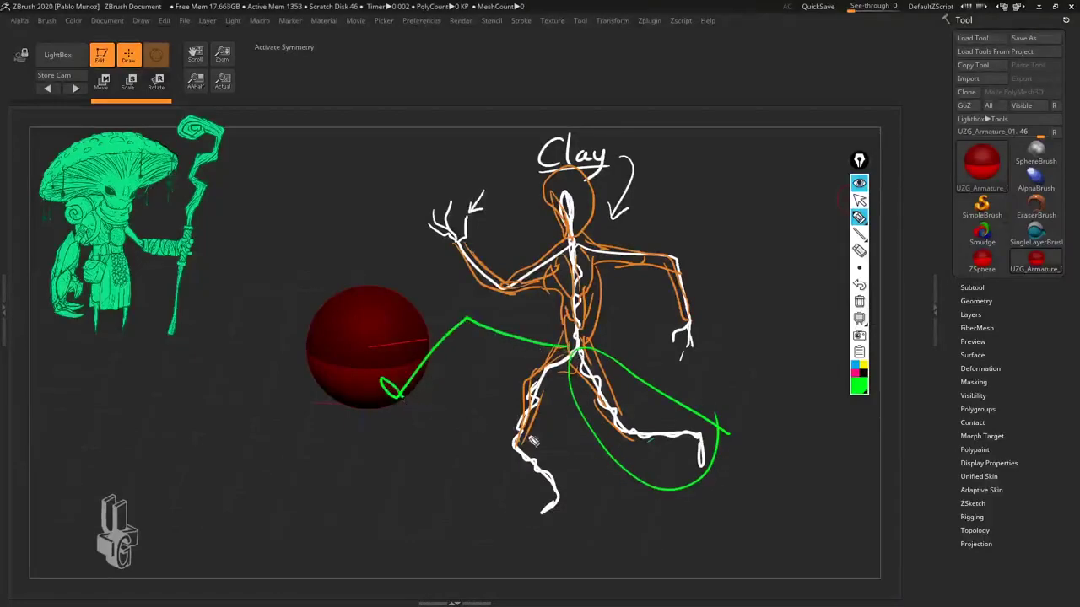
{"action": "left_click_drag", "start_coordinate": [607, 445], "coordinate": [460, 458]}
{"action": "left_click_drag", "start_coordinate": [456, 451], "coordinate": [474, 436]}
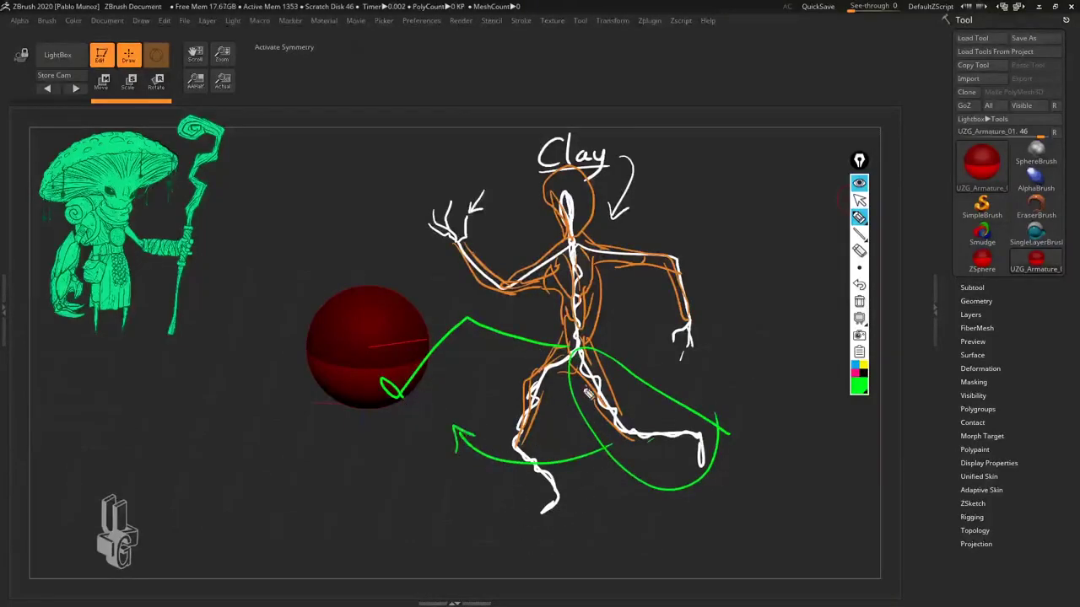
Step: Scribble over the original rear leg in dark grey to mark it as removed
{"action": "left_click", "coordinate": [859, 384]}
{"action": "left_click", "coordinate": [906, 378]}
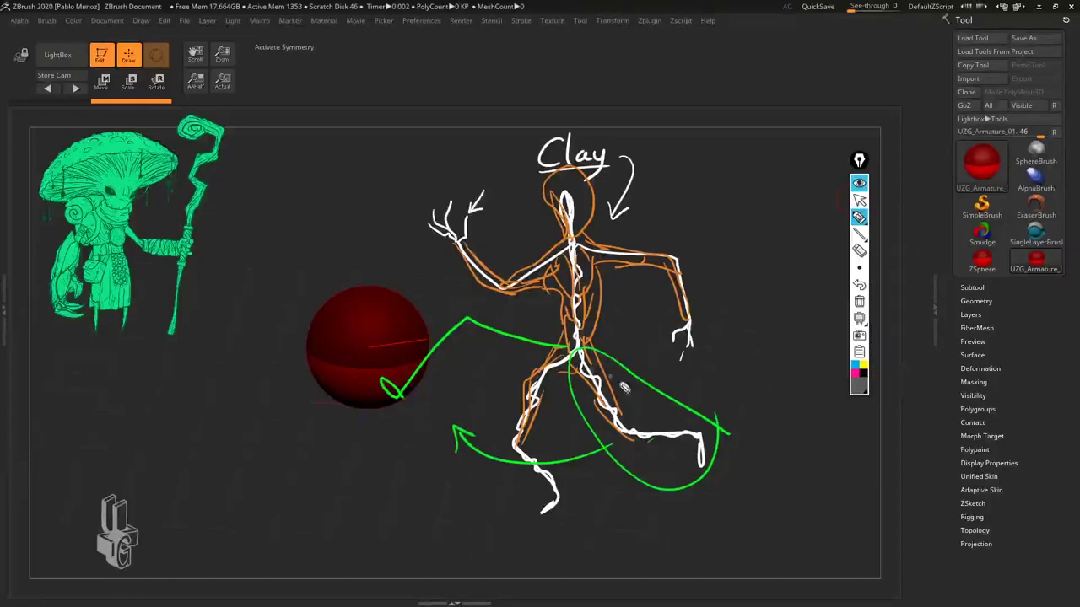
{"action": "mouse_move", "coordinate": [609, 369]}
{"action": "left_mouse_down"}
{"action": "mouse_move", "coordinate": [614, 404]}
{"action": "mouse_move", "coordinate": [655, 430]}
{"action": "mouse_move", "coordinate": [731, 435]}
{"action": "left_mouse_up"}
Step: Reinforce the forward-raised replacement leg with extra green strokes along its thigh and shin
{"action": "left_click", "coordinate": [860, 383]}
{"action": "left_click", "coordinate": [917, 269]}
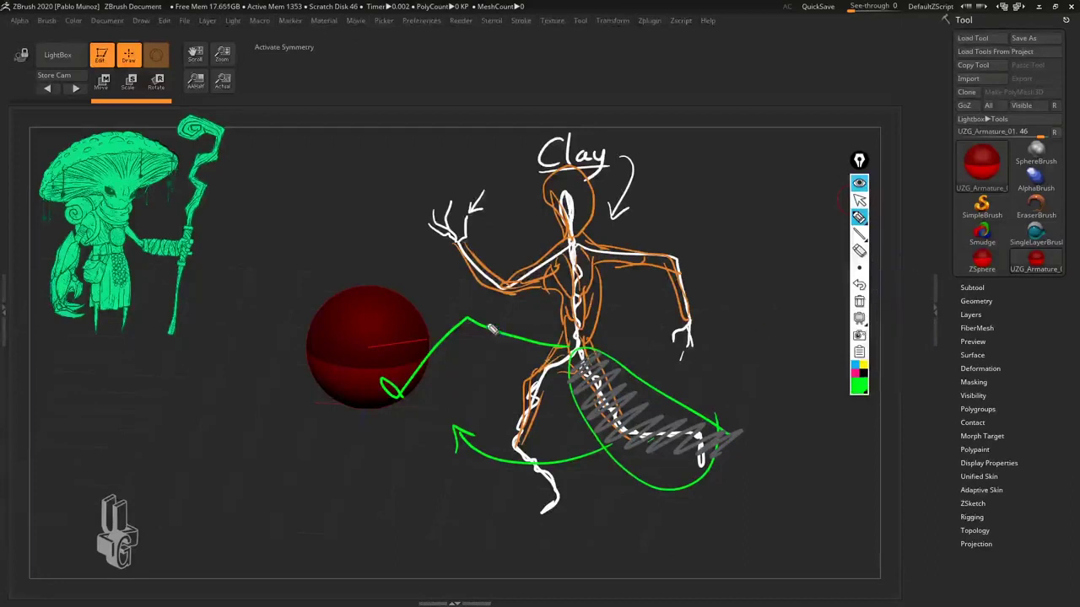
{"action": "left_click_drag", "start_coordinate": [474, 327], "coordinate": [403, 394]}
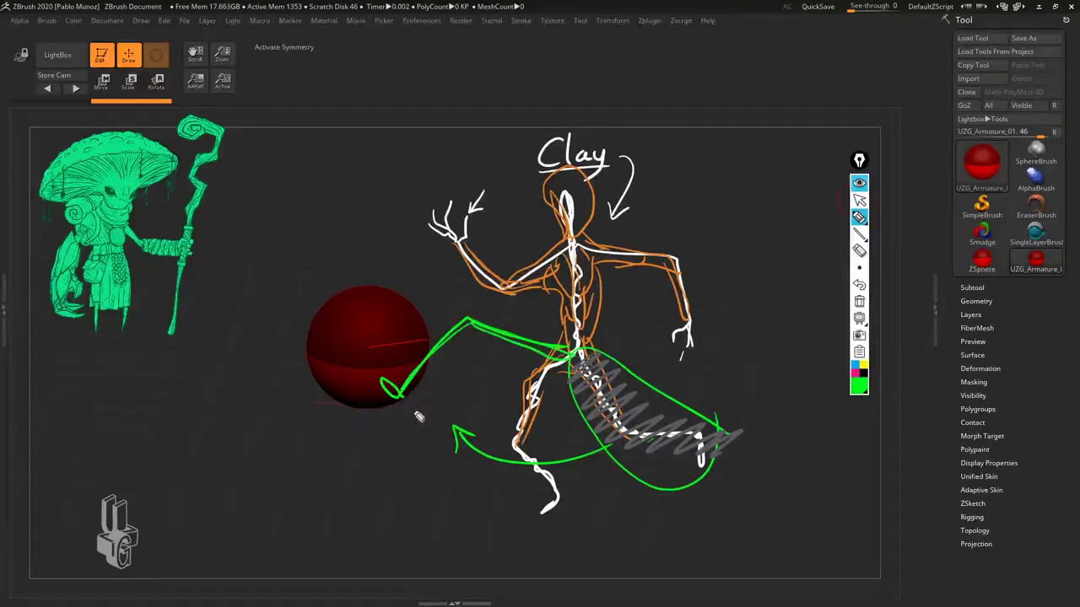
{"action": "left_click_drag", "start_coordinate": [533, 351], "coordinate": [572, 357]}
{"action": "left_click_drag", "start_coordinate": [471, 329], "coordinate": [405, 391]}
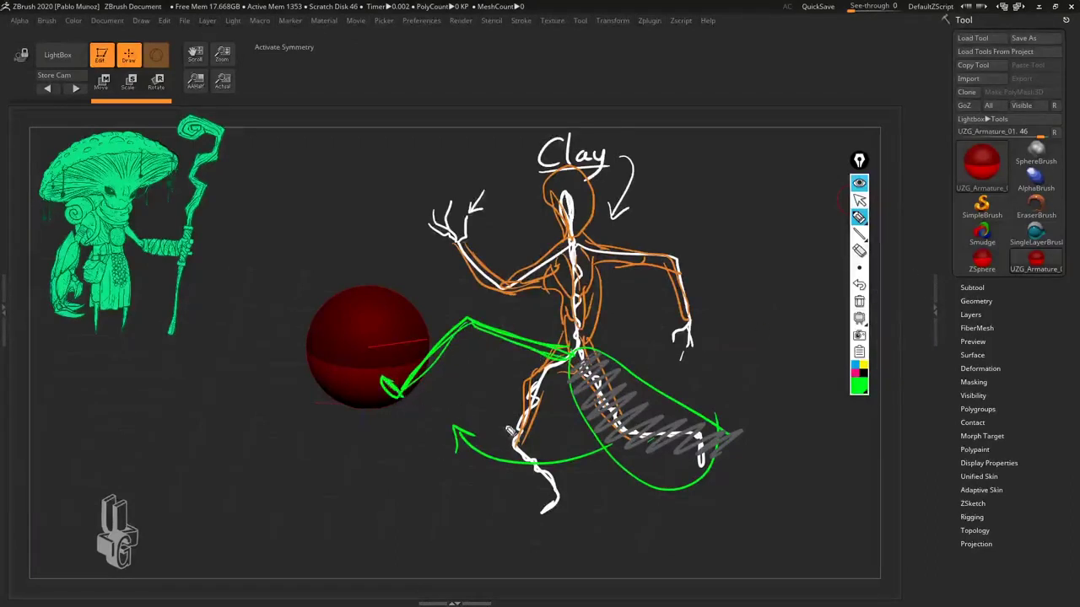
Step: Sketch the clay volume in orange around the forward-raised leg and down the standing leg
{"action": "left_click", "coordinate": [868, 372]}
{"action": "left_click", "coordinate": [907, 362]}
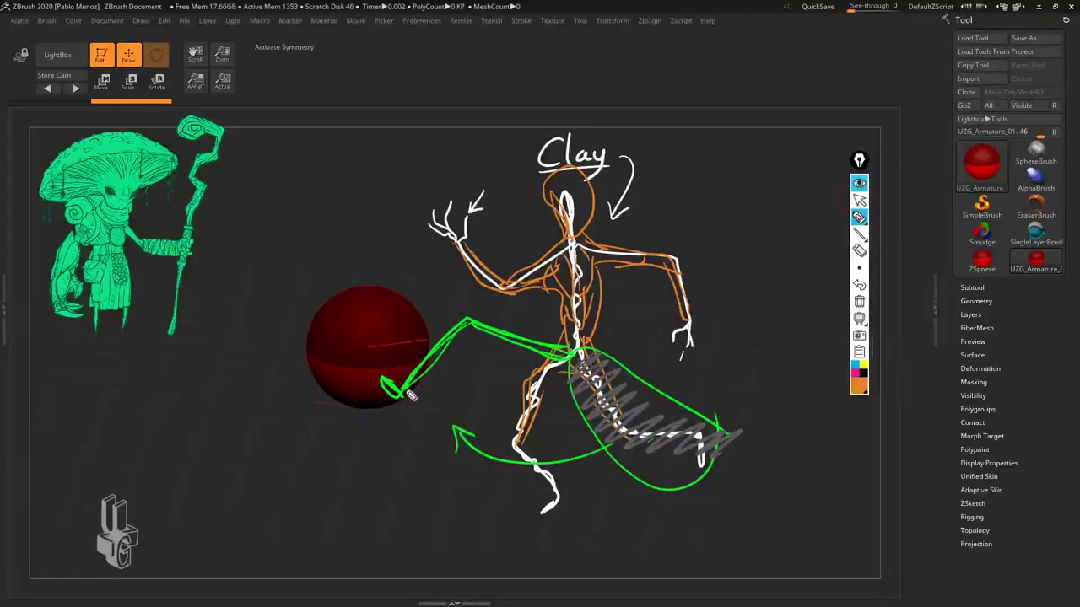
{"action": "mouse_move", "coordinate": [405, 392]}
{"action": "left_mouse_down"}
{"action": "mouse_move", "coordinate": [465, 335]}
{"action": "mouse_move", "coordinate": [483, 337]}
{"action": "left_mouse_up"}
{"action": "left_click_drag", "start_coordinate": [469, 316], "coordinate": [569, 338]}
{"action": "left_click_drag", "start_coordinate": [486, 340], "coordinate": [549, 361]}
{"action": "left_click_drag", "start_coordinate": [471, 315], "coordinate": [401, 391]}
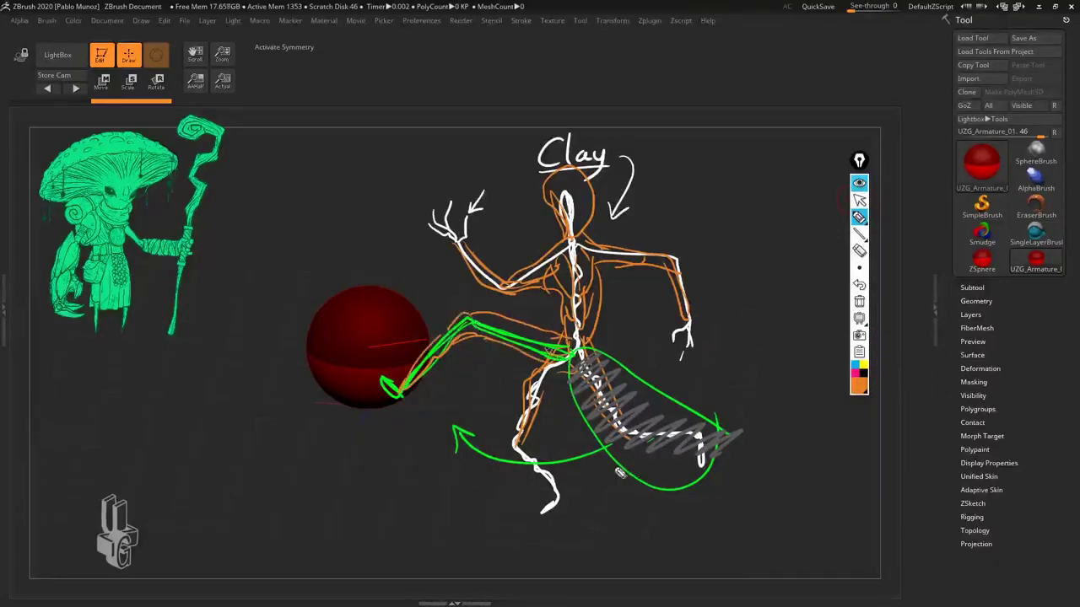
{"action": "mouse_move", "coordinate": [568, 369]}
{"action": "left_mouse_down"}
{"action": "mouse_move", "coordinate": [535, 408]}
{"action": "mouse_move", "coordinate": [521, 458]}
{"action": "mouse_move", "coordinate": [553, 493]}
{"action": "left_mouse_up"}
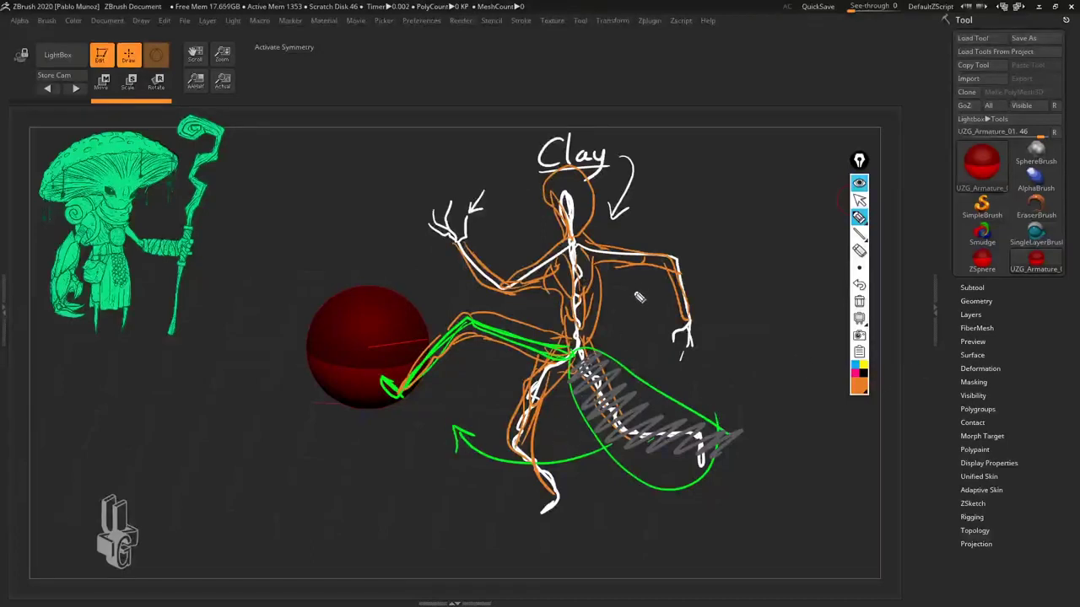
{"action": "left_click", "coordinate": [859, 268]}
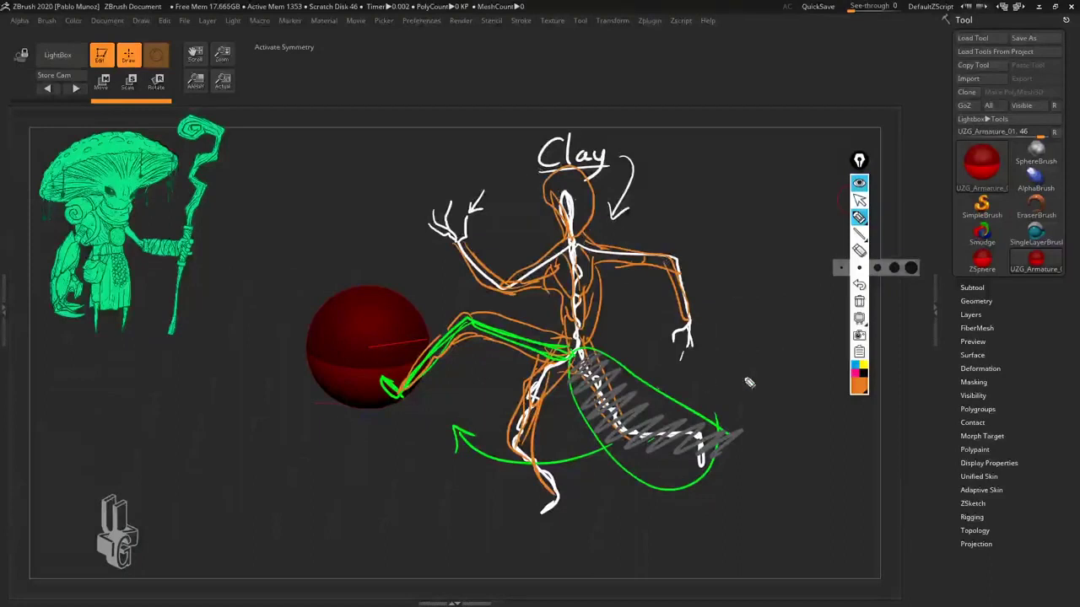
{"action": "left_click", "coordinate": [869, 267]}
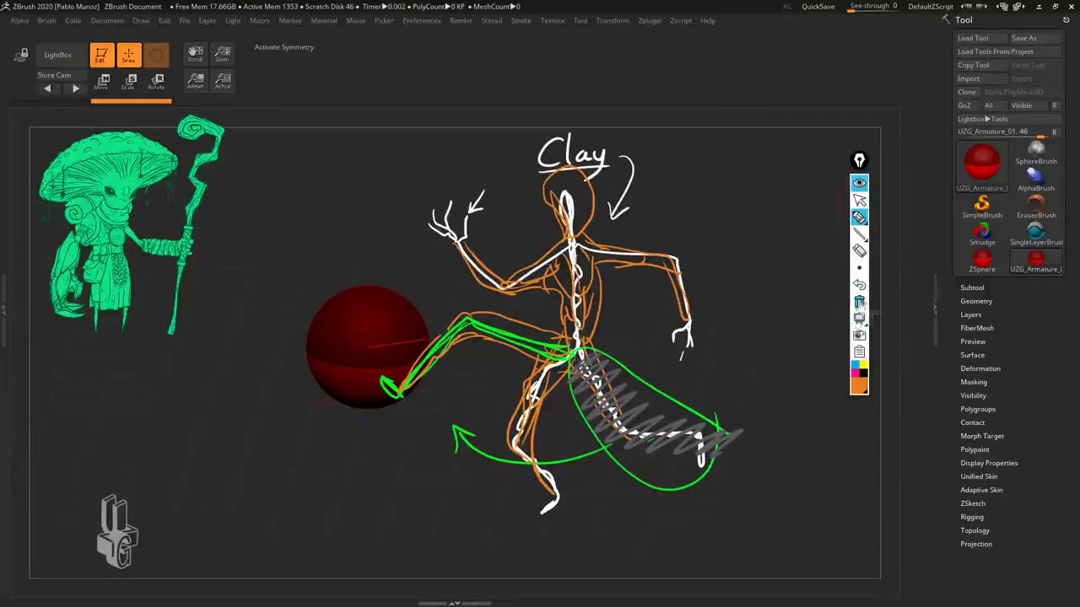
Step: Clear the figure sketch, set the pen to red, and draw a small ZSphere symbol with an arrow to the red ZSphere
{"action": "left_click", "coordinate": [859, 301]}
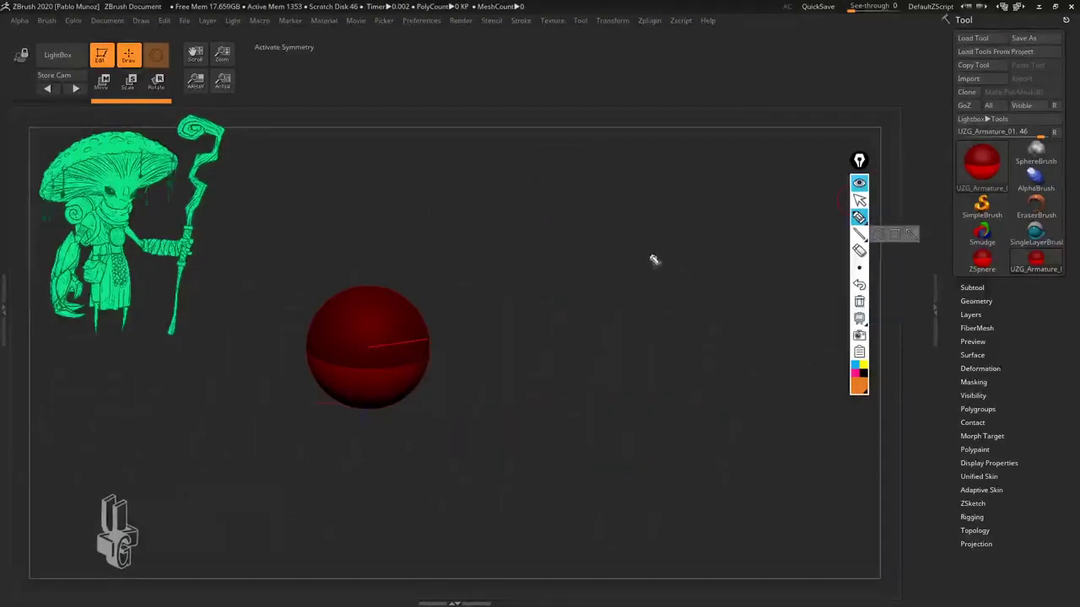
{"action": "mouse_move", "coordinate": [859, 383]}
{"action": "left_click", "coordinate": [913, 304]}
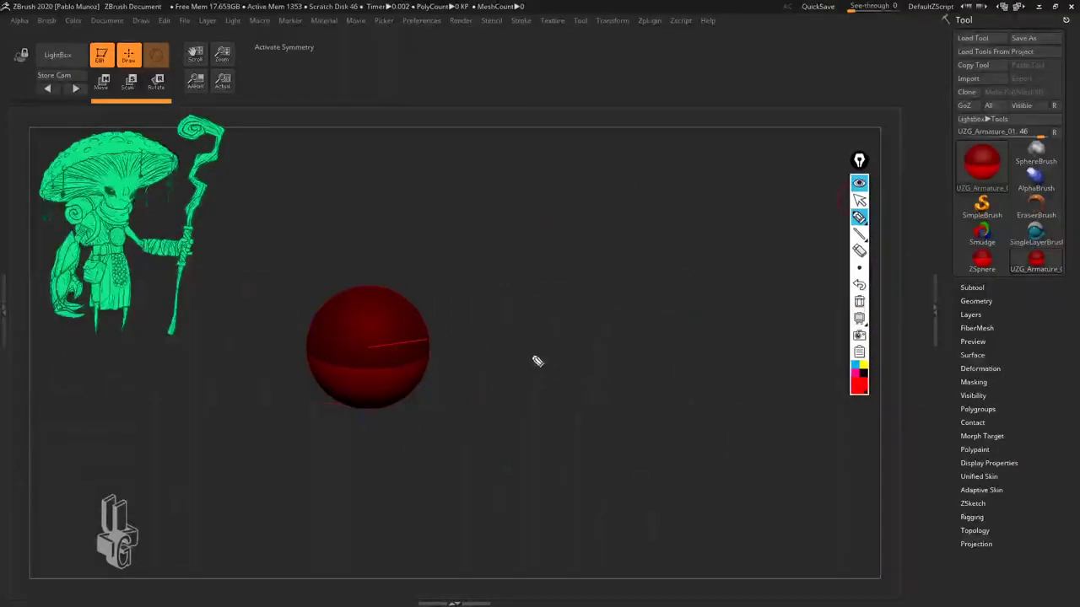
{"action": "mouse_move", "coordinate": [589, 333]}
{"action": "left_mouse_down"}
{"action": "mouse_move", "coordinate": [605, 357]}
{"action": "mouse_move", "coordinate": [429, 356]}
{"action": "left_mouse_up"}
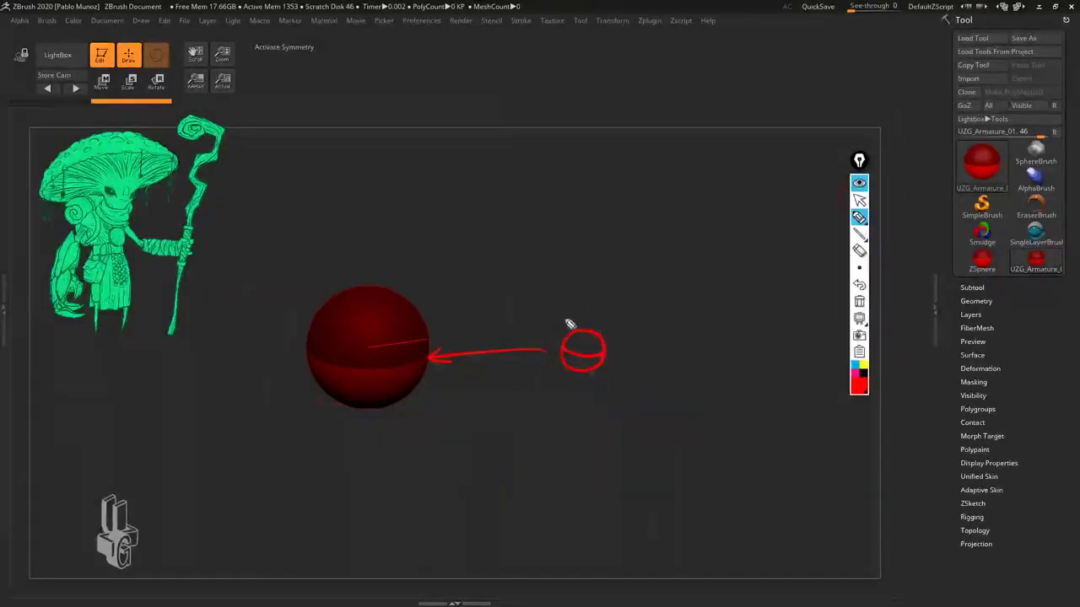
Step: Sketch four more red ZSphere symbols around the first, three above it and a larger one to its lower right
{"action": "left_click_drag", "start_coordinate": [639, 245], "coordinate": [649, 258]}
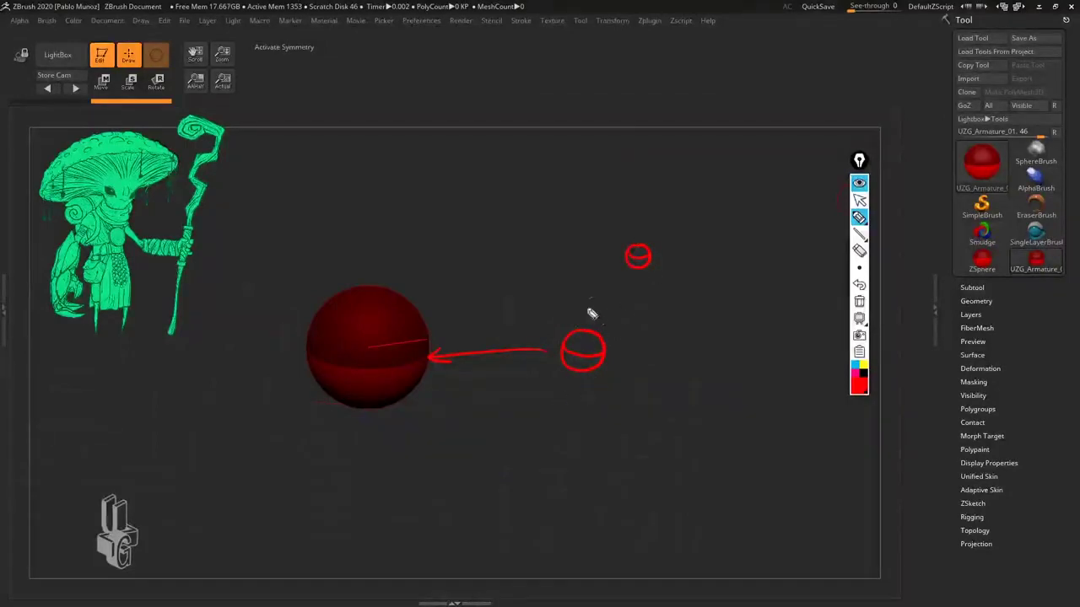
{"action": "left_click_drag", "start_coordinate": [545, 185], "coordinate": [558, 195]}
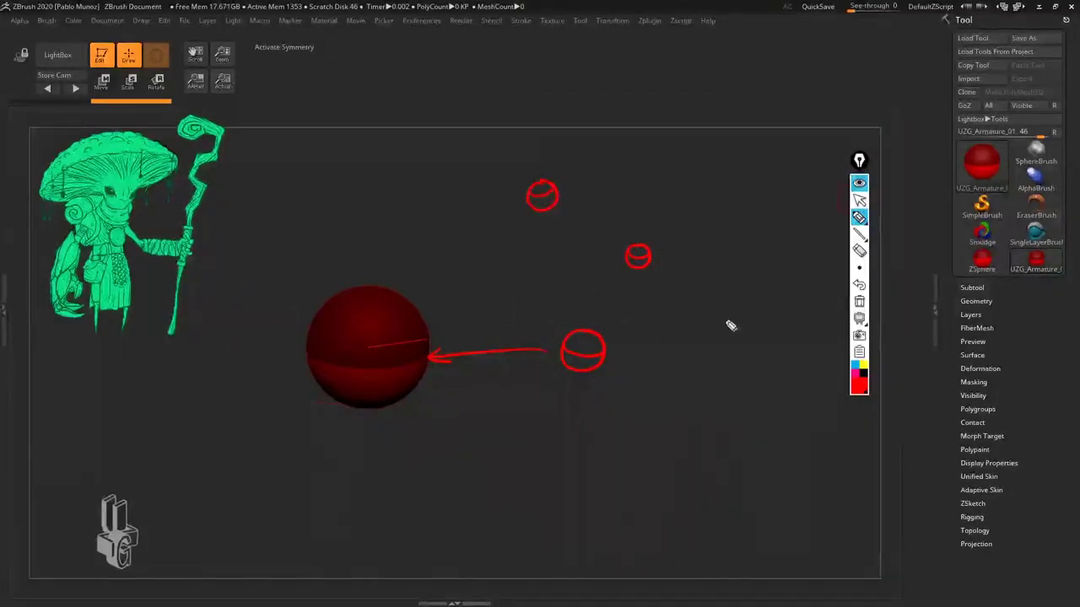
{"action": "mouse_move", "coordinate": [684, 184]}
{"action": "left_mouse_down"}
{"action": "mouse_move", "coordinate": [699, 193]}
{"action": "mouse_move", "coordinate": [691, 174]}
{"action": "mouse_move", "coordinate": [702, 178]}
{"action": "left_mouse_up"}
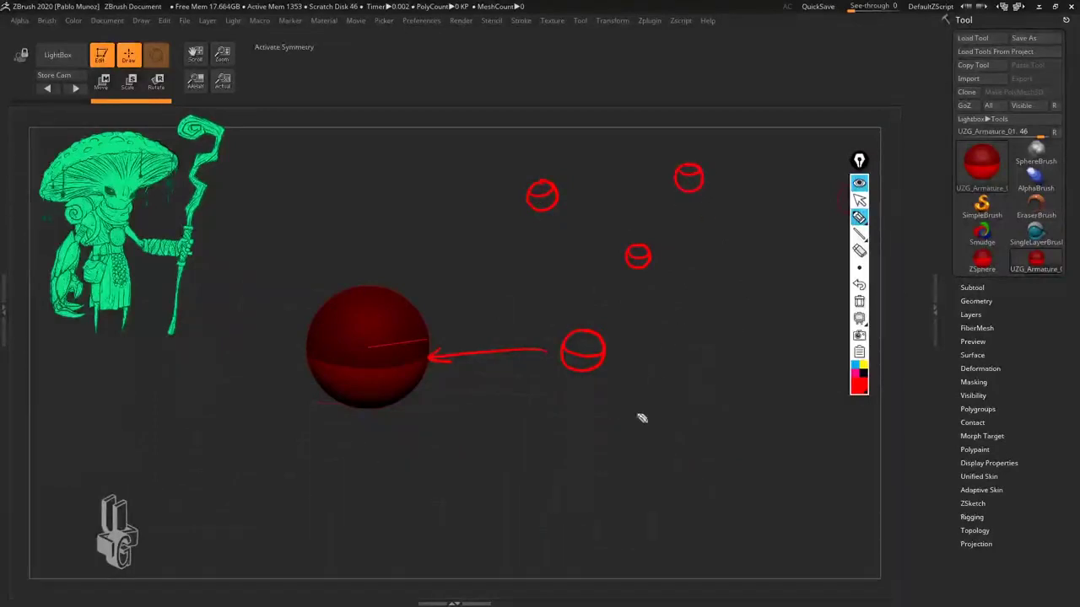
{"action": "mouse_move", "coordinate": [681, 388]}
{"action": "left_mouse_down"}
{"action": "mouse_move", "coordinate": [655, 415]}
{"action": "mouse_move", "coordinate": [667, 405]}
{"action": "mouse_move", "coordinate": [701, 416]}
{"action": "left_mouse_up"}
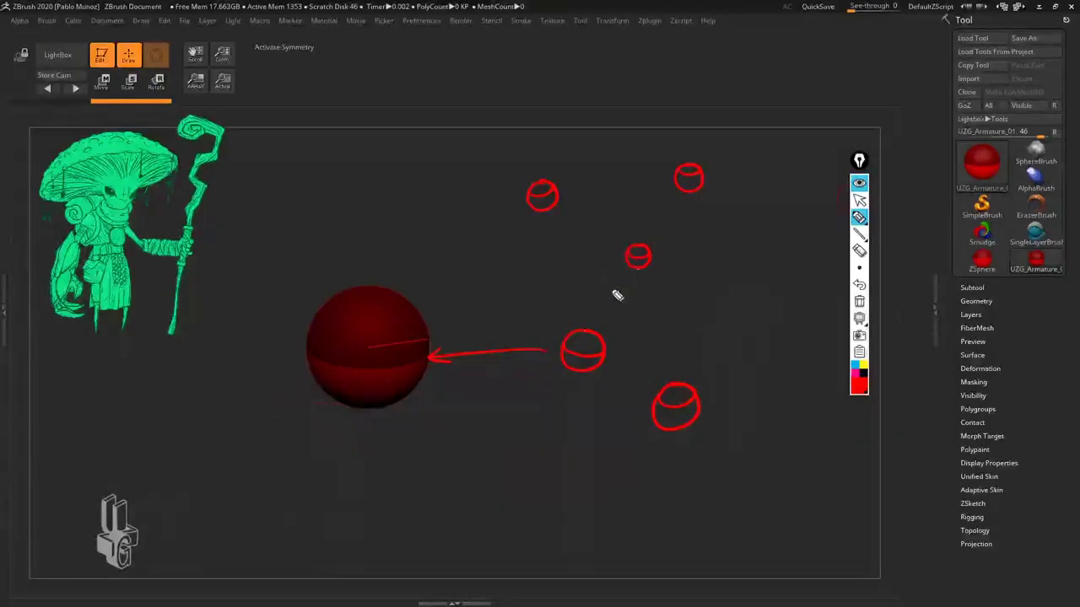
Step: Connect the sketched ZSpheres with pairs of red lines to form a branching armature
{"action": "mouse_move", "coordinate": [624, 254]}
{"action": "left_mouse_down"}
{"action": "mouse_move", "coordinate": [574, 333]}
{"action": "mouse_move", "coordinate": [612, 338]}
{"action": "left_mouse_up"}
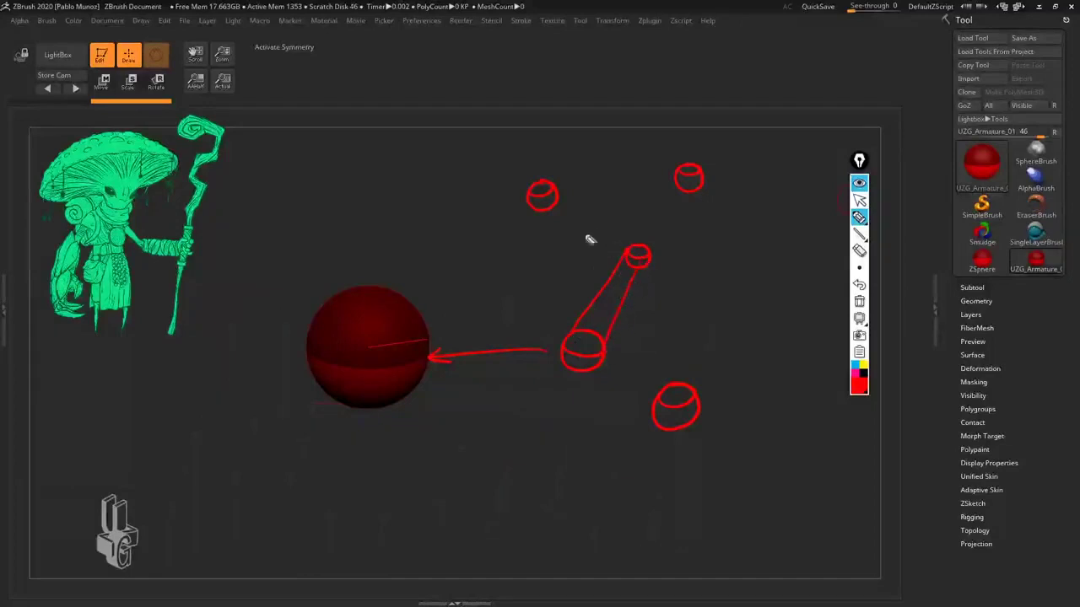
{"action": "left_click_drag", "start_coordinate": [544, 212], "coordinate": [625, 251]}
{"action": "left_click_drag", "start_coordinate": [550, 186], "coordinate": [626, 238]}
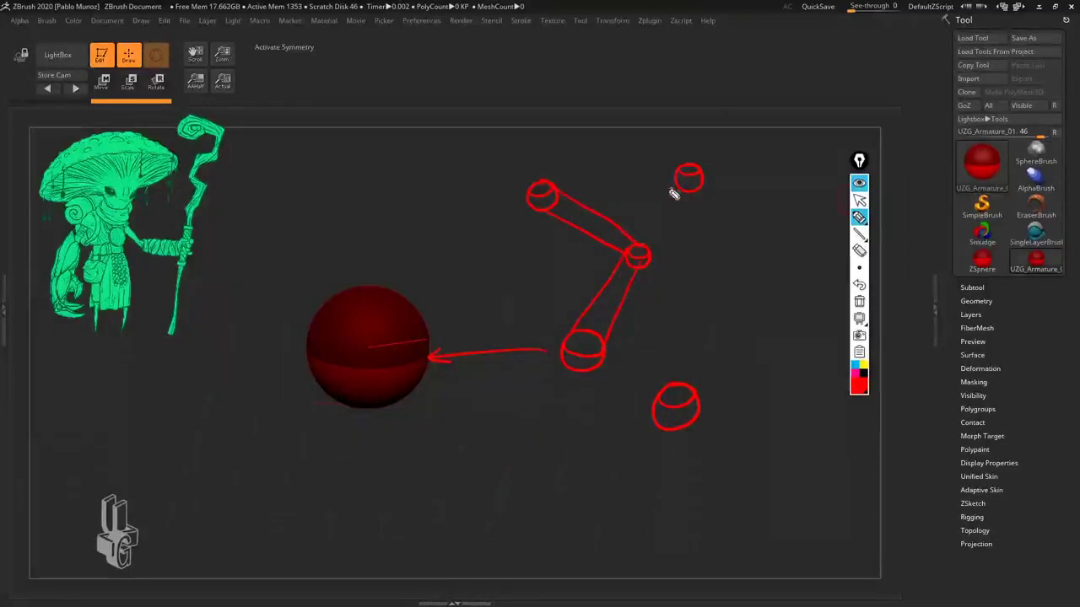
{"action": "left_click_drag", "start_coordinate": [682, 186], "coordinate": [643, 239]}
{"action": "left_click_drag", "start_coordinate": [703, 182], "coordinate": [645, 250]}
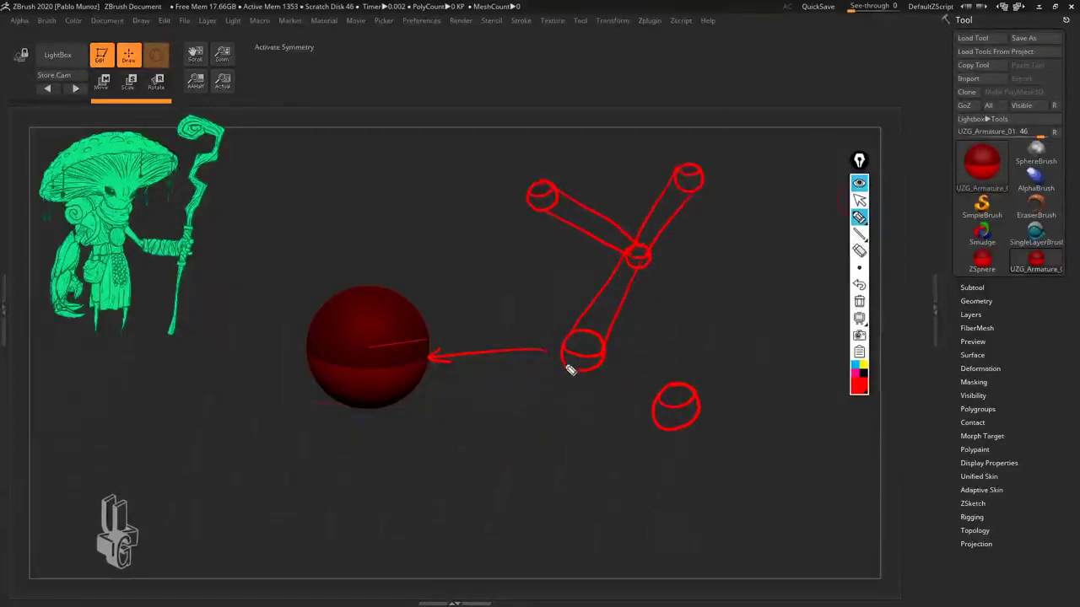
{"action": "left_click_drag", "start_coordinate": [572, 364], "coordinate": [666, 432]}
{"action": "left_click_drag", "start_coordinate": [602, 356], "coordinate": [691, 388]}
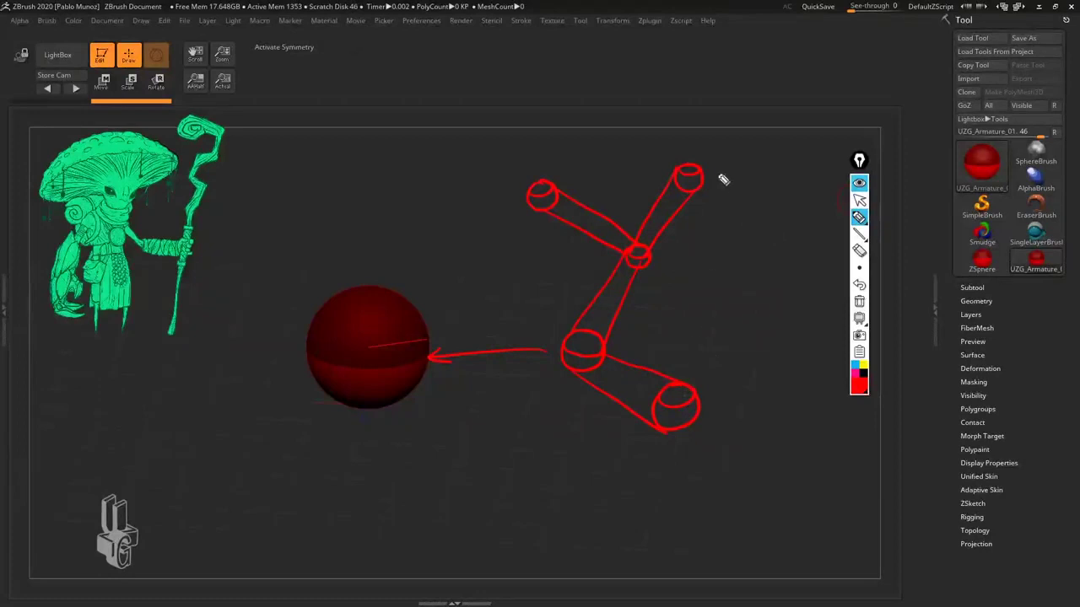
Step: Sketch two thin end branches with tiny spheres on the upper-right joint, and label the armature with a circled A
{"action": "left_click_drag", "start_coordinate": [697, 163], "coordinate": [762, 151]}
{"action": "left_click_drag", "start_coordinate": [707, 181], "coordinate": [774, 150]}
{"action": "left_click_drag", "start_coordinate": [677, 166], "coordinate": [690, 123]}
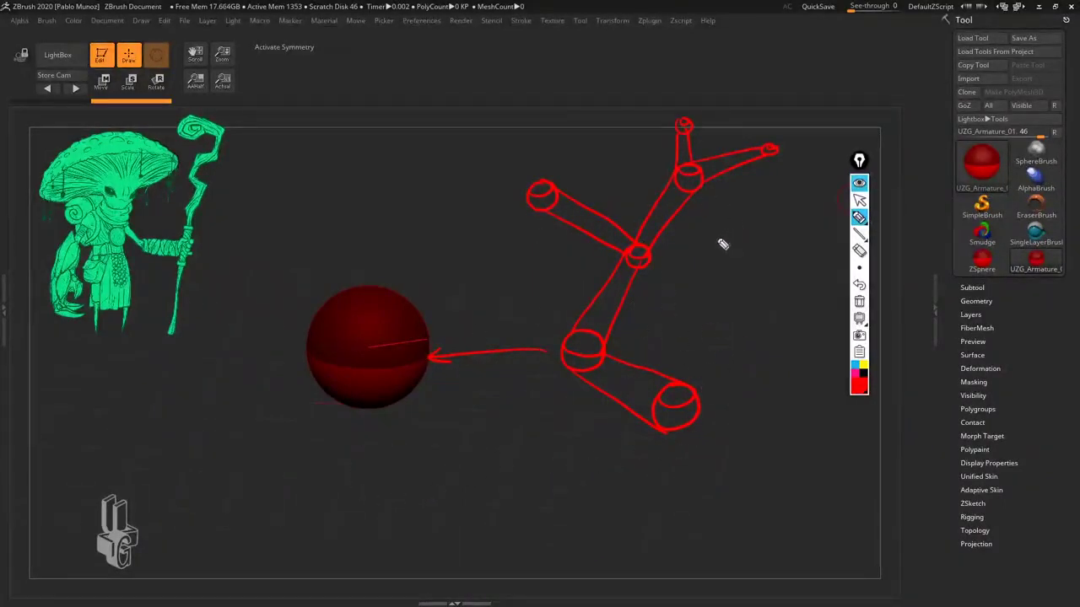
{"action": "mouse_move", "coordinate": [721, 237]}
{"action": "left_mouse_down"}
{"action": "mouse_move", "coordinate": [741, 237]}
{"action": "mouse_move", "coordinate": [740, 225]}
{"action": "left_mouse_up"}
{"action": "left_click_drag", "start_coordinate": [729, 200], "coordinate": [732, 200]}
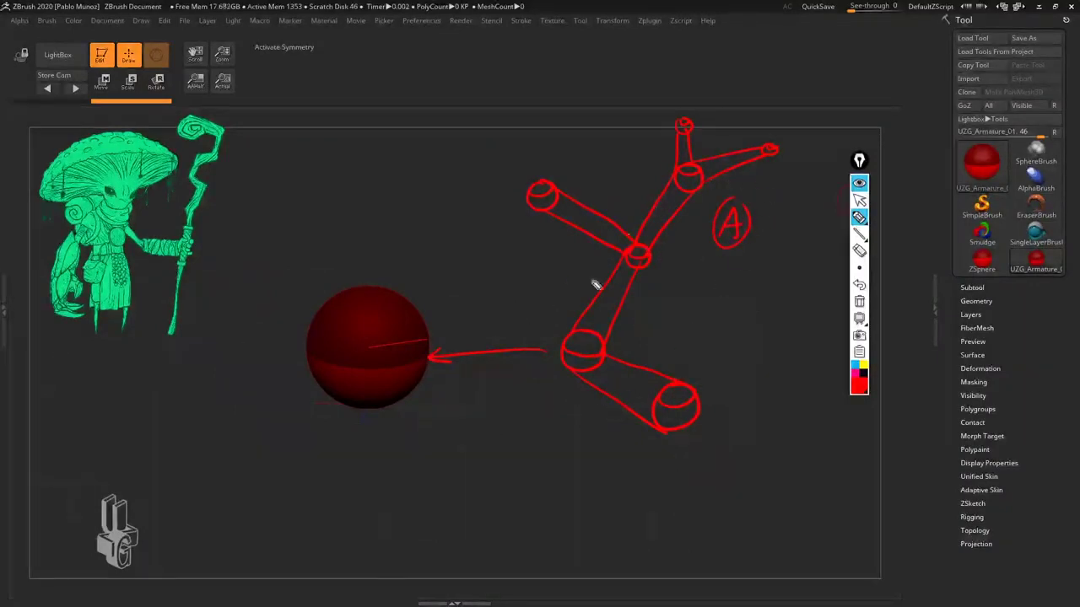
Step: Set the pen to white and trace one continuous skin outline around the whole red armature
{"action": "left_click", "coordinate": [860, 388]}
{"action": "left_click", "coordinate": [883, 369]}
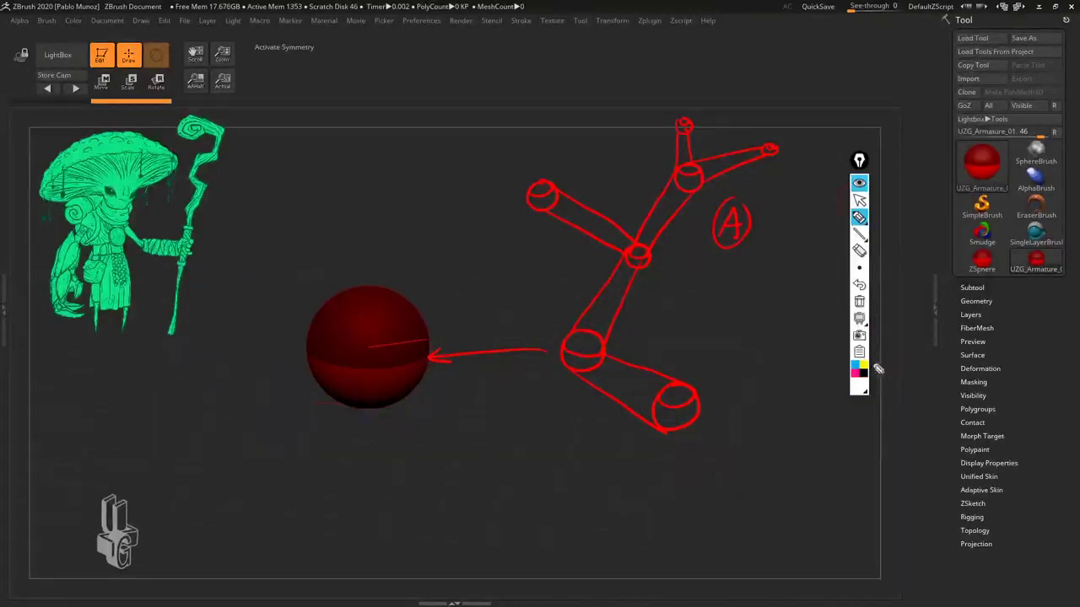
{"action": "mouse_move", "coordinate": [785, 159]}
{"action": "left_mouse_down"}
{"action": "mouse_move", "coordinate": [708, 198]}
{"action": "mouse_move", "coordinate": [654, 274]}
{"action": "mouse_move", "coordinate": [632, 375]}
{"action": "mouse_move", "coordinate": [708, 435]}
{"action": "mouse_move", "coordinate": [571, 379]}
{"action": "mouse_move", "coordinate": [606, 248]}
{"action": "mouse_move", "coordinate": [533, 182]}
{"action": "mouse_move", "coordinate": [654, 209]}
{"action": "mouse_move", "coordinate": [686, 115]}
{"action": "mouse_move", "coordinate": [784, 155]}
{"action": "left_mouse_up"}
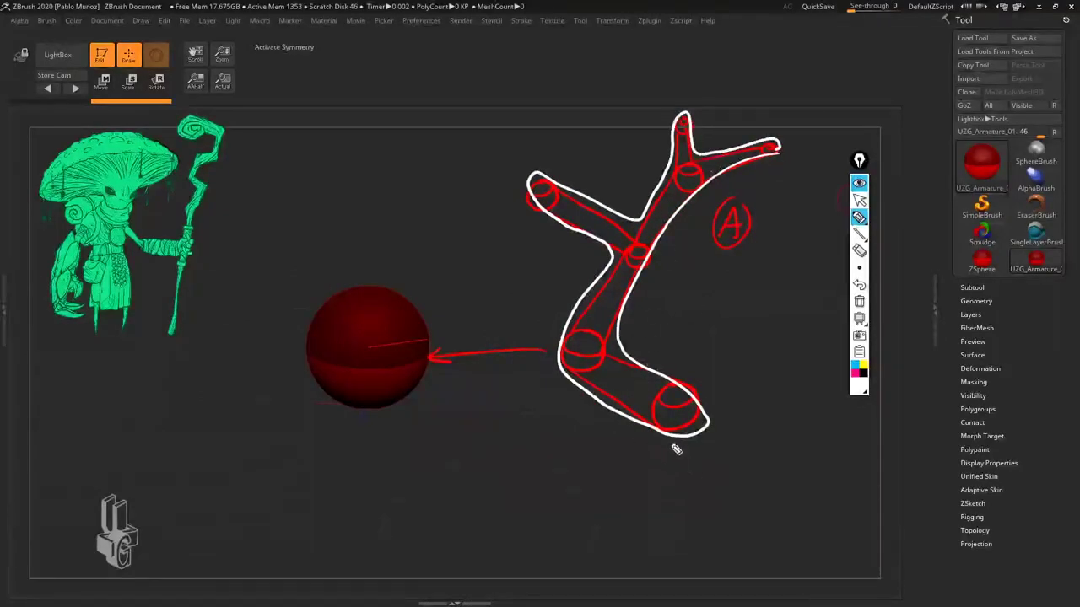
Step: Draw white cross-contour and lengthwise lines along every limb of the outlined armature to suggest mesh topology
{"action": "left_click_drag", "start_coordinate": [695, 397], "coordinate": [656, 427]}
{"action": "mouse_move", "coordinate": [674, 381]}
{"action": "left_mouse_down"}
{"action": "mouse_move", "coordinate": [626, 414]}
{"action": "mouse_move", "coordinate": [600, 406]}
{"action": "left_mouse_up"}
{"action": "mouse_move", "coordinate": [642, 361]}
{"action": "left_mouse_down"}
{"action": "mouse_move", "coordinate": [583, 388]}
{"action": "mouse_move", "coordinate": [565, 365]}
{"action": "left_mouse_up"}
{"action": "left_click_drag", "start_coordinate": [616, 322], "coordinate": [567, 326]}
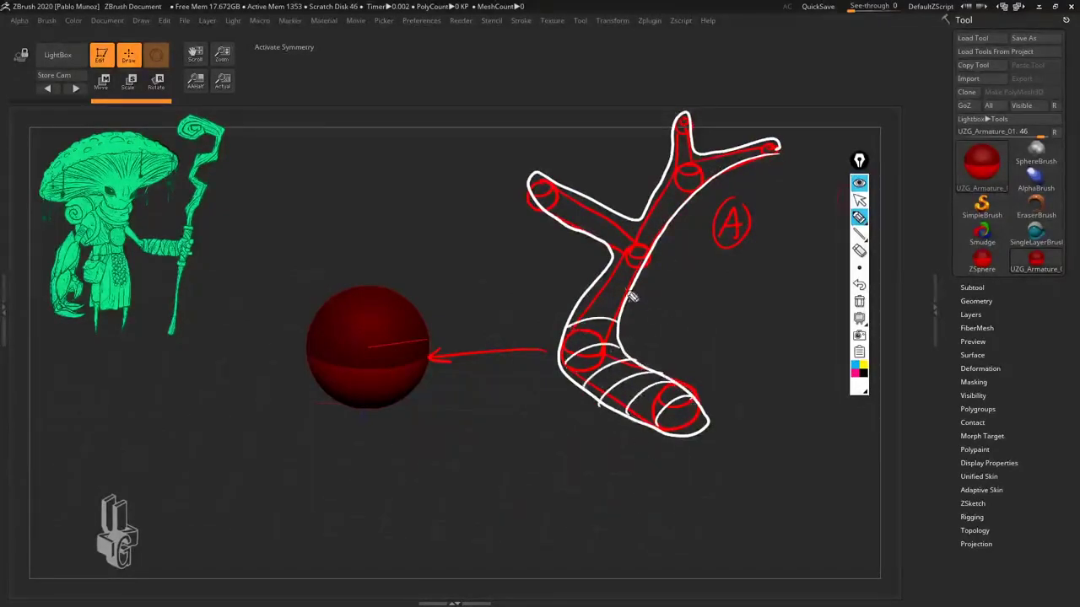
{"action": "left_click_drag", "start_coordinate": [626, 289], "coordinate": [584, 303]}
{"action": "left_click_drag", "start_coordinate": [637, 268], "coordinate": [598, 275]}
{"action": "left_click_drag", "start_coordinate": [628, 226], "coordinate": [610, 252]}
{"action": "mouse_move", "coordinate": [620, 214]}
{"action": "left_mouse_down"}
{"action": "mouse_move", "coordinate": [594, 233]}
{"action": "mouse_move", "coordinate": [561, 218]}
{"action": "left_mouse_up"}
{"action": "left_click_drag", "start_coordinate": [557, 184], "coordinate": [537, 203]}
{"action": "left_click_drag", "start_coordinate": [627, 215], "coordinate": [640, 247]}
{"action": "left_click_drag", "start_coordinate": [647, 206], "coordinate": [670, 216]}
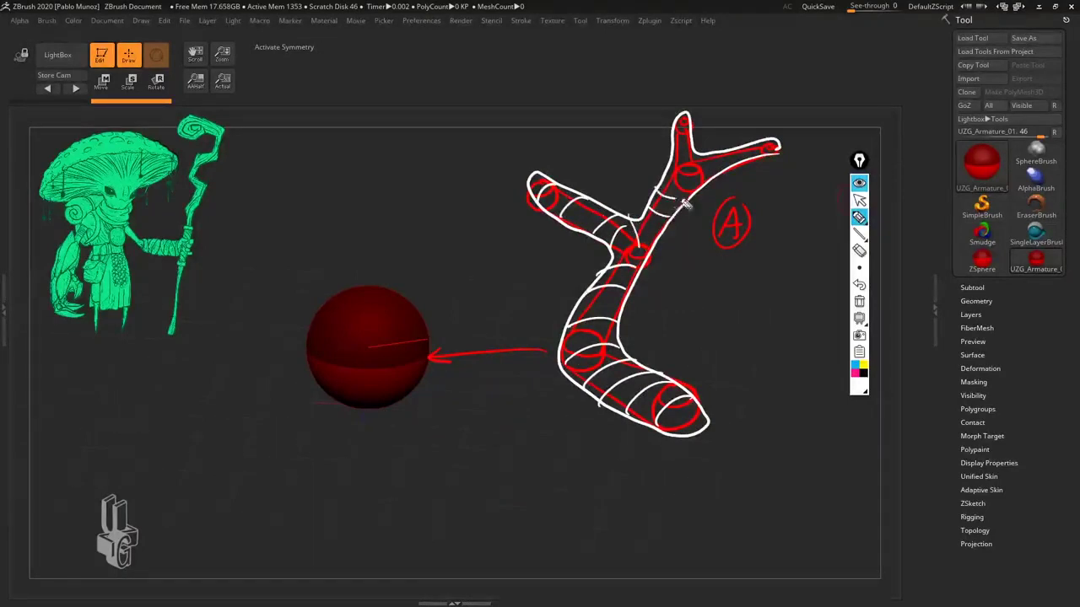
{"action": "left_click_drag", "start_coordinate": [698, 170], "coordinate": [665, 182]}
{"action": "left_click_drag", "start_coordinate": [670, 166], "coordinate": [700, 145]}
{"action": "left_click_drag", "start_coordinate": [651, 212], "coordinate": [652, 401]}
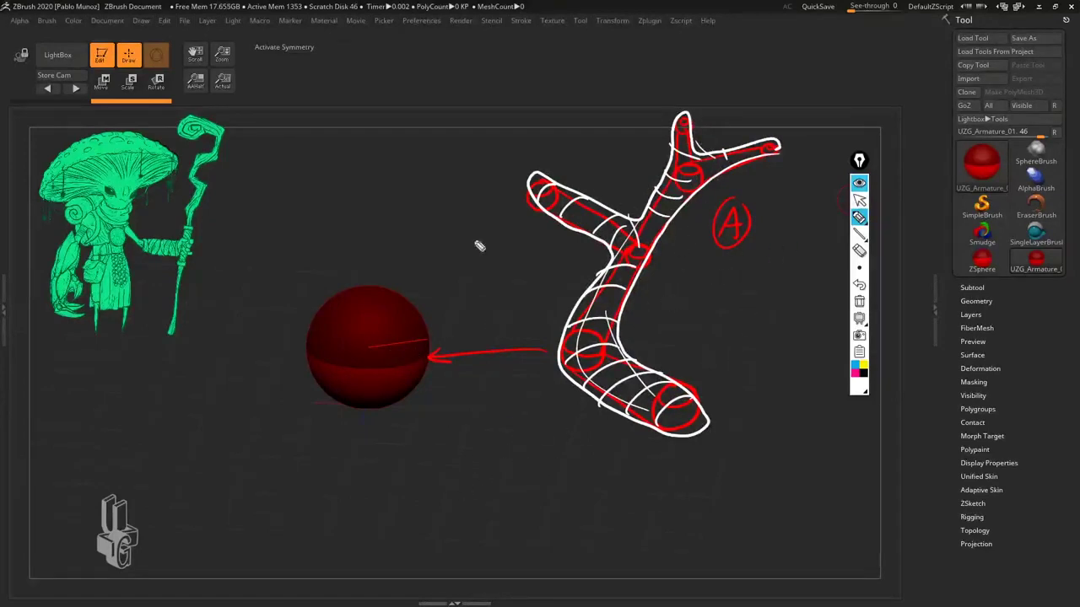
Step: Circle the red ZSphere in white, then clear all annotations and put the drawing tools away
{"action": "mouse_move", "coordinate": [413, 275]}
{"action": "left_mouse_down"}
{"action": "mouse_move", "coordinate": [396, 453]}
{"action": "mouse_move", "coordinate": [405, 268]}
{"action": "left_mouse_up"}
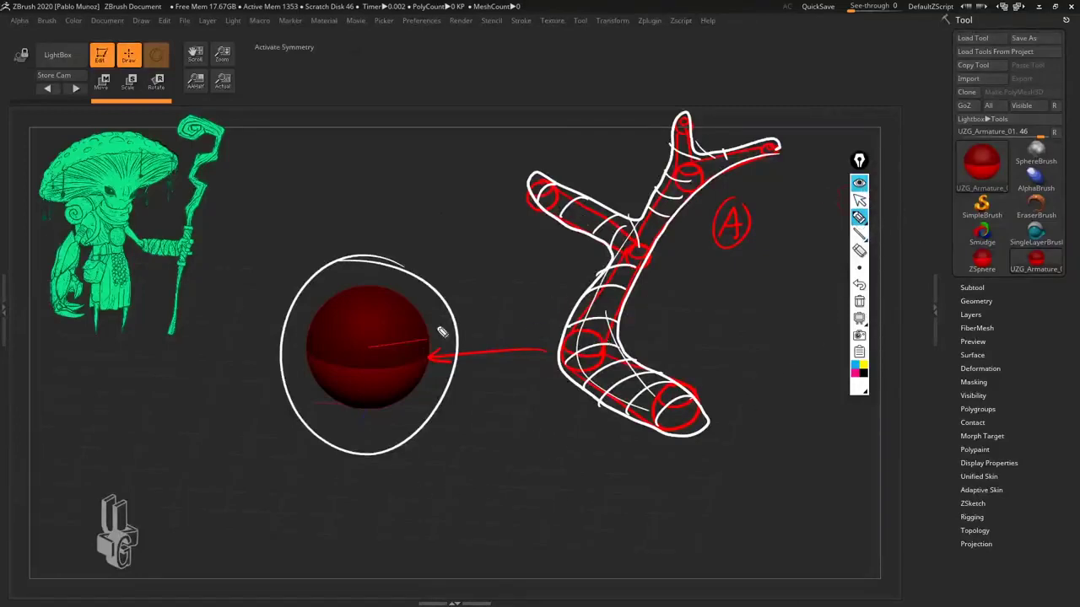
{"action": "left_click", "coordinate": [858, 301]}
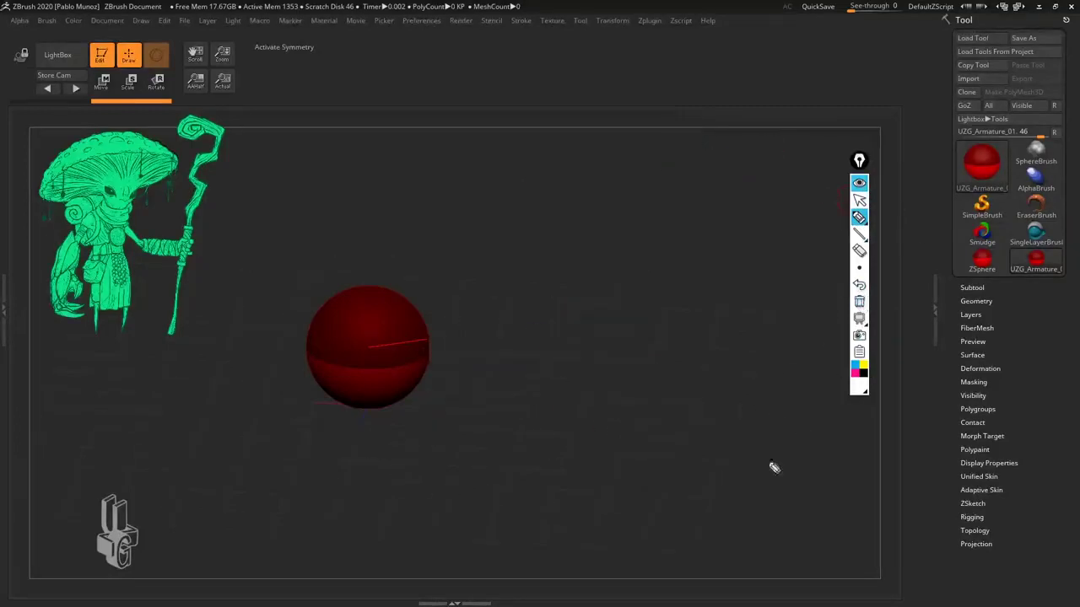
{"action": "left_click", "coordinate": [858, 200]}
{"action": "left_click", "coordinate": [859, 184]}
Step: Draw a child ZSphere on the upper part of the root ZSphere
{"action": "mouse_move", "coordinate": [605, 366]}
{"action": "left_mouse_down"}
{"action": "mouse_move", "coordinate": [684, 363]}
{"action": "mouse_move", "coordinate": [598, 325]}
{"action": "mouse_move", "coordinate": [636, 333]}
{"action": "mouse_move", "coordinate": [646, 347]}
{"action": "mouse_move", "coordinate": [625, 359]}
{"action": "left_mouse_up"}
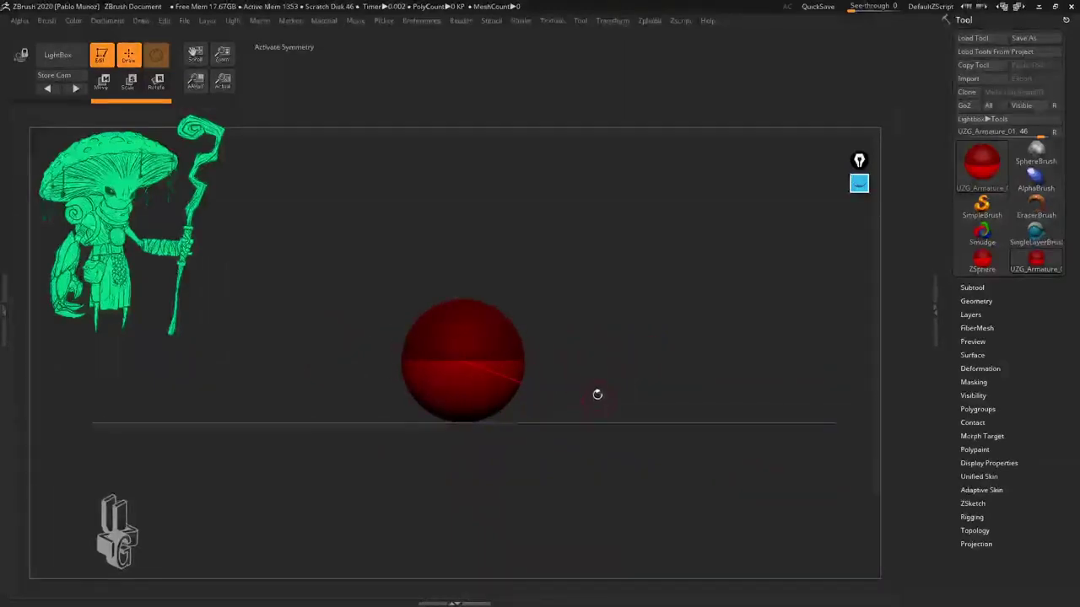
{"action": "mouse_move", "coordinate": [593, 385]}
{"action": "left_mouse_down", "text": "alt"}
{"action": "mouse_move", "coordinate": [621, 343]}
{"action": "mouse_move", "coordinate": [542, 301]}
{"action": "mouse_move", "coordinate": [582, 353]}
{"action": "mouse_move", "coordinate": [613, 323]}
{"action": "mouse_move", "coordinate": [623, 338]}
{"action": "left_mouse_up", "text": "alt"}
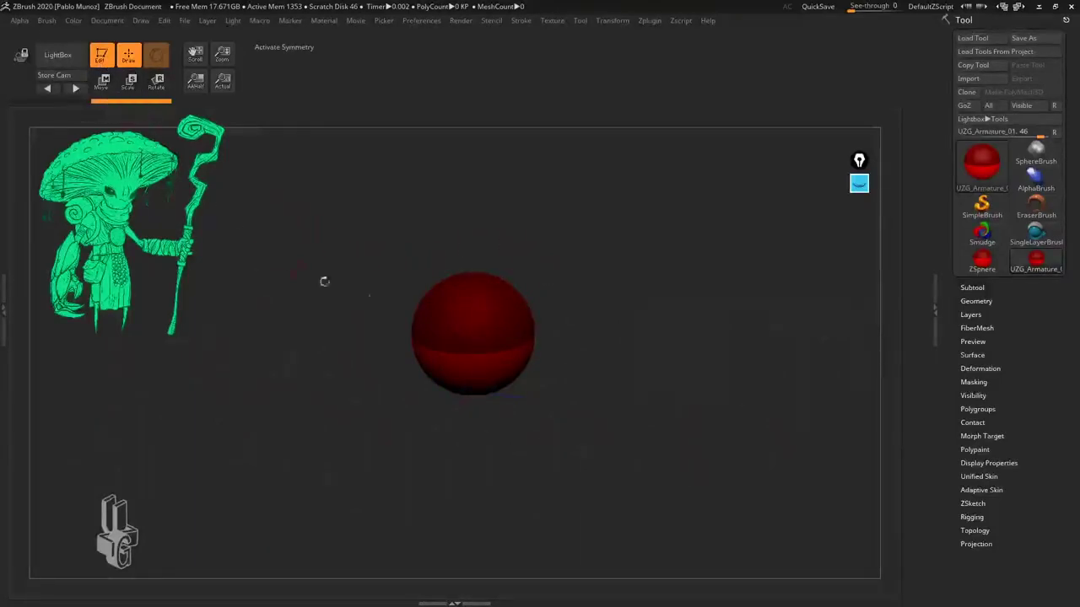
{"action": "mouse_move", "coordinate": [486, 289]}
{"action": "left_mouse_down"}
{"action": "mouse_move", "coordinate": [524, 349]}
{"action": "mouse_move", "coordinate": [494, 300]}
{"action": "mouse_move", "coordinate": [515, 340]}
{"action": "left_mouse_up"}
{"action": "left_click_drag", "start_coordinate": [577, 300], "coordinate": [679, 242]}
Step: Outline the grey connecting band and its link bone in white, and sketch an enlarged copy of the bone alongside
{"action": "left_click", "coordinate": [859, 183]}
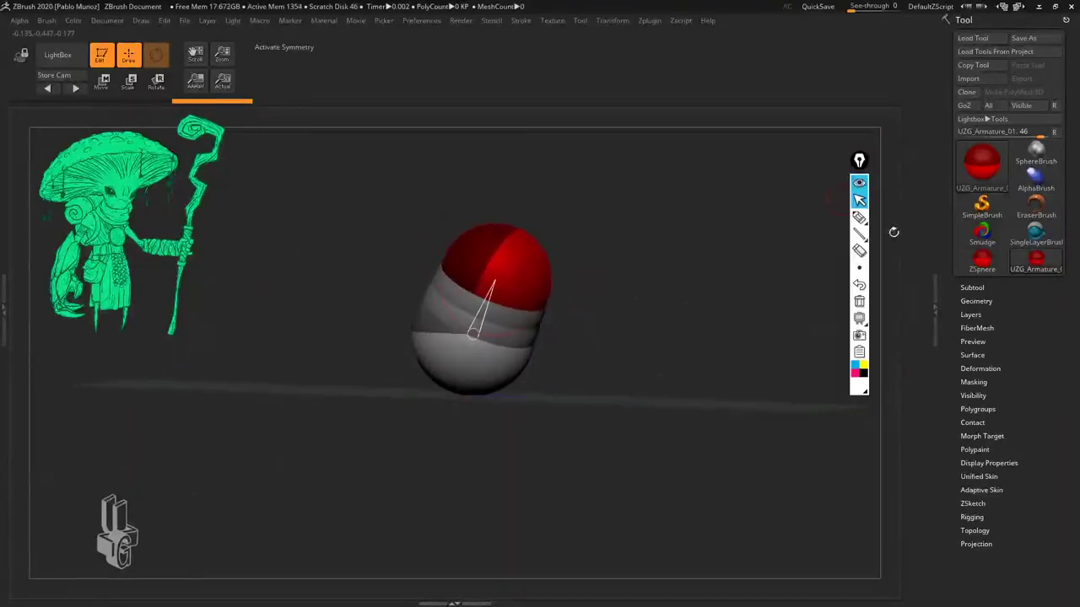
{"action": "left_click", "coordinate": [859, 217]}
{"action": "mouse_move", "coordinate": [547, 310]}
{"action": "left_mouse_down"}
{"action": "mouse_move", "coordinate": [460, 275]}
{"action": "mouse_move", "coordinate": [426, 311]}
{"action": "mouse_move", "coordinate": [501, 358]}
{"action": "mouse_move", "coordinate": [547, 311]}
{"action": "left_mouse_up"}
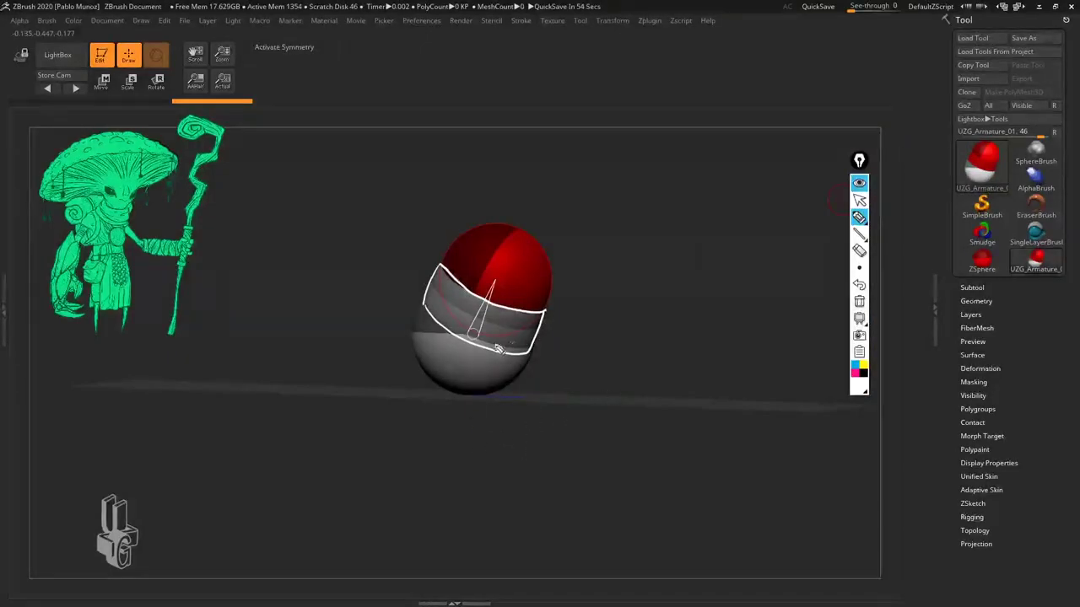
{"action": "mouse_move", "coordinate": [502, 268]}
{"action": "left_mouse_down"}
{"action": "mouse_move", "coordinate": [460, 346]}
{"action": "mouse_move", "coordinate": [503, 266]}
{"action": "left_mouse_up"}
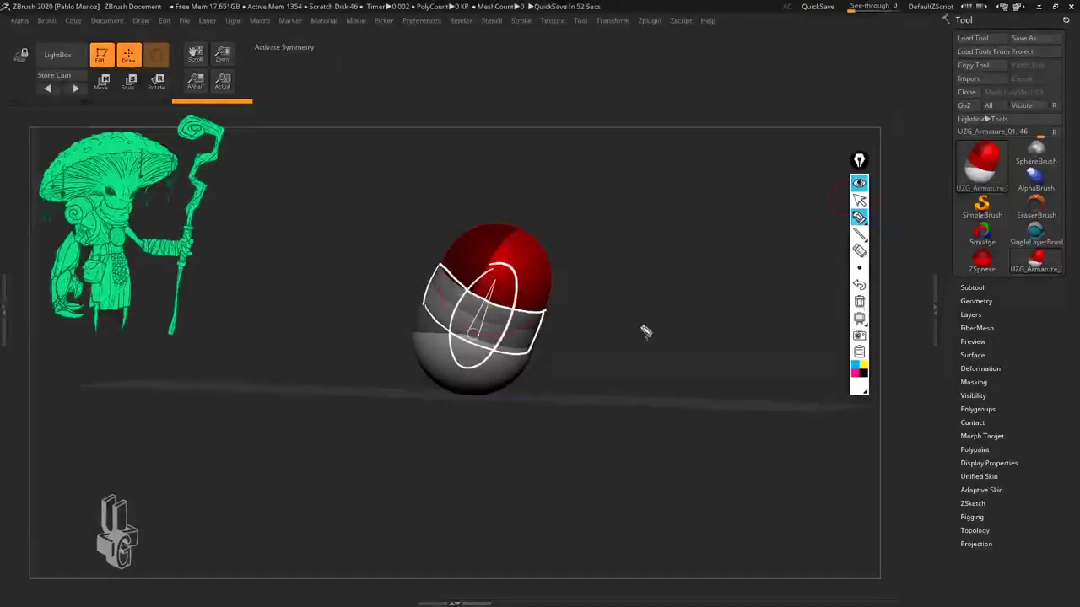
{"action": "mouse_move", "coordinate": [644, 327]}
{"action": "left_mouse_down"}
{"action": "mouse_move", "coordinate": [652, 347]}
{"action": "mouse_move", "coordinate": [656, 302]}
{"action": "mouse_move", "coordinate": [690, 231]}
{"action": "left_mouse_up"}
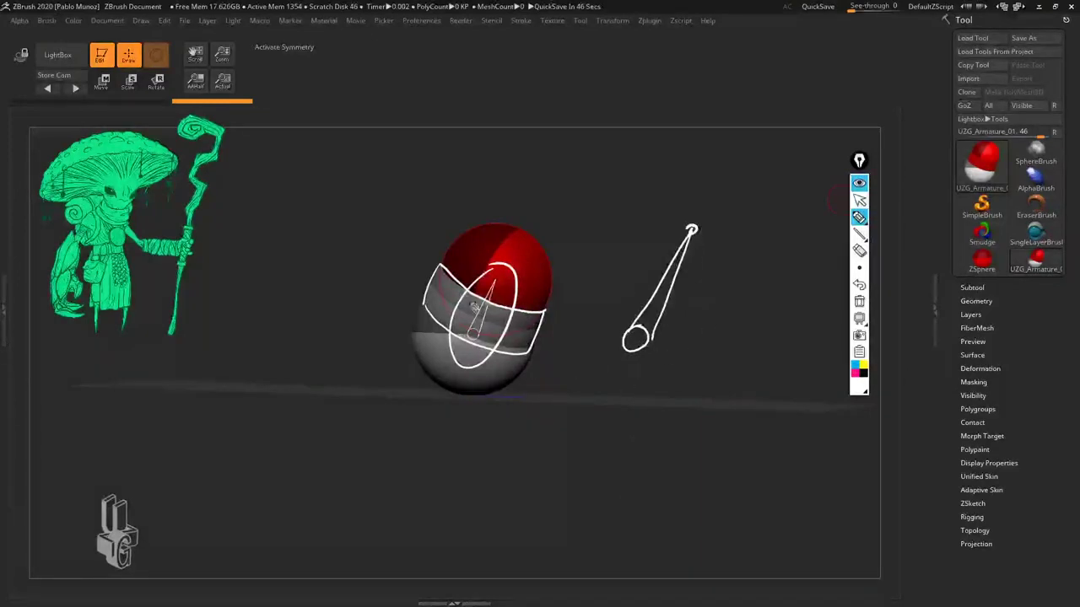
Step: Clear the annotations, mark both ends of the link bone in white, and outline the grey root and red child ZSpheres
{"action": "left_click", "coordinate": [859, 301]}
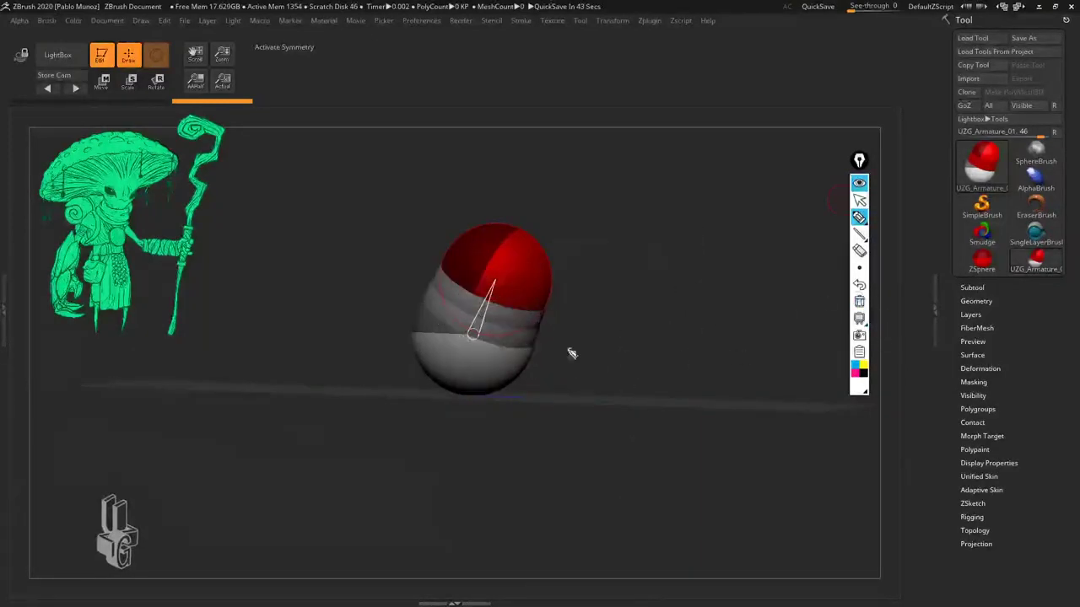
{"action": "left_click_drag", "start_coordinate": [476, 333], "coordinate": [478, 334]}
{"action": "mouse_move", "coordinate": [543, 336]}
{"action": "left_mouse_down"}
{"action": "mouse_move", "coordinate": [472, 397]}
{"action": "mouse_move", "coordinate": [447, 283]}
{"action": "mouse_move", "coordinate": [540, 308]}
{"action": "mouse_move", "coordinate": [537, 321]}
{"action": "left_mouse_up"}
{"action": "left_click_drag", "start_coordinate": [499, 285], "coordinate": [498, 284]}
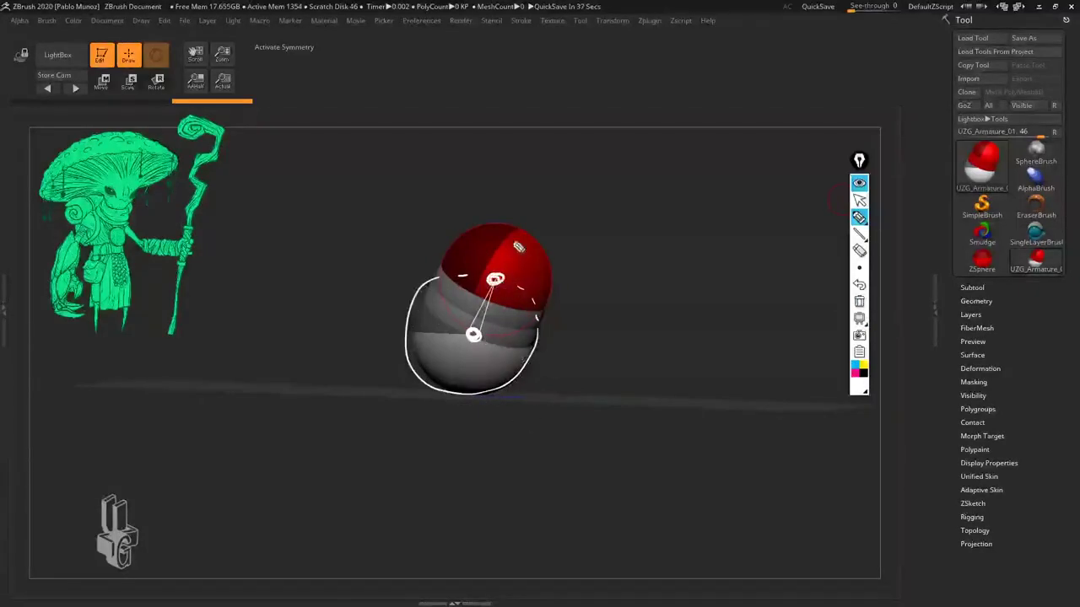
{"action": "mouse_move", "coordinate": [504, 224]}
{"action": "left_mouse_down"}
{"action": "mouse_move", "coordinate": [449, 269]}
{"action": "mouse_move", "coordinate": [504, 334]}
{"action": "mouse_move", "coordinate": [491, 221]}
{"action": "left_mouse_up"}
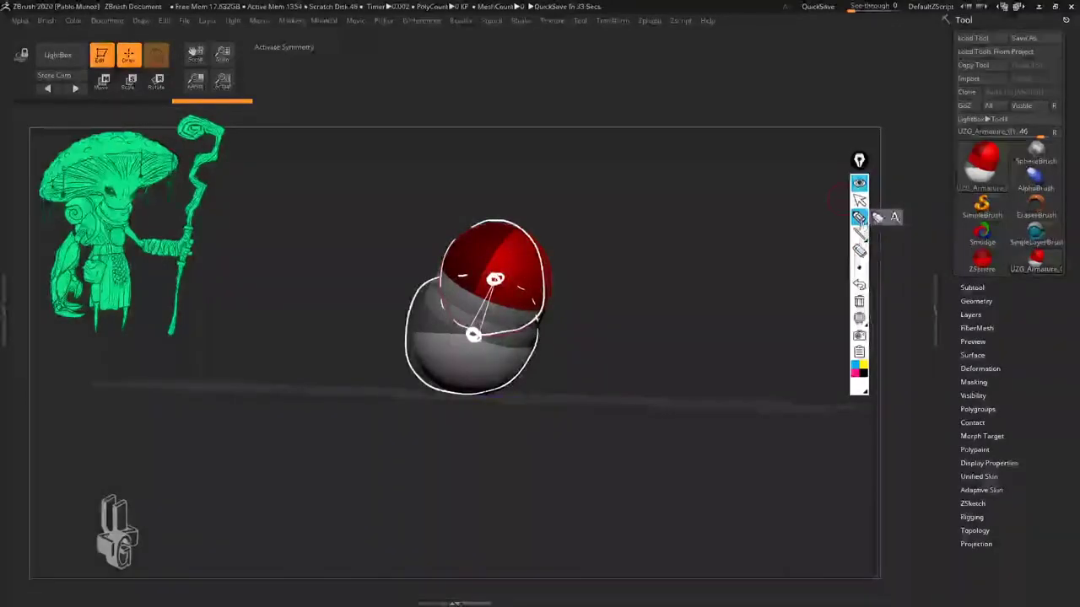
Step: Clear the annotations and draw a third, larger ZSphere on top of the red child ZSphere
{"action": "left_click", "coordinate": [859, 301]}
{"action": "left_click", "coordinate": [859, 200]}
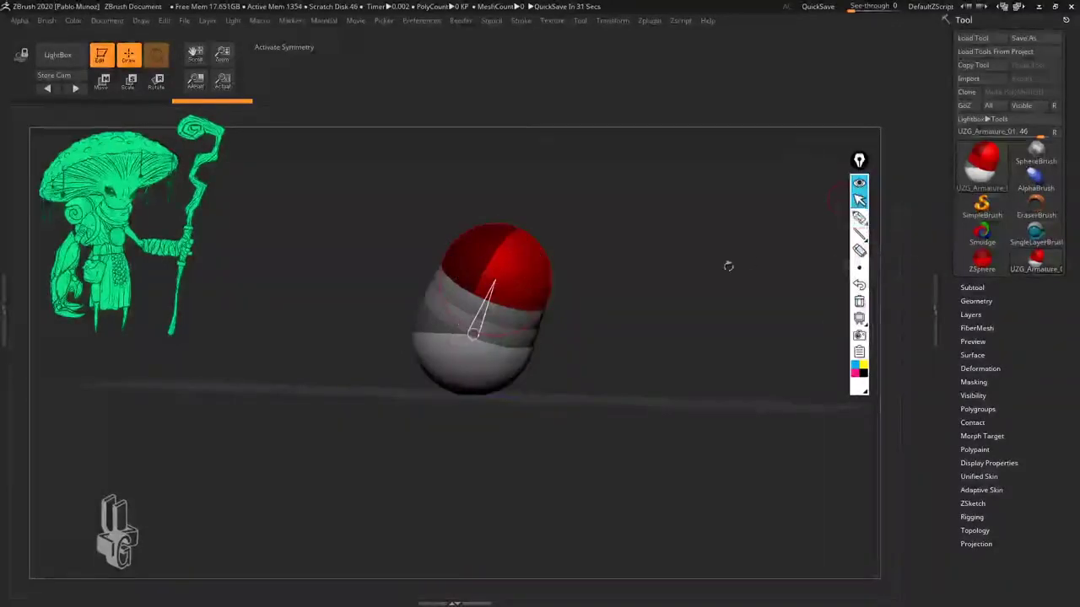
{"action": "left_click_drag", "start_coordinate": [675, 290], "coordinate": [606, 315], "text": "alt"}
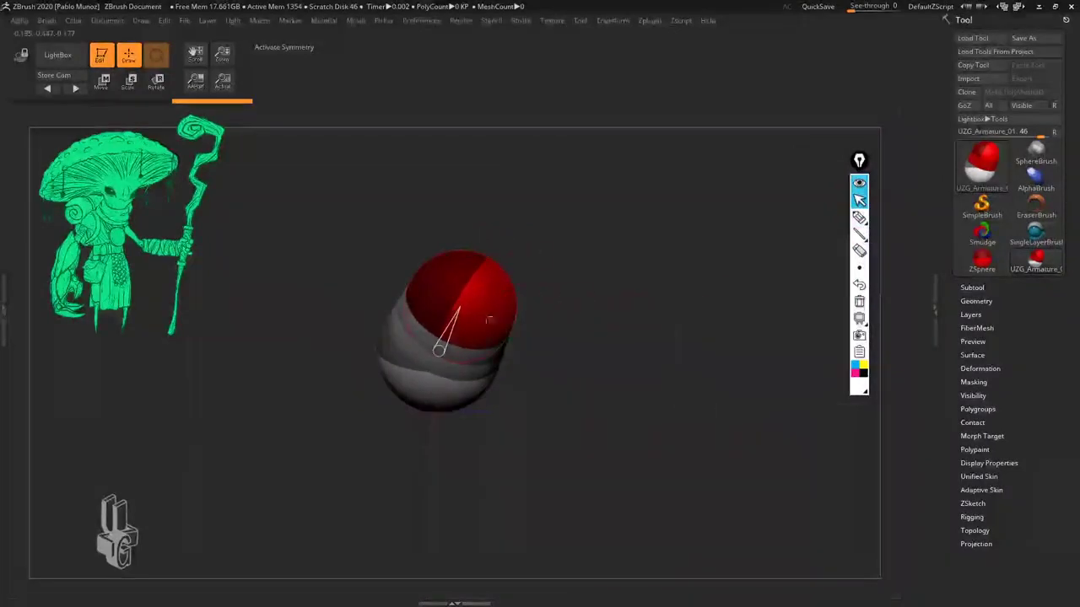
{"action": "mouse_move", "coordinate": [473, 270]}
{"action": "left_mouse_down"}
{"action": "mouse_move", "coordinate": [555, 397]}
{"action": "mouse_move", "coordinate": [503, 323]}
{"action": "mouse_move", "coordinate": [518, 352]}
{"action": "mouse_move", "coordinate": [623, 331]}
{"action": "mouse_move", "coordinate": [607, 352]}
{"action": "mouse_move", "coordinate": [559, 360]}
{"action": "left_mouse_up"}
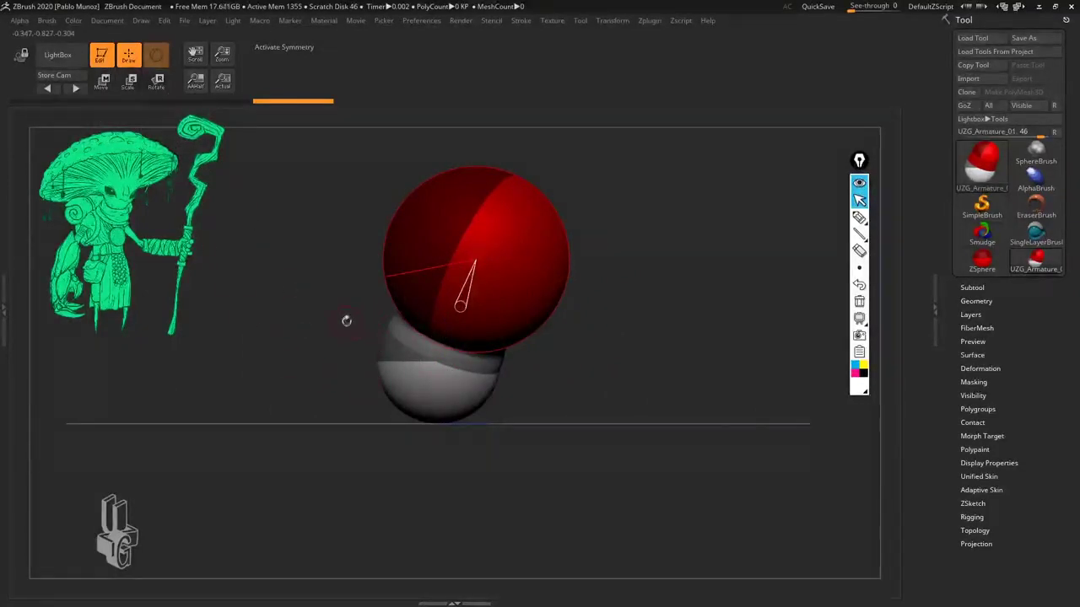
Step: Switch through the Move, Scale and Rotate modes for the ZSpheres, ending in Move mode
{"action": "key", "text": "w"}
{"action": "key", "text": "e"}
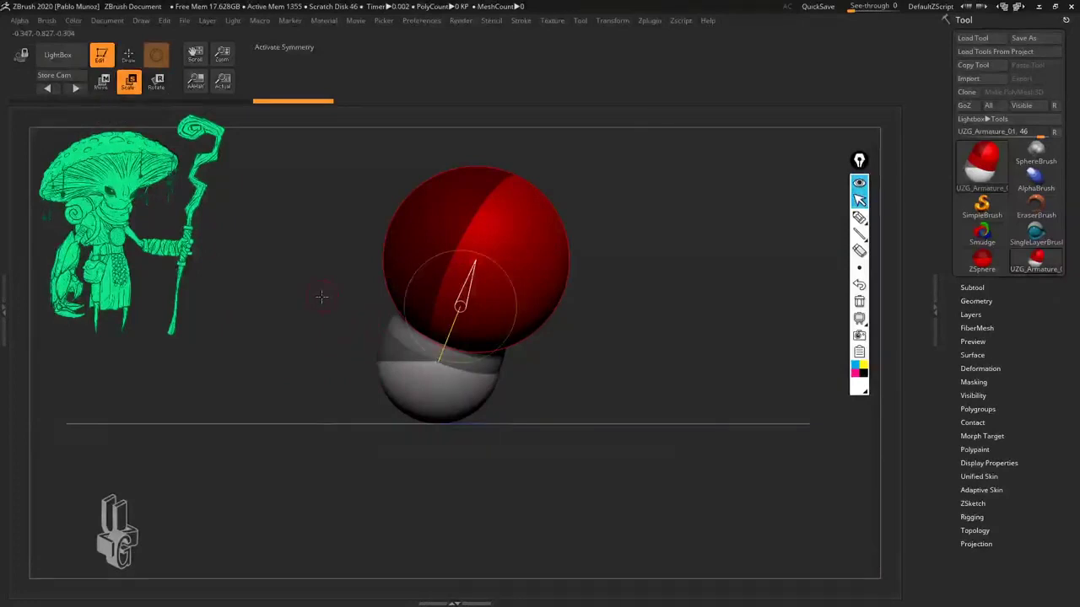
{"action": "key", "text": "r"}
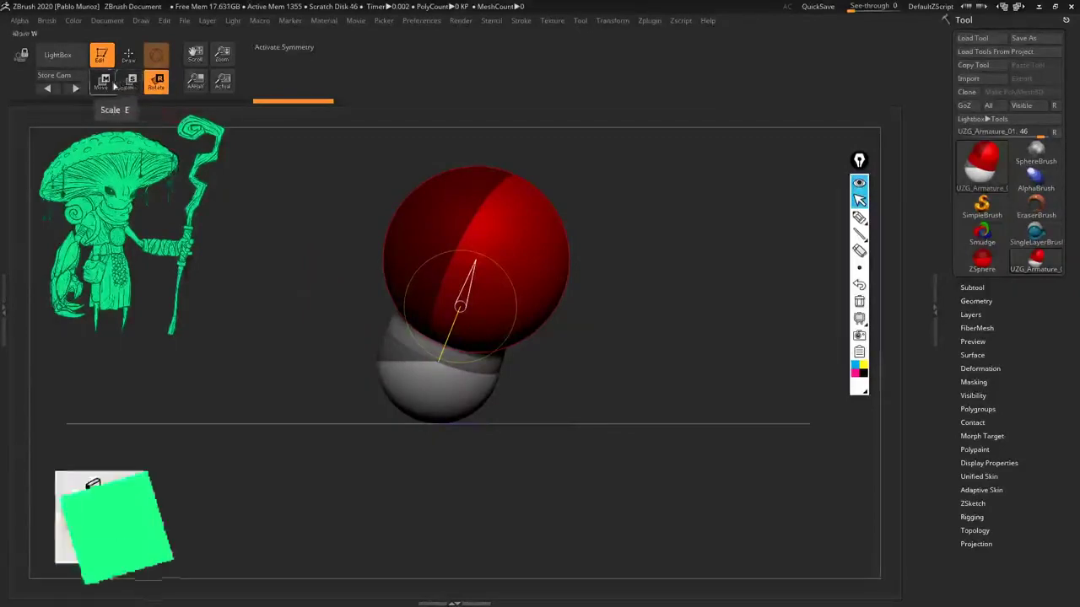
{"action": "key", "text": "w"}
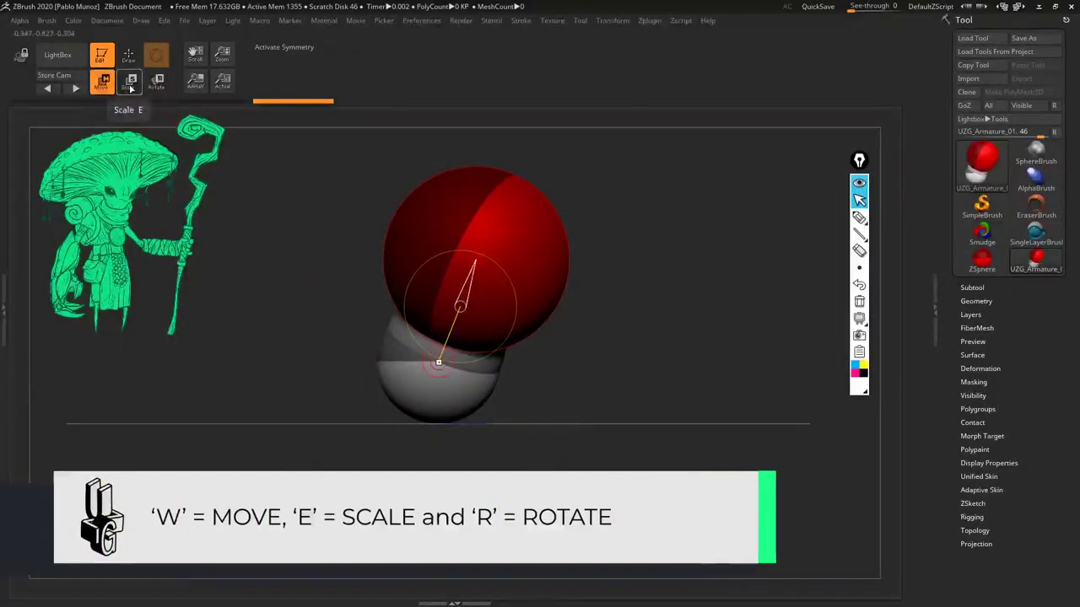
Step: In Move mode, pull the large end ZSphere away from the root and shift the middle ZSphere to bend the chain
{"action": "left_click", "coordinate": [131, 86]}
{"action": "left_click", "coordinate": [156, 85]}
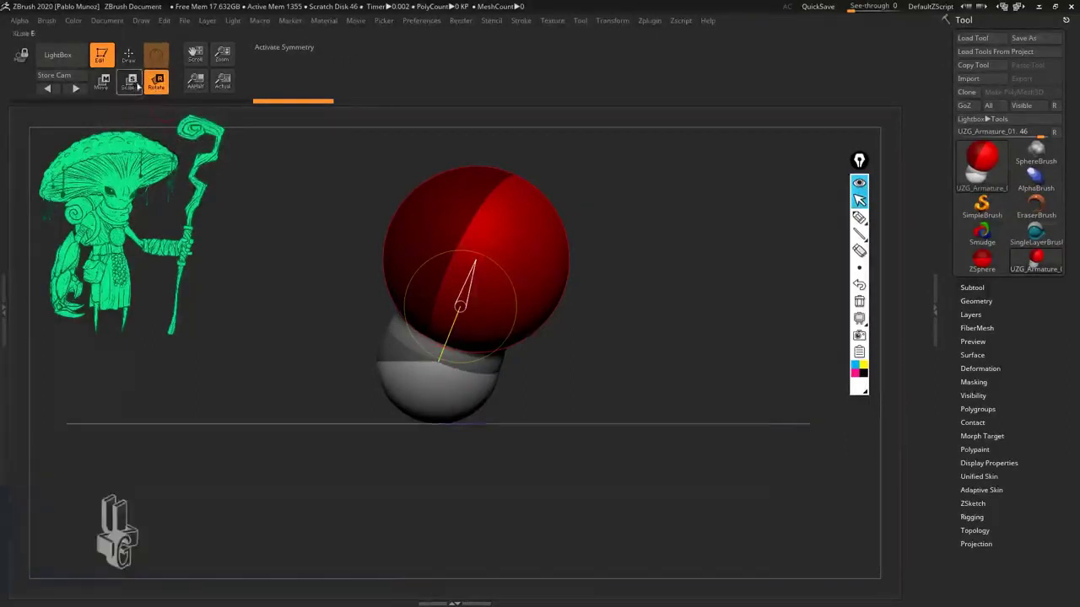
{"action": "left_click", "coordinate": [101, 80]}
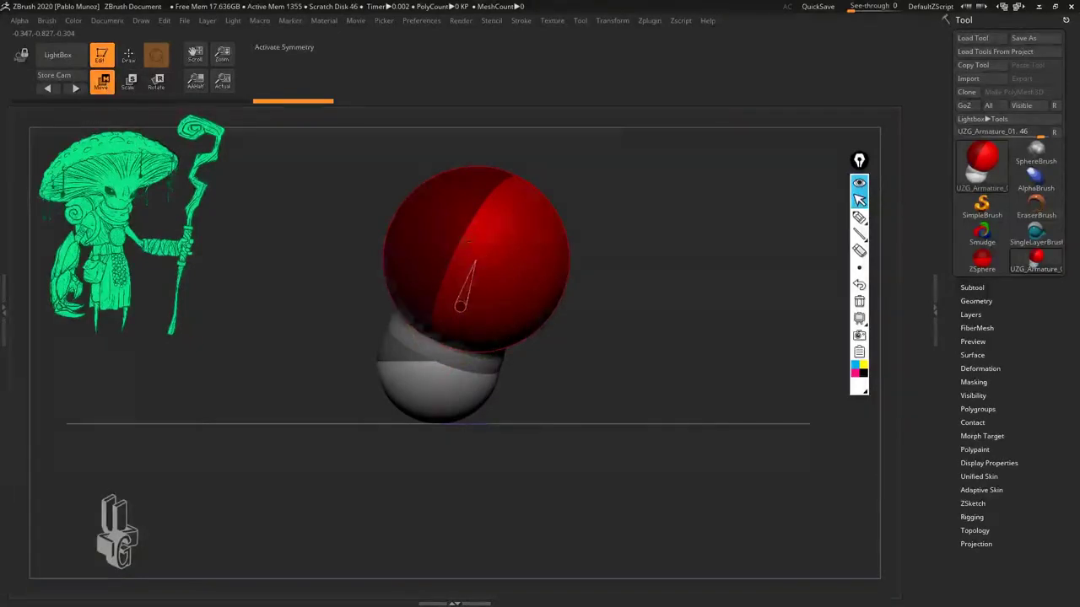
{"action": "left_click_drag", "start_coordinate": [460, 305], "coordinate": [675, 235]}
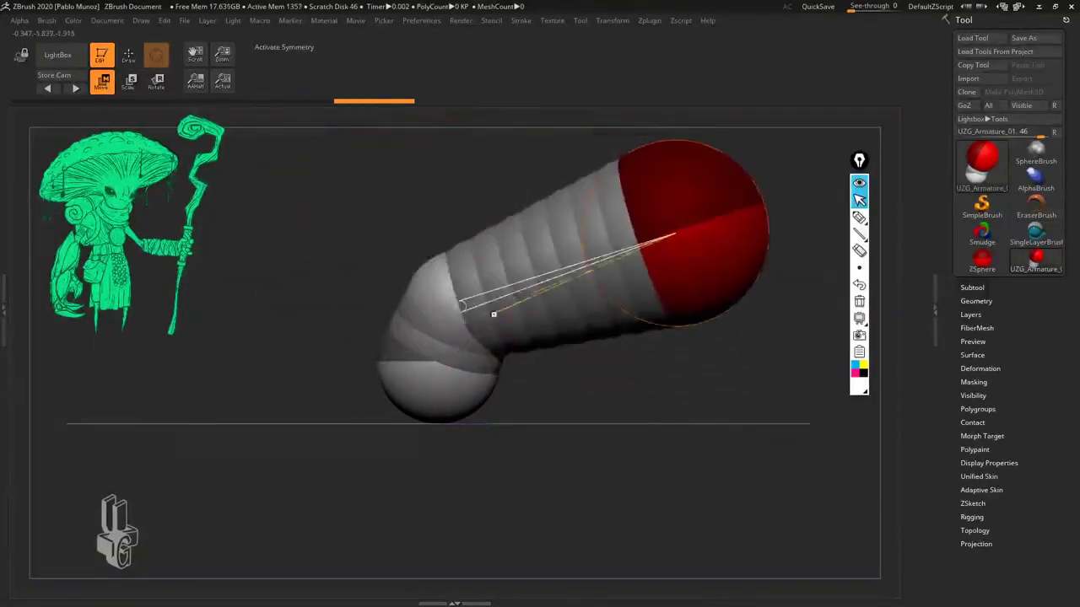
{"action": "left_click_drag", "start_coordinate": [441, 229], "coordinate": [505, 224]}
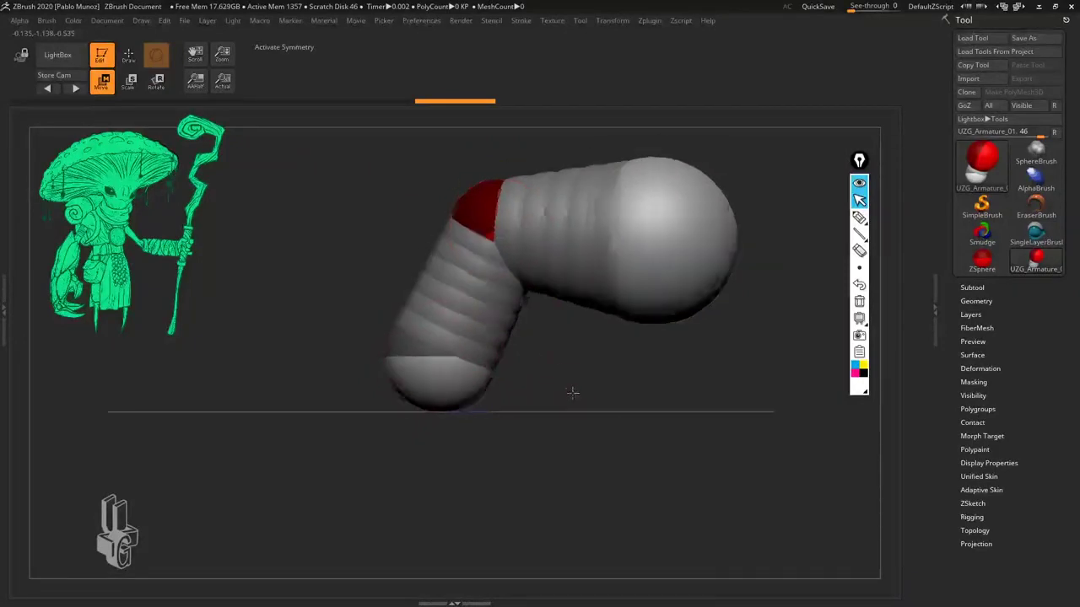
Step: Repose the bent chain by moving the middle and end ZSpheres through several positions, keeping the elbow above the root
{"action": "key", "text": "a"}
{"action": "mouse_move", "coordinate": [515, 380]}
{"action": "left_mouse_down"}
{"action": "mouse_move", "coordinate": [524, 365]}
{"action": "mouse_move", "coordinate": [509, 376]}
{"action": "left_mouse_up"}
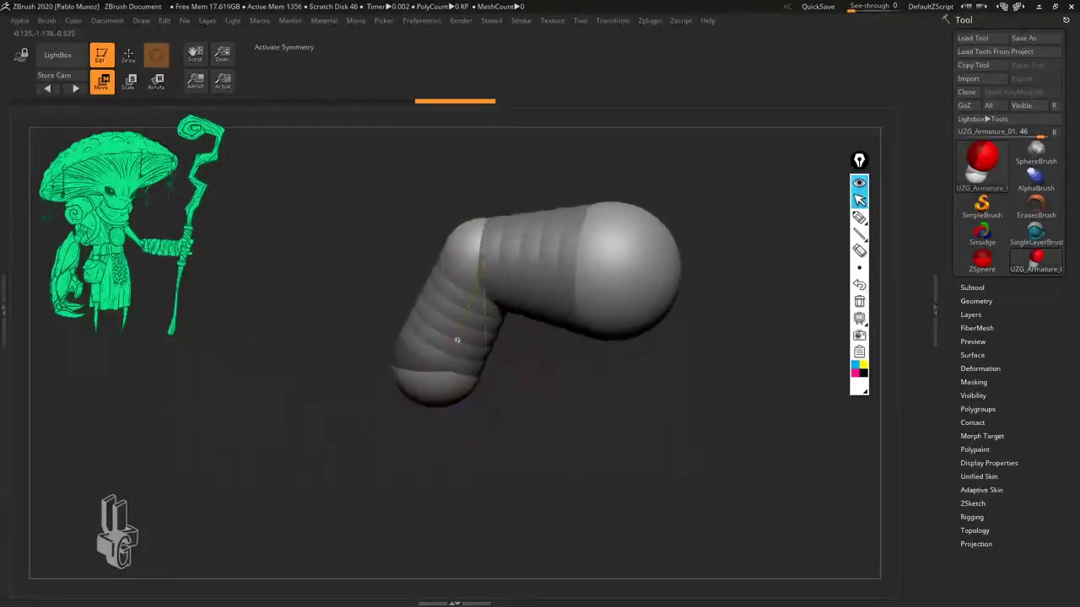
{"action": "left_click_drag", "start_coordinate": [553, 411], "coordinate": [459, 395]}
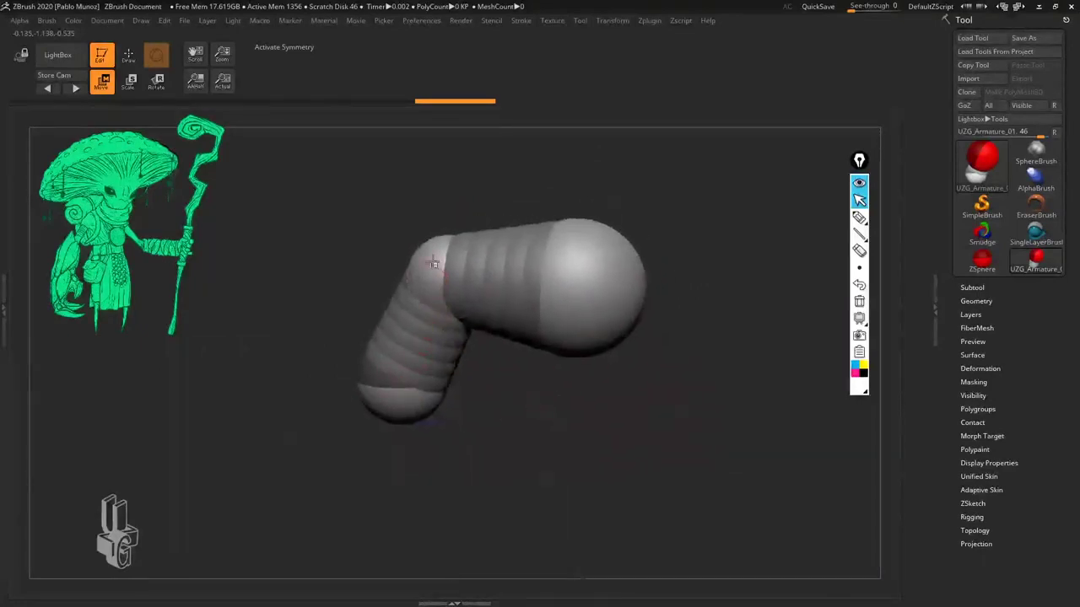
{"action": "left_click_drag", "start_coordinate": [433, 263], "coordinate": [442, 201]}
{"action": "left_click_drag", "start_coordinate": [567, 289], "coordinate": [624, 236]}
{"action": "left_click_drag", "start_coordinate": [443, 203], "coordinate": [453, 289]}
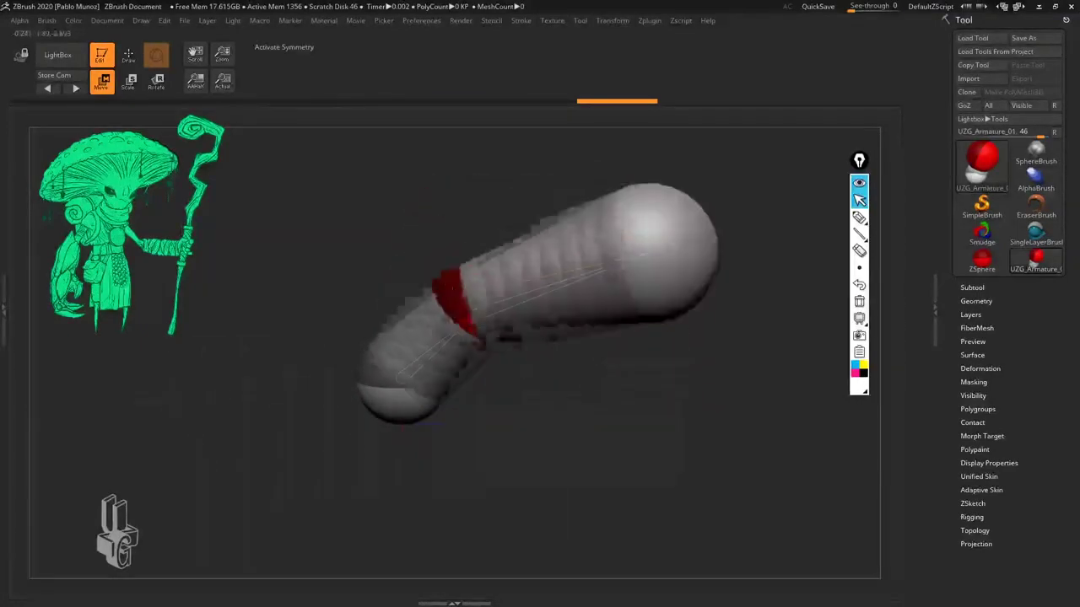
{"action": "left_click_drag", "start_coordinate": [634, 252], "coordinate": [599, 226]}
{"action": "left_click_drag", "start_coordinate": [460, 310], "coordinate": [443, 327]}
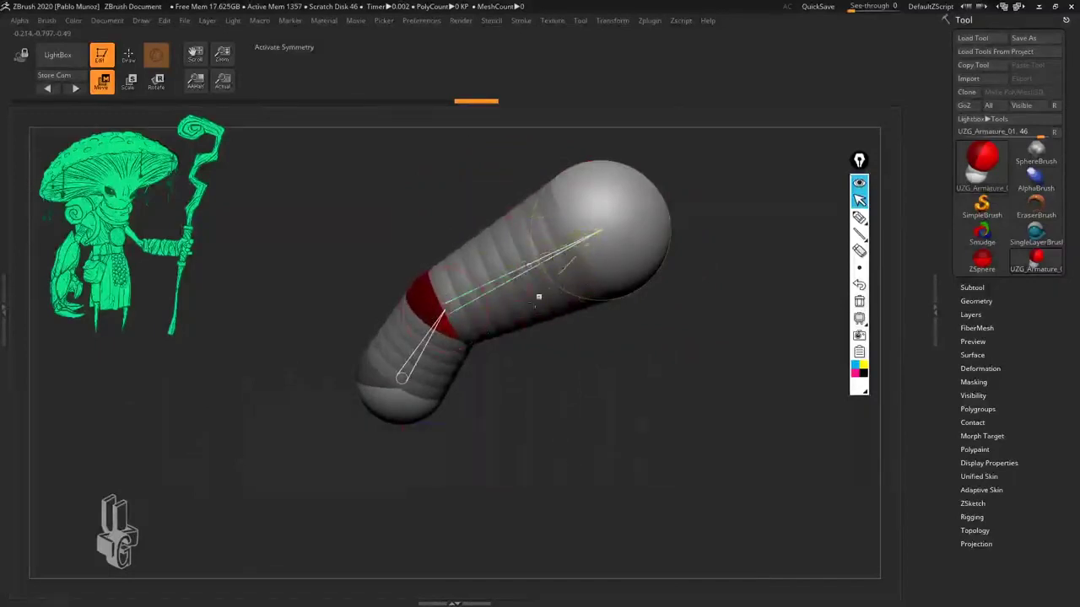
{"action": "left_click_drag", "start_coordinate": [539, 297], "coordinate": [505, 258]}
{"action": "mouse_move", "coordinate": [453, 331]}
{"action": "left_mouse_down"}
{"action": "mouse_move", "coordinate": [407, 322]}
{"action": "mouse_move", "coordinate": [439, 318]}
{"action": "left_mouse_up"}
{"action": "left_click_drag", "start_coordinate": [472, 256], "coordinate": [519, 253]}
Step: Scale the end ZSphere down to a small tip and resize the middle ZSphere so it stays larger than the tip
{"action": "left_click", "coordinate": [129, 82]}
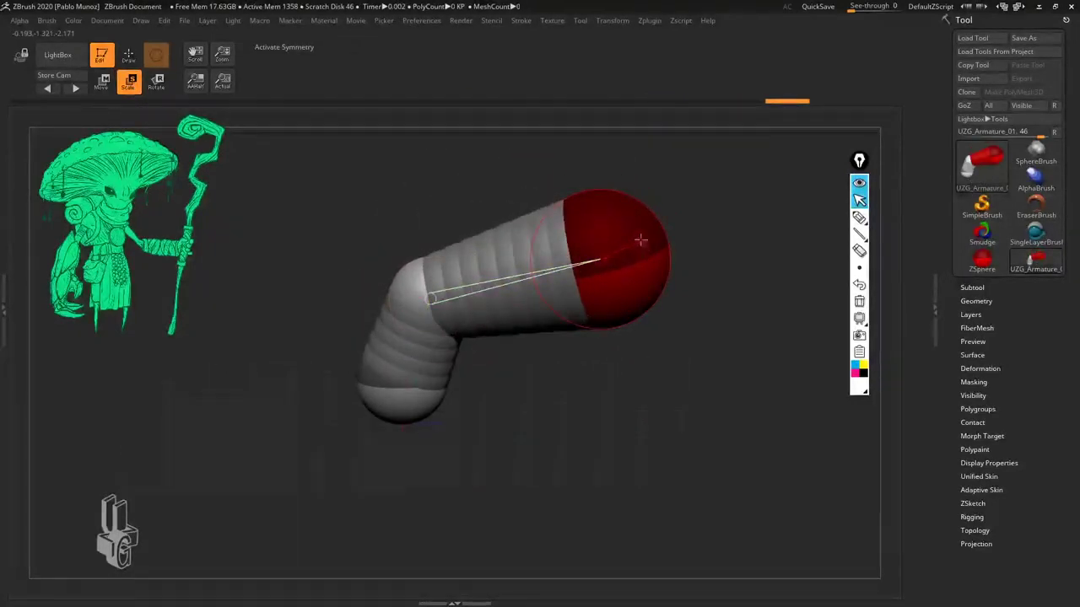
{"action": "left_click_drag", "start_coordinate": [640, 245], "coordinate": [612, 179]}
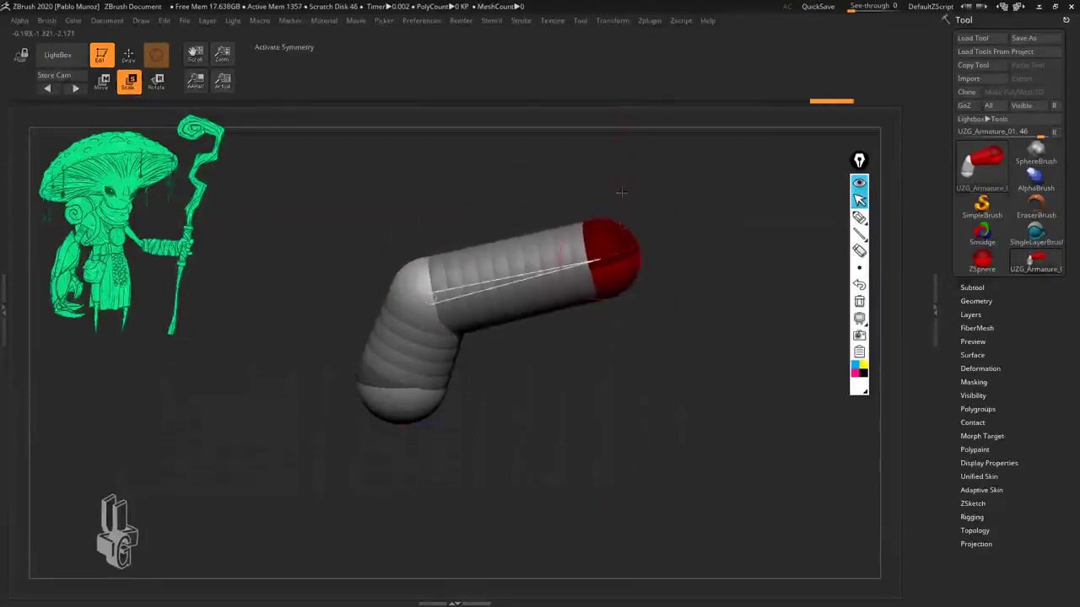
{"action": "left_click", "coordinate": [418, 290]}
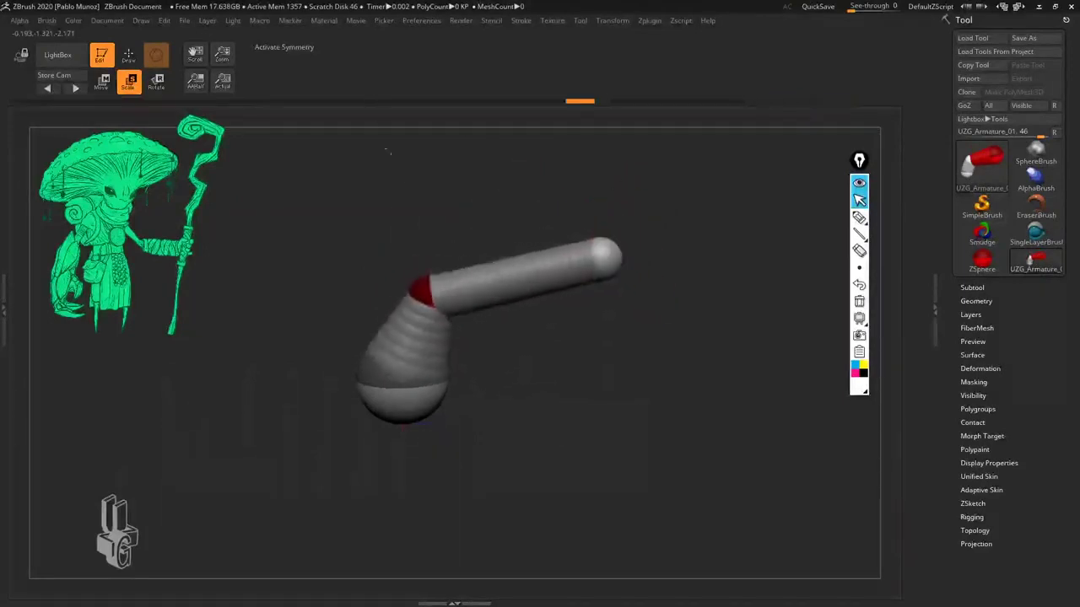
{"action": "left_click_drag", "start_coordinate": [388, 152], "coordinate": [459, 329]}
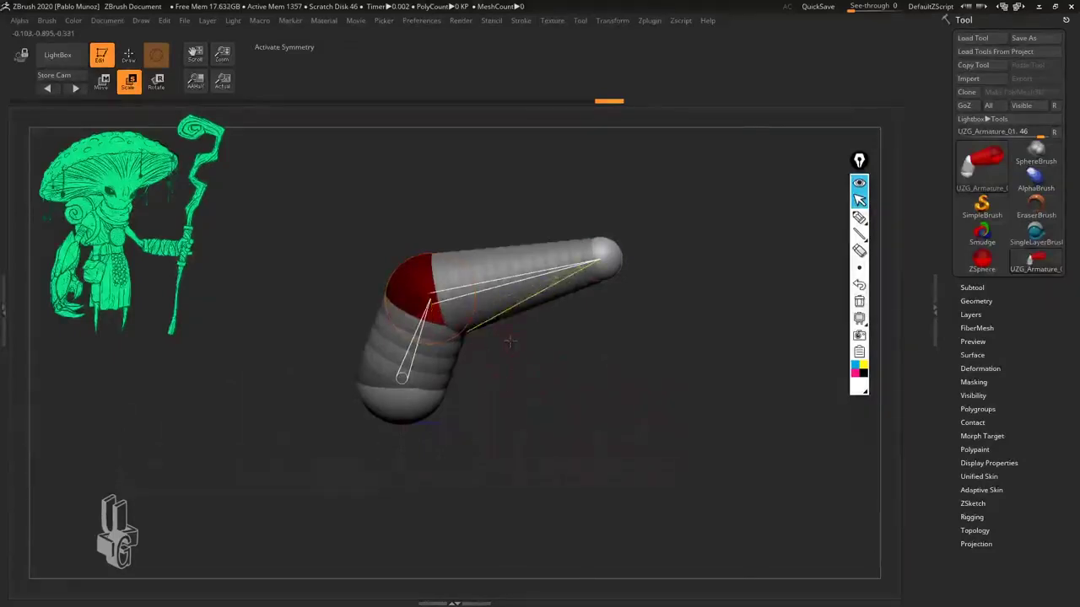
Step: Move the middle ZSphere far out from the root so the two links form a sideways V
{"action": "key", "text": "w"}
{"action": "left_click_drag", "start_coordinate": [430, 299], "coordinate": [241, 253]}
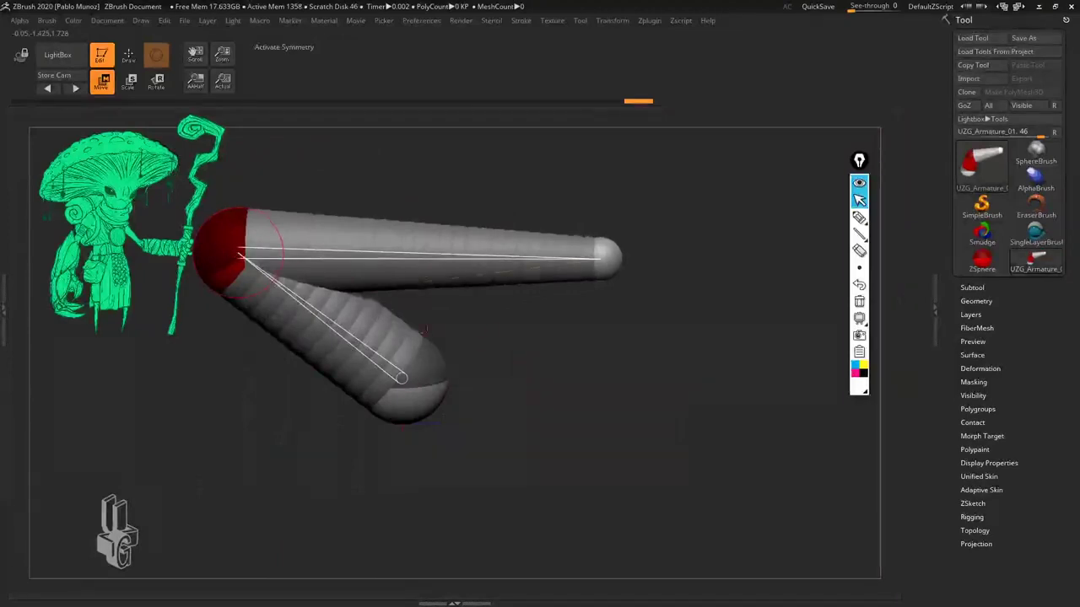
{"action": "left_click_drag", "start_coordinate": [530, 351], "coordinate": [616, 382], "text": "alt"}
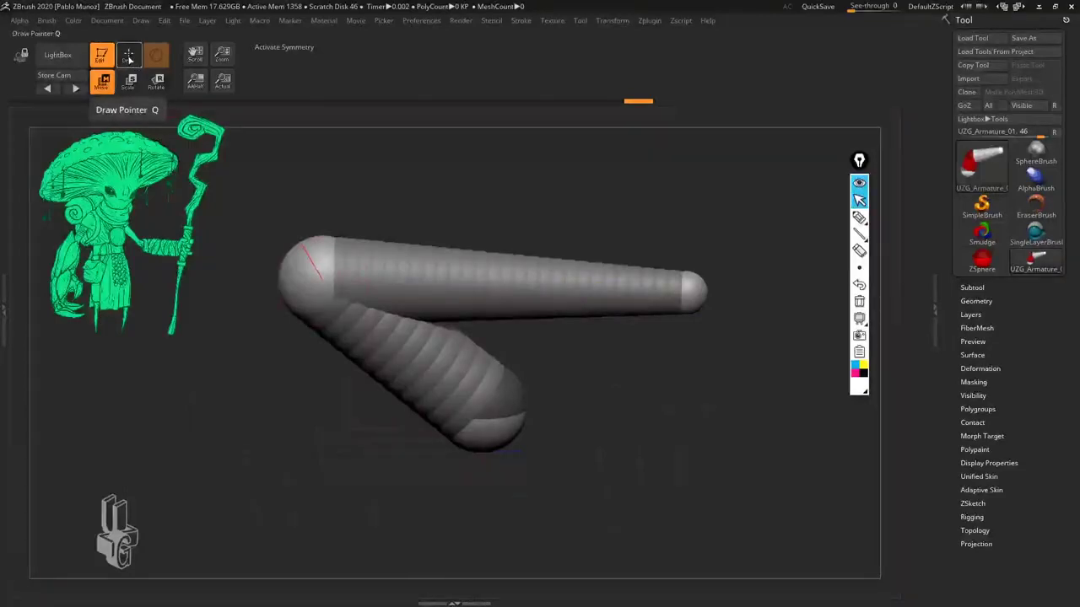
Step: In Draw mode, insert three ZSpheres along the long link between the elbow and the small tip ZSphere
{"action": "left_click", "coordinate": [128, 58]}
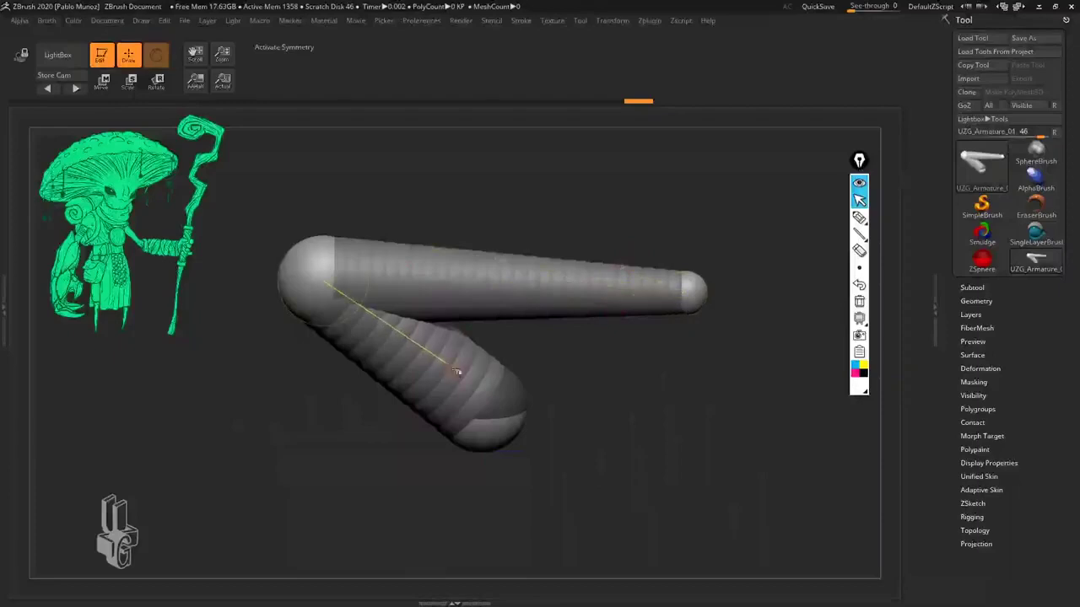
{"action": "left_click", "coordinate": [156, 81]}
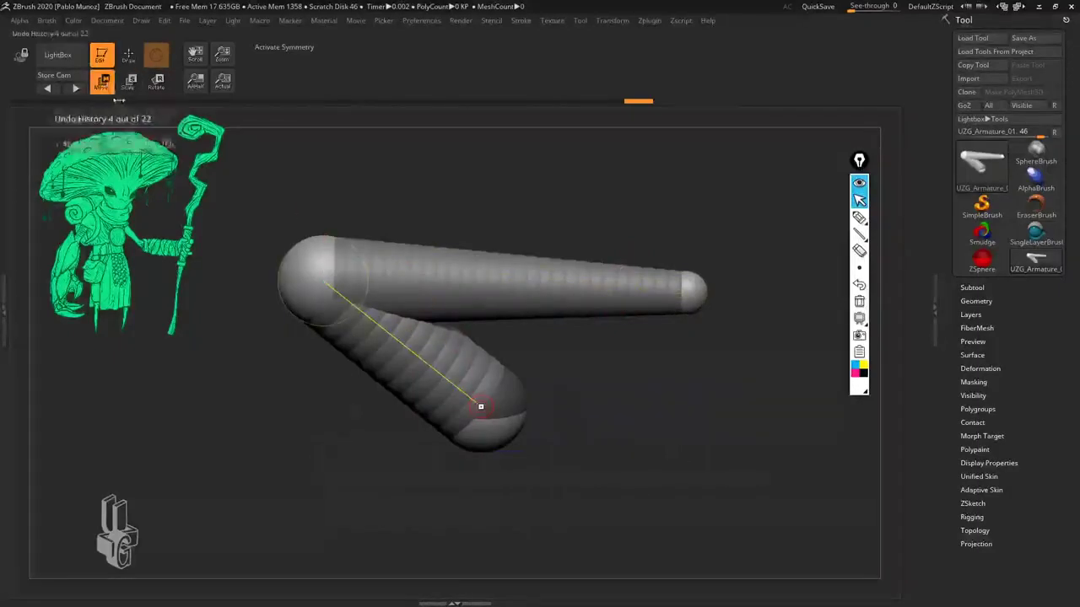
{"action": "left_click", "coordinate": [128, 53]}
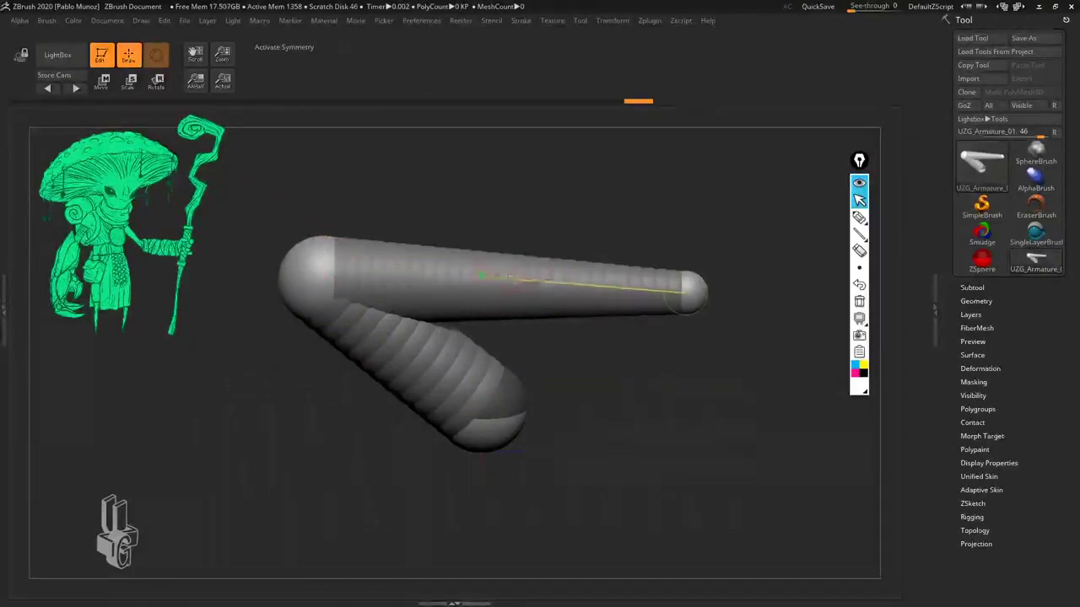
{"action": "left_click", "coordinate": [615, 291]}
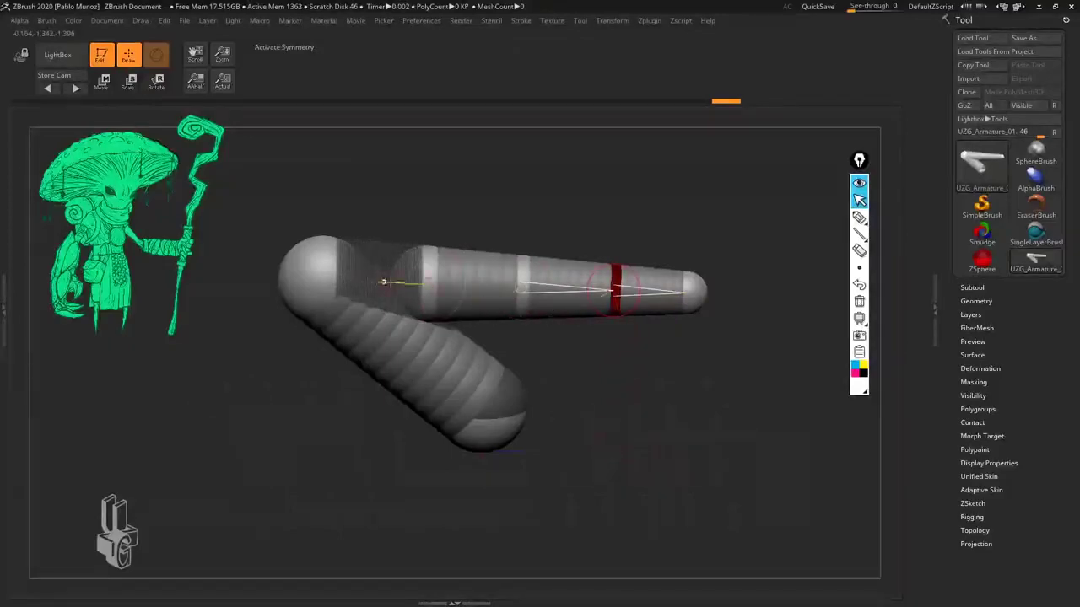
Step: Set the annotation pen to yellow and outline the see-through link and the ZSpheres at both of its ends
{"action": "left_click", "coordinate": [858, 390]}
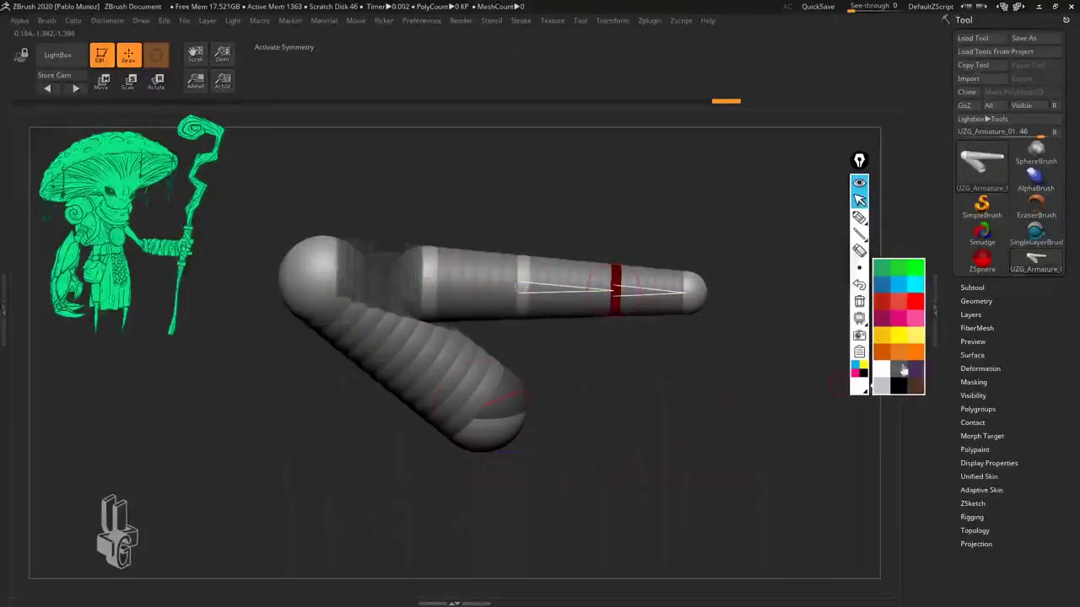
{"action": "left_click", "coordinate": [899, 338]}
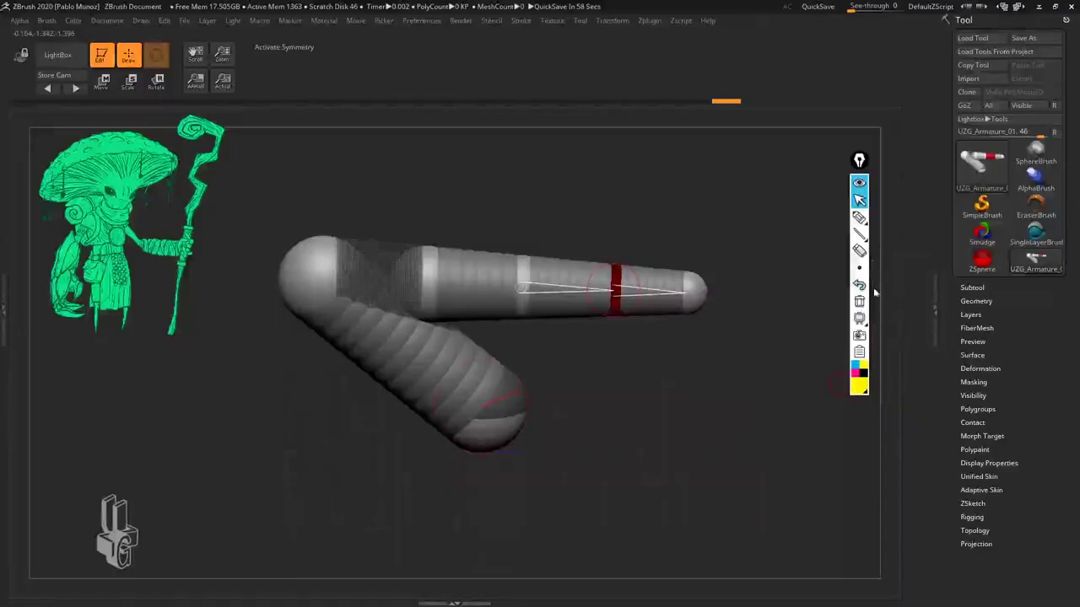
{"action": "left_click", "coordinate": [859, 218]}
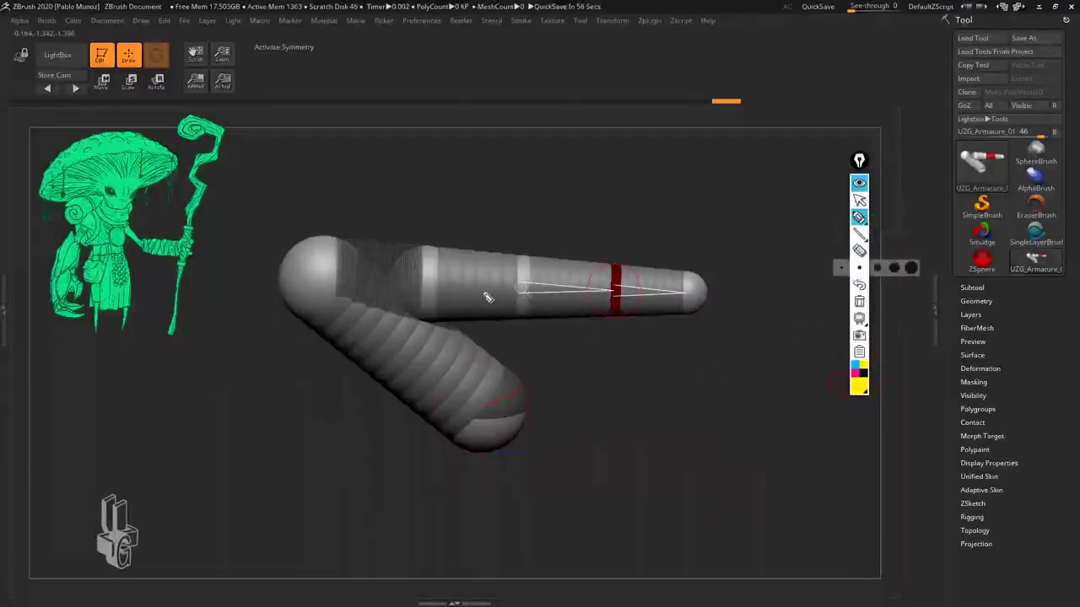
{"action": "mouse_move", "coordinate": [423, 248]}
{"action": "left_mouse_down"}
{"action": "mouse_move", "coordinate": [424, 321]}
{"action": "mouse_move", "coordinate": [334, 261]}
{"action": "mouse_move", "coordinate": [423, 245]}
{"action": "left_mouse_up"}
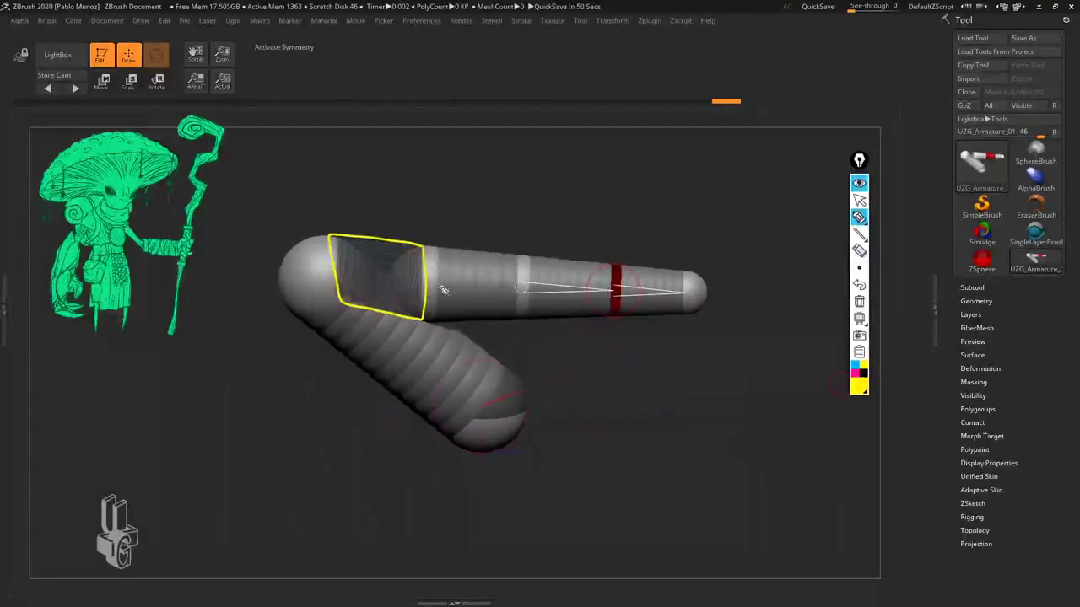
{"action": "mouse_move", "coordinate": [401, 261]}
{"action": "left_mouse_down"}
{"action": "mouse_move", "coordinate": [462, 269]}
{"action": "mouse_move", "coordinate": [426, 245]}
{"action": "left_mouse_up"}
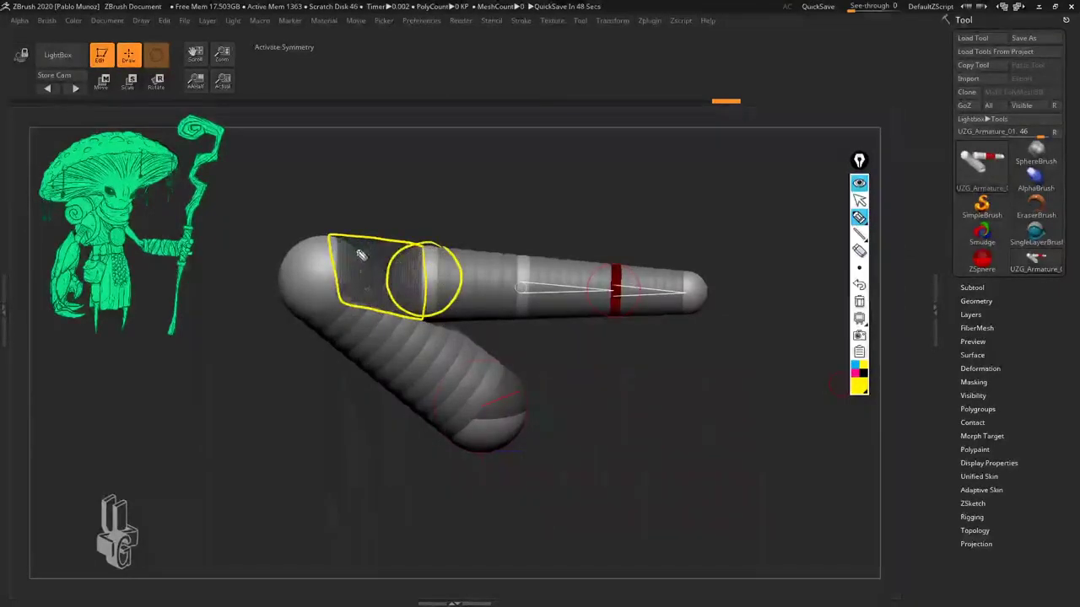
{"action": "mouse_move", "coordinate": [359, 249]}
{"action": "left_mouse_down"}
{"action": "mouse_move", "coordinate": [286, 287]}
{"action": "mouse_move", "coordinate": [346, 239]}
{"action": "left_mouse_up"}
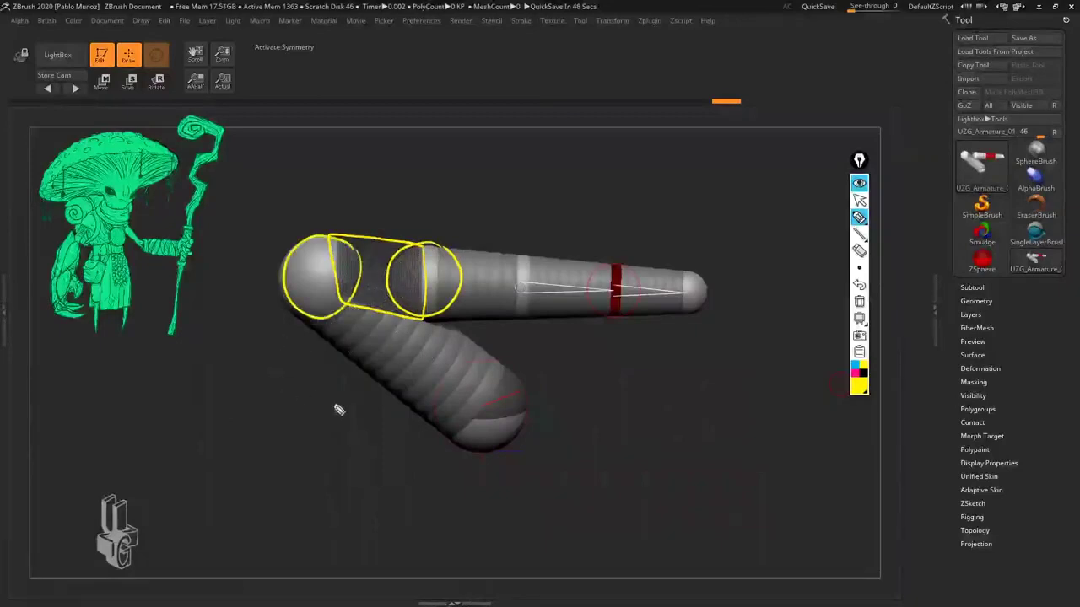
Step: Outline the solid lower link in yellow and mark the see-through link with dots and an arrow
{"action": "left_click_drag", "start_coordinate": [297, 312], "coordinate": [453, 432]}
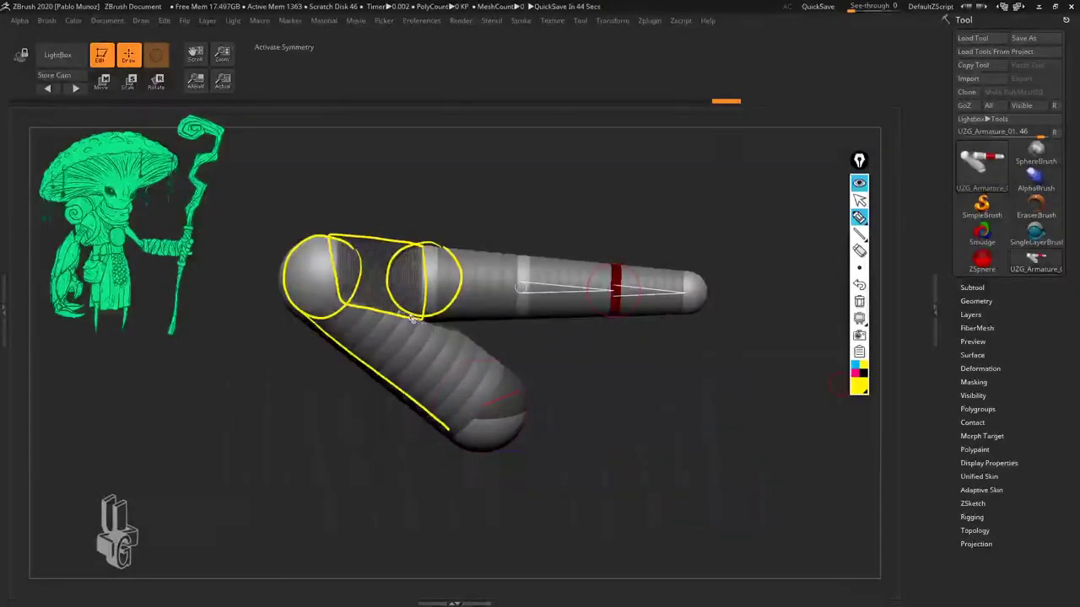
{"action": "mouse_move", "coordinate": [453, 336]}
{"action": "left_mouse_down"}
{"action": "mouse_move", "coordinate": [501, 371]}
{"action": "mouse_move", "coordinate": [437, 428]}
{"action": "left_mouse_up"}
{"action": "left_click_drag", "start_coordinate": [398, 167], "coordinate": [381, 235]}
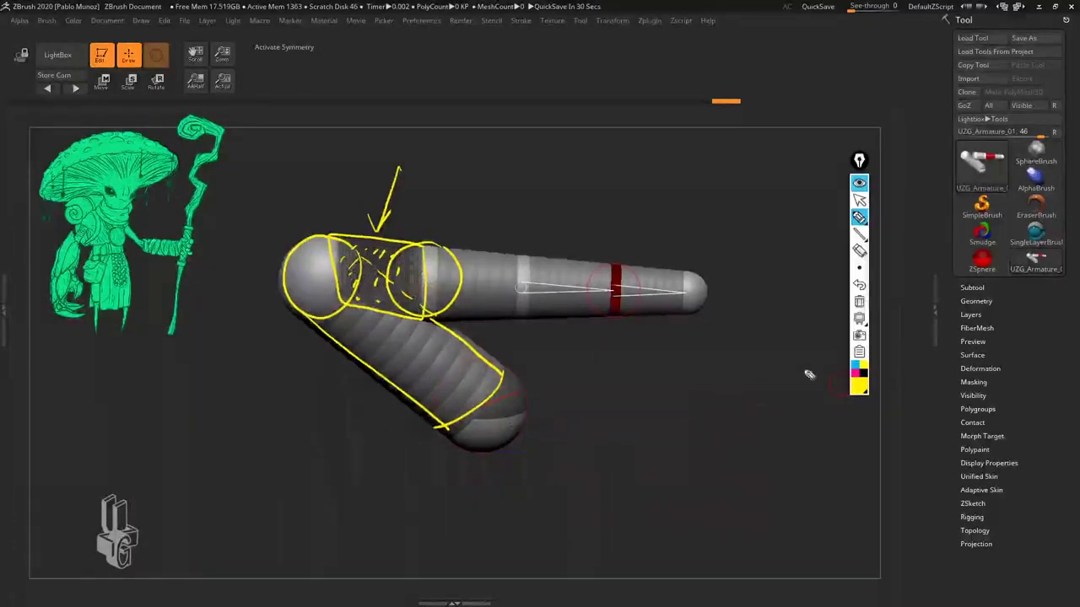
Step: Clear the annotations and restore the see-through link to a solid one, nudging its inserted ZSphere upward in Move mode
{"action": "left_click", "coordinate": [859, 302]}
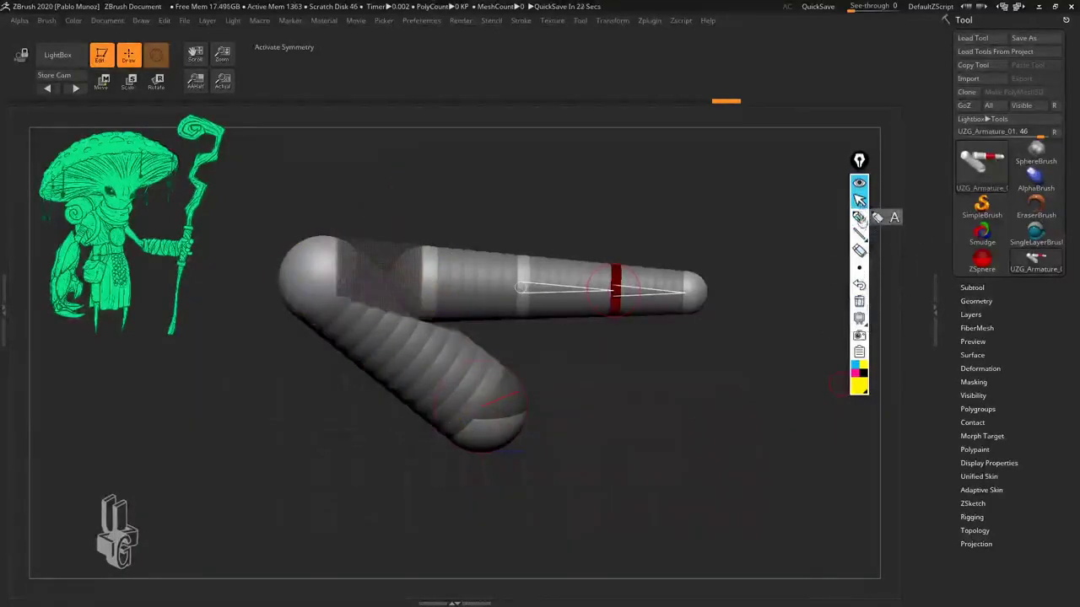
{"action": "left_click", "coordinate": [102, 81]}
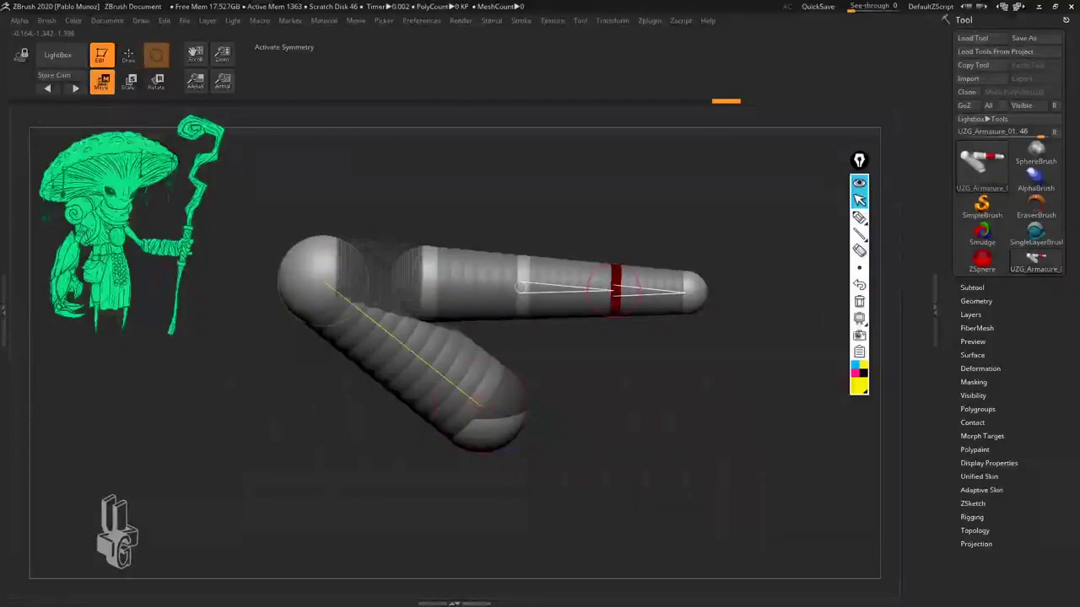
{"action": "mouse_move", "coordinate": [424, 287]}
{"action": "left_mouse_down"}
{"action": "mouse_move", "coordinate": [415, 283]}
{"action": "mouse_move", "coordinate": [426, 277]}
{"action": "left_mouse_up"}
{"action": "left_click", "coordinate": [426, 279], "text": "alt"}
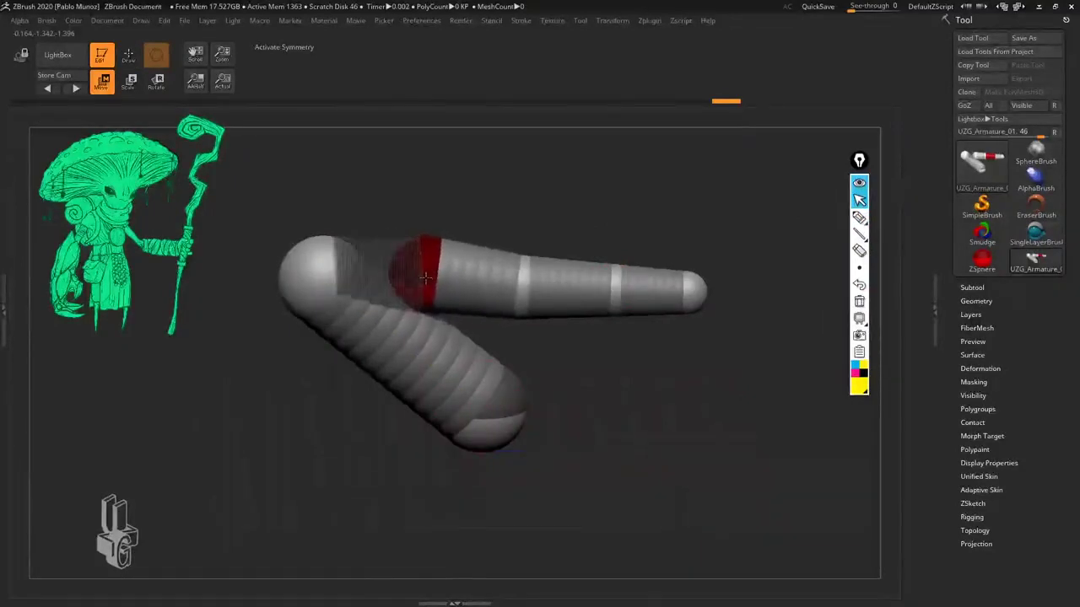
{"action": "left_click", "coordinate": [426, 282], "text": "alt"}
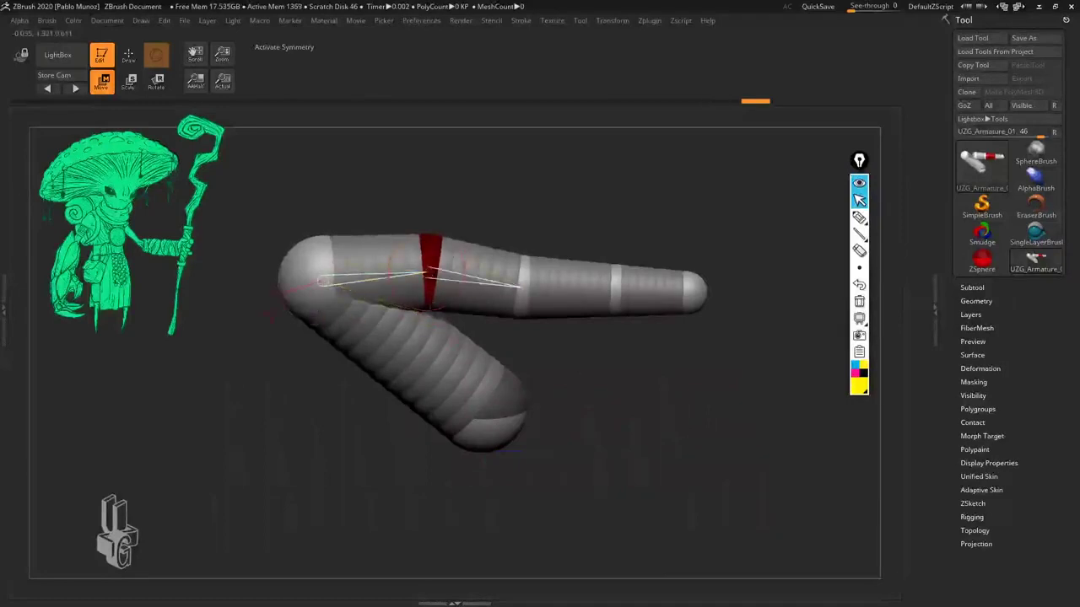
Step: Move the inserted ZSpheres and the tip so the upper part of the chain curves into an arch
{"action": "left_click_drag", "start_coordinate": [429, 272], "coordinate": [401, 222]}
{"action": "left_click_drag", "start_coordinate": [615, 253], "coordinate": [610, 236]}
{"action": "left_click_drag", "start_coordinate": [523, 250], "coordinate": [534, 220]}
{"action": "left_click_drag", "start_coordinate": [690, 230], "coordinate": [693, 258]}
{"action": "left_click_drag", "start_coordinate": [534, 218], "coordinate": [541, 191]}
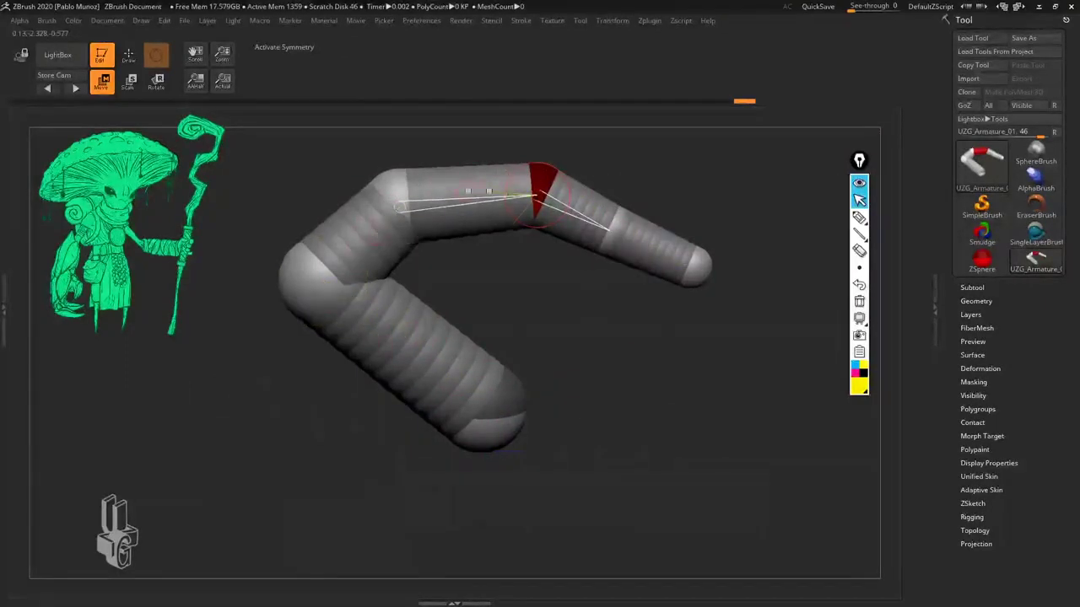
Step: Set the annotation pen to red and outline the long lower link next to the root ZSphere
{"action": "left_click", "coordinate": [859, 388]}
{"action": "left_click", "coordinate": [918, 303]}
{"action": "left_click", "coordinate": [859, 218]}
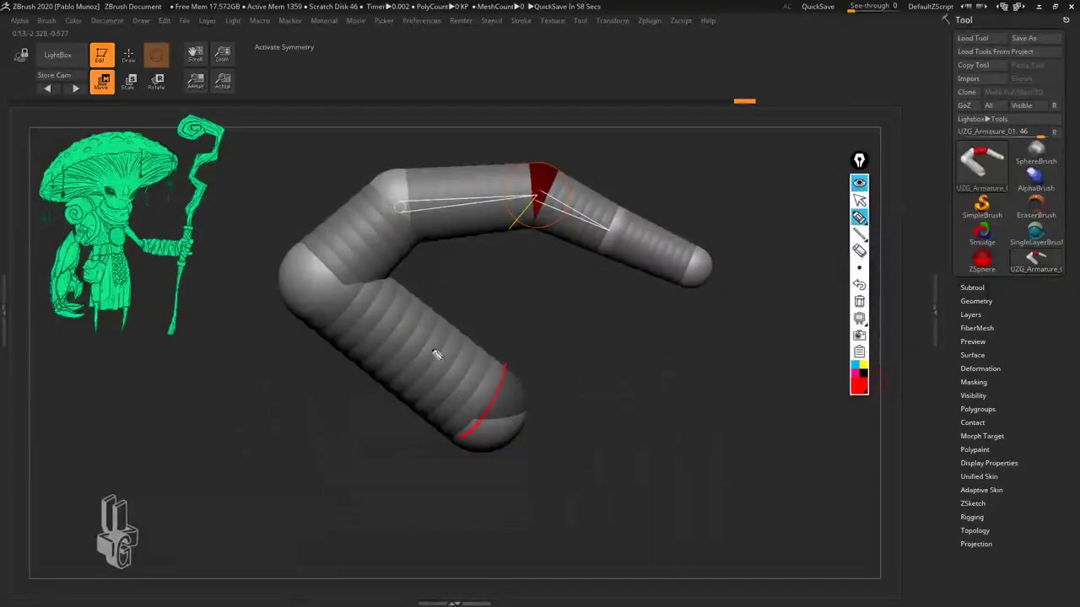
{"action": "left_click_drag", "start_coordinate": [305, 318], "coordinate": [432, 424]}
{"action": "left_click_drag", "start_coordinate": [421, 305], "coordinate": [506, 369]}
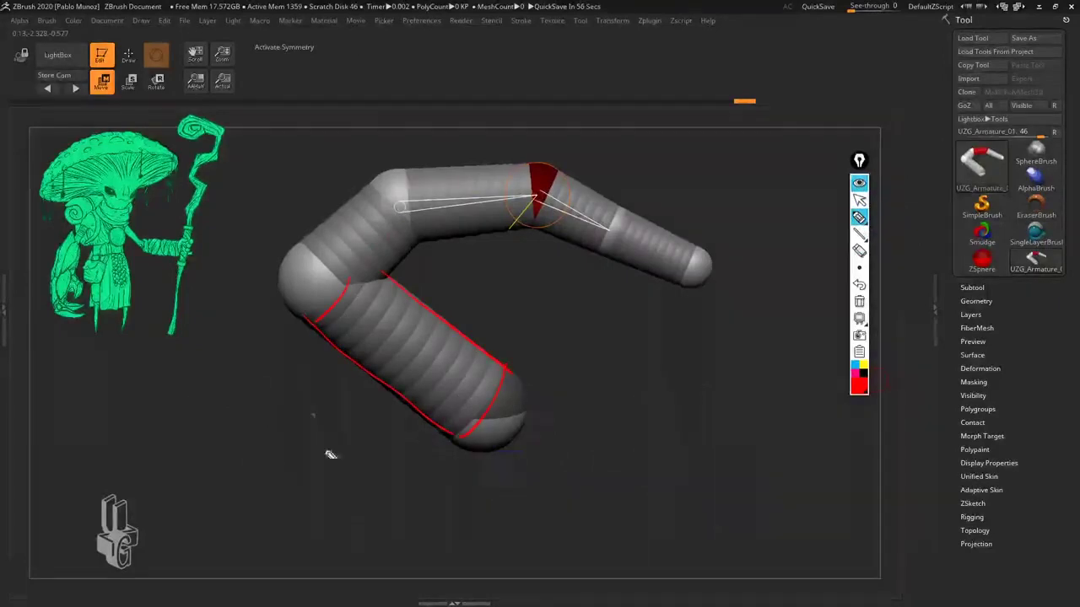
Step: Circle Move mode in red with an arrow to the lower link, and number the links 1 to 5, outlining link 5
{"action": "mouse_move", "coordinate": [101, 64]}
{"action": "left_mouse_down"}
{"action": "mouse_move", "coordinate": [51, 199]}
{"action": "mouse_move", "coordinate": [357, 379]}
{"action": "mouse_move", "coordinate": [358, 393]}
{"action": "left_mouse_up"}
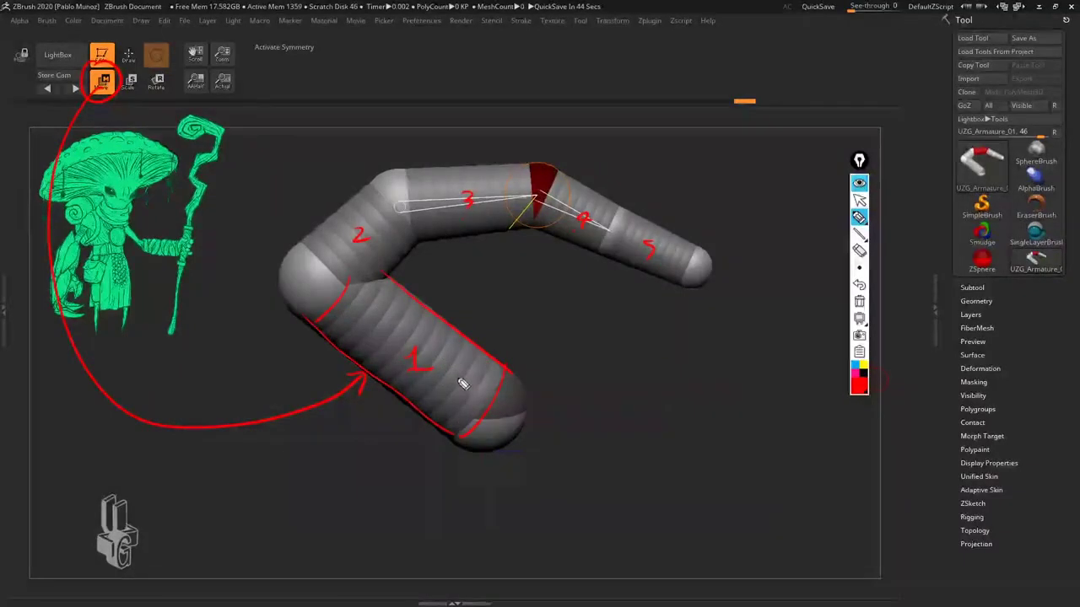
{"action": "mouse_move", "coordinate": [629, 220]}
{"action": "left_mouse_down"}
{"action": "mouse_move", "coordinate": [631, 261]}
{"action": "mouse_move", "coordinate": [628, 215]}
{"action": "left_mouse_up"}
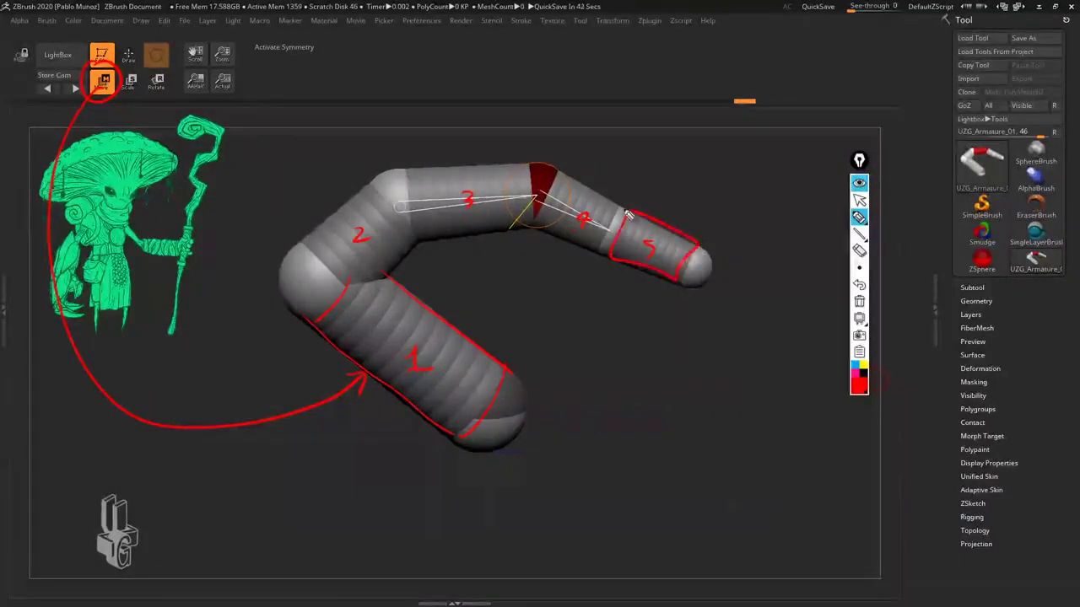
Step: Draw a red arrow pointing down at link 5, and hide the annotations
{"action": "left_click_drag", "start_coordinate": [670, 167], "coordinate": [672, 218]}
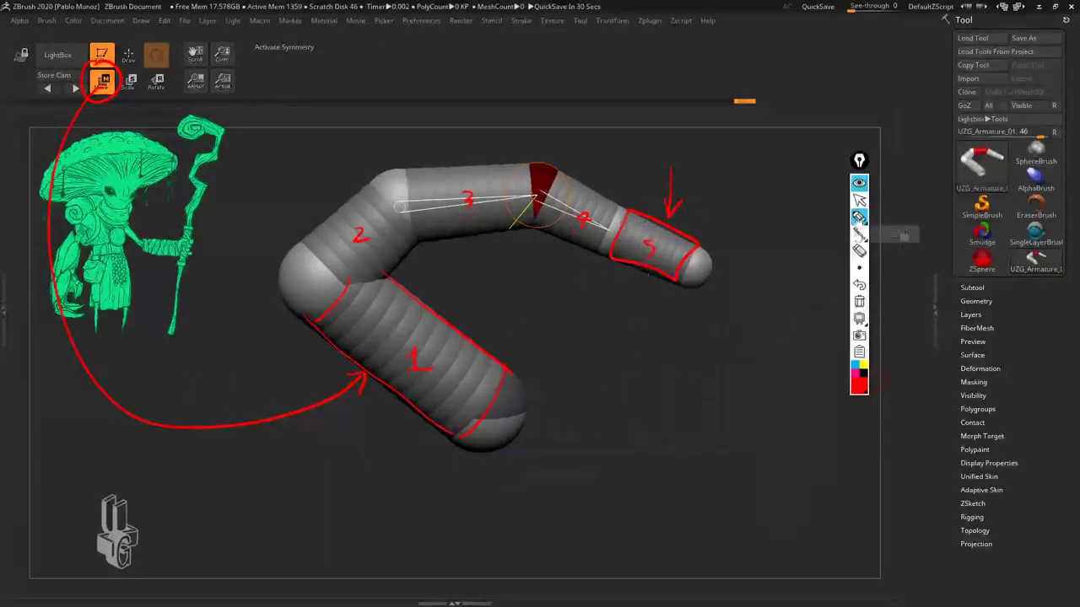
{"action": "left_click", "coordinate": [859, 200]}
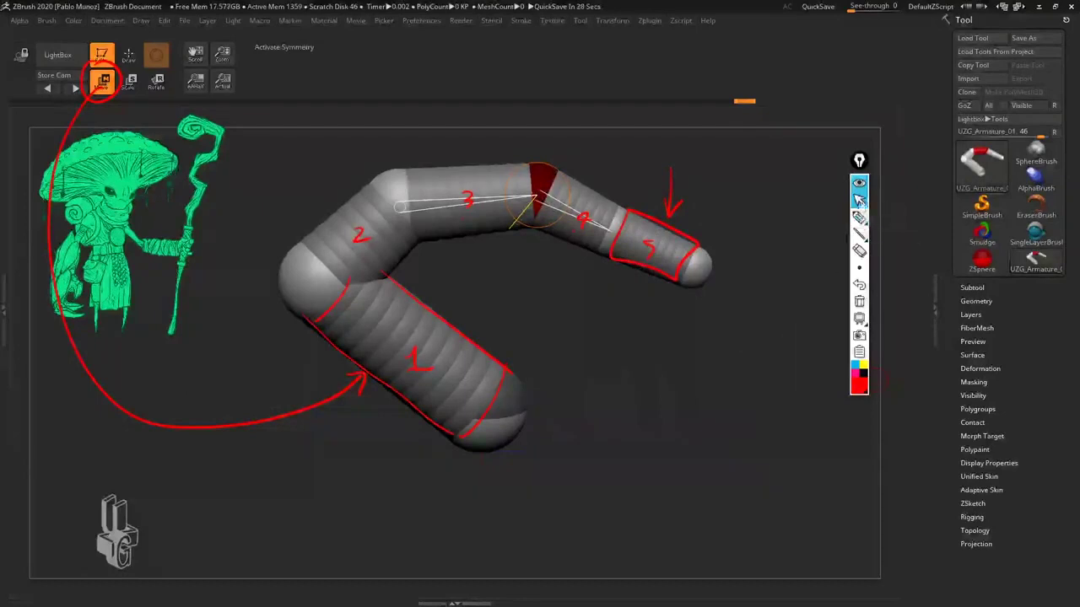
{"action": "left_click", "coordinate": [859, 183]}
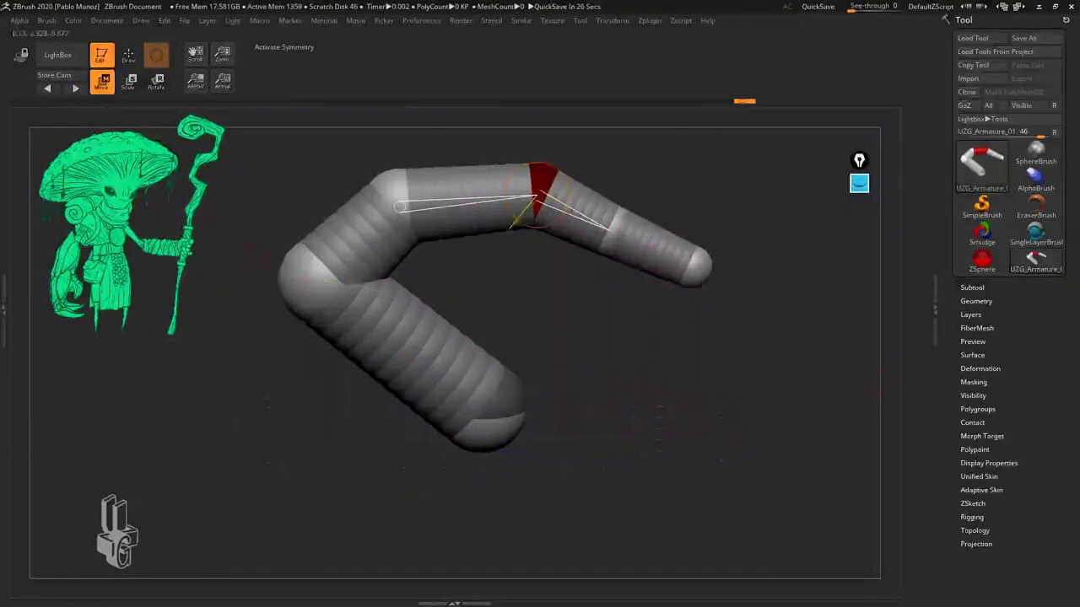
Step: Move the long lower link in Move mode so the rest of the chain follows it
{"action": "mouse_move", "coordinate": [652, 245]}
{"action": "left_mouse_down"}
{"action": "mouse_move", "coordinate": [657, 223]}
{"action": "mouse_move", "coordinate": [636, 269]}
{"action": "mouse_move", "coordinate": [658, 221]}
{"action": "mouse_move", "coordinate": [654, 247]}
{"action": "left_mouse_up"}
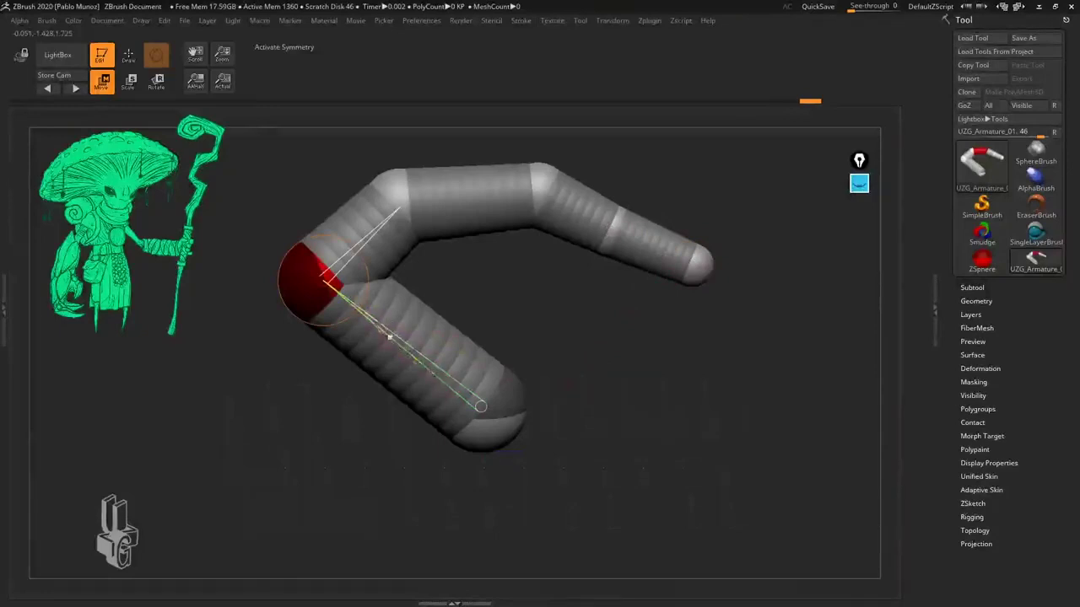
{"action": "left_click_drag", "start_coordinate": [409, 342], "coordinate": [379, 357]}
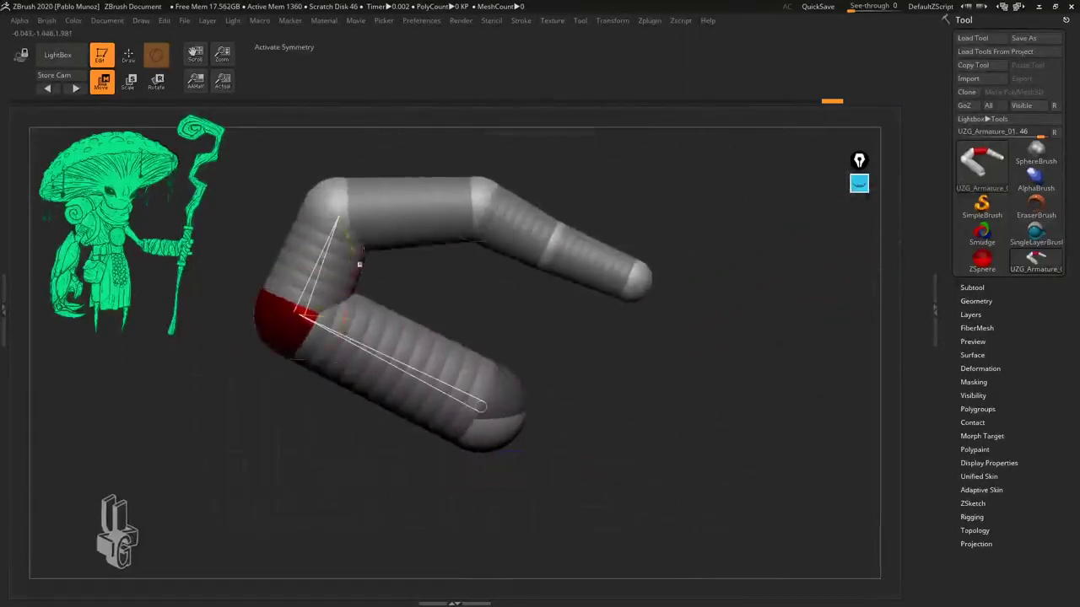
{"action": "left_click_drag", "start_coordinate": [623, 366], "coordinate": [634, 377]}
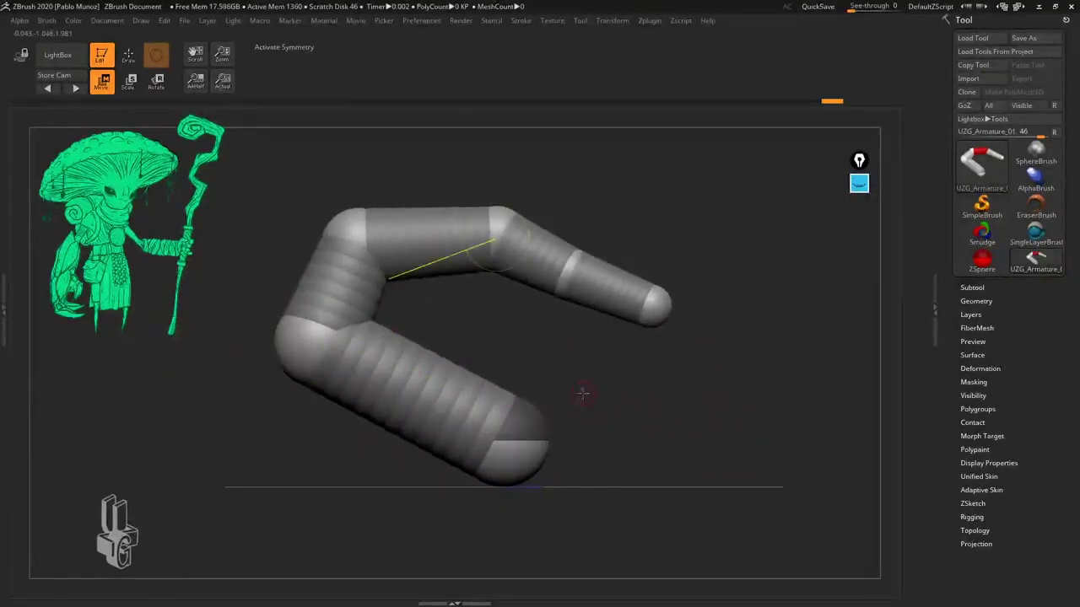
Step: Rotate the chain's links in Rotate mode so the lower link stands nearly upright and the tip end bends upward
{"action": "left_click", "coordinate": [157, 82]}
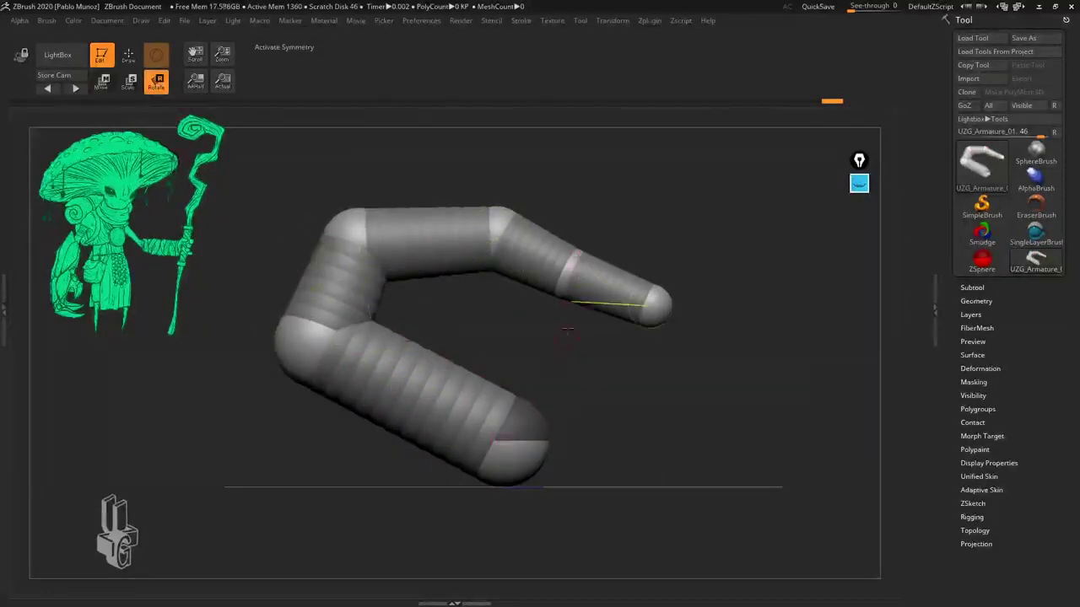
{"action": "left_click_drag", "start_coordinate": [600, 283], "coordinate": [524, 284]}
{"action": "left_click_drag", "start_coordinate": [601, 305], "coordinate": [623, 287]}
{"action": "left_click_drag", "start_coordinate": [700, 356], "coordinate": [710, 324]}
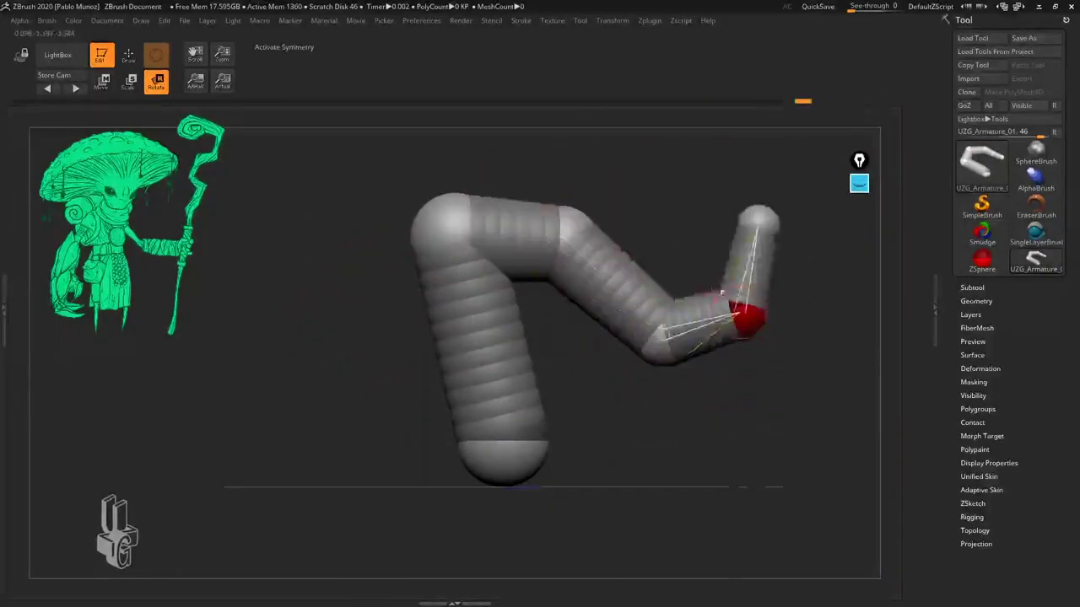
{"action": "left_click_drag", "start_coordinate": [750, 264], "coordinate": [743, 262]}
{"action": "left_click_drag", "start_coordinate": [707, 319], "coordinate": [697, 303]}
Step: Rotate the links to swing the chain over to the opposite side of the root ZSphere, with the tip hanging down
{"action": "left_click_drag", "start_coordinate": [619, 290], "coordinate": [540, 195]}
{"action": "left_click_drag", "start_coordinate": [539, 158], "coordinate": [336, 263]}
{"action": "left_click_drag", "start_coordinate": [381, 202], "coordinate": [391, 197]}
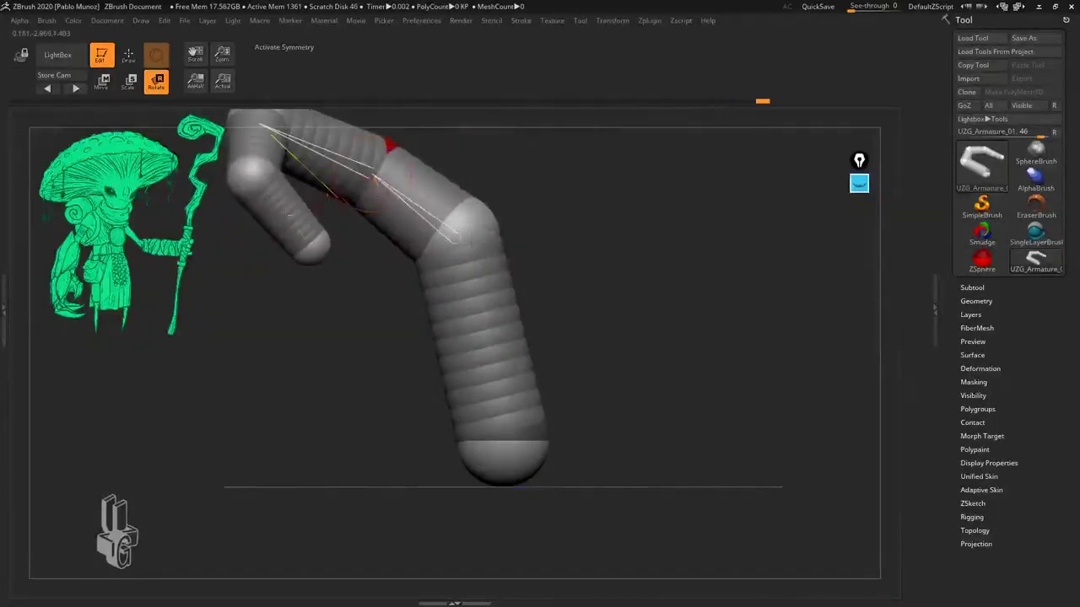
{"action": "left_click_drag", "start_coordinate": [321, 245], "coordinate": [279, 267]}
{"action": "right_click_drag", "start_coordinate": [279, 268], "coordinate": [362, 245], "text": "alt"}
{"action": "left_click_drag", "start_coordinate": [321, 219], "coordinate": [297, 232]}
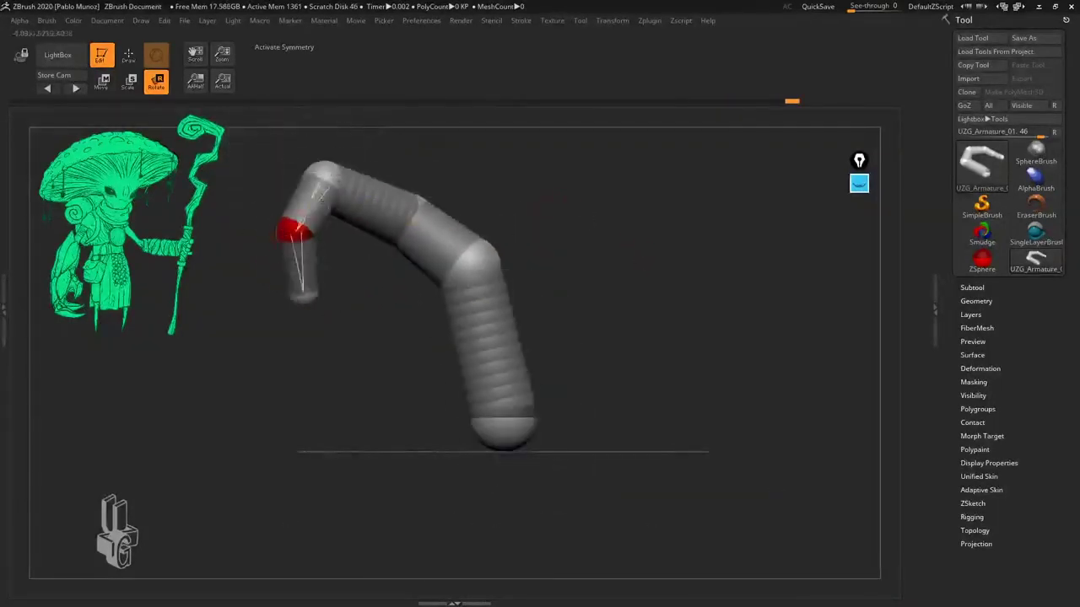
{"action": "left_click_drag", "start_coordinate": [326, 174], "coordinate": [311, 197]}
{"action": "left_click_drag", "start_coordinate": [425, 211], "coordinate": [408, 229]}
Step: Rotate the links from an end-on view to adjust the chain's sideways bend
{"action": "left_click_drag", "start_coordinate": [703, 270], "coordinate": [632, 321]}
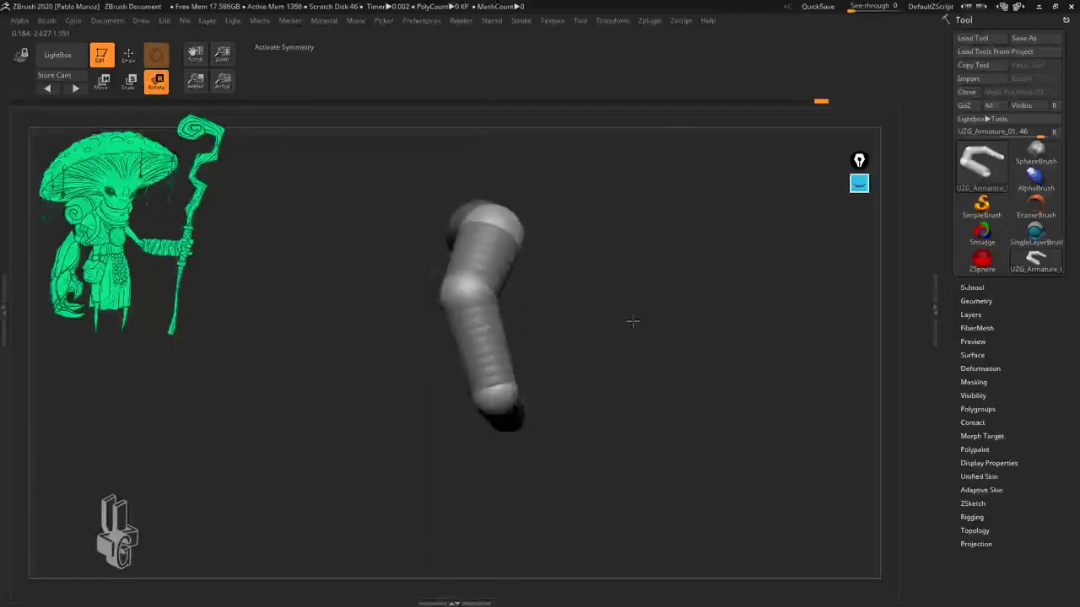
{"action": "left_click_drag", "start_coordinate": [469, 263], "coordinate": [499, 275]}
{"action": "left_click_drag", "start_coordinate": [545, 363], "coordinate": [515, 372]}
{"action": "left_click_drag", "start_coordinate": [561, 316], "coordinate": [587, 322]}
{"action": "left_click_drag", "start_coordinate": [513, 358], "coordinate": [494, 364]}
{"action": "left_click_drag", "start_coordinate": [508, 272], "coordinate": [501, 273]}
{"action": "left_click_drag", "start_coordinate": [595, 357], "coordinate": [611, 360]}
{"action": "left_click_drag", "start_coordinate": [499, 424], "coordinate": [496, 433]}
{"action": "left_click_drag", "start_coordinate": [564, 367], "coordinate": [611, 354]}
{"action": "left_click_drag", "start_coordinate": [606, 307], "coordinate": [611, 281]}
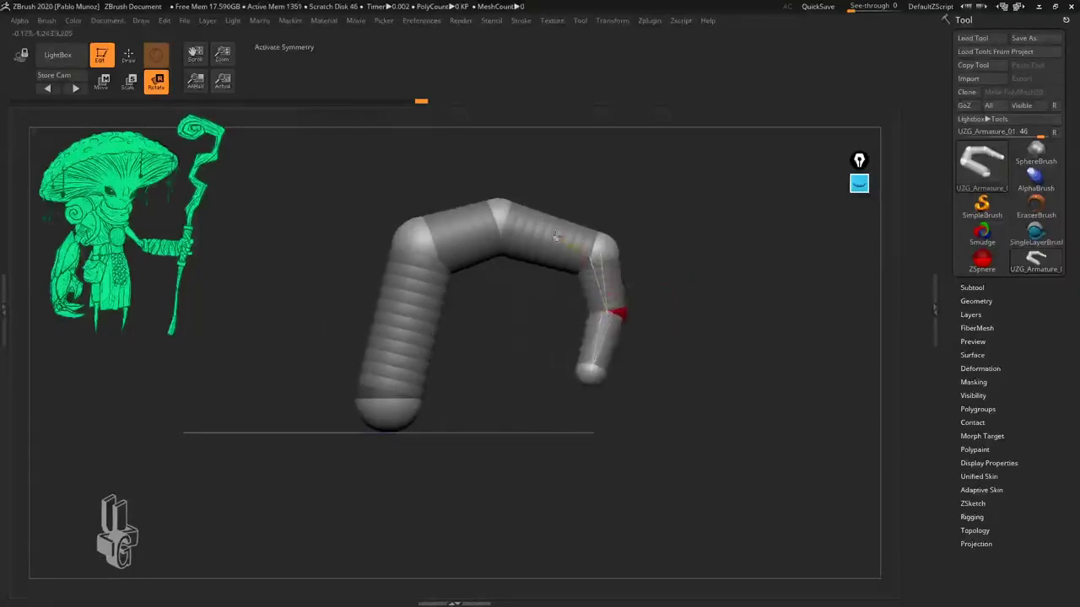
Step: Rotate each link in turn so the chain forms a hook with its tip curled inward
{"action": "left_click_drag", "start_coordinate": [562, 237], "coordinate": [557, 245]}
{"action": "left_click_drag", "start_coordinate": [470, 242], "coordinate": [464, 231]}
{"action": "left_click_drag", "start_coordinate": [409, 335], "coordinate": [404, 325]}
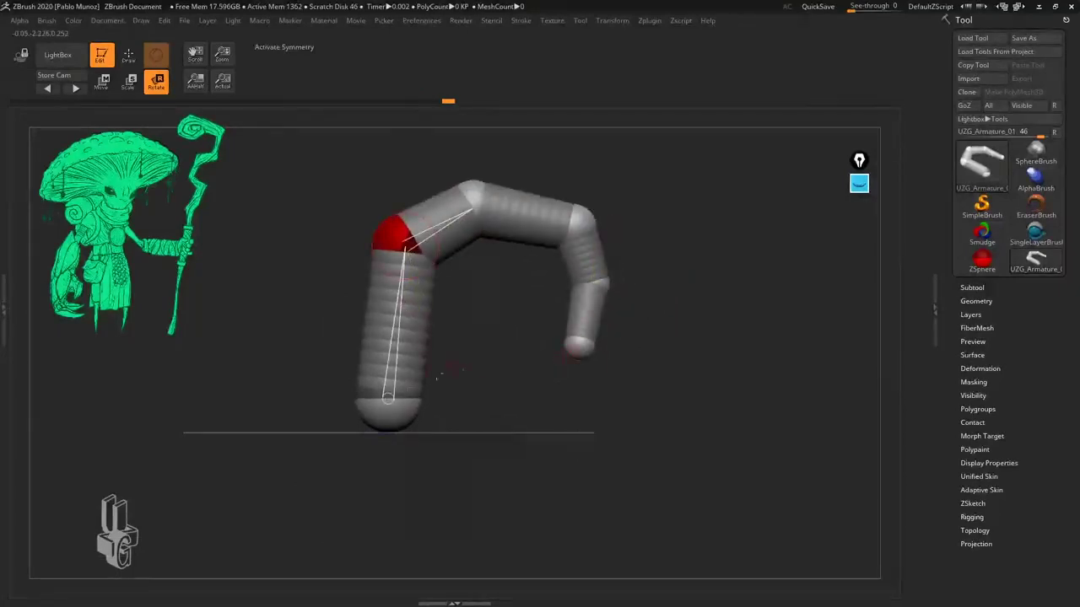
{"action": "left_click_drag", "start_coordinate": [583, 318], "coordinate": [565, 319]}
{"action": "left_click_drag", "start_coordinate": [587, 261], "coordinate": [577, 276]}
{"action": "left_click_drag", "start_coordinate": [529, 209], "coordinate": [523, 229]}
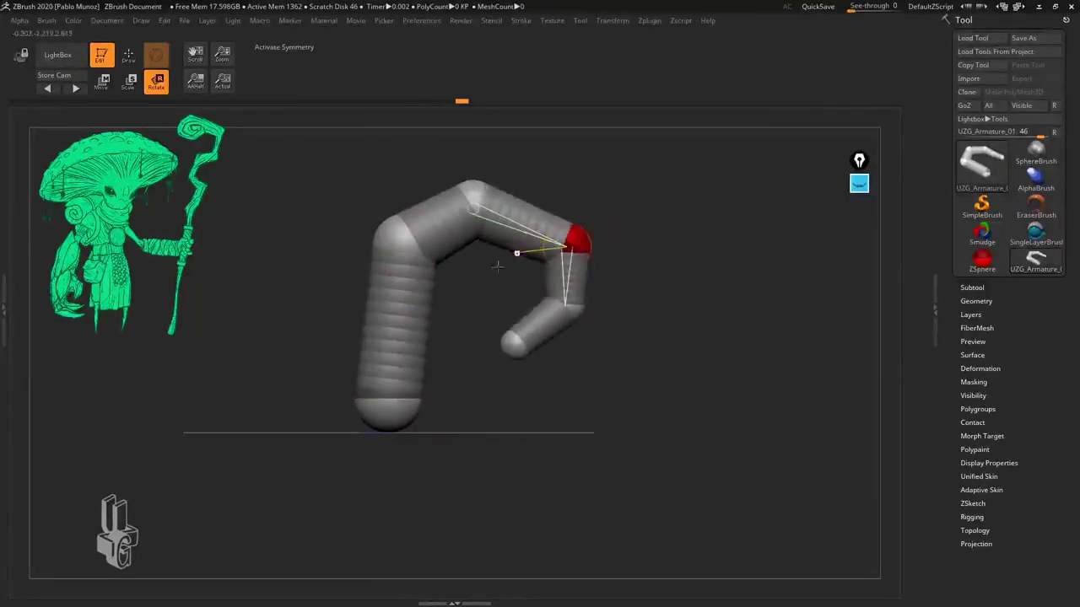
{"action": "left_click_drag", "start_coordinate": [681, 326], "coordinate": [645, 338]}
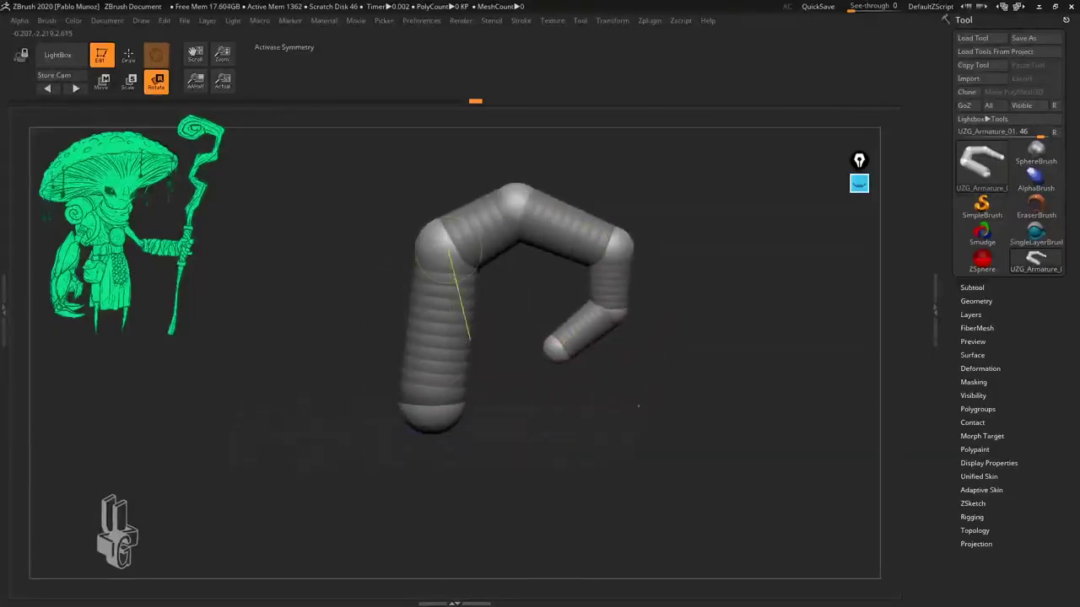
{"action": "left_click_drag", "start_coordinate": [677, 389], "coordinate": [563, 394]}
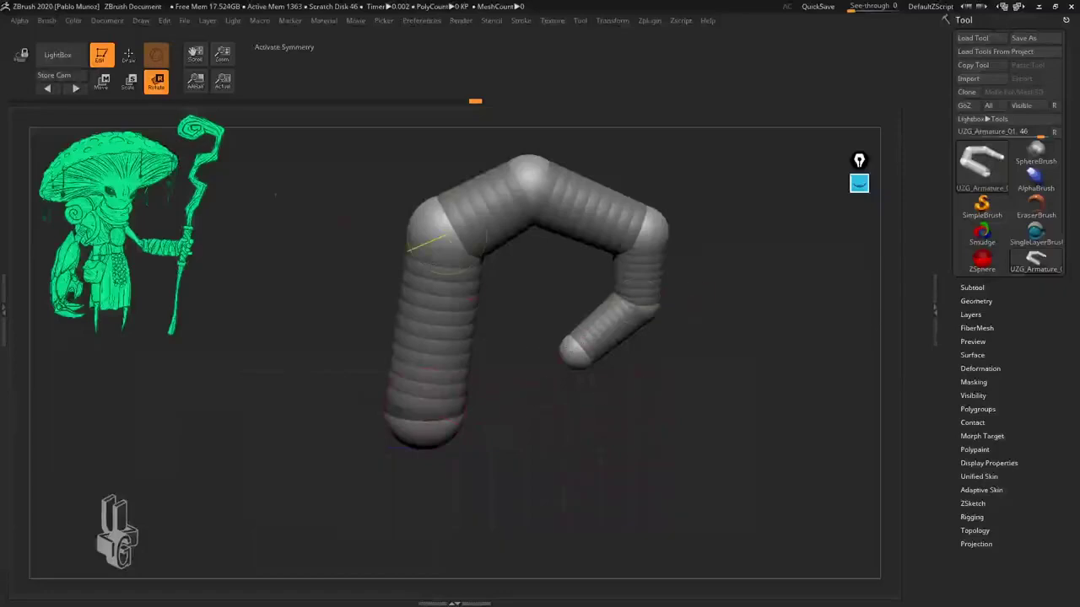
Step: Switch to Draw mode and write a boxed red "ALT" annotation beside the chain
{"action": "left_click", "coordinate": [128, 58]}
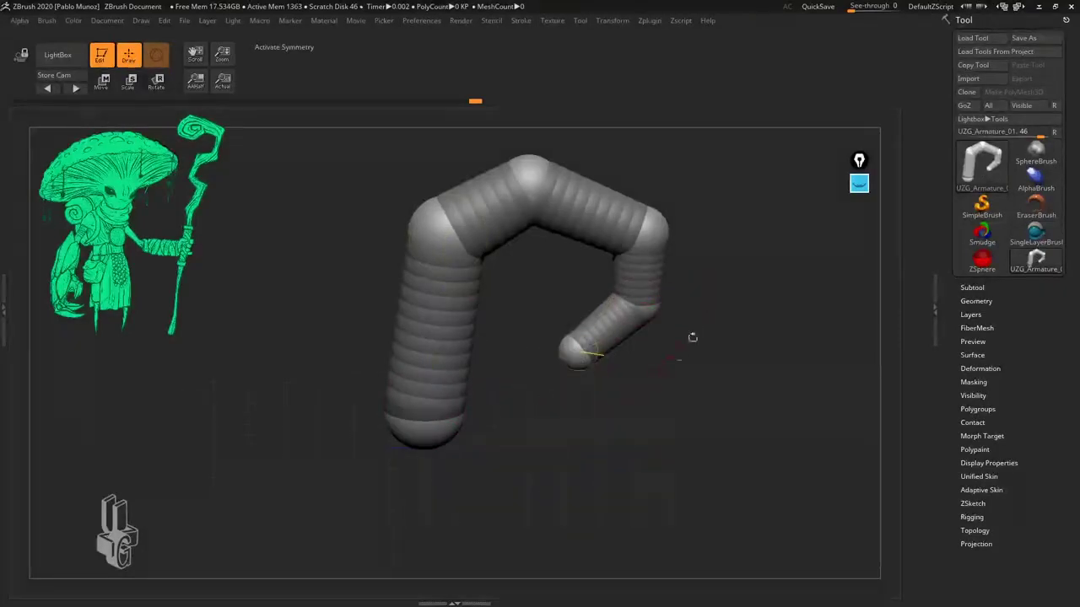
{"action": "left_click_drag", "start_coordinate": [636, 352], "coordinate": [534, 368], "text": "alt"}
{"action": "left_click", "coordinate": [858, 184]}
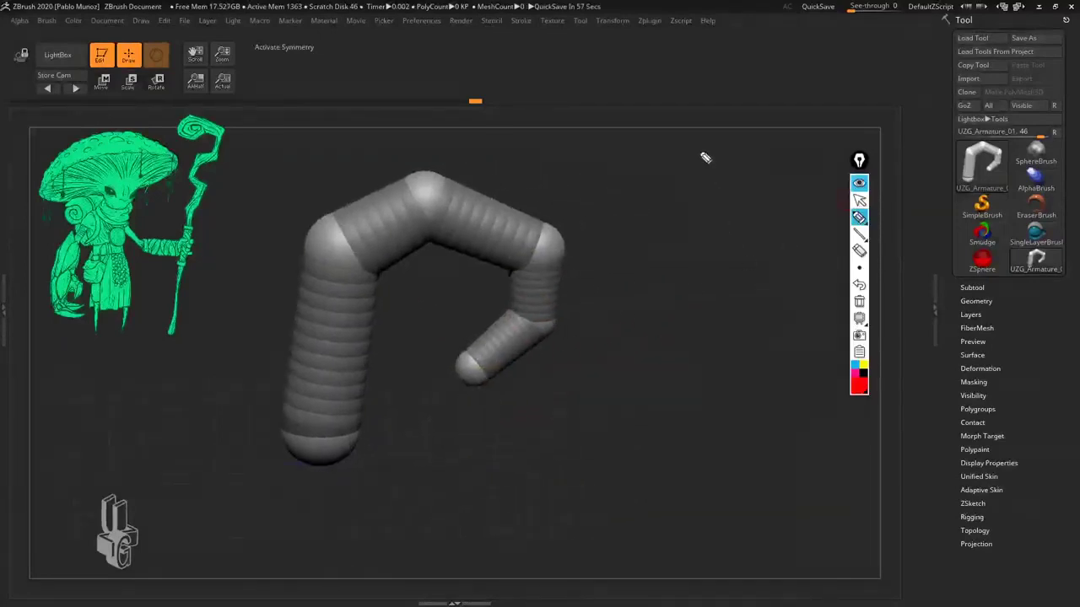
{"action": "left_click_drag", "start_coordinate": [701, 151], "coordinate": [687, 187]}
{"action": "mouse_move", "coordinate": [700, 152]}
{"action": "left_mouse_down"}
{"action": "mouse_move", "coordinate": [703, 186]}
{"action": "mouse_move", "coordinate": [703, 173]}
{"action": "mouse_move", "coordinate": [729, 175]}
{"action": "mouse_move", "coordinate": [746, 196]}
{"action": "mouse_move", "coordinate": [691, 135]}
{"action": "mouse_move", "coordinate": [681, 194]}
{"action": "left_mouse_up"}
{"action": "left_click", "coordinate": [731, 185]}
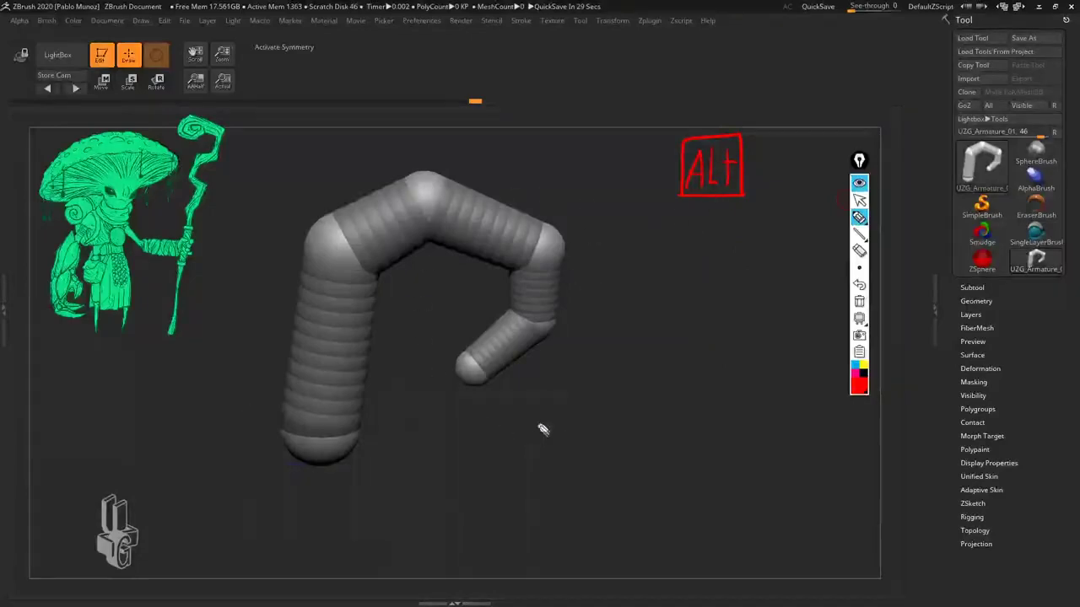
Step: Circle Draw mode in red and thicken the box around "ALT", hiding the annotations when done
{"action": "left_click_drag", "start_coordinate": [141, 49], "coordinate": [136, 37]}
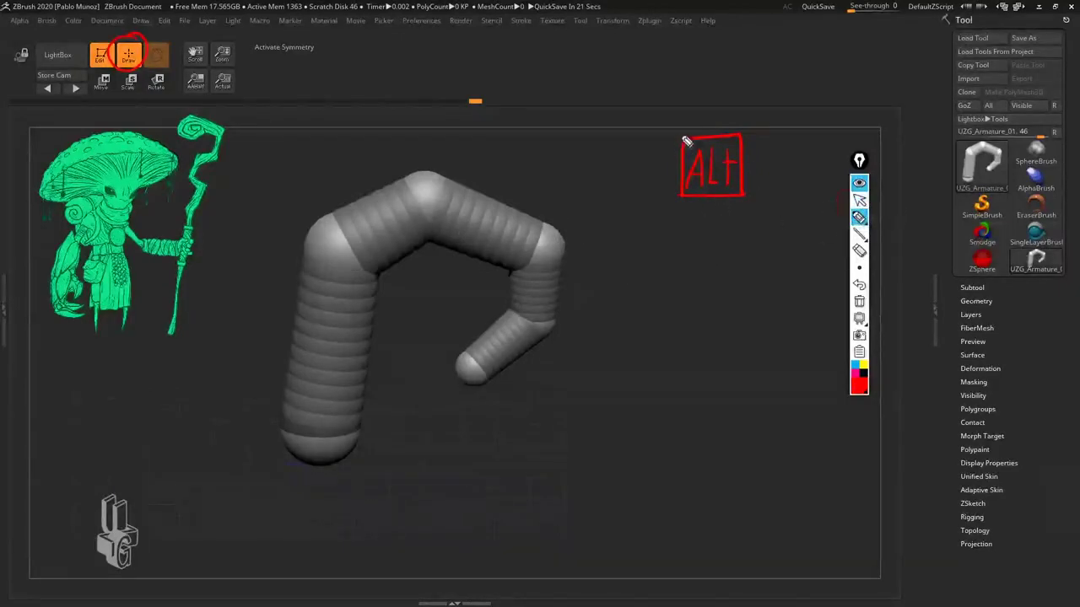
{"action": "mouse_move", "coordinate": [688, 199]}
{"action": "left_mouse_down"}
{"action": "mouse_move", "coordinate": [747, 144]}
{"action": "mouse_move", "coordinate": [690, 140]}
{"action": "mouse_move", "coordinate": [682, 154]}
{"action": "mouse_move", "coordinate": [747, 143]}
{"action": "left_mouse_up"}
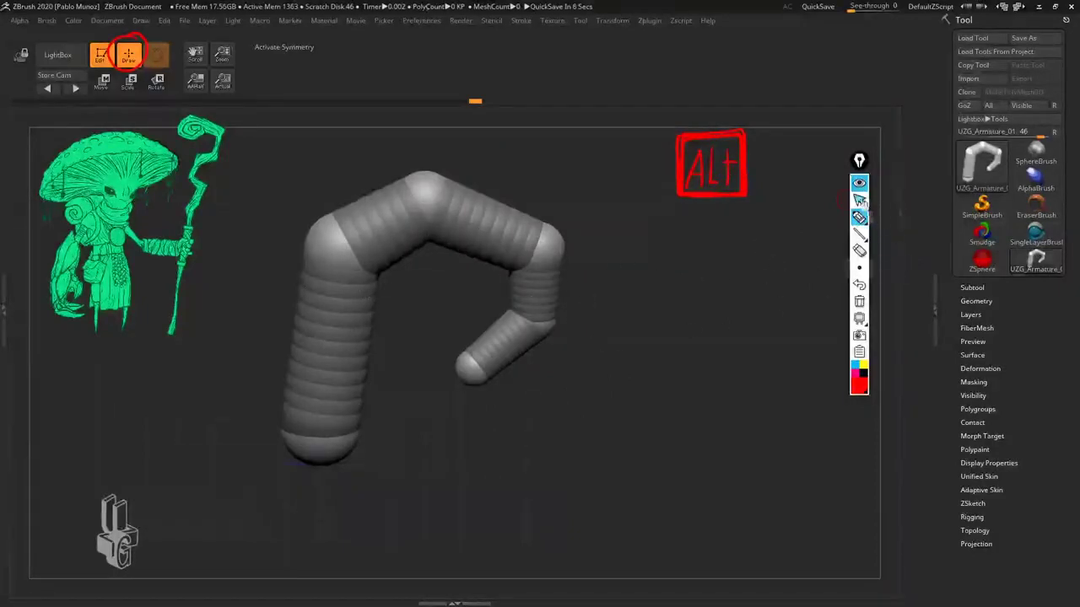
{"action": "left_click", "coordinate": [859, 201]}
{"action": "left_click", "coordinate": [858, 183]}
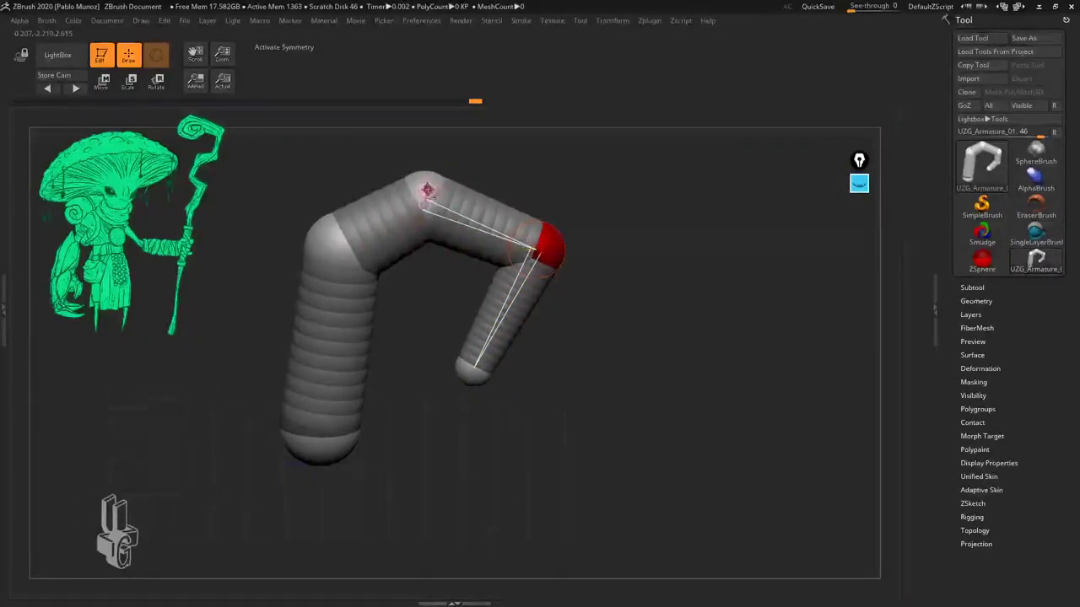
Step: Delete the chain's ZSpheres one by one until only the root ZSphere remains
{"action": "left_click", "coordinate": [428, 191], "text": "alt"}
{"action": "left_click_drag", "start_coordinate": [429, 190], "coordinate": [537, 190], "text": "alt"}
{"action": "left_click", "coordinate": [589, 373], "text": "alt"}
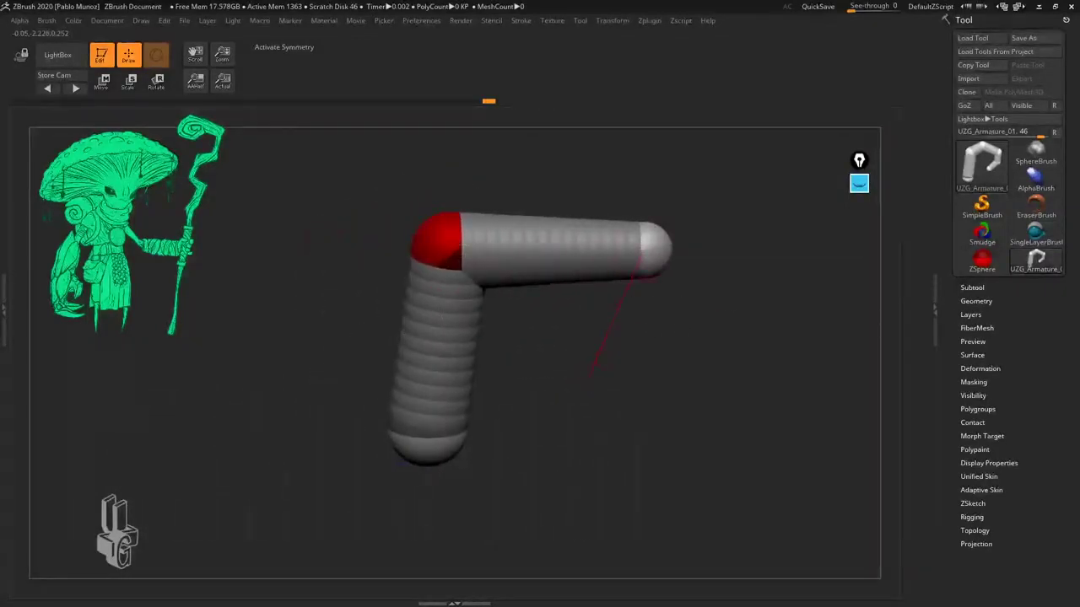
{"action": "left_click", "coordinate": [657, 239], "text": "alt"}
{"action": "left_click", "coordinate": [463, 230], "text": "alt"}
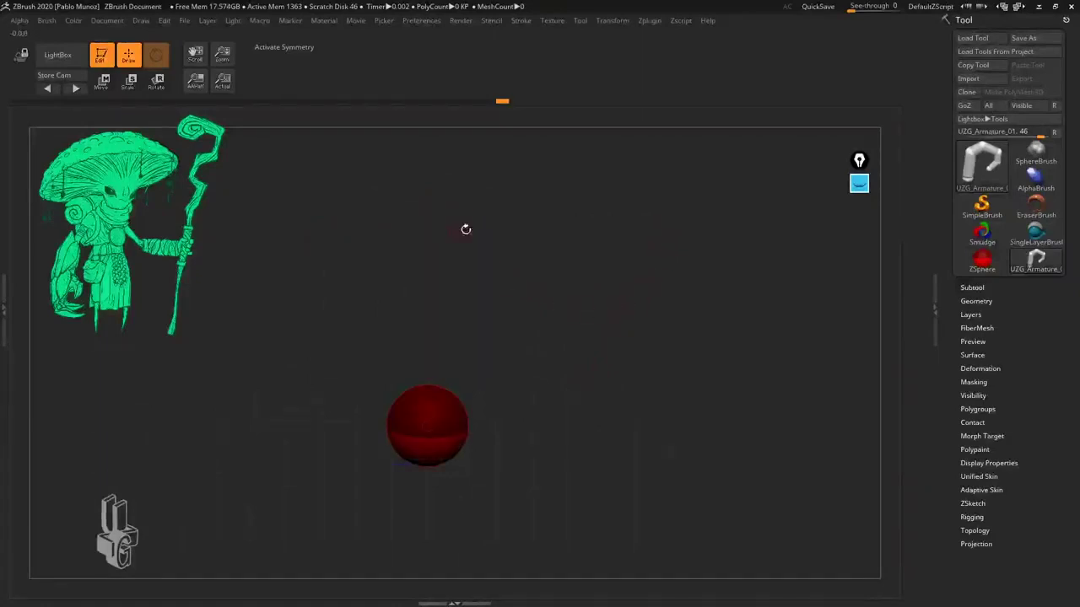
Step: Frame the root ZSphere and examine its two-tone shading from several angles
{"action": "key", "text": "f"}
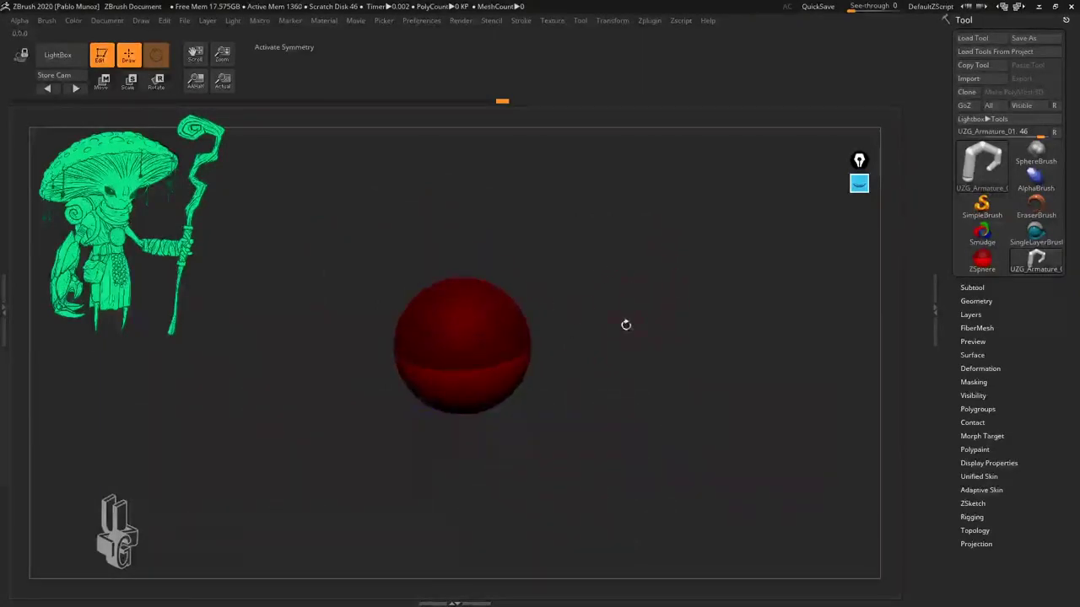
{"action": "left_click_drag", "start_coordinate": [624, 323], "coordinate": [684, 317], "text": "alt"}
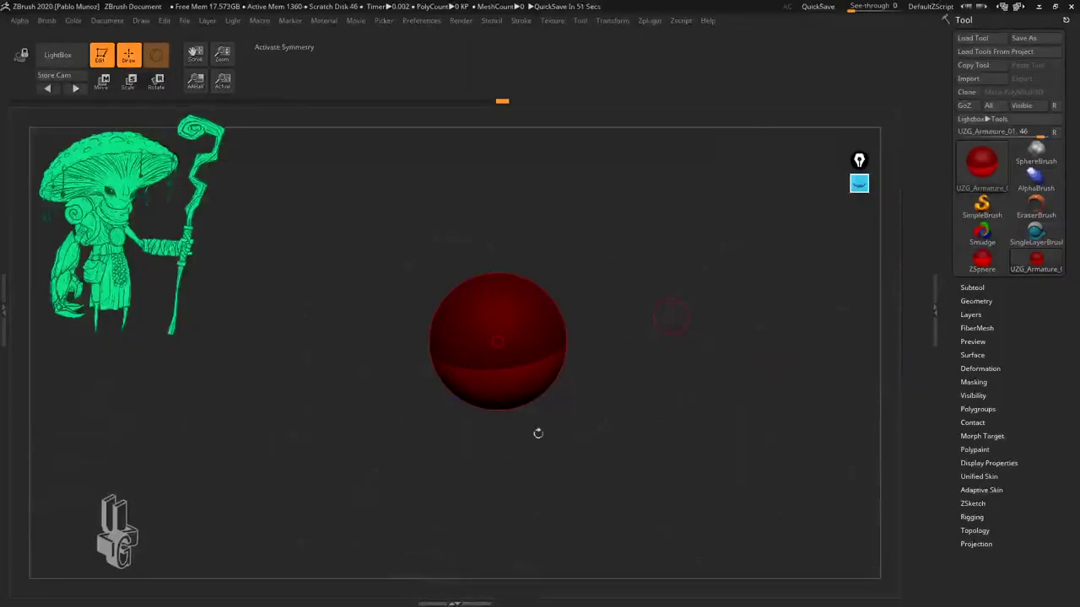
{"action": "left_click_drag", "start_coordinate": [605, 282], "coordinate": [622, 296]}
{"action": "left_click_drag", "start_coordinate": [560, 351], "coordinate": [529, 362], "text": "alt"}
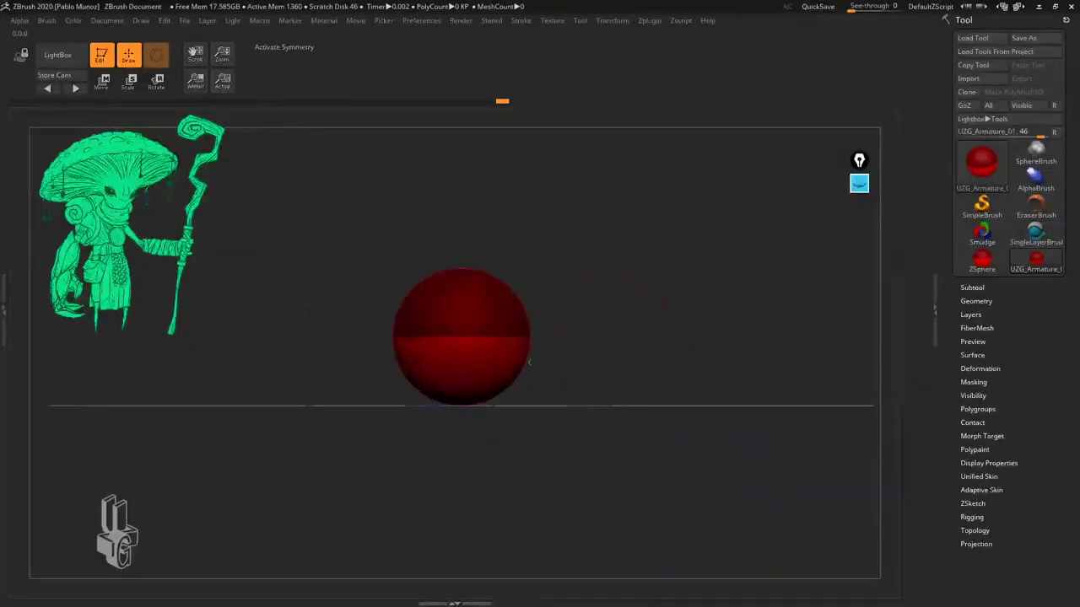
{"action": "mouse_move", "coordinate": [588, 387]}
{"action": "left_mouse_down"}
{"action": "mouse_move", "coordinate": [591, 345]}
{"action": "mouse_move", "coordinate": [596, 398]}
{"action": "mouse_move", "coordinate": [638, 373]}
{"action": "mouse_move", "coordinate": [626, 387]}
{"action": "left_mouse_up"}
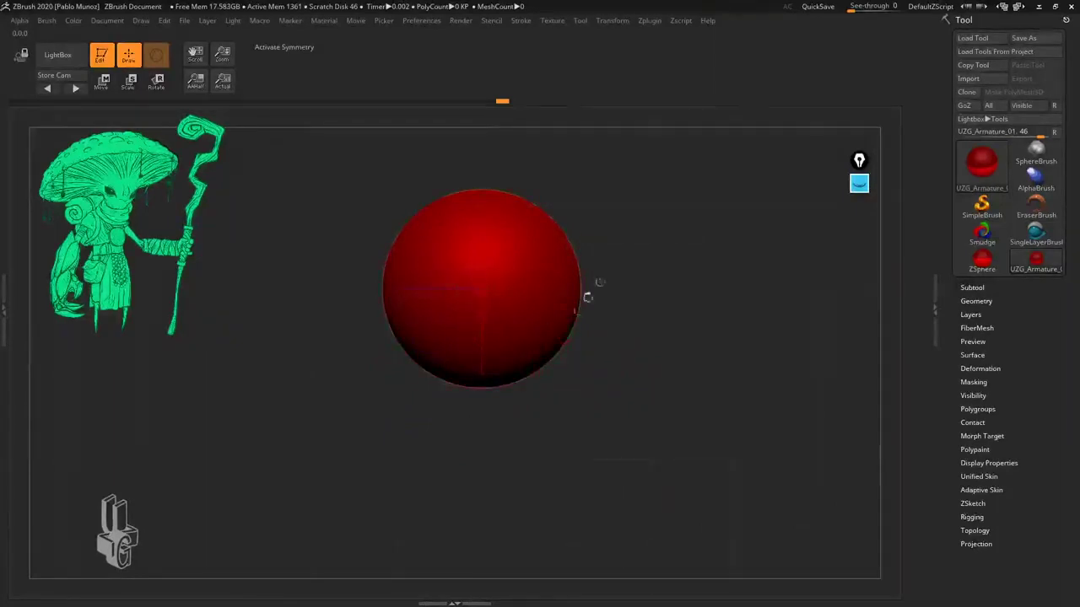
{"action": "left_click_drag", "start_coordinate": [593, 284], "coordinate": [621, 334]}
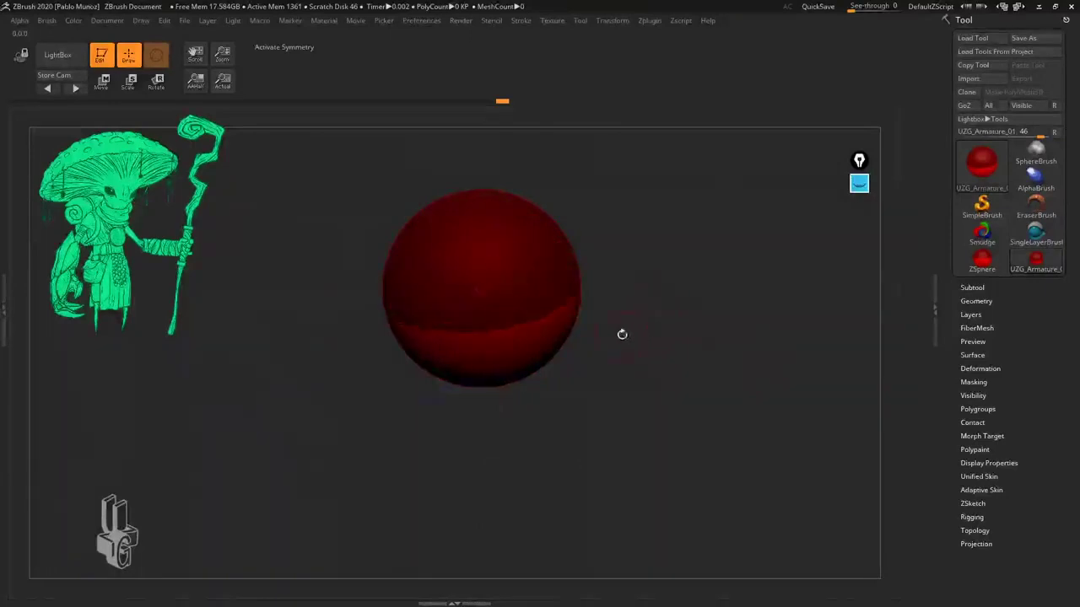
Step: Show the annotations, draw a green upward arrow labelled Y beside the ZSphere, and set the pen back to red
{"action": "left_click_drag", "start_coordinate": [636, 379], "coordinate": [591, 336], "text": "alt"}
{"action": "left_click", "coordinate": [859, 183]}
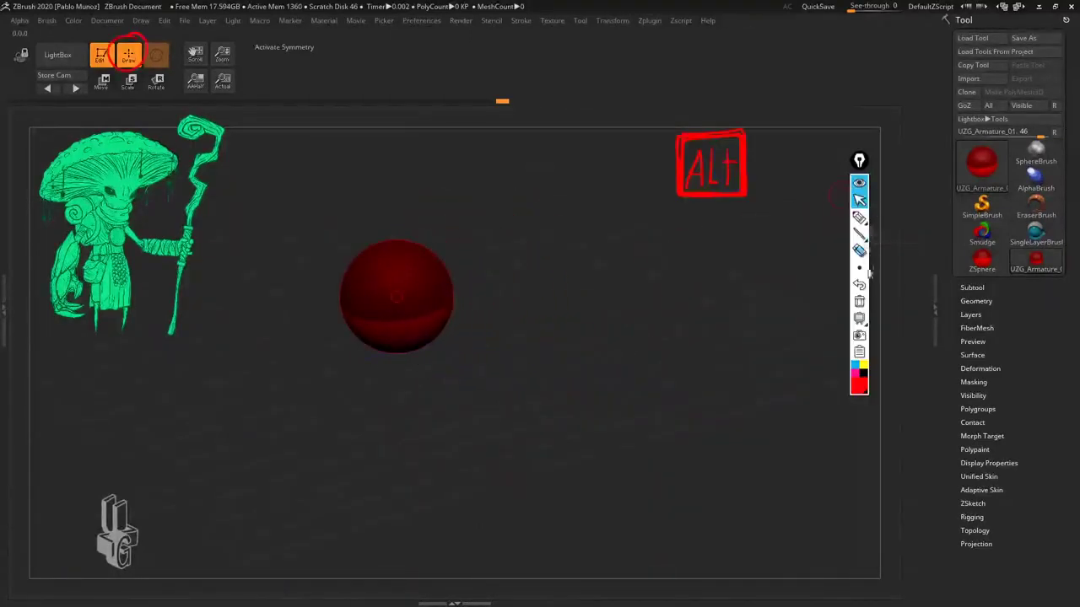
{"action": "left_click", "coordinate": [858, 385]}
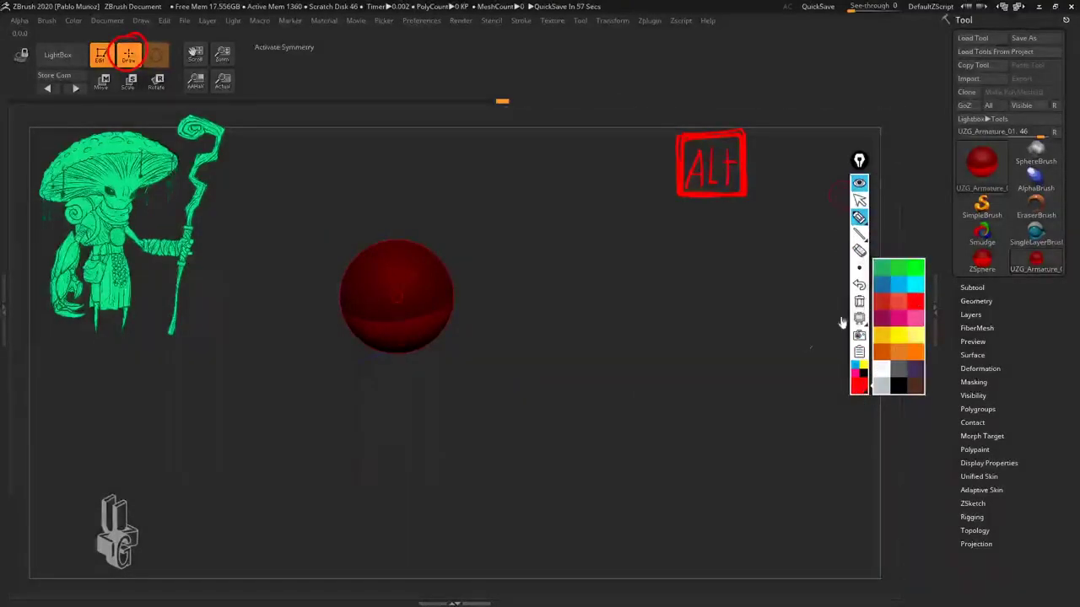
{"action": "left_click", "coordinate": [915, 269]}
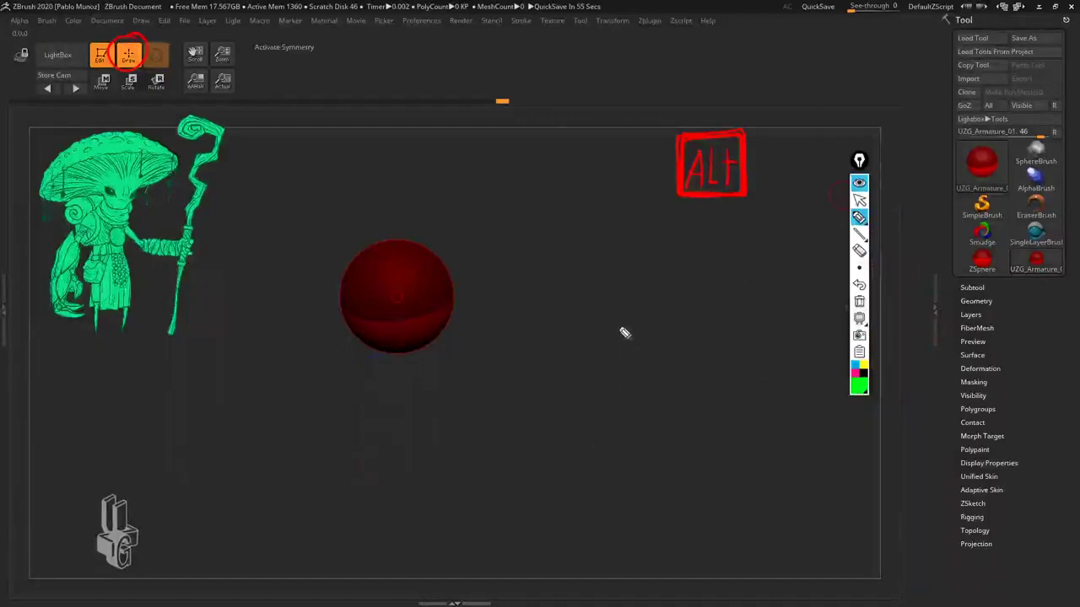
{"action": "mouse_move", "coordinate": [624, 334]}
{"action": "left_mouse_down"}
{"action": "mouse_move", "coordinate": [619, 218]}
{"action": "mouse_move", "coordinate": [626, 233]}
{"action": "left_mouse_up"}
{"action": "left_click_drag", "start_coordinate": [638, 247], "coordinate": [641, 266]}
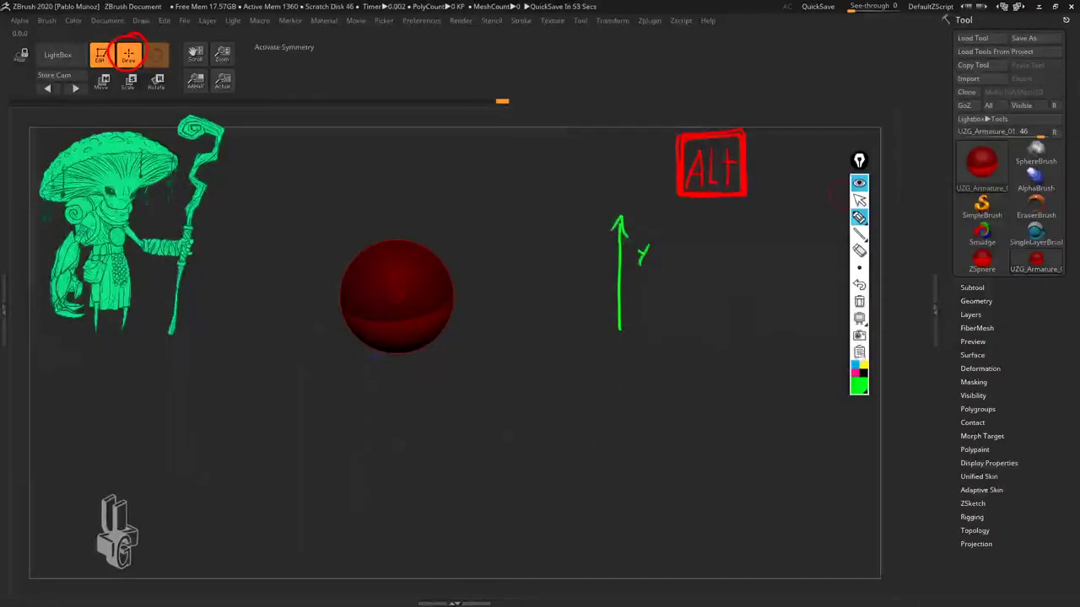
{"action": "left_click", "coordinate": [859, 384]}
{"action": "left_click", "coordinate": [883, 271]}
{"action": "mouse_move", "coordinate": [621, 330]}
{"action": "left_mouse_down"}
{"action": "mouse_move", "coordinate": [691, 386]}
{"action": "mouse_move", "coordinate": [685, 390]}
{"action": "mouse_move", "coordinate": [690, 384]}
{"action": "left_mouse_up"}
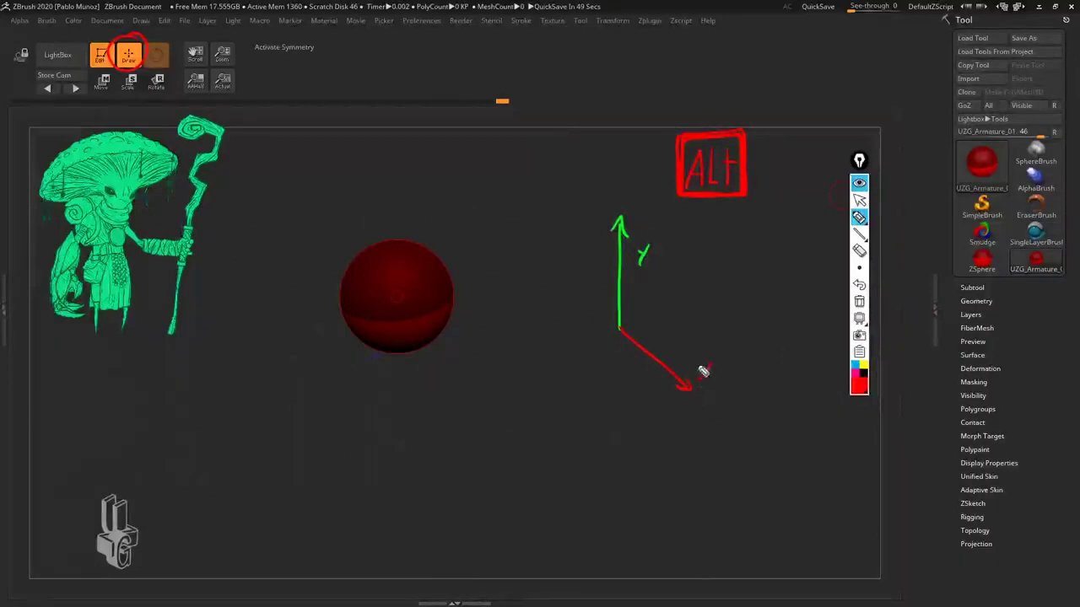
{"action": "left_click", "coordinate": [859, 286]}
{"action": "left_click", "coordinate": [859, 286]}
{"action": "left_click", "coordinate": [859, 285]}
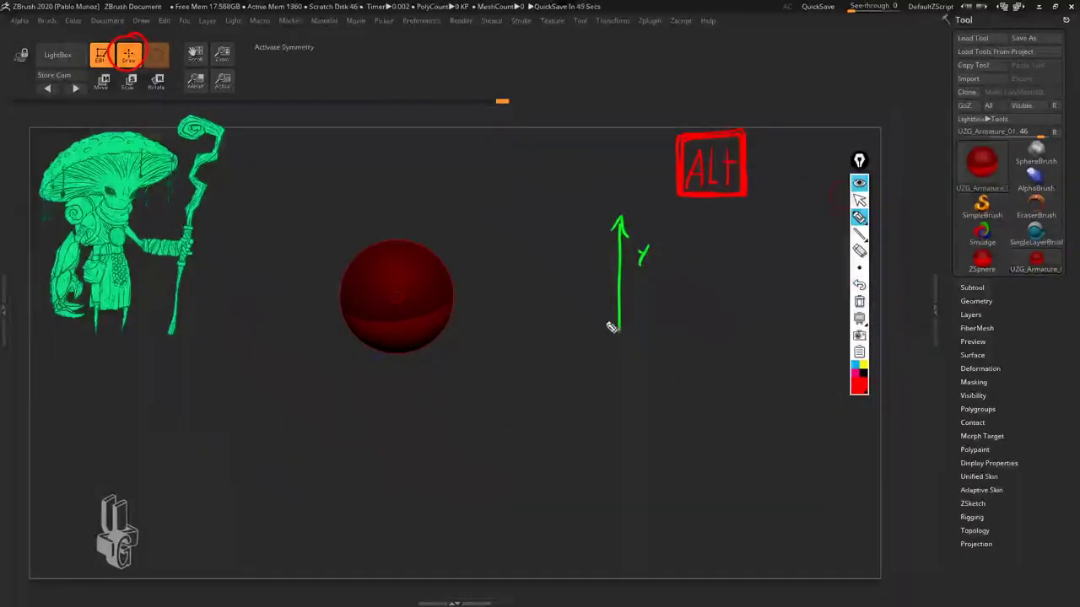
Step: Draw a red arrow labelled X and a blue arrow labelled Z from the base of the green Y arrow
{"action": "mouse_move", "coordinate": [620, 329]}
{"action": "left_mouse_down"}
{"action": "mouse_move", "coordinate": [551, 280]}
{"action": "mouse_move", "coordinate": [592, 287]}
{"action": "mouse_move", "coordinate": [581, 288]}
{"action": "left_mouse_up"}
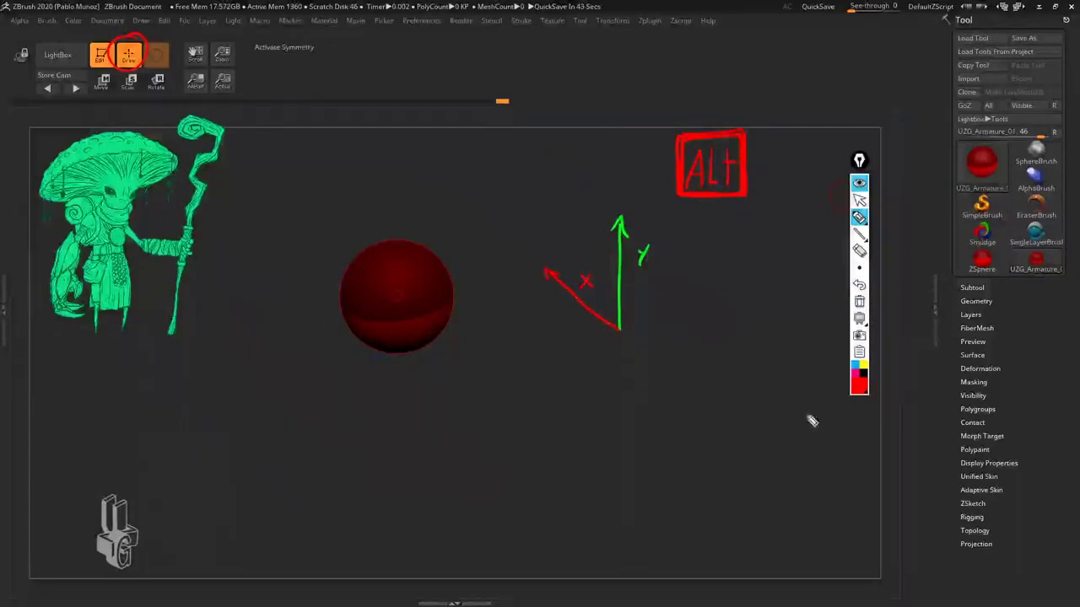
{"action": "left_click", "coordinate": [860, 388]}
{"action": "left_click", "coordinate": [898, 288]}
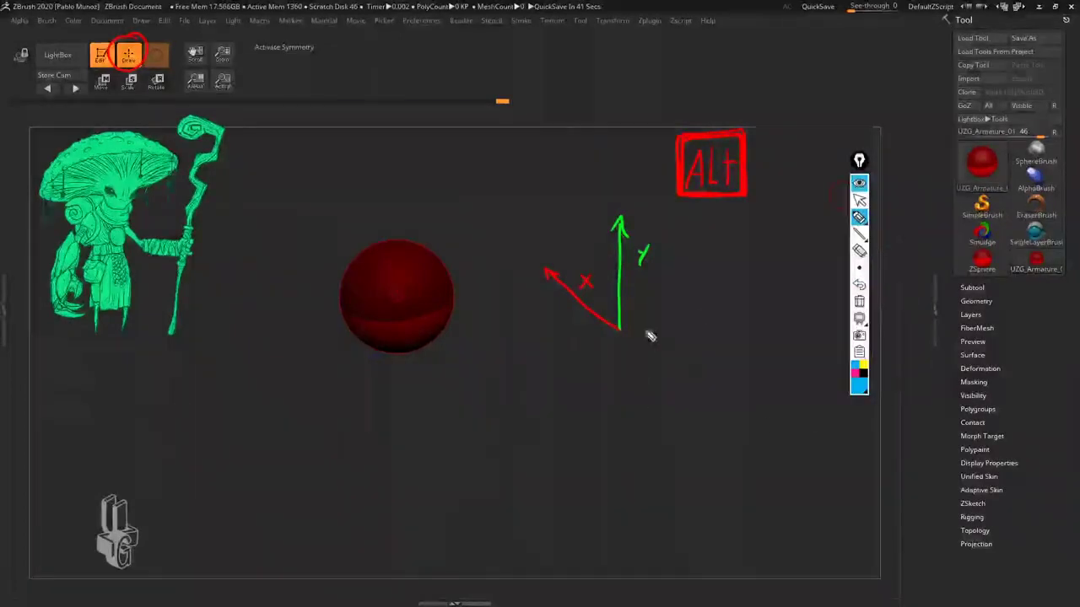
{"action": "mouse_move", "coordinate": [620, 330]}
{"action": "left_mouse_down"}
{"action": "mouse_move", "coordinate": [521, 366]}
{"action": "mouse_move", "coordinate": [565, 375]}
{"action": "left_mouse_up"}
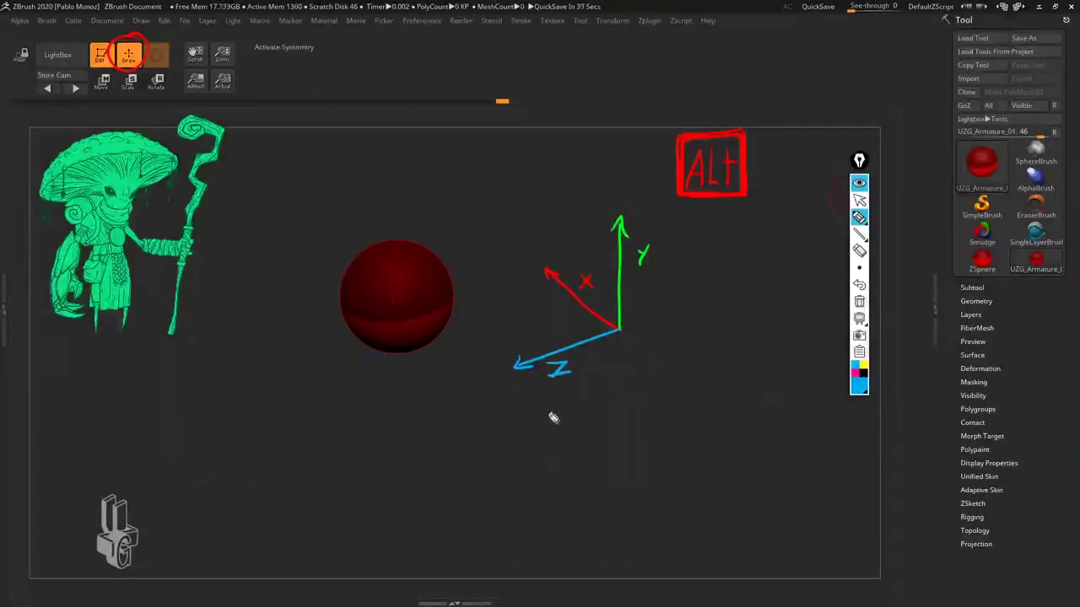
Step: Draw a white head with two eyes and arrows for its facing direction along Z, and ring the spot below the ZSphere
{"action": "left_click", "coordinate": [860, 386]}
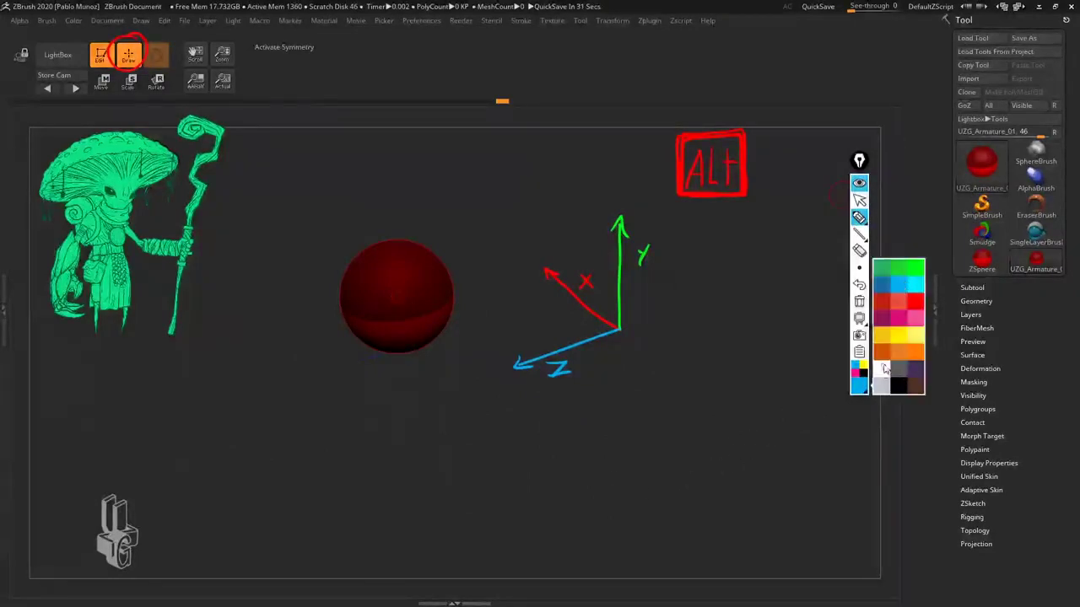
{"action": "left_click", "coordinate": [883, 371]}
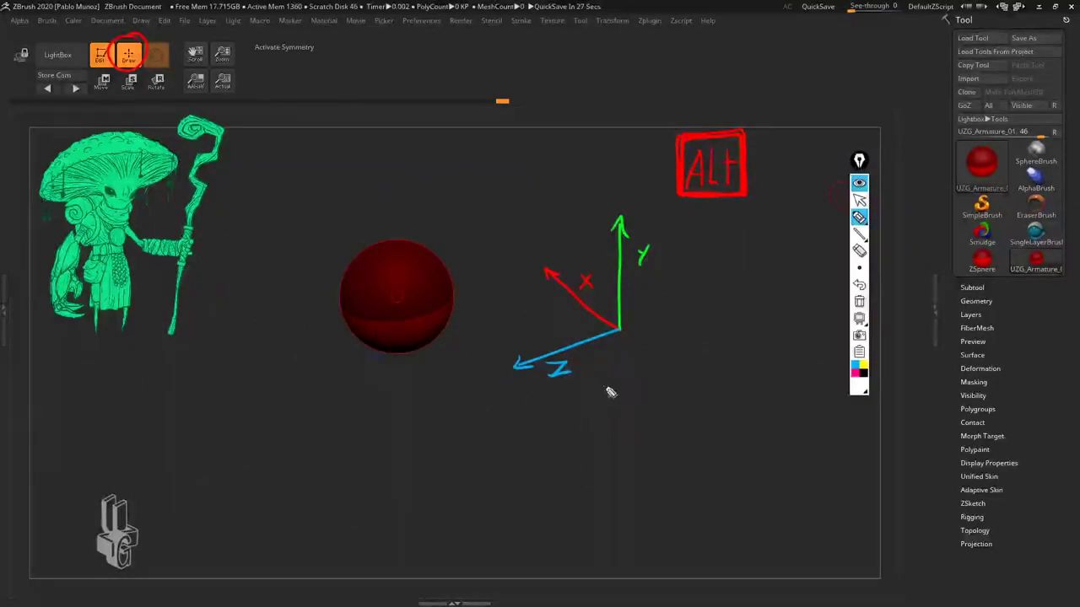
{"action": "mouse_move", "coordinate": [628, 350]}
{"action": "left_mouse_down"}
{"action": "mouse_move", "coordinate": [595, 364]}
{"action": "mouse_move", "coordinate": [660, 363]}
{"action": "mouse_move", "coordinate": [481, 439]}
{"action": "left_mouse_up"}
{"action": "left_click_drag", "start_coordinate": [496, 426], "coordinate": [501, 441]}
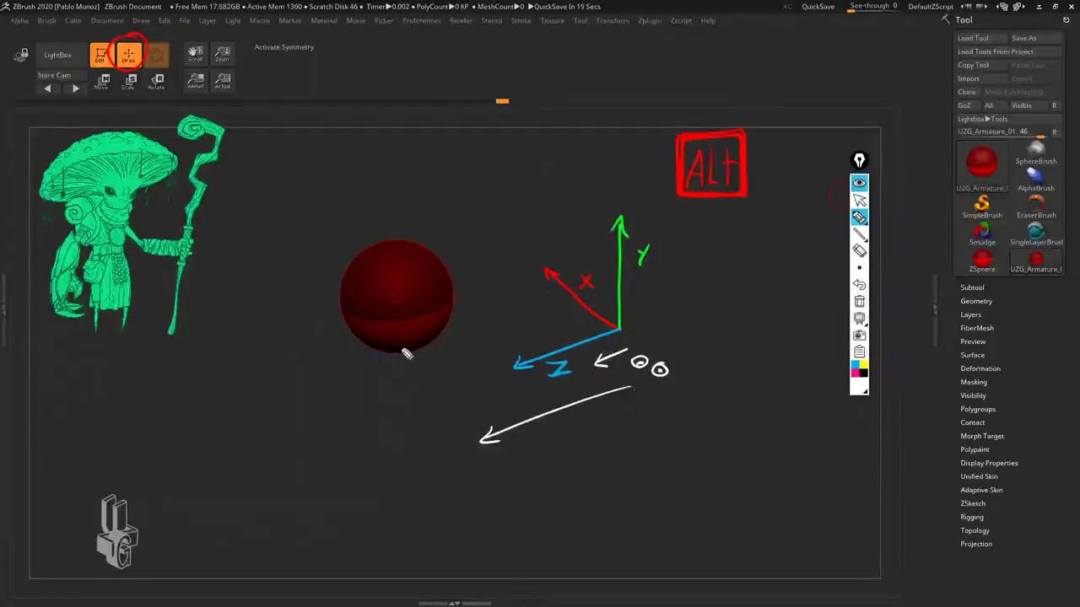
{"action": "mouse_move", "coordinate": [406, 354]}
{"action": "left_mouse_down"}
{"action": "mouse_move", "coordinate": [363, 376]}
{"action": "mouse_move", "coordinate": [394, 353]}
{"action": "mouse_move", "coordinate": [371, 378]}
{"action": "mouse_move", "coordinate": [384, 361]}
{"action": "left_mouse_up"}
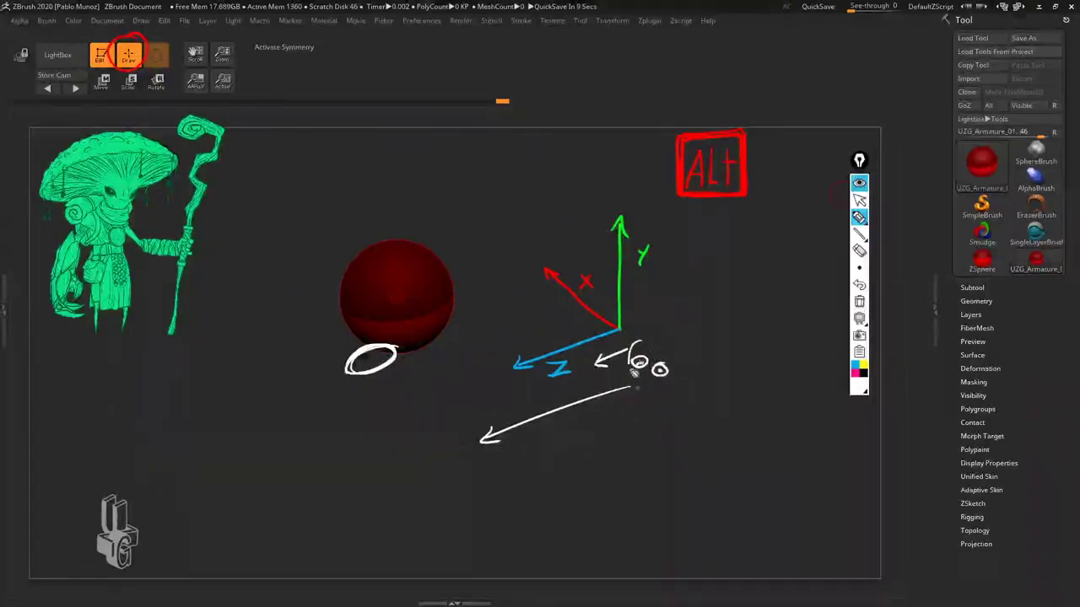
{"action": "mouse_move", "coordinate": [633, 349]}
{"action": "left_mouse_down"}
{"action": "mouse_move", "coordinate": [635, 386]}
{"action": "mouse_move", "coordinate": [648, 381]}
{"action": "left_mouse_up"}
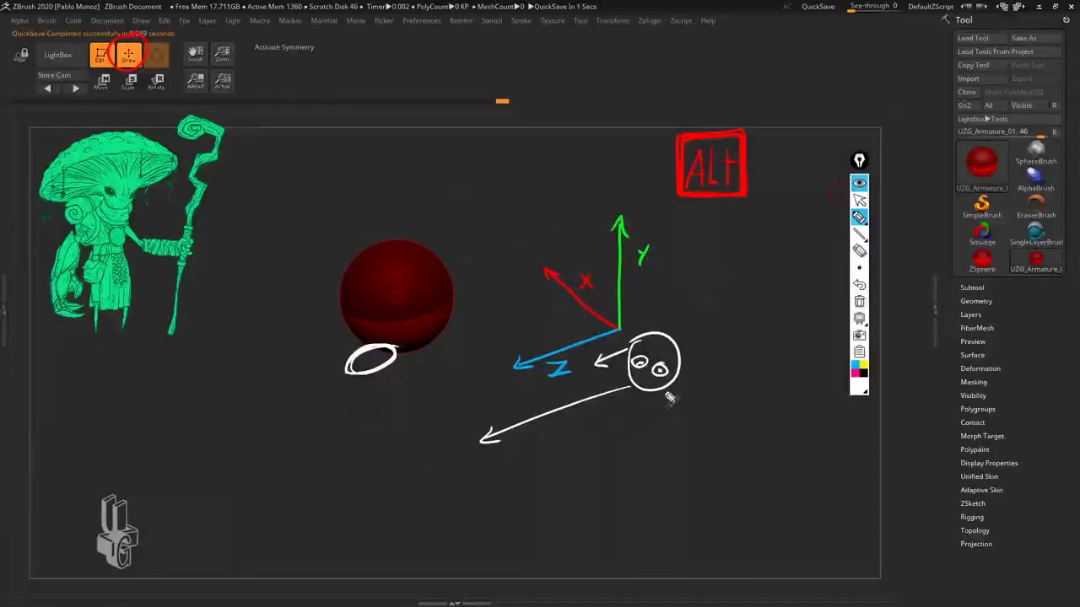
Step: Sketch white arms extending from both sides of the head and label their ends -X and +X
{"action": "left_click_drag", "start_coordinate": [655, 395], "coordinate": [765, 478]}
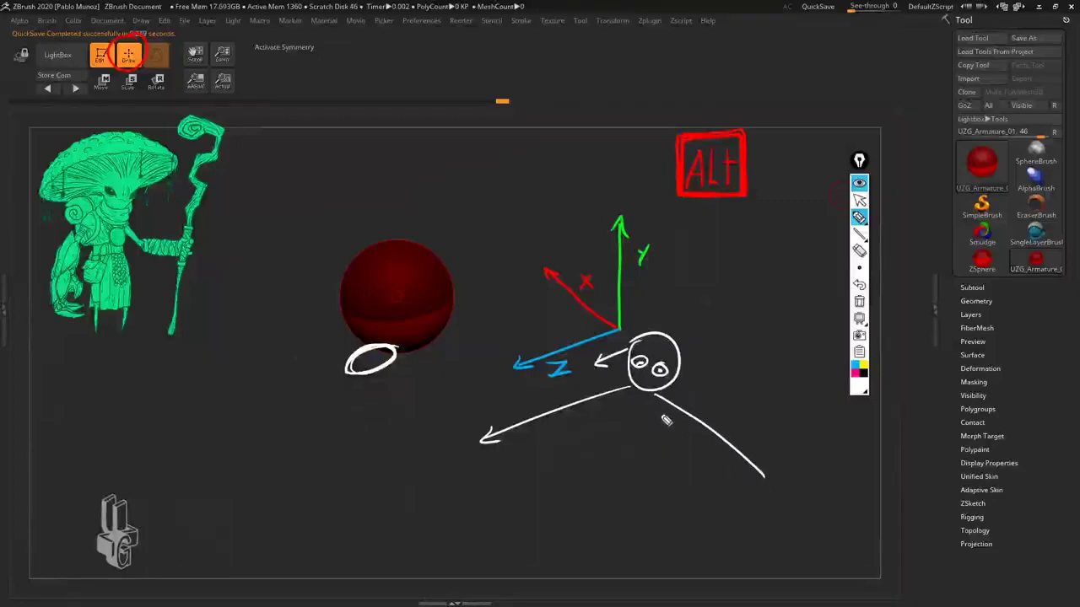
{"action": "left_click_drag", "start_coordinate": [663, 415], "coordinate": [756, 483]}
{"action": "mouse_move", "coordinate": [643, 397]}
{"action": "left_mouse_down"}
{"action": "mouse_move", "coordinate": [536, 321]}
{"action": "mouse_move", "coordinate": [530, 340]}
{"action": "left_mouse_up"}
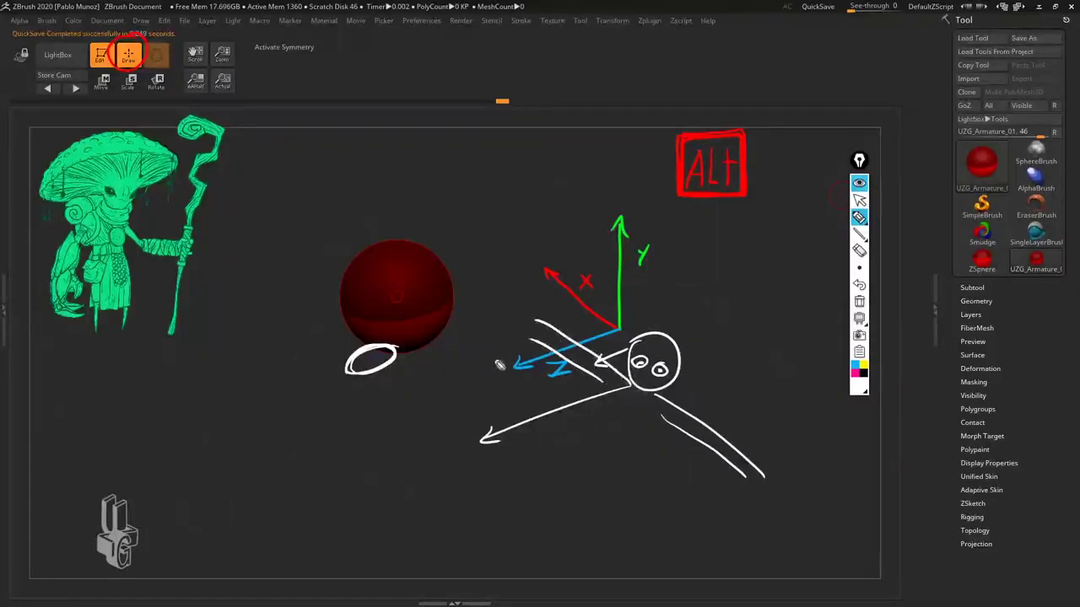
{"action": "left_click_drag", "start_coordinate": [478, 239], "coordinate": [557, 324]}
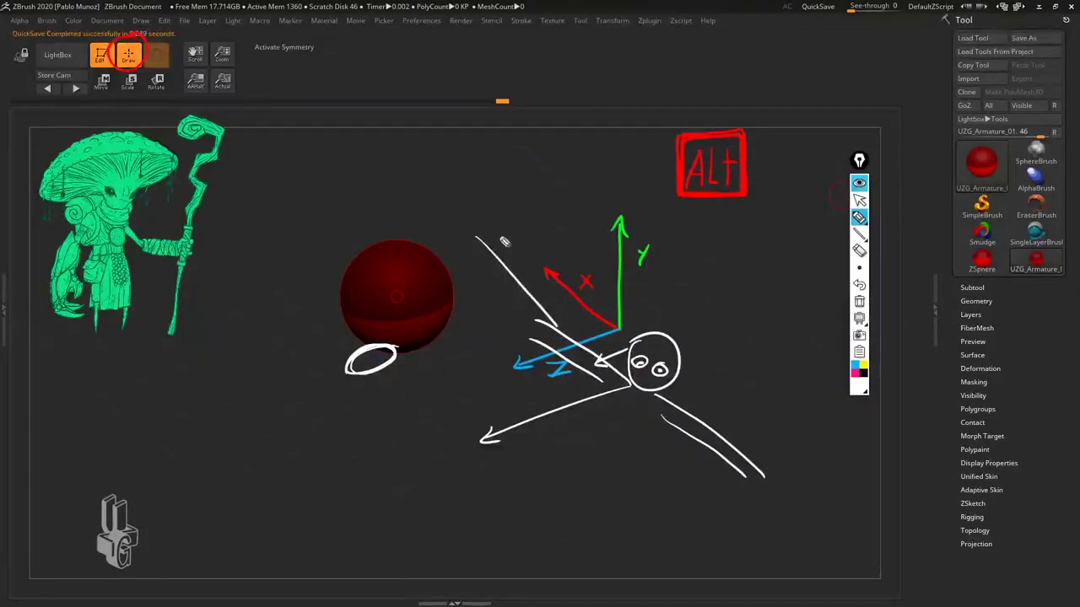
{"action": "left_click_drag", "start_coordinate": [464, 219], "coordinate": [471, 218]}
{"action": "left_click_drag", "start_coordinate": [475, 209], "coordinate": [489, 223]}
{"action": "left_click_drag", "start_coordinate": [489, 210], "coordinate": [476, 222]}
{"action": "mouse_move", "coordinate": [791, 429]}
{"action": "left_mouse_down"}
{"action": "mouse_move", "coordinate": [803, 444]}
{"action": "mouse_move", "coordinate": [790, 446]}
{"action": "left_mouse_up"}
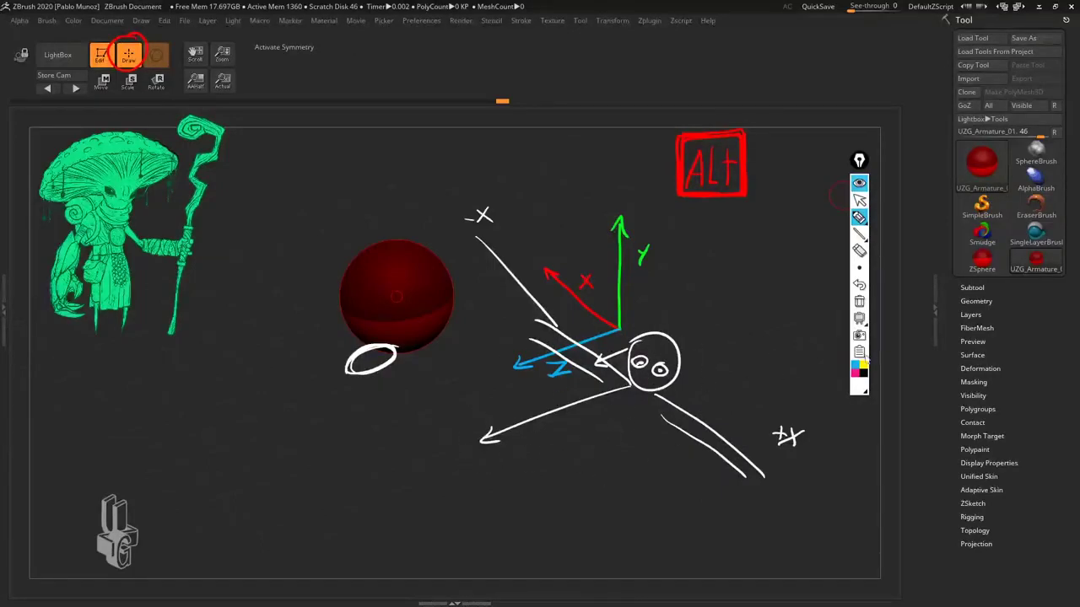
Step: Clear and hide all annotations, and examine the root ZSphere's base up close and from a few angles
{"action": "left_click", "coordinate": [859, 302]}
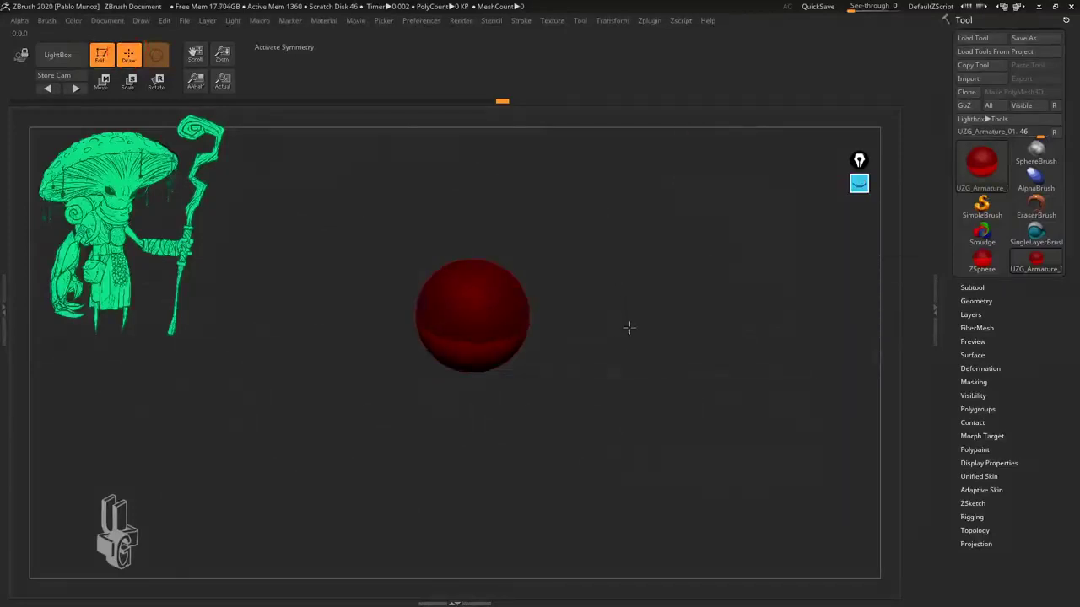
{"action": "right_click_drag", "start_coordinate": [532, 374], "coordinate": [646, 437], "text": "ctrl"}
{"action": "right_click_drag", "start_coordinate": [533, 427], "coordinate": [518, 417]}
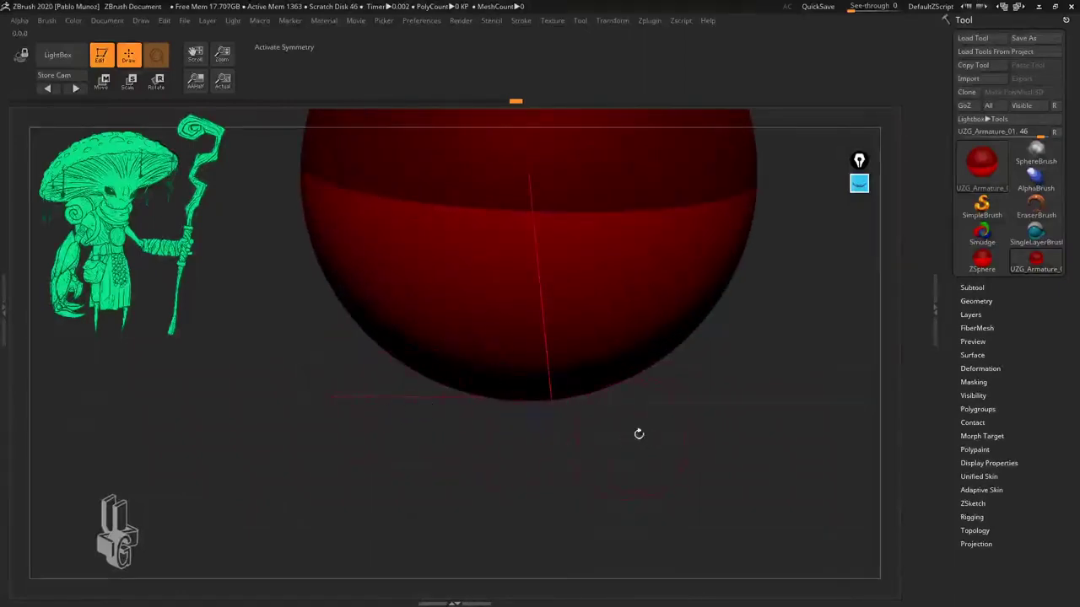
{"action": "right_click_drag", "start_coordinate": [639, 434], "coordinate": [597, 402], "text": "ctrl"}
{"action": "left_click_drag", "start_coordinate": [493, 397], "coordinate": [490, 400]}
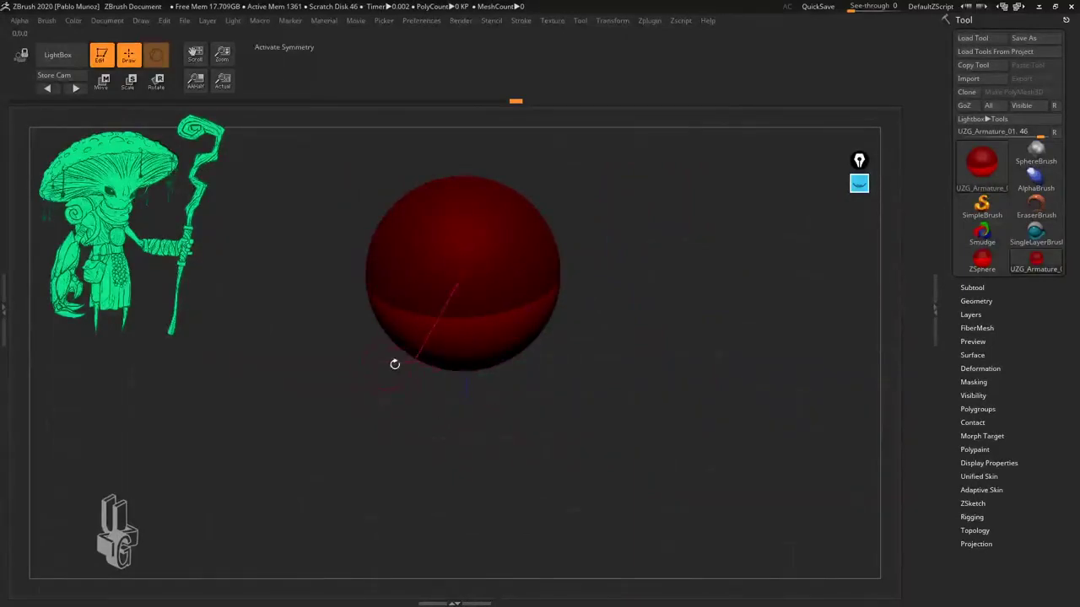
{"action": "left_click_drag", "start_coordinate": [546, 350], "coordinate": [575, 413], "text": "alt"}
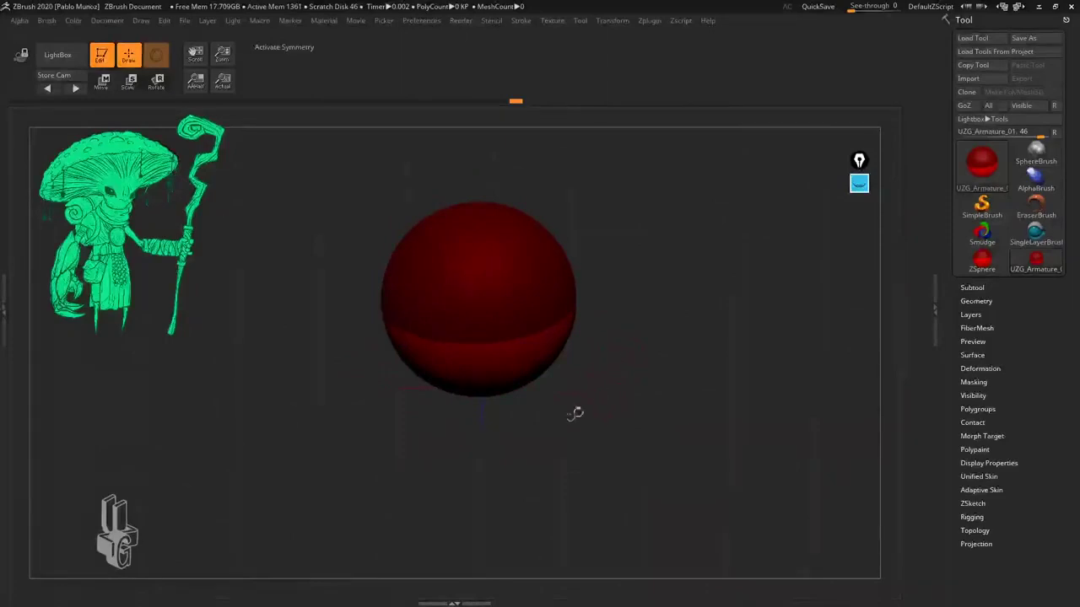
Step: Activate symmetry and outline in white the two mirrored cursor points on the ZSphere
{"action": "left_click", "coordinate": [307, 49]}
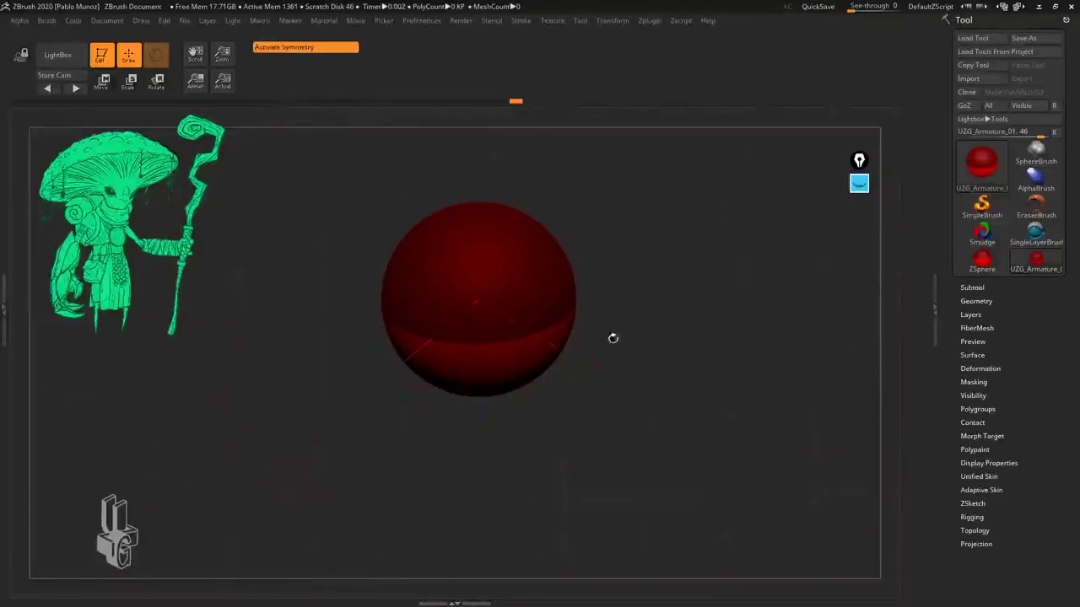
{"action": "left_click_drag", "start_coordinate": [613, 338], "coordinate": [618, 325]}
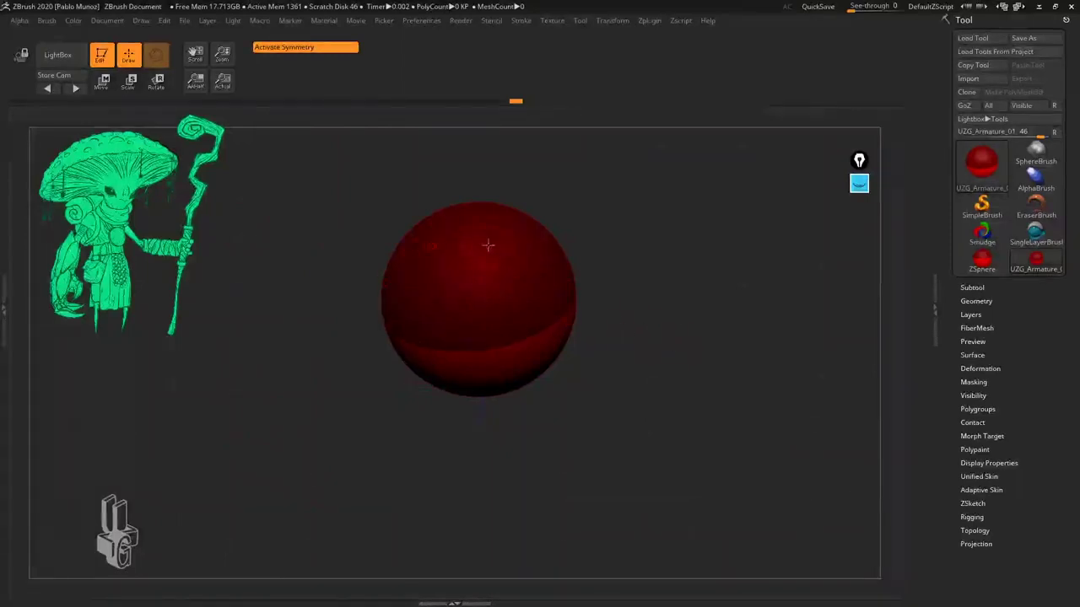
{"action": "left_click", "coordinate": [858, 183]}
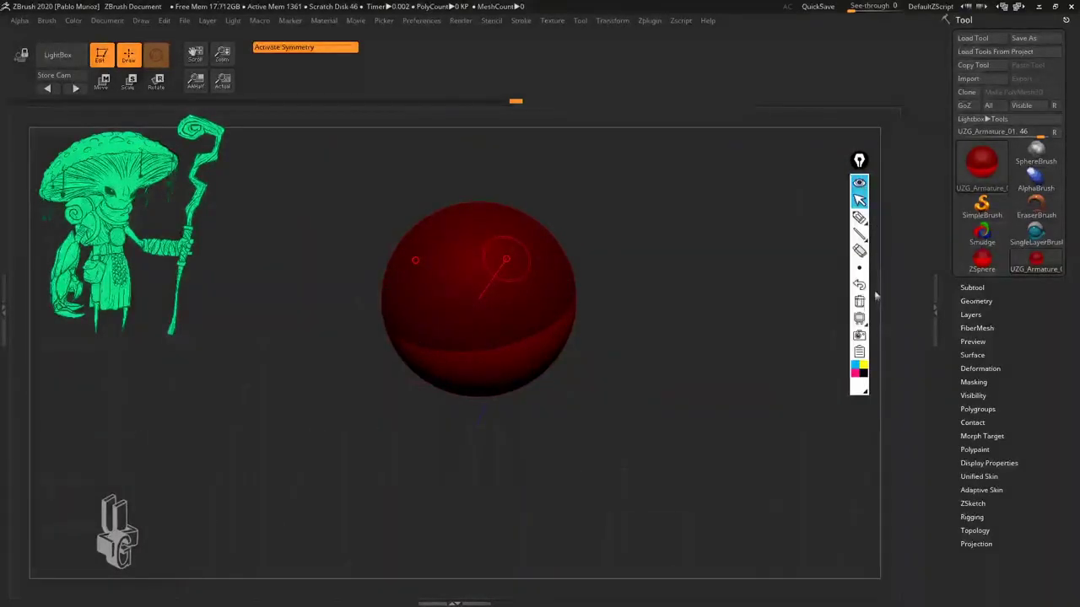
{"action": "left_click", "coordinate": [859, 218]}
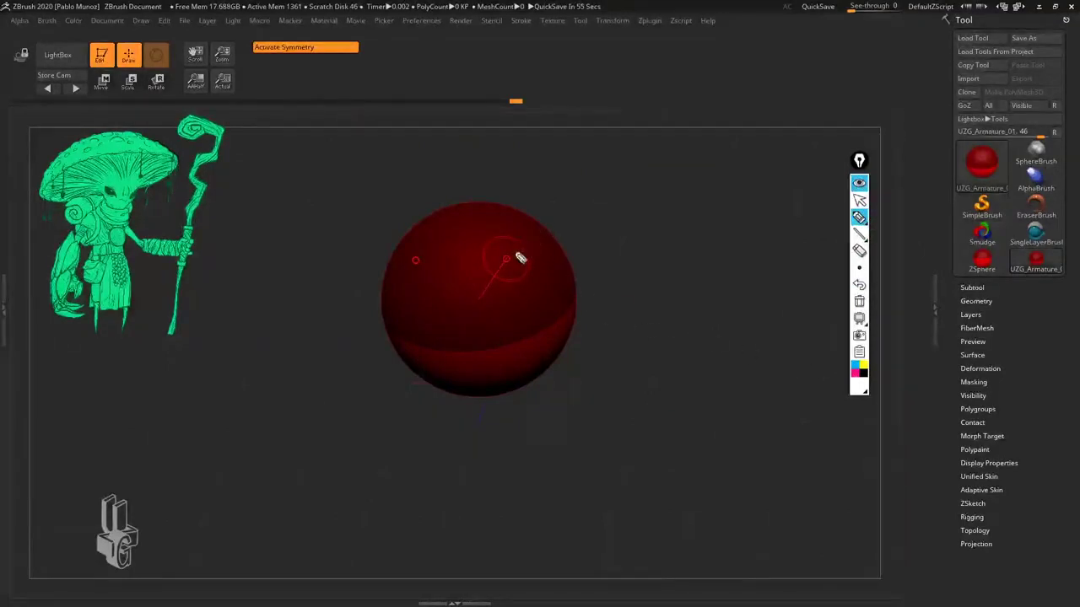
{"action": "left_click_drag", "start_coordinate": [506, 252], "coordinate": [505, 263]}
{"action": "left_click_drag", "start_coordinate": [415, 253], "coordinate": [416, 264]}
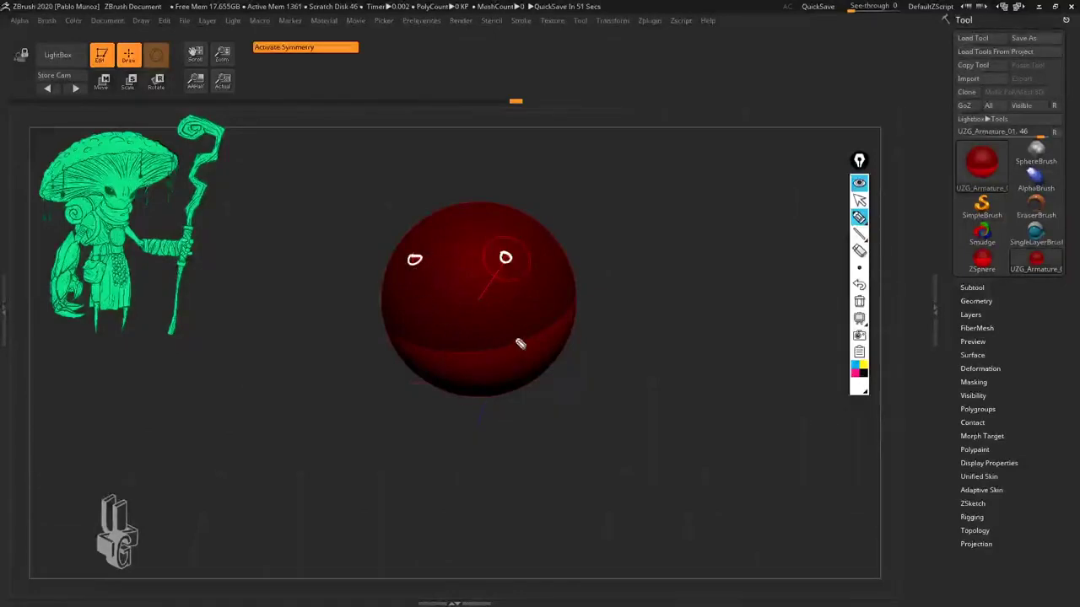
Step: Circle the brush cursor on the ZSphere in yellow and draw a yellow arrow pointing right above it
{"action": "left_click", "coordinate": [857, 392]}
{"action": "left_click", "coordinate": [864, 366]}
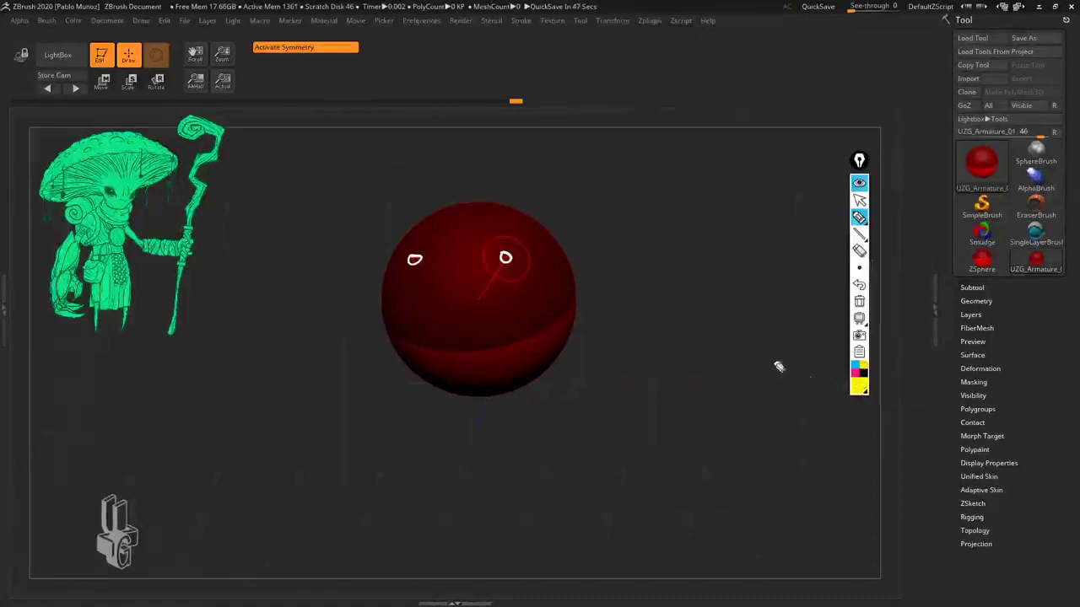
{"action": "mouse_move", "coordinate": [508, 242]}
{"action": "left_mouse_down"}
{"action": "mouse_move", "coordinate": [490, 246]}
{"action": "mouse_move", "coordinate": [499, 279]}
{"action": "mouse_move", "coordinate": [524, 278]}
{"action": "mouse_move", "coordinate": [519, 239]}
{"action": "mouse_move", "coordinate": [531, 281]}
{"action": "mouse_move", "coordinate": [490, 260]}
{"action": "mouse_move", "coordinate": [491, 247]}
{"action": "mouse_move", "coordinate": [513, 286]}
{"action": "mouse_move", "coordinate": [524, 240]}
{"action": "mouse_move", "coordinate": [524, 261]}
{"action": "left_mouse_up"}
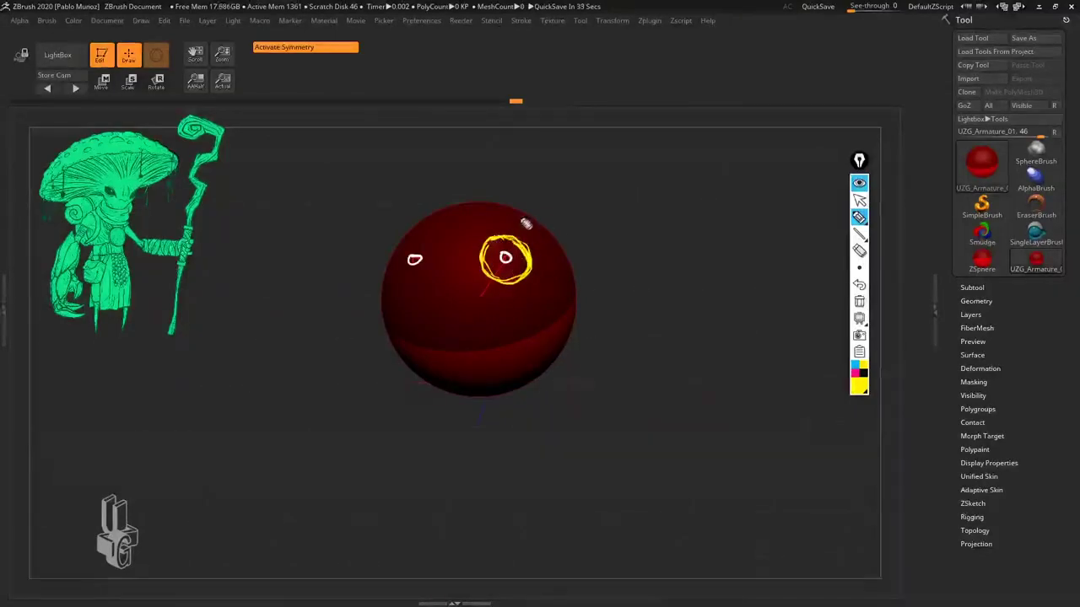
{"action": "mouse_move", "coordinate": [517, 221]}
{"action": "left_mouse_down"}
{"action": "mouse_move", "coordinate": [575, 218]}
{"action": "mouse_move", "coordinate": [560, 226]}
{"action": "left_mouse_up"}
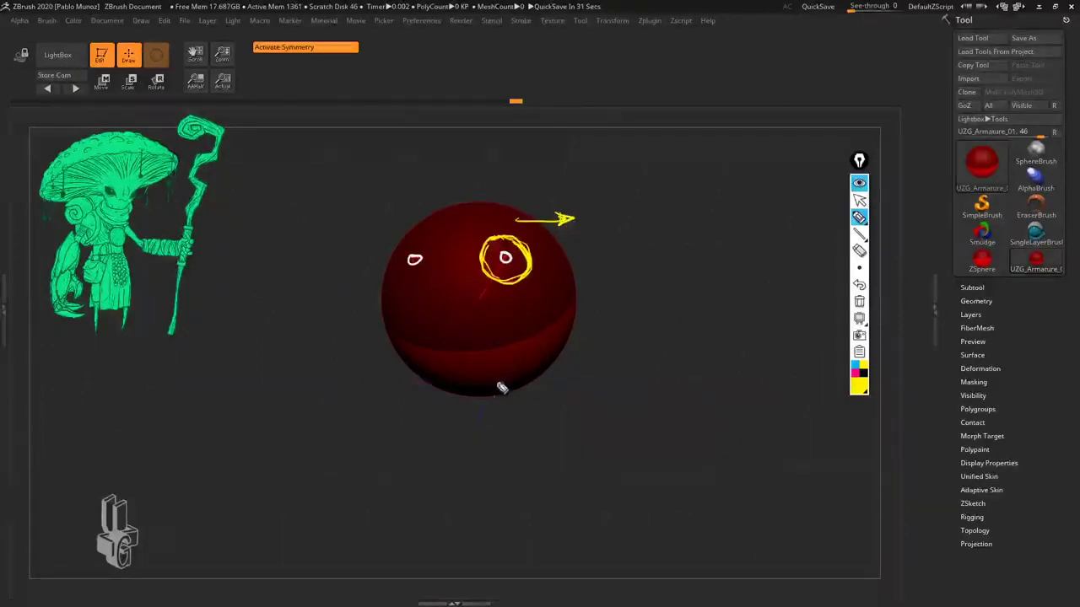
Step: Draw a dashed green line down the ZSphere to mark its symmetry centre
{"action": "left_click", "coordinate": [858, 386]}
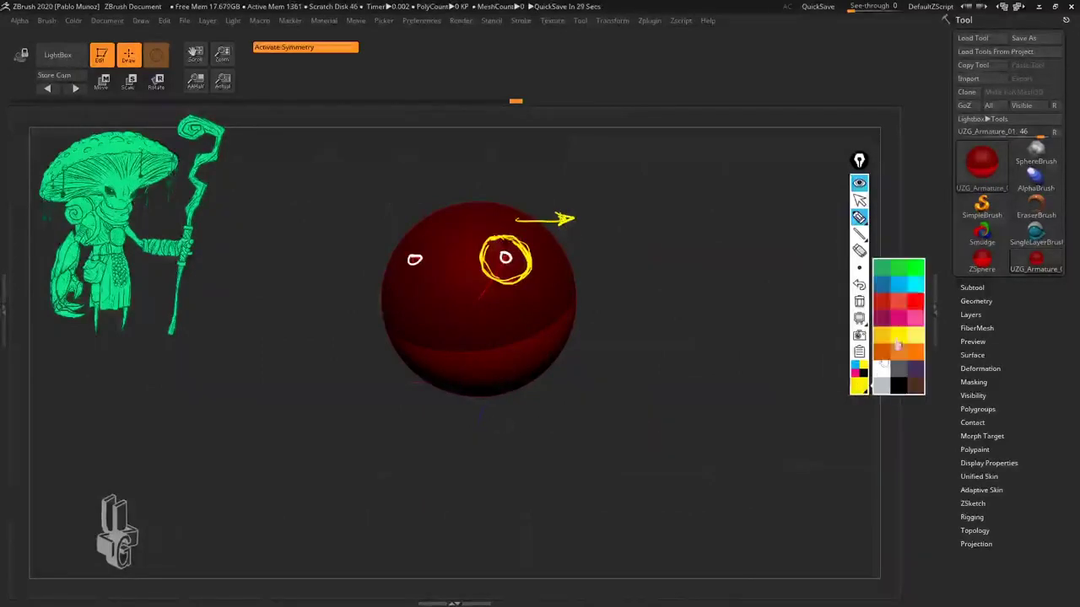
{"action": "left_click", "coordinate": [913, 270]}
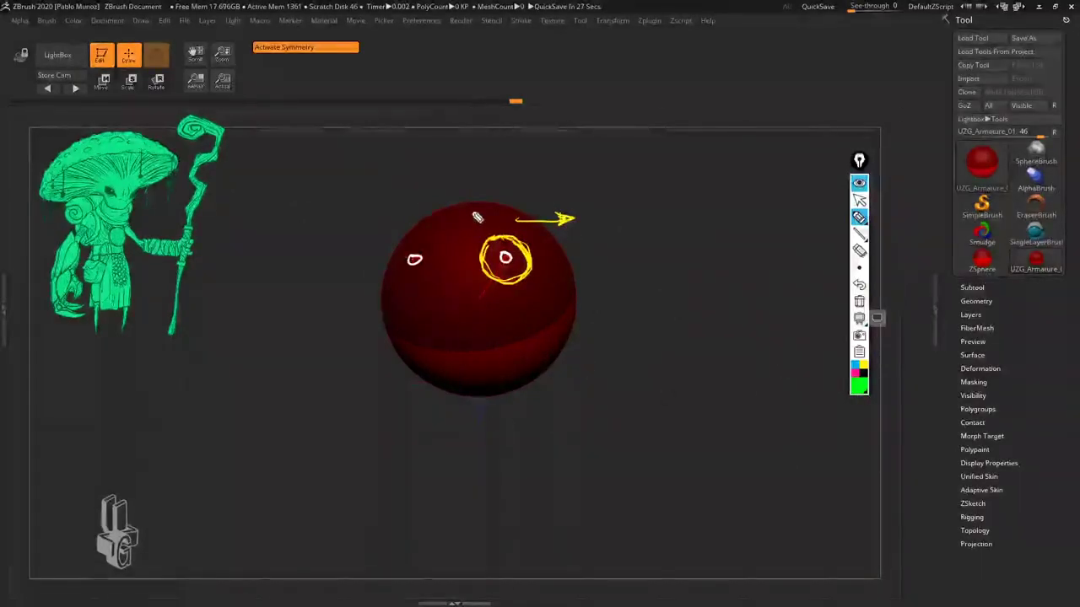
{"action": "mouse_move", "coordinate": [484, 395]}
{"action": "left_mouse_down"}
{"action": "mouse_move", "coordinate": [449, 309]}
{"action": "mouse_move", "coordinate": [474, 203]}
{"action": "left_mouse_up"}
{"action": "left_click_drag", "start_coordinate": [453, 261], "coordinate": [446, 314]}
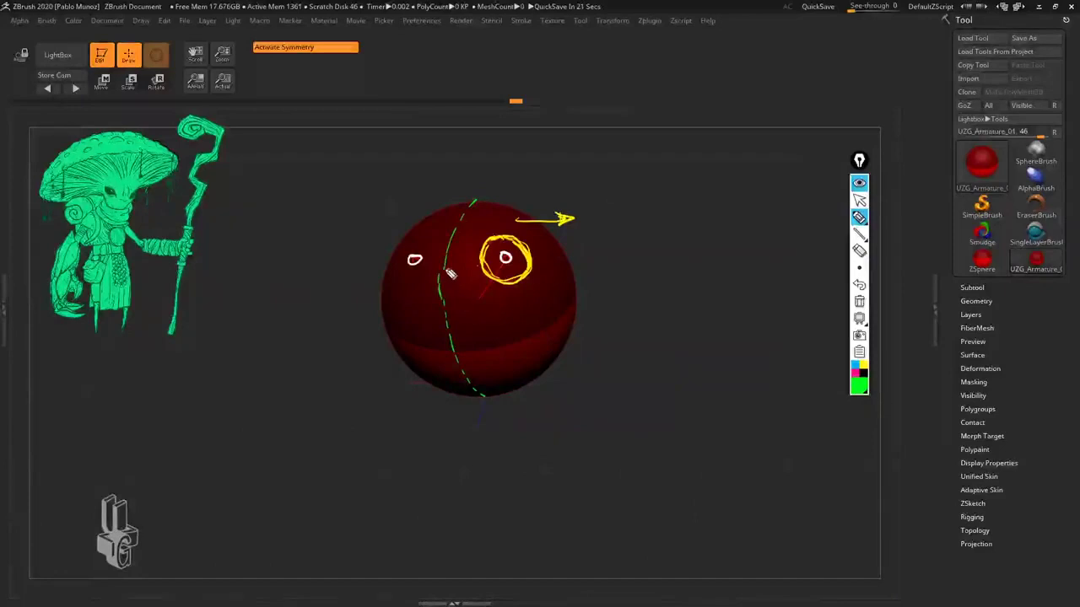
{"action": "left_click_drag", "start_coordinate": [450, 274], "coordinate": [443, 305]}
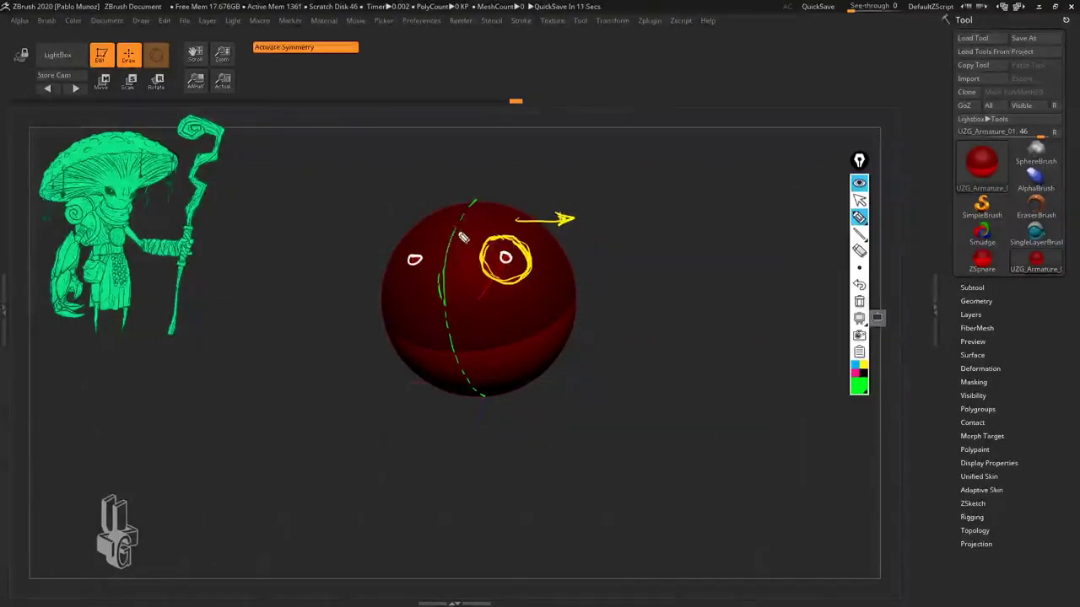
Step: Mark a green dot on the centre line and point to it with an arrow labelled "Green"
{"action": "left_click", "coordinate": [454, 233]}
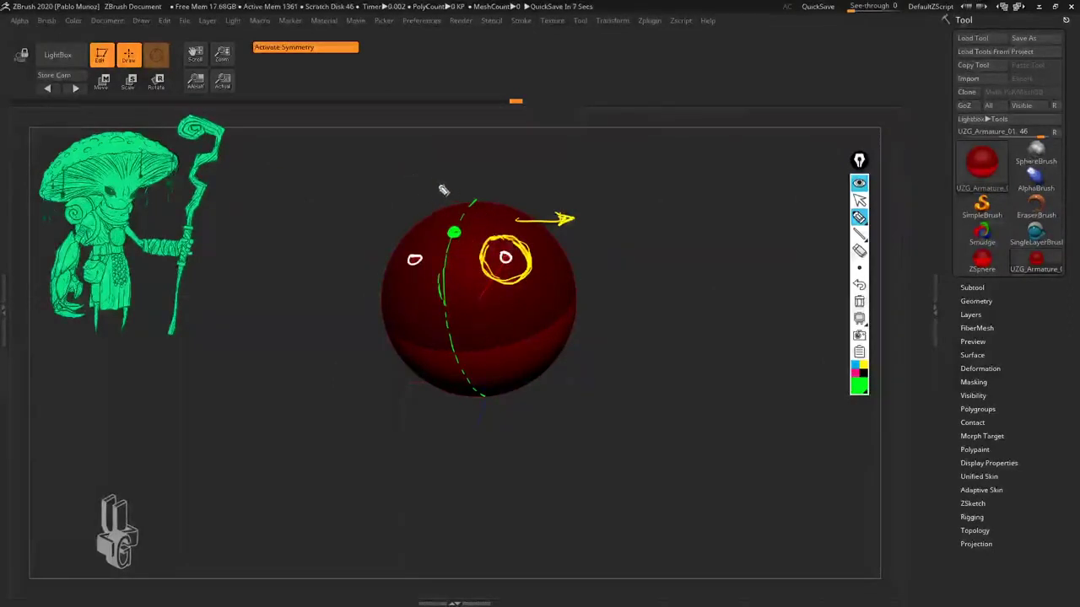
{"action": "mouse_move", "coordinate": [407, 139]}
{"action": "left_mouse_down"}
{"action": "mouse_move", "coordinate": [419, 169]}
{"action": "mouse_move", "coordinate": [485, 156]}
{"action": "left_mouse_up"}
{"action": "mouse_move", "coordinate": [437, 184]}
{"action": "left_mouse_down"}
{"action": "mouse_move", "coordinate": [453, 226]}
{"action": "mouse_move", "coordinate": [461, 215]}
{"action": "left_mouse_up"}
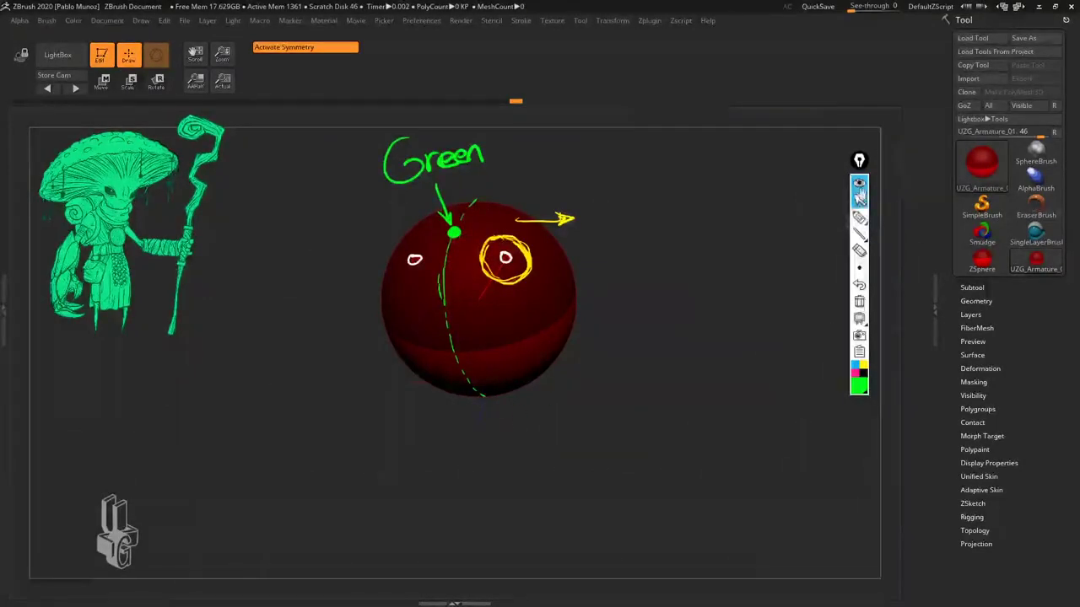
Step: Hide the annotations and add a new ZSphere on the root's centre line, framing the pair from the front
{"action": "left_click", "coordinate": [858, 183]}
{"action": "left_click_drag", "start_coordinate": [575, 211], "coordinate": [583, 298], "text": "alt"}
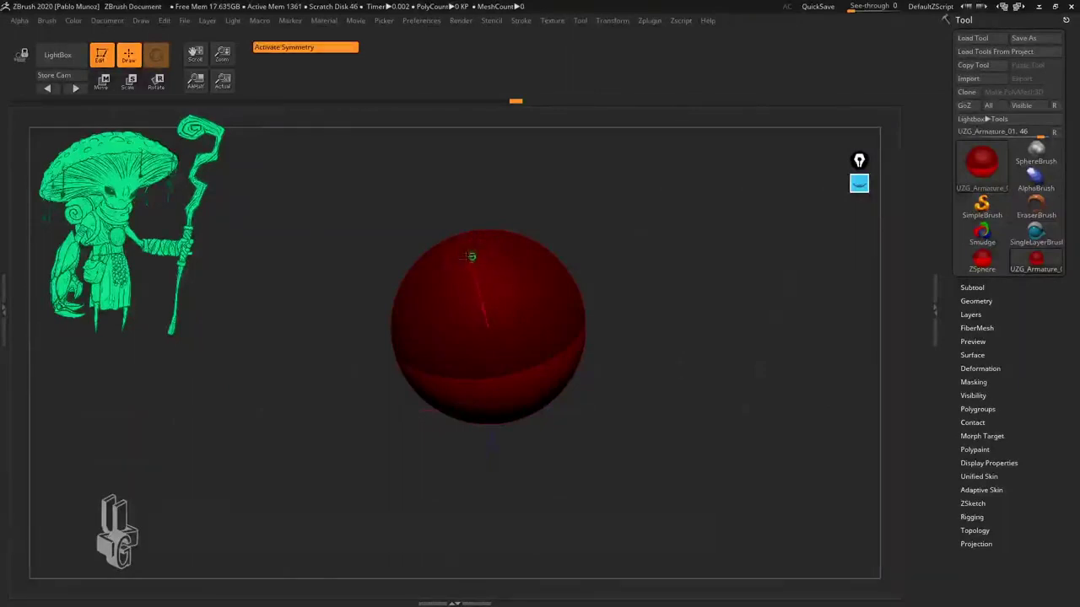
{"action": "left_click_drag", "start_coordinate": [646, 342], "coordinate": [626, 300], "text": "alt"}
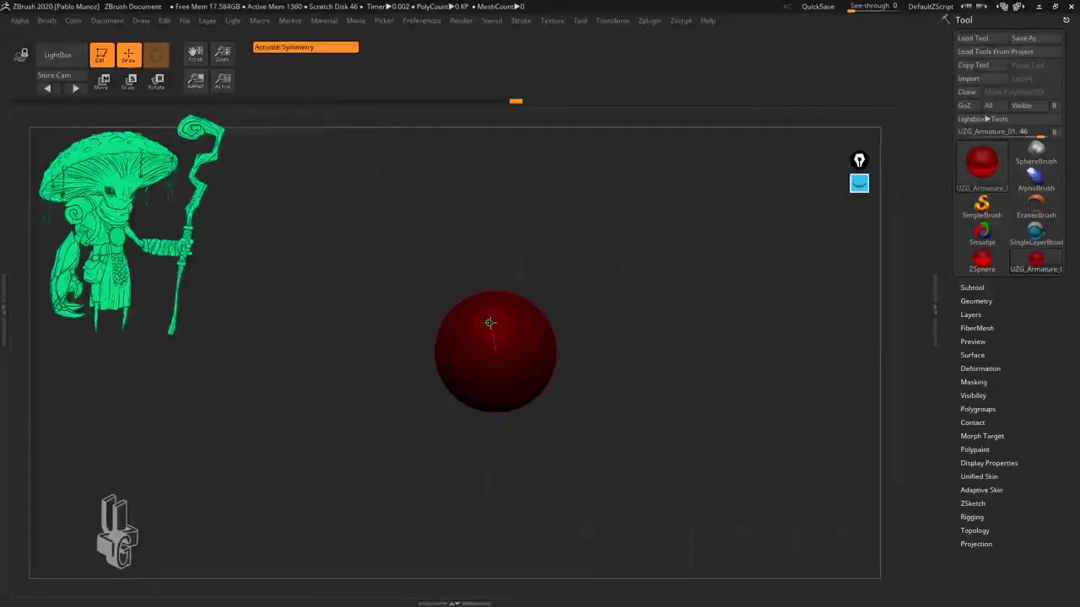
{"action": "left_click_drag", "start_coordinate": [490, 321], "coordinate": [537, 369]}
{"action": "left_click_drag", "start_coordinate": [627, 362], "coordinate": [581, 285]}
{"action": "right_click_drag", "start_coordinate": [504, 338], "coordinate": [586, 354]}
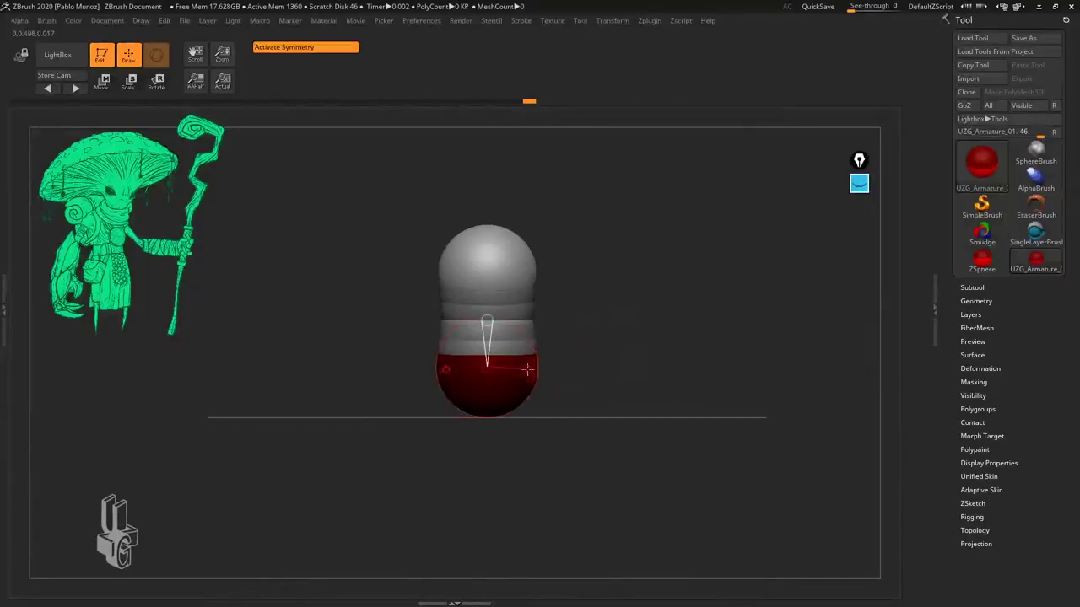
{"action": "mouse_move", "coordinate": [628, 339]}
{"action": "left_mouse_down", "text": "alt"}
{"action": "mouse_move", "coordinate": [585, 353]}
{"action": "mouse_move", "coordinate": [622, 352]}
{"action": "mouse_move", "coordinate": [531, 363]}
{"action": "left_mouse_up", "text": "alt"}
Step: Bring back the annotation tools and clear the old drawings around the two ZSpheres
{"action": "left_click", "coordinate": [859, 183]}
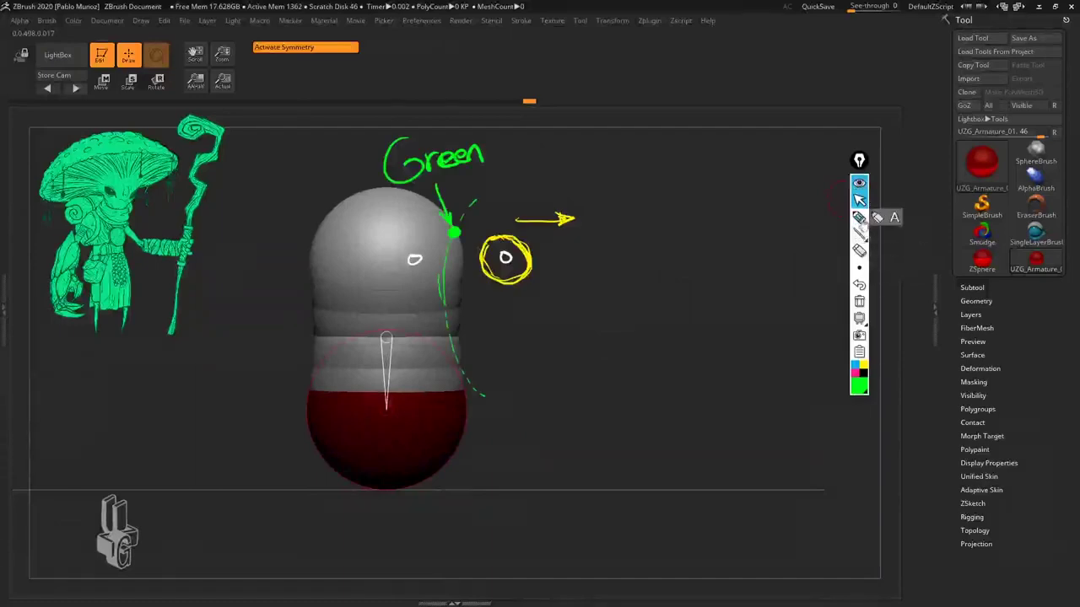
{"action": "left_click", "coordinate": [858, 302]}
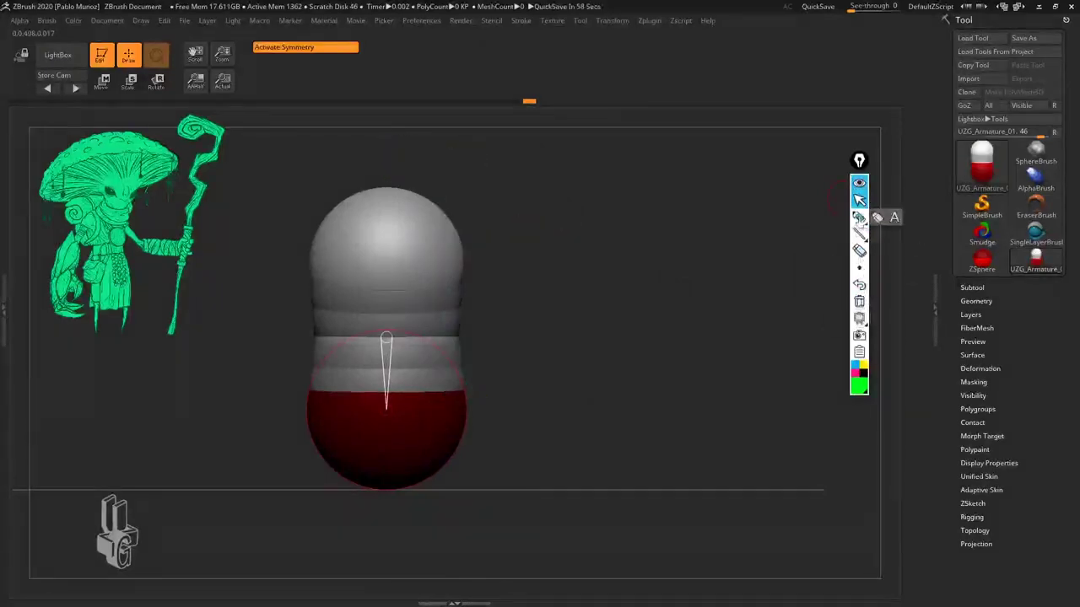
Step: Trace the link indicator between the two ZSpheres with the pen in white and sketch an enlarged copy beside the model
{"action": "left_click", "coordinate": [859, 218]}
{"action": "left_click", "coordinate": [860, 381]}
{"action": "left_click", "coordinate": [884, 372]}
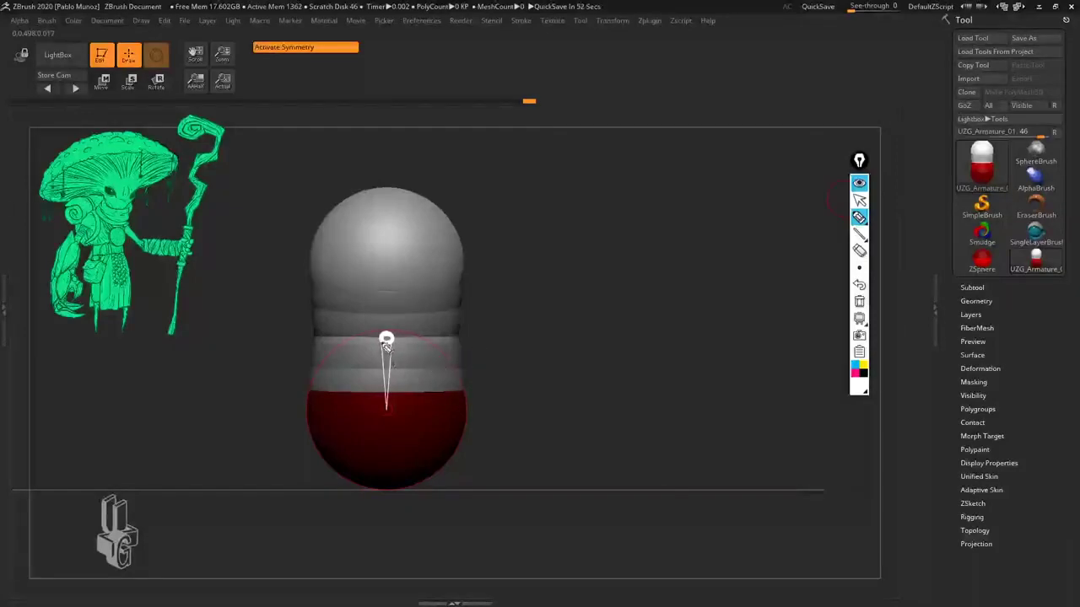
{"action": "left_click_drag", "start_coordinate": [383, 344], "coordinate": [387, 410]}
{"action": "left_click_drag", "start_coordinate": [382, 343], "coordinate": [386, 412]}
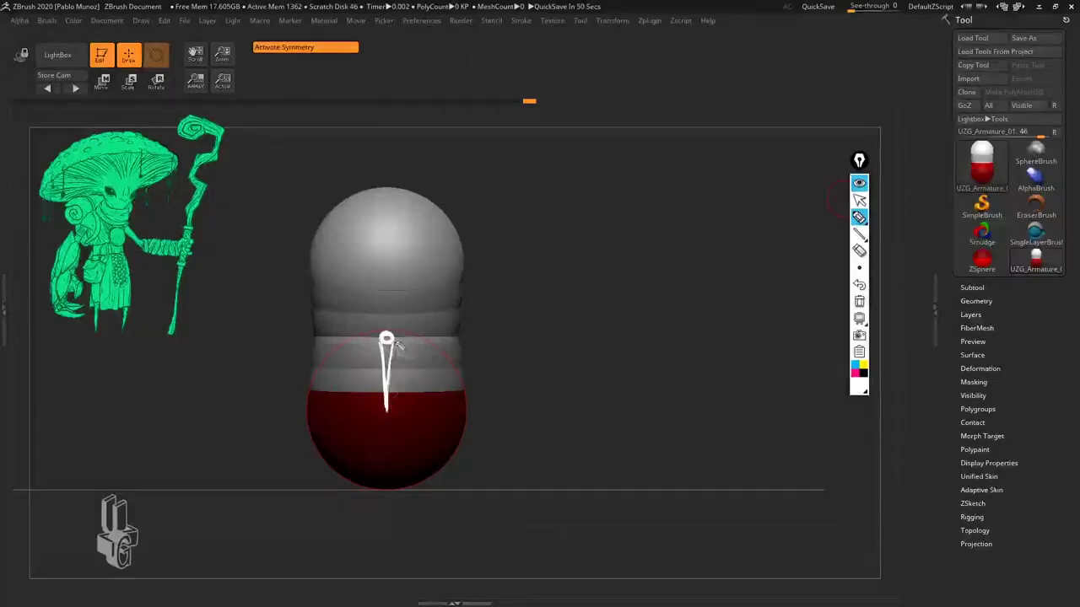
{"action": "mouse_move", "coordinate": [545, 344]}
{"action": "left_mouse_down"}
{"action": "mouse_move", "coordinate": [557, 427]}
{"action": "mouse_move", "coordinate": [550, 334]}
{"action": "mouse_move", "coordinate": [557, 347]}
{"action": "left_mouse_up"}
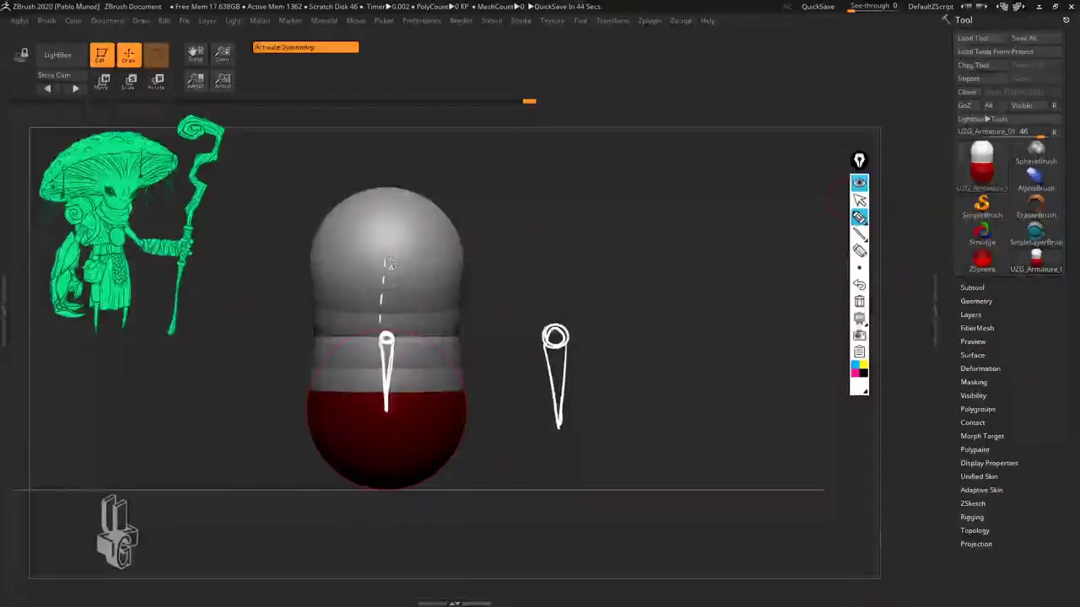
Step: Draw upward-pointing triangles above both circles in white and connect the enlarged sketch to the joint with an arrow
{"action": "left_click_drag", "start_coordinate": [384, 260], "coordinate": [388, 333]}
{"action": "mouse_move", "coordinate": [554, 336]}
{"action": "left_mouse_down"}
{"action": "mouse_move", "coordinate": [557, 239]}
{"action": "mouse_move", "coordinate": [568, 334]}
{"action": "left_mouse_up"}
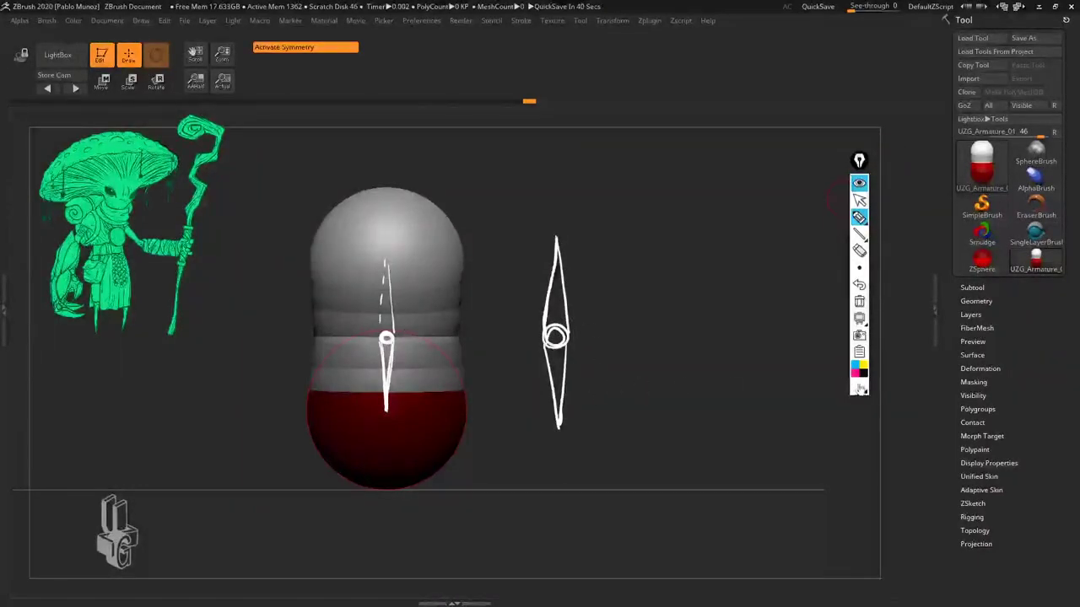
{"action": "mouse_move", "coordinate": [560, 331]}
{"action": "left_mouse_down"}
{"action": "mouse_move", "coordinate": [405, 338]}
{"action": "mouse_move", "coordinate": [437, 348]}
{"action": "left_mouse_up"}
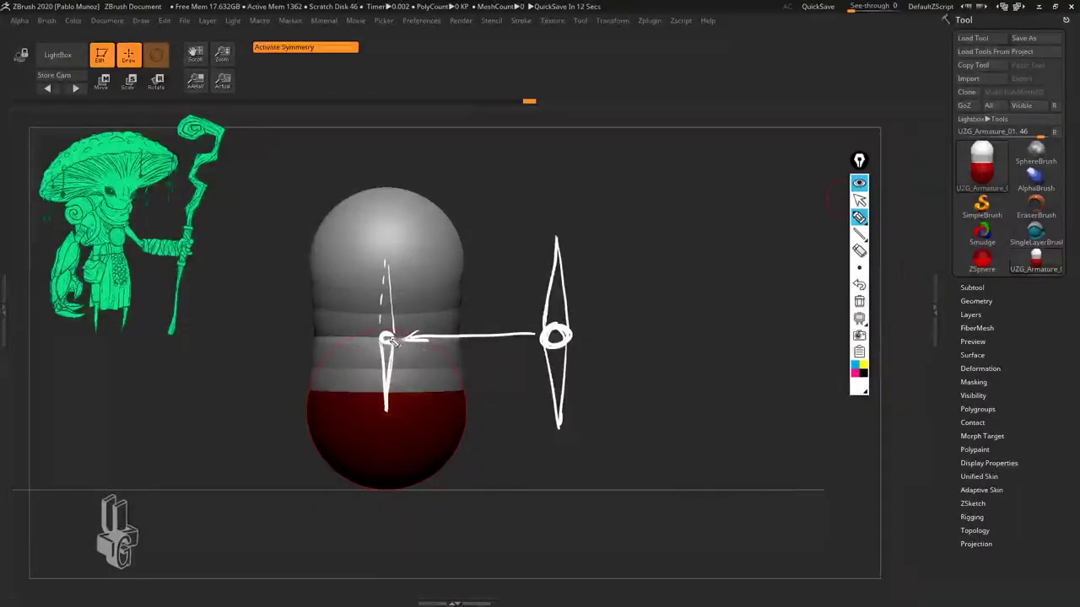
Step: Draw a horizontal white line through the joint with one arrow pointing down and one pointing up from it
{"action": "mouse_move", "coordinate": [217, 343]}
{"action": "left_mouse_down"}
{"action": "mouse_move", "coordinate": [597, 336]}
{"action": "mouse_move", "coordinate": [209, 359]}
{"action": "left_mouse_up"}
{"action": "left_click_drag", "start_coordinate": [493, 348], "coordinate": [494, 426]}
{"action": "left_click_drag", "start_coordinate": [481, 402], "coordinate": [511, 412]}
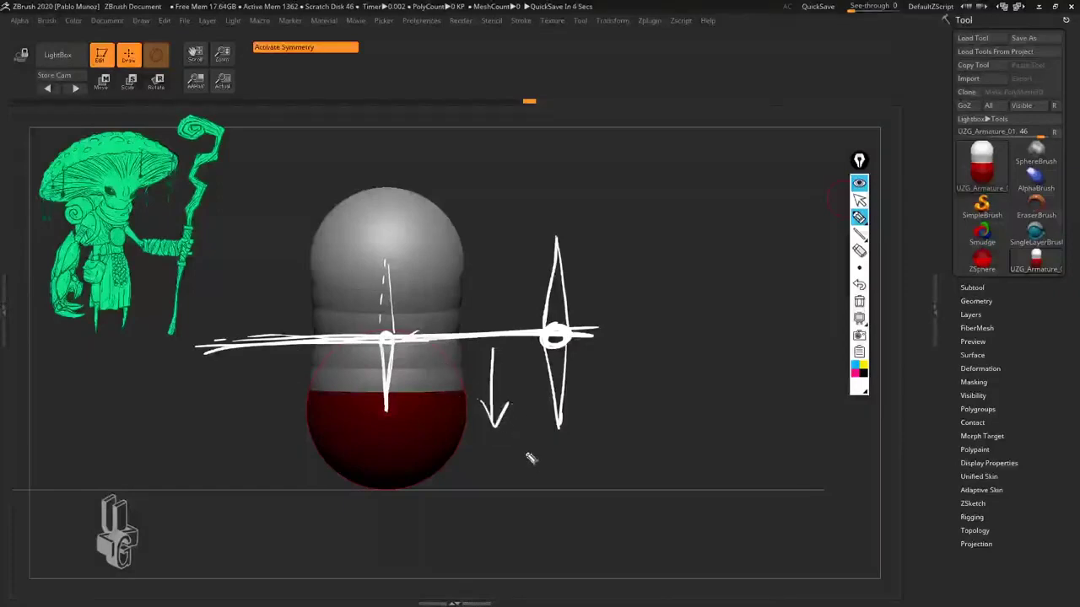
{"action": "mouse_move", "coordinate": [494, 322]}
{"action": "left_mouse_down"}
{"action": "mouse_move", "coordinate": [497, 242]}
{"action": "mouse_move", "coordinate": [506, 253]}
{"action": "left_mouse_up"}
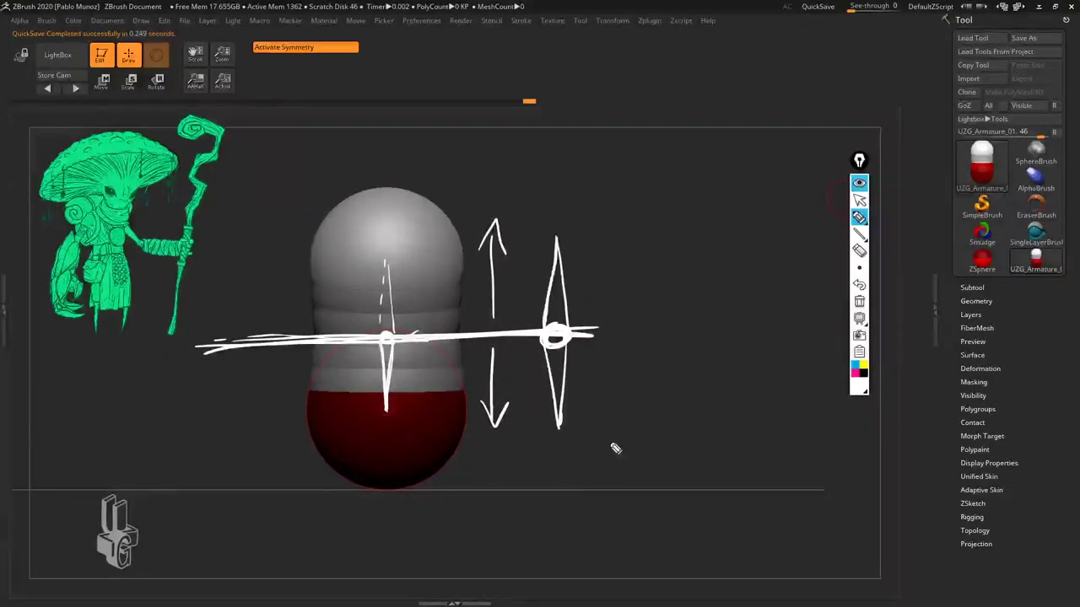
Step: Clear all white annotations and switch from the pen back to the pointer to work on the ZSpheres
{"action": "left_click", "coordinate": [859, 301]}
{"action": "left_click_drag", "start_coordinate": [614, 355], "coordinate": [668, 351]}
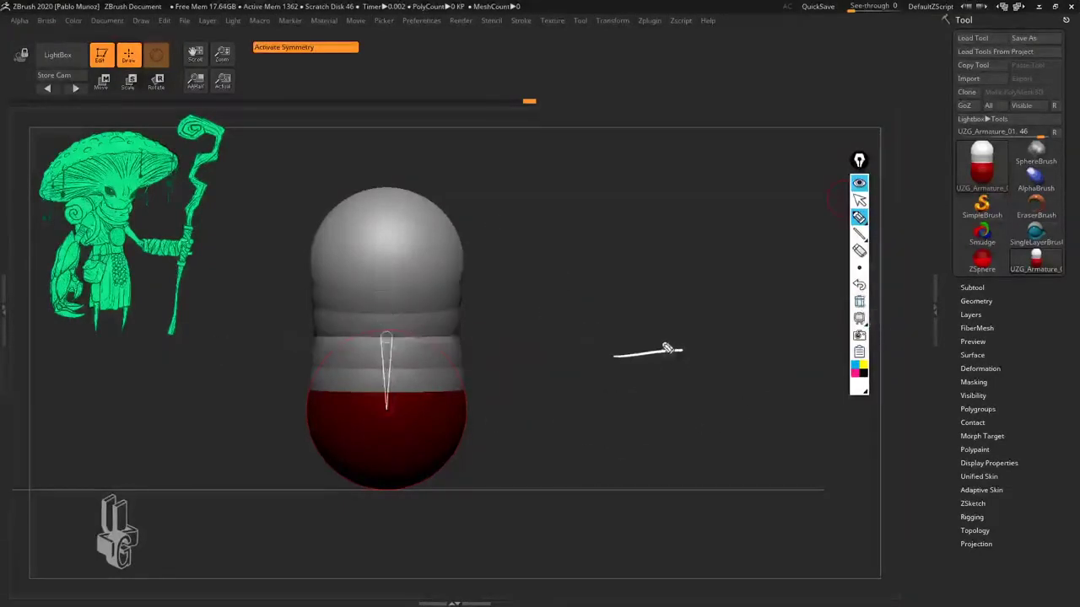
{"action": "left_click", "coordinate": [859, 301]}
{"action": "left_click", "coordinate": [858, 201]}
{"action": "key", "text": "a"}
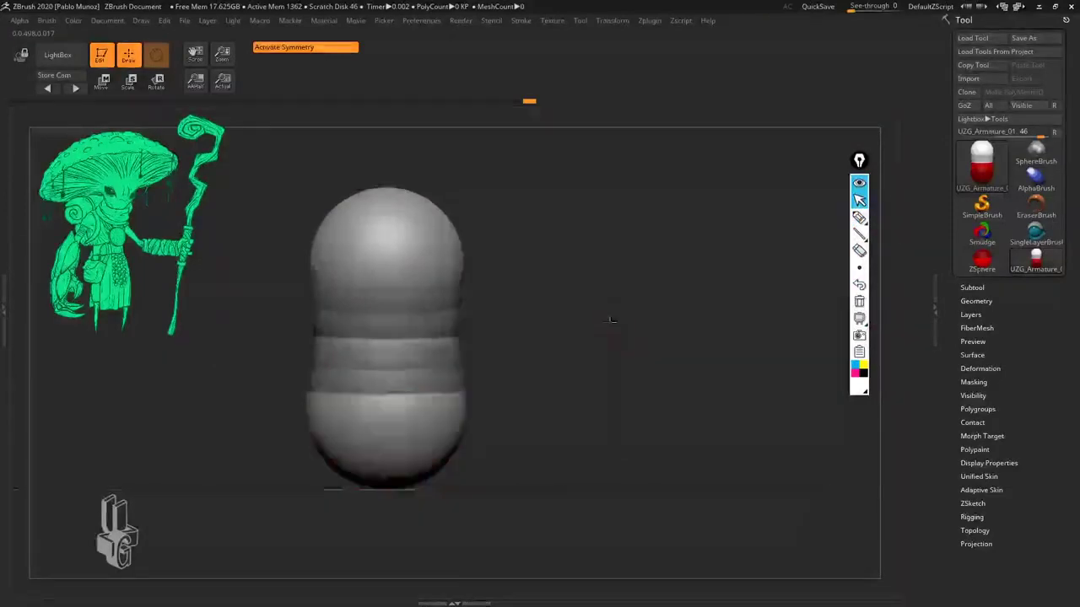
Step: Add mirrored ZSpheres on the sides of the upper sphere for shoulders and the lower sphere for hips
{"action": "left_click_drag", "start_coordinate": [613, 321], "coordinate": [689, 312], "text": "alt"}
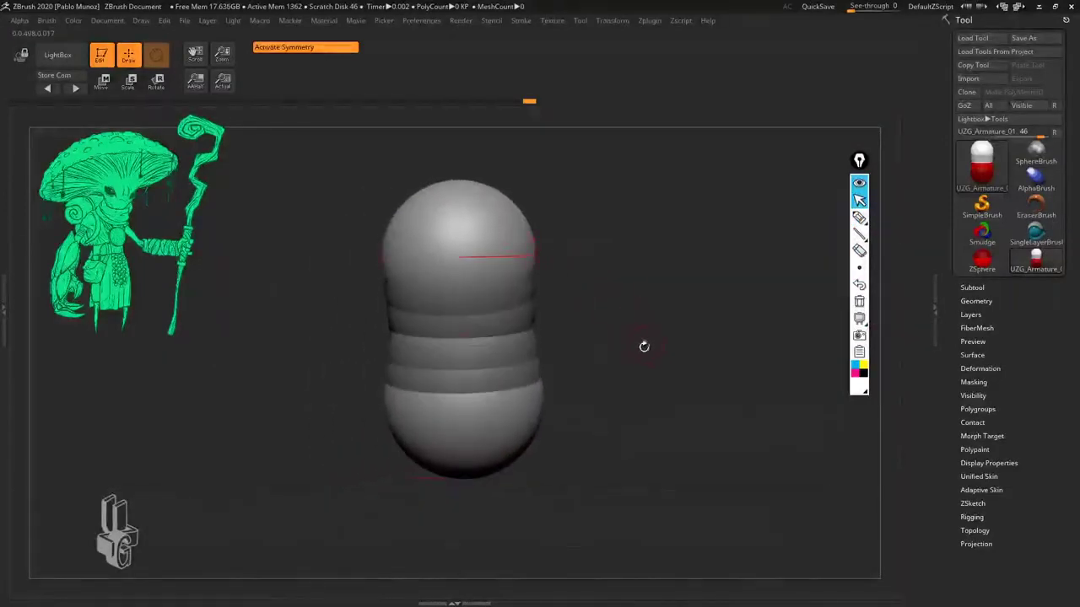
{"action": "left_click_drag", "start_coordinate": [626, 334], "coordinate": [620, 338], "text": "alt"}
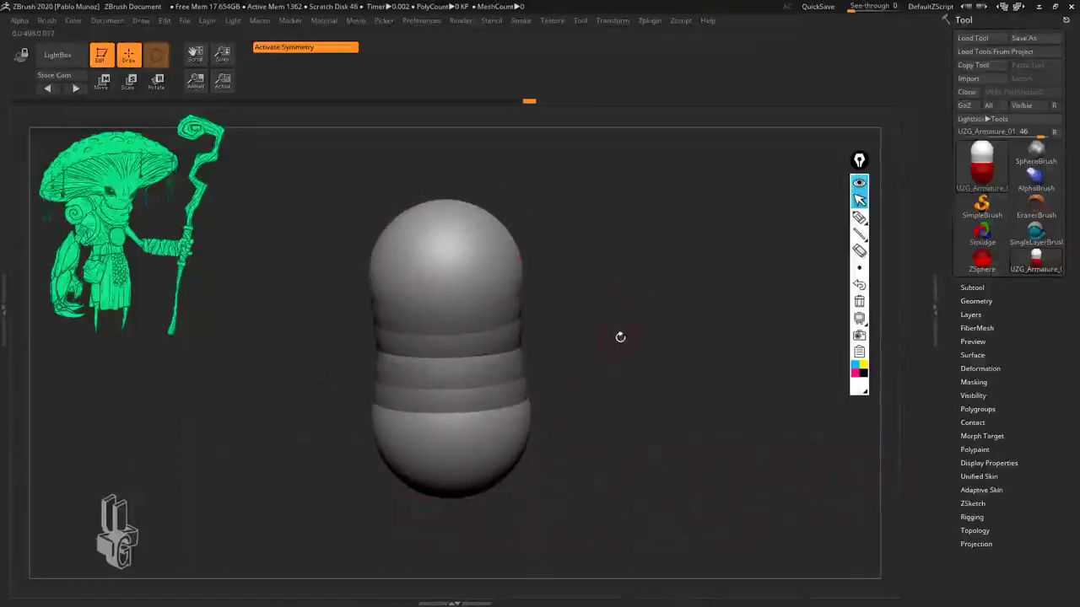
{"action": "left_click_drag", "start_coordinate": [624, 387], "coordinate": [622, 365], "text": "alt"}
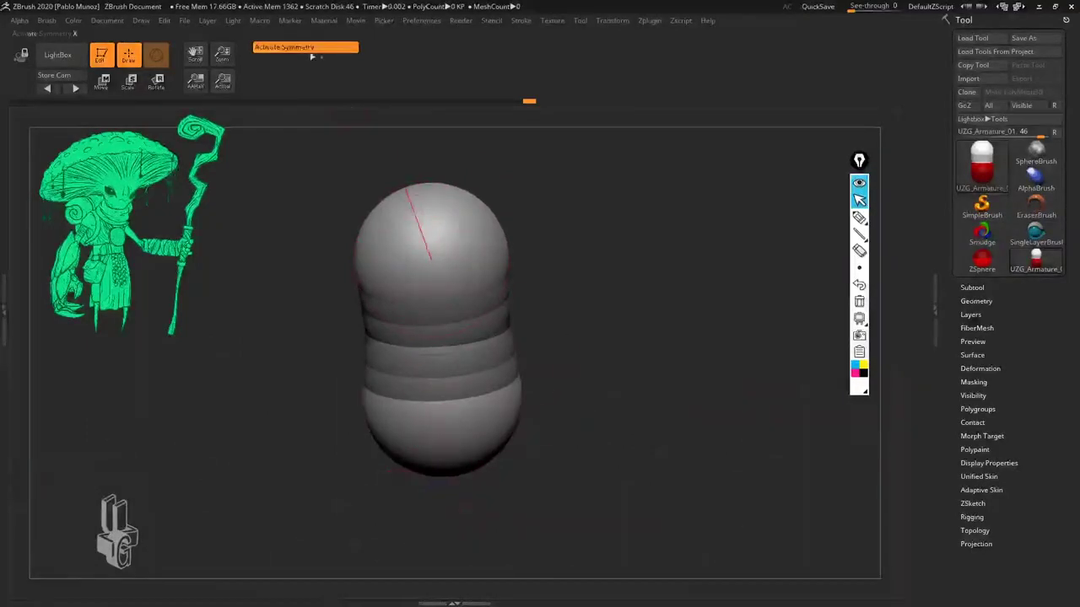
{"action": "right_click_drag", "start_coordinate": [624, 340], "coordinate": [616, 334], "text": "ctrl"}
{"action": "left_click_drag", "start_coordinate": [617, 334], "coordinate": [610, 318]}
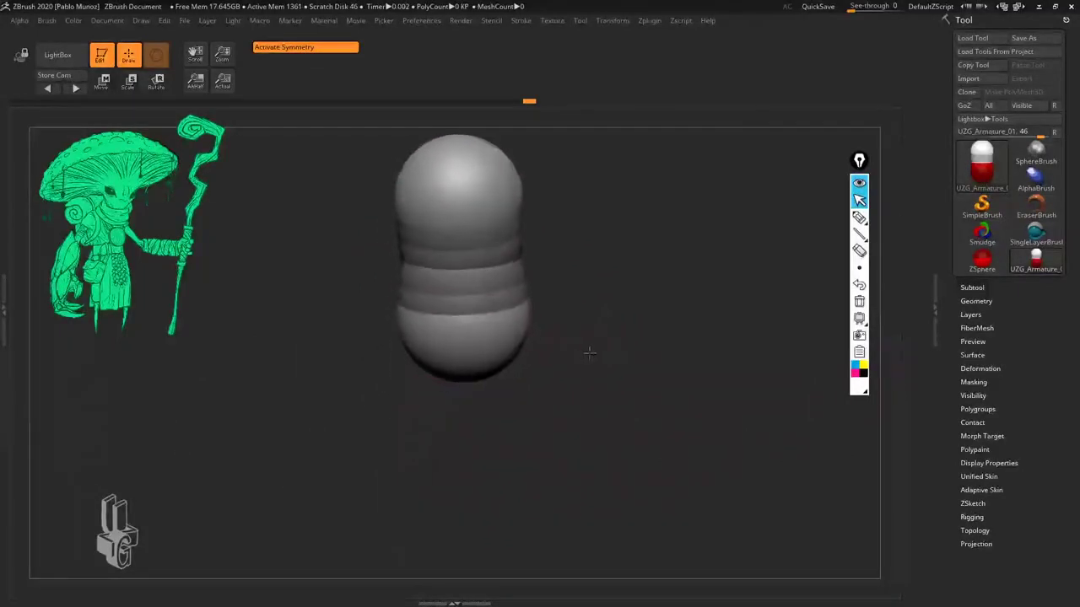
{"action": "left_click_drag", "start_coordinate": [605, 371], "coordinate": [523, 363]}
{"action": "left_click_drag", "start_coordinate": [561, 402], "coordinate": [486, 277], "text": "shift"}
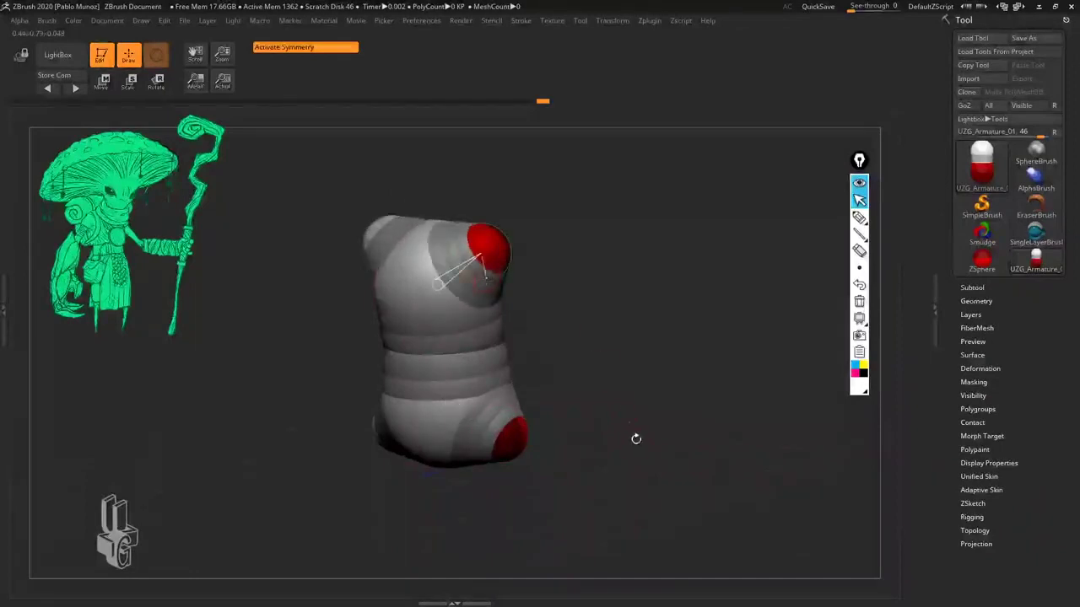
{"action": "left_click_drag", "start_coordinate": [636, 439], "coordinate": [593, 358], "text": "shift"}
Step: Add smaller mirrored ZSpheres at the shoulders and hips to start the arms and legs, and face the front view
{"action": "key", "text": "p"}
{"action": "left_click_drag", "start_coordinate": [525, 295], "coordinate": [612, 323]}
{"action": "left_click_drag", "start_coordinate": [600, 264], "coordinate": [604, 318], "text": "alt"}
{"action": "mouse_move", "coordinate": [551, 236]}
{"action": "left_mouse_down"}
{"action": "mouse_move", "coordinate": [573, 243]}
{"action": "mouse_move", "coordinate": [530, 223]}
{"action": "mouse_move", "coordinate": [538, 229]}
{"action": "left_mouse_up"}
{"action": "left_click_drag", "start_coordinate": [689, 390], "coordinate": [681, 386], "text": "shift"}
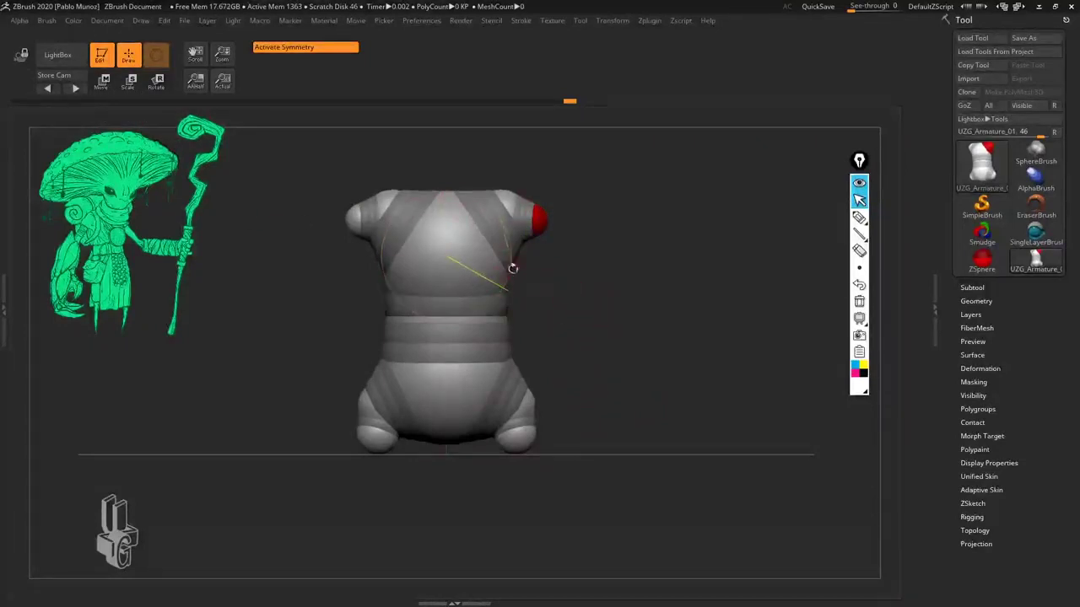
Step: Move the end ZSpheres of the hips down into long legs and those of the shoulders out into sloping arms
{"action": "left_click", "coordinate": [102, 81]}
{"action": "left_click_drag", "start_coordinate": [607, 328], "coordinate": [516, 462], "text": "alt"}
{"action": "left_click_drag", "start_coordinate": [577, 399], "coordinate": [585, 397], "text": "shift"}
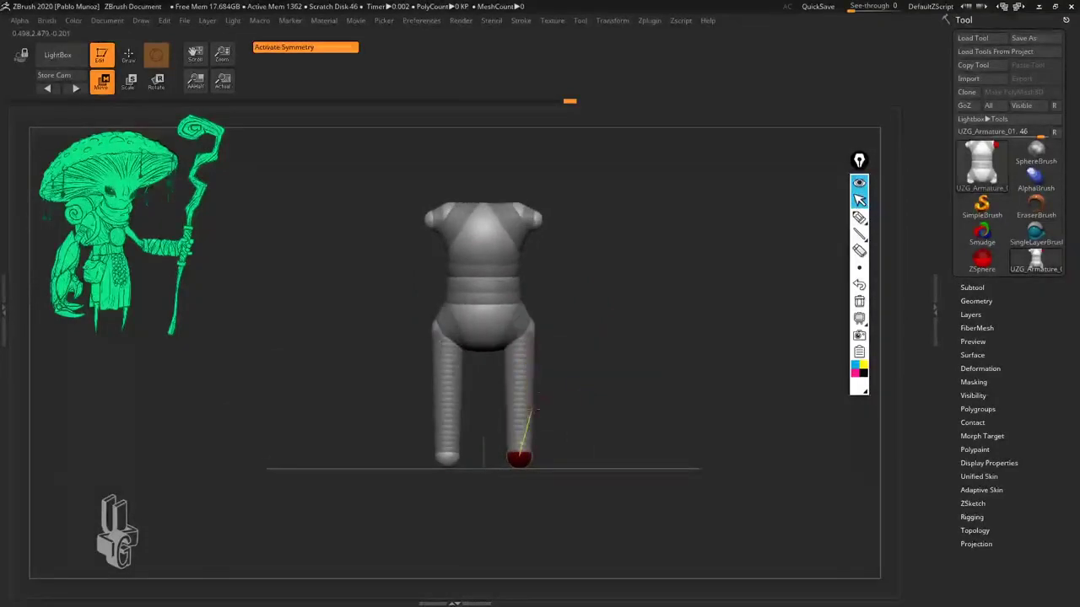
{"action": "left_click_drag", "start_coordinate": [572, 338], "coordinate": [582, 276]}
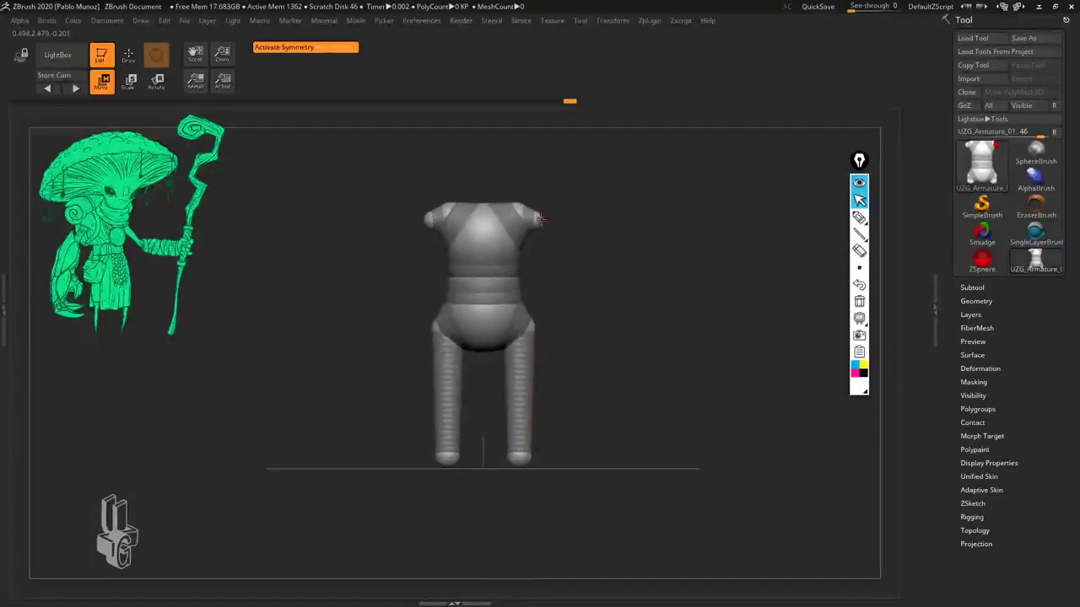
{"action": "left_click_drag", "start_coordinate": [540, 219], "coordinate": [630, 267]}
{"action": "left_click_drag", "start_coordinate": [639, 310], "coordinate": [615, 345]}
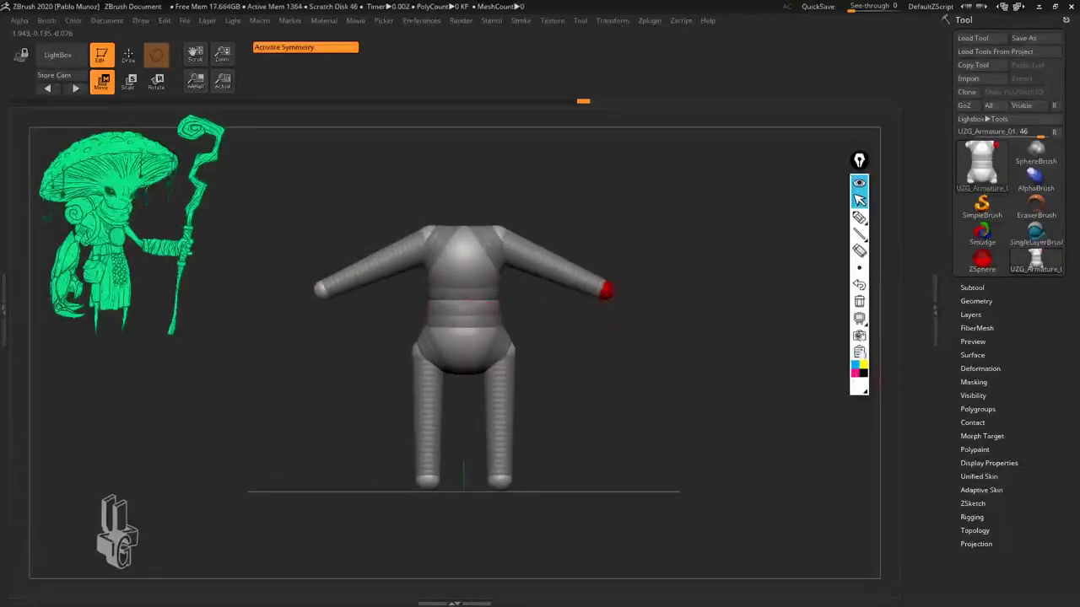
Step: Write "A-pose" and "T-pose" in white beside the figure and underline both labels
{"action": "left_click", "coordinate": [858, 216]}
{"action": "left_click", "coordinate": [859, 390]}
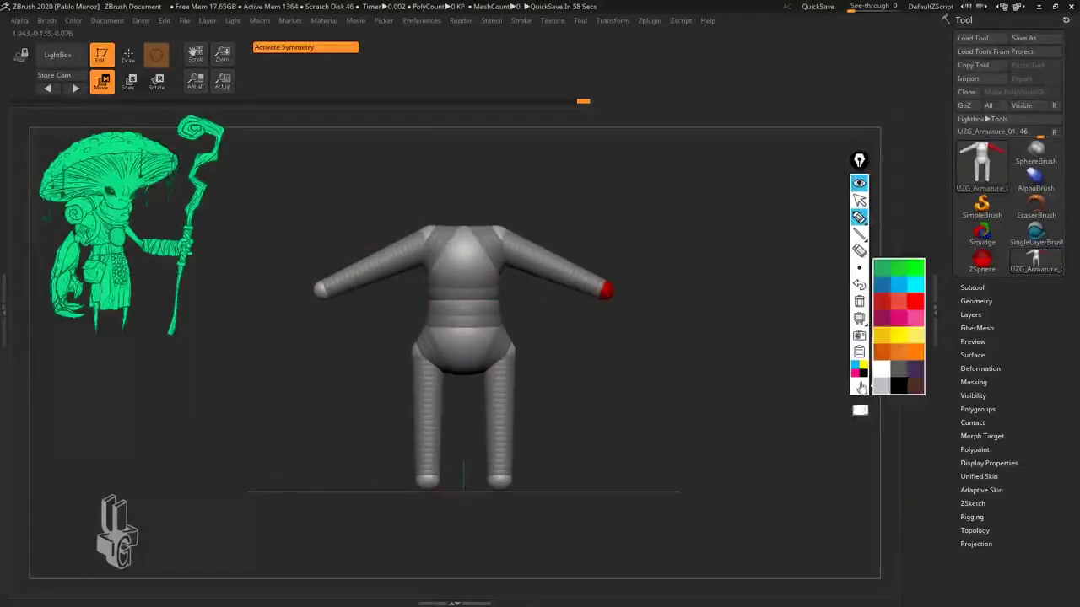
{"action": "left_click", "coordinate": [880, 375]}
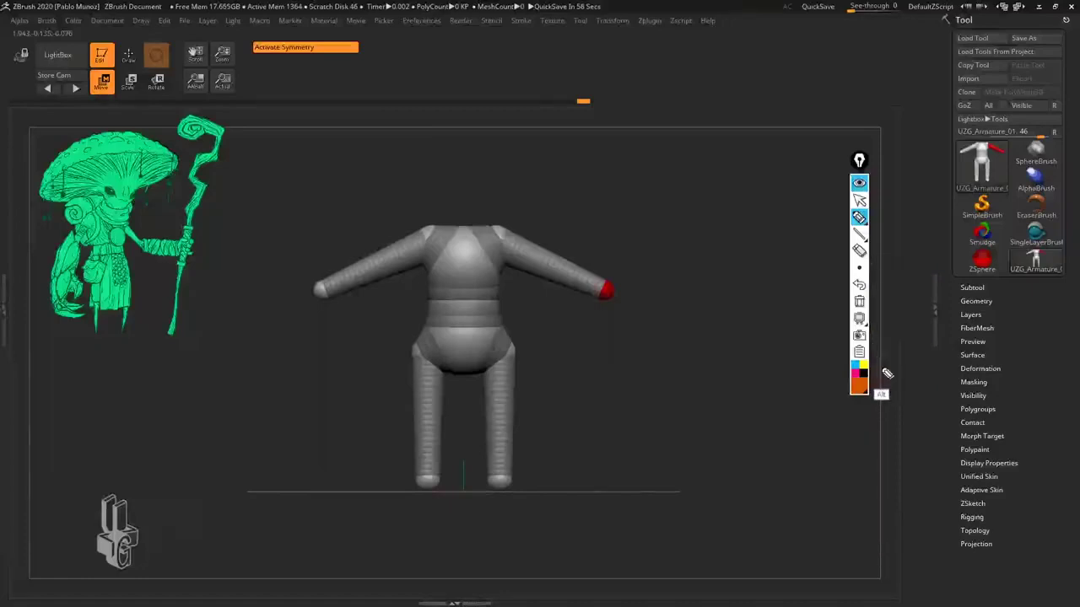
{"action": "left_click", "coordinate": [860, 391]}
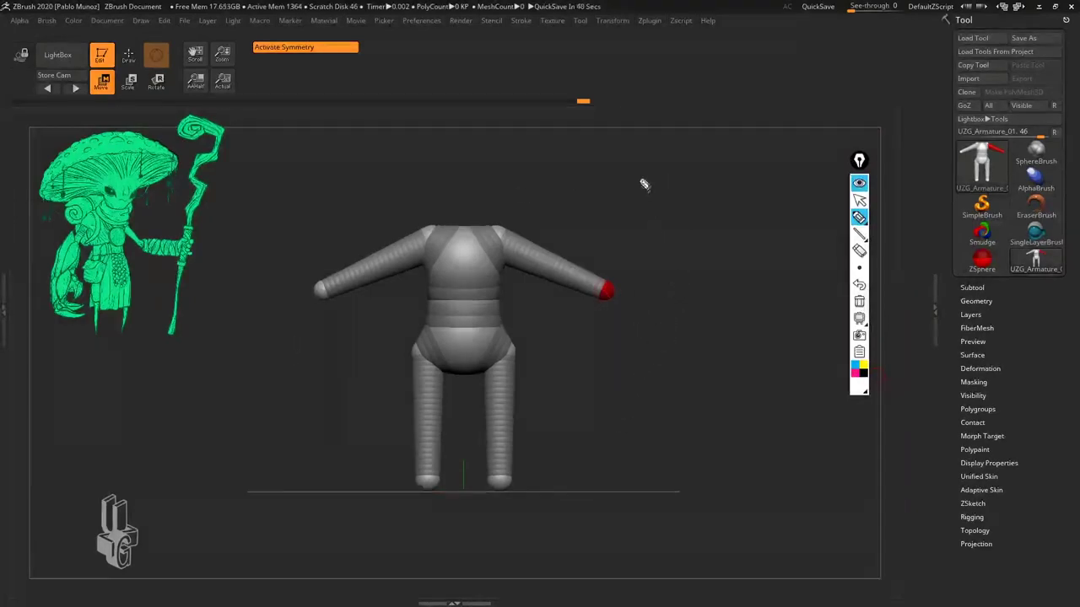
{"action": "left_click_drag", "start_coordinate": [675, 173], "coordinate": [693, 180]}
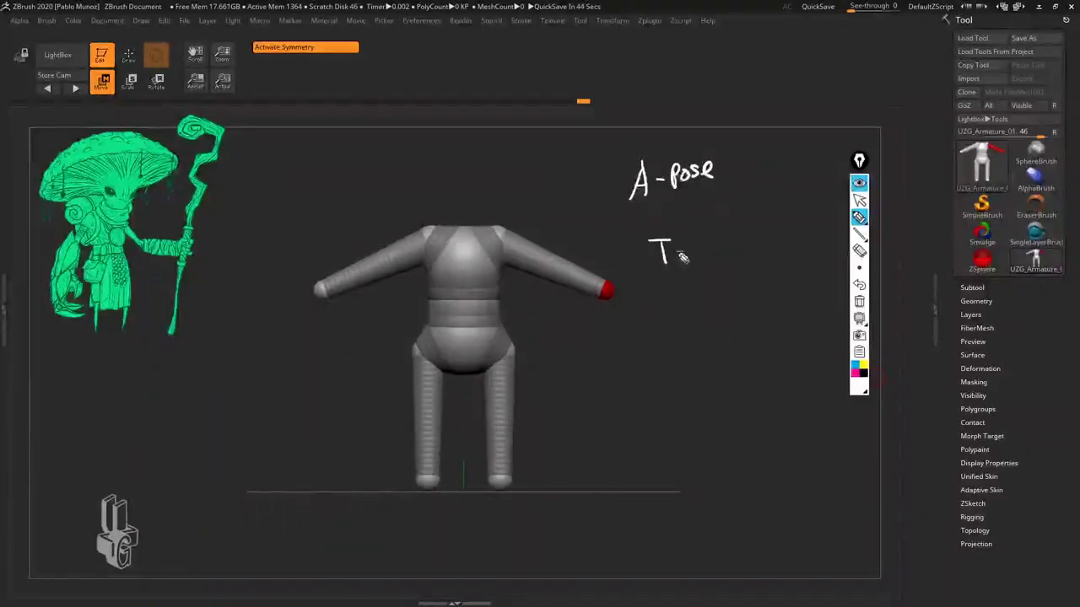
{"action": "mouse_move", "coordinate": [682, 257]}
{"action": "left_mouse_down"}
{"action": "mouse_move", "coordinate": [714, 237]}
{"action": "mouse_move", "coordinate": [732, 242]}
{"action": "left_mouse_up"}
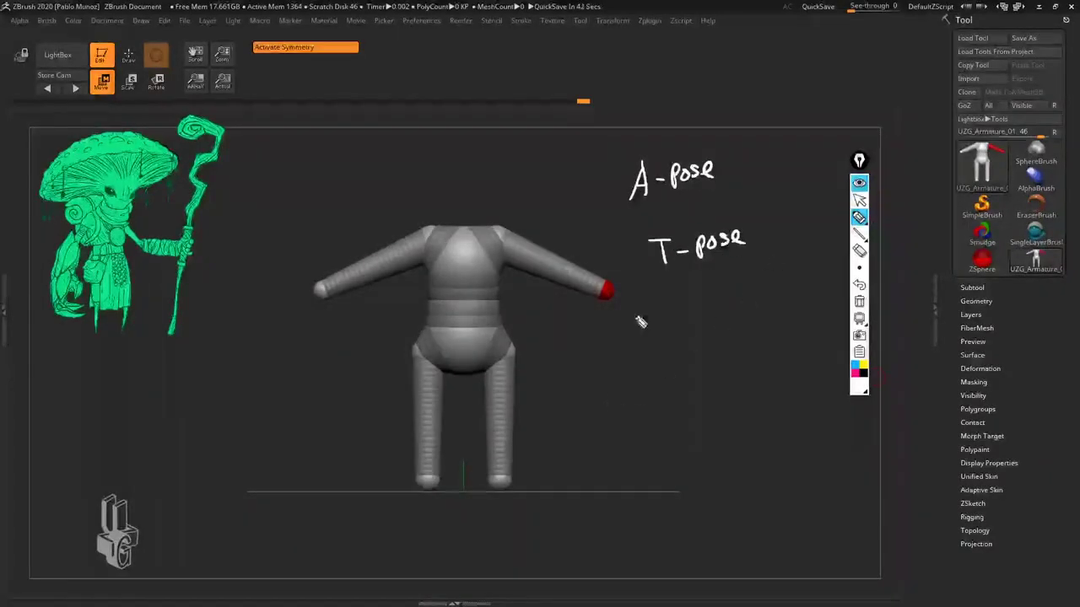
{"action": "left_click_drag", "start_coordinate": [630, 203], "coordinate": [718, 185]}
{"action": "left_click_drag", "start_coordinate": [665, 268], "coordinate": [750, 257]}
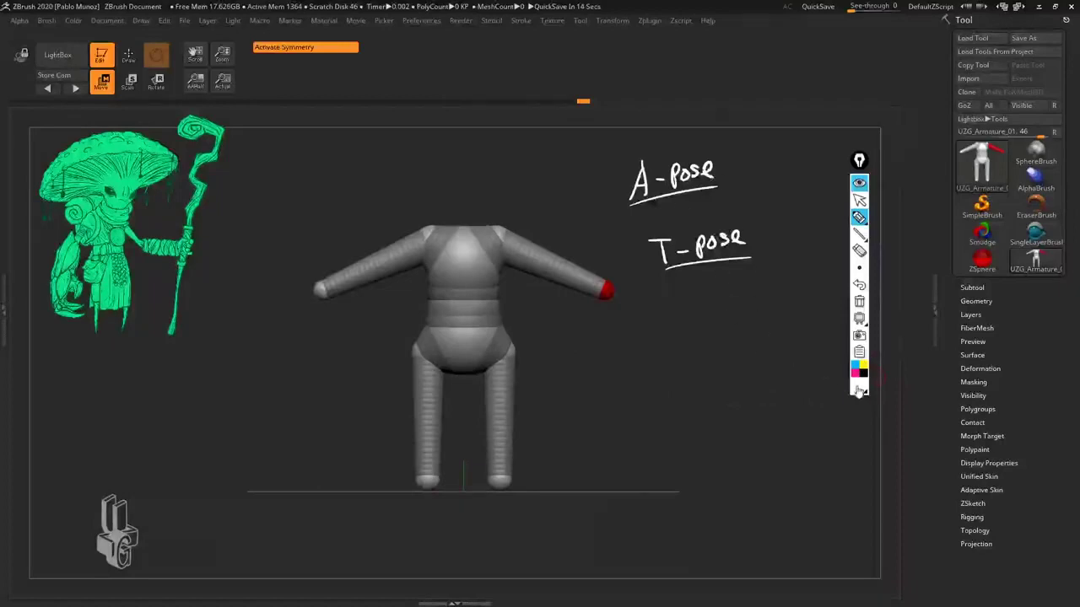
Step: Hide the annotations and raise the hand ZSpheres so both arms extend horizontally in a T-pose
{"action": "left_click", "coordinate": [861, 388]}
{"action": "left_click", "coordinate": [860, 201]}
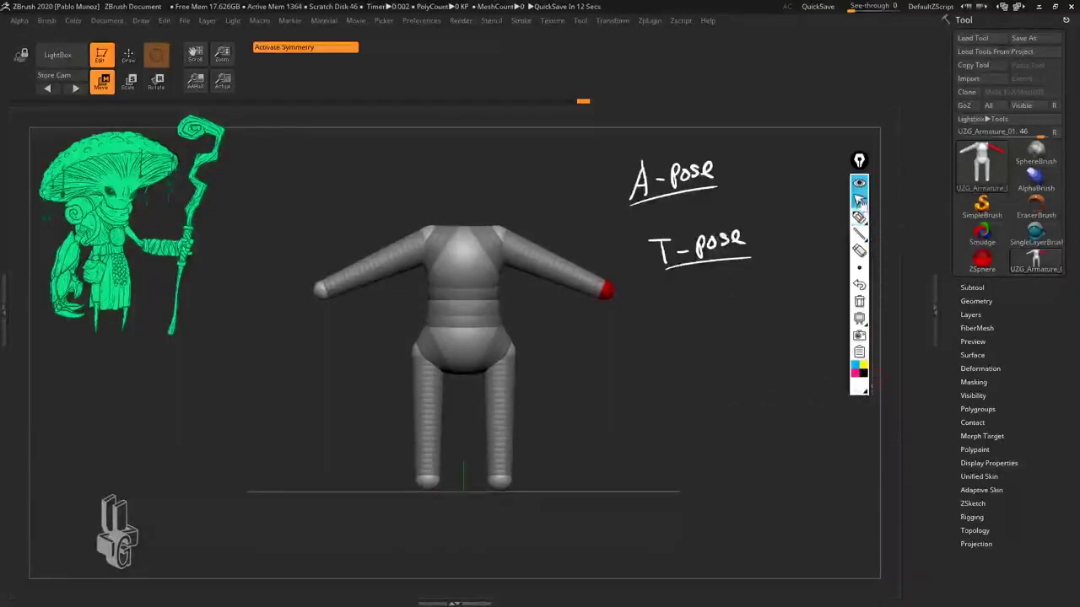
{"action": "left_click", "coordinate": [859, 184]}
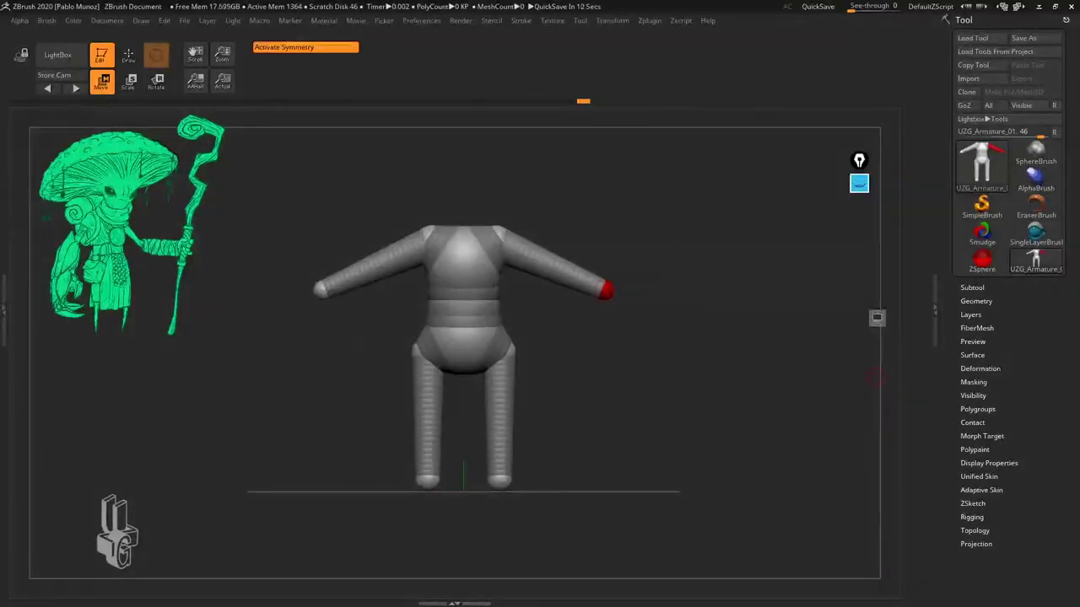
{"action": "left_click_drag", "start_coordinate": [605, 291], "coordinate": [655, 246]}
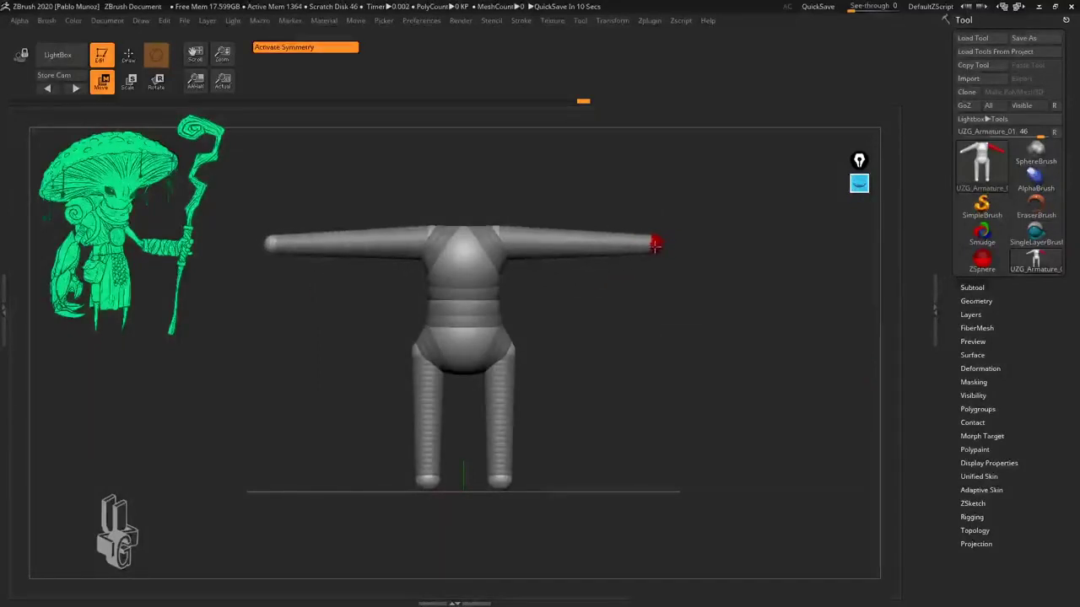
Step: Show the annotations again, clear the labels, and draw a magenta T along the arms and down the body's centre
{"action": "left_click", "coordinate": [859, 183]}
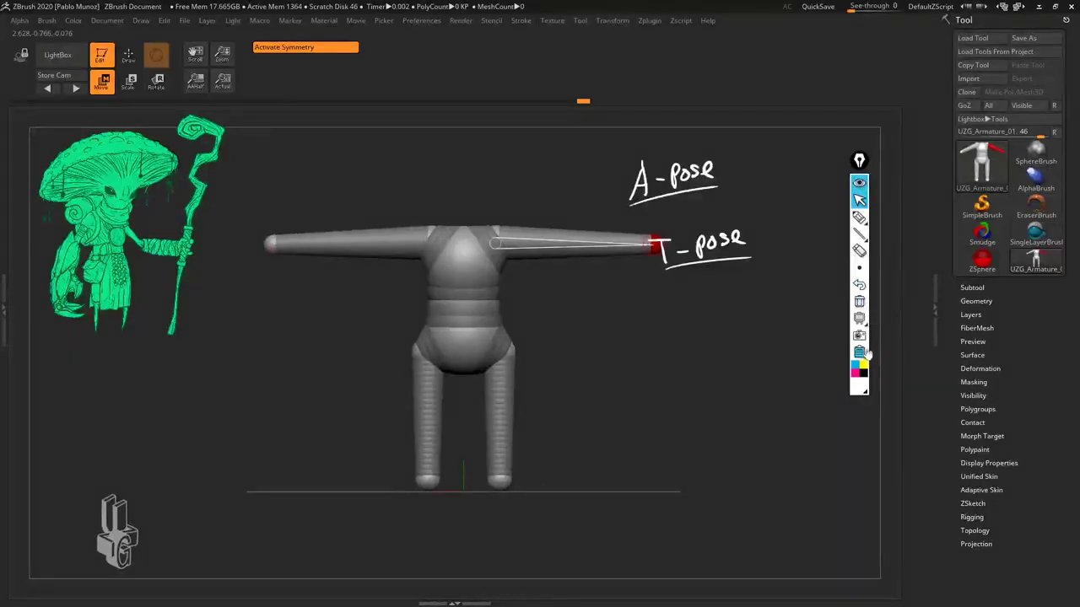
{"action": "left_click", "coordinate": [860, 301]}
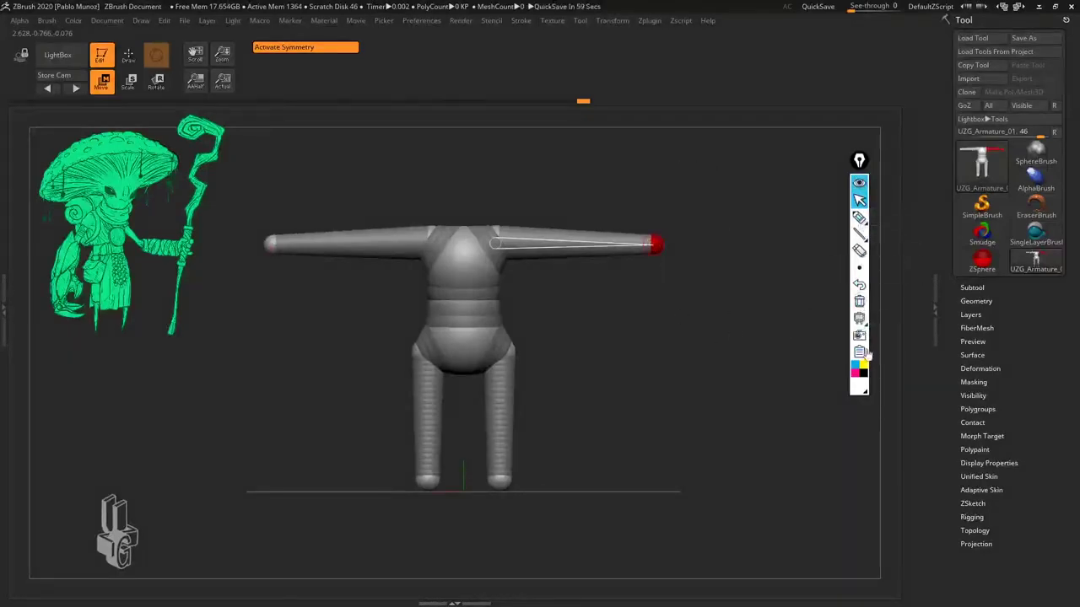
{"action": "left_click", "coordinate": [855, 373]}
{"action": "left_click", "coordinate": [859, 217]}
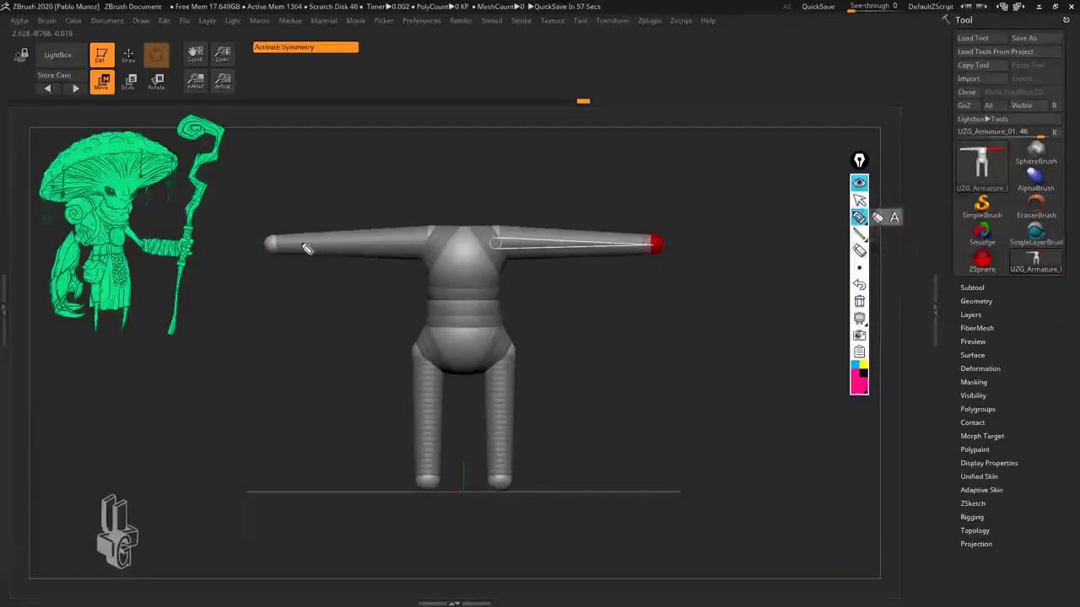
{"action": "left_click_drag", "start_coordinate": [306, 246], "coordinate": [650, 244]}
{"action": "mouse_move", "coordinate": [471, 331]}
{"action": "left_mouse_down"}
{"action": "mouse_move", "coordinate": [467, 505]}
{"action": "mouse_move", "coordinate": [468, 485]}
{"action": "left_mouse_up"}
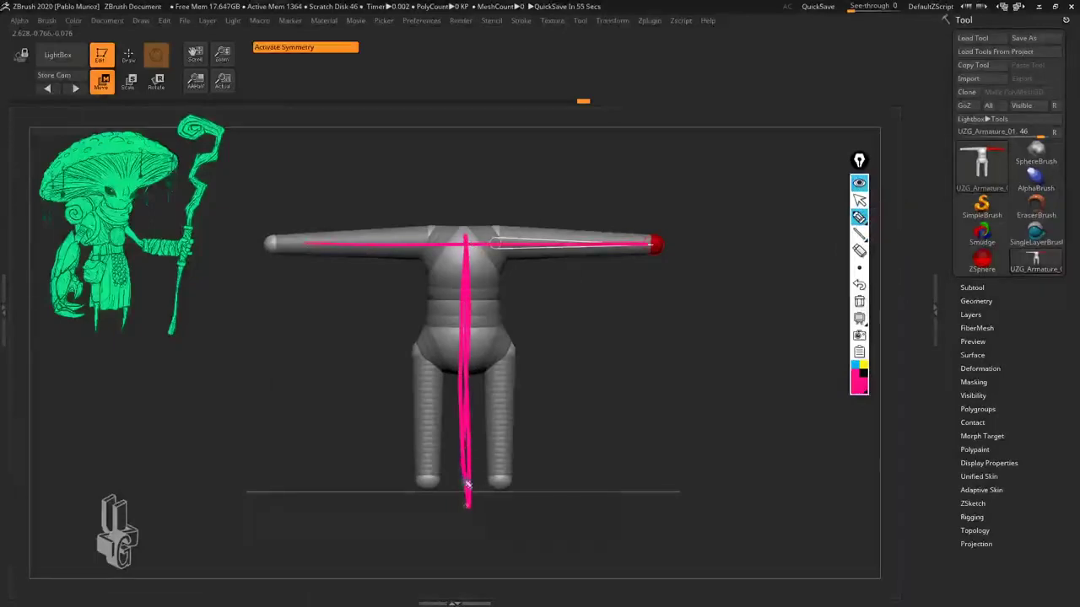
{"action": "left_click_drag", "start_coordinate": [643, 241], "coordinate": [326, 251]}
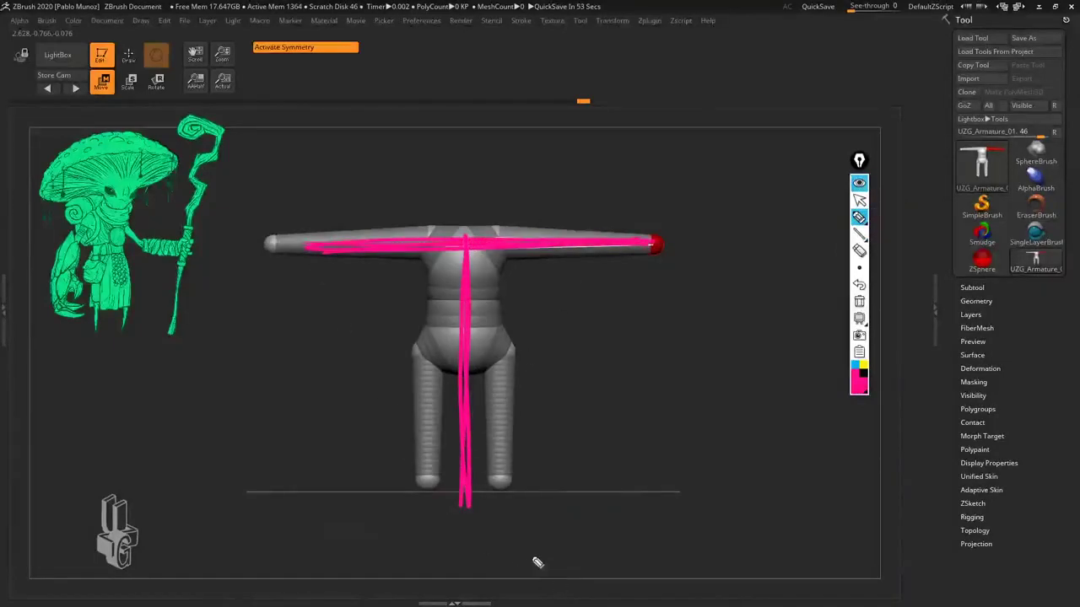
Step: Lower the hand ZSpheres so the arms slope down in an A-pose, and choose yellow for the annotation pen
{"action": "left_click", "coordinate": [858, 200]}
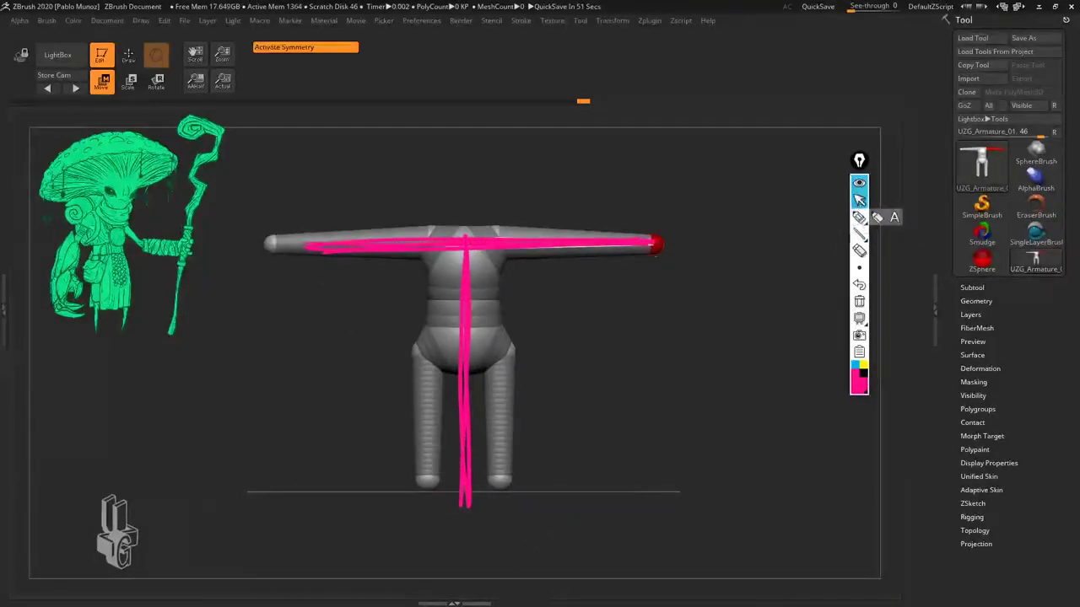
{"action": "left_click_drag", "start_coordinate": [656, 245], "coordinate": [608, 333]}
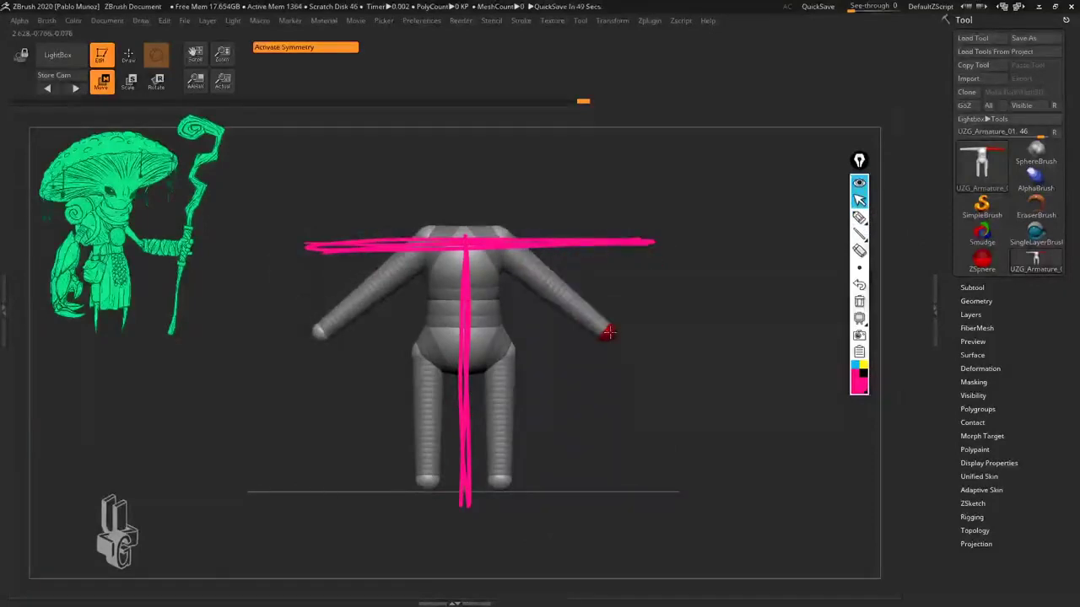
{"action": "left_click", "coordinate": [859, 387]}
{"action": "left_click", "coordinate": [906, 268]}
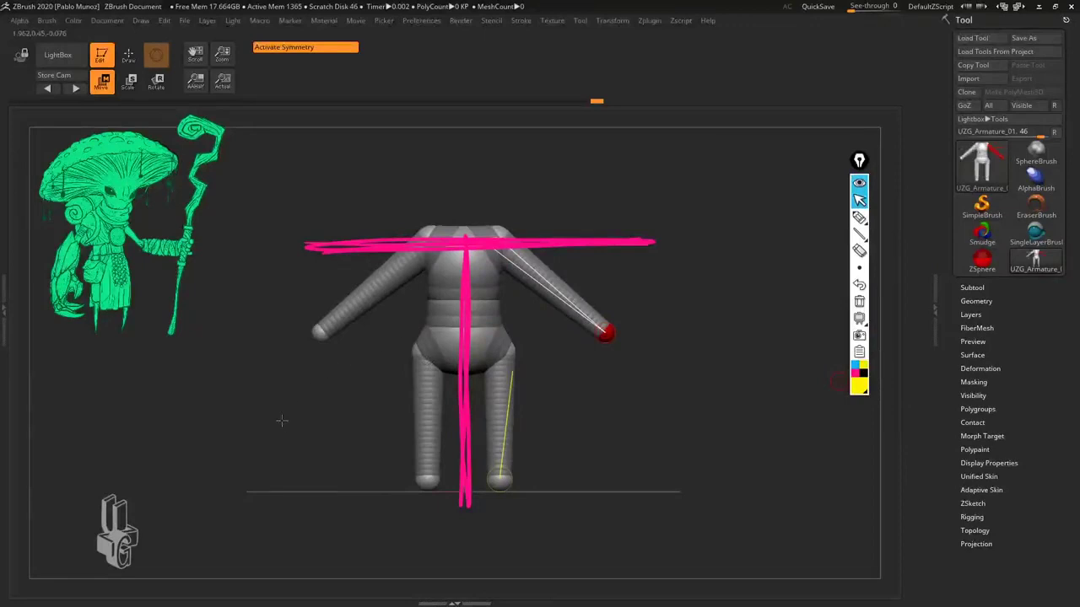
Step: Draw a yellow A over the figure with its sides along the sloping arms and a crossbar between the hands, and hide the annotations
{"action": "mouse_move", "coordinate": [282, 422]}
{"action": "left_mouse_down"}
{"action": "mouse_move", "coordinate": [306, 398]}
{"action": "mouse_move", "coordinate": [294, 372]}
{"action": "mouse_move", "coordinate": [268, 404]}
{"action": "left_mouse_up"}
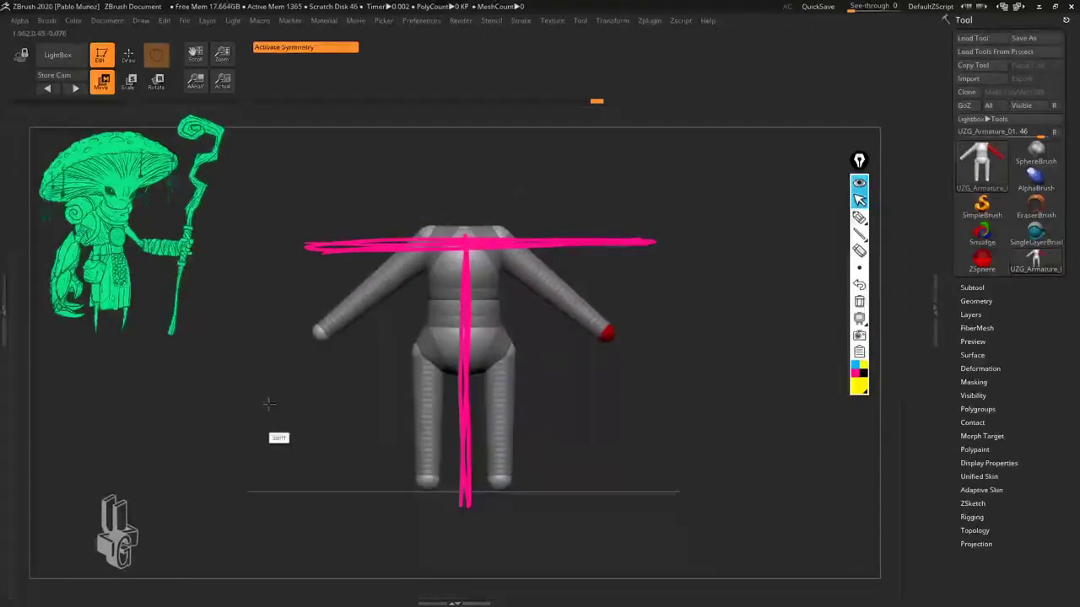
{"action": "left_click", "coordinate": [859, 219]}
{"action": "mouse_move", "coordinate": [257, 449]}
{"action": "left_mouse_down"}
{"action": "mouse_move", "coordinate": [447, 220]}
{"action": "mouse_move", "coordinate": [504, 253]}
{"action": "mouse_move", "coordinate": [698, 435]}
{"action": "mouse_move", "coordinate": [447, 213]}
{"action": "mouse_move", "coordinate": [262, 447]}
{"action": "mouse_move", "coordinate": [329, 353]}
{"action": "mouse_move", "coordinate": [611, 325]}
{"action": "mouse_move", "coordinate": [638, 384]}
{"action": "left_mouse_up"}
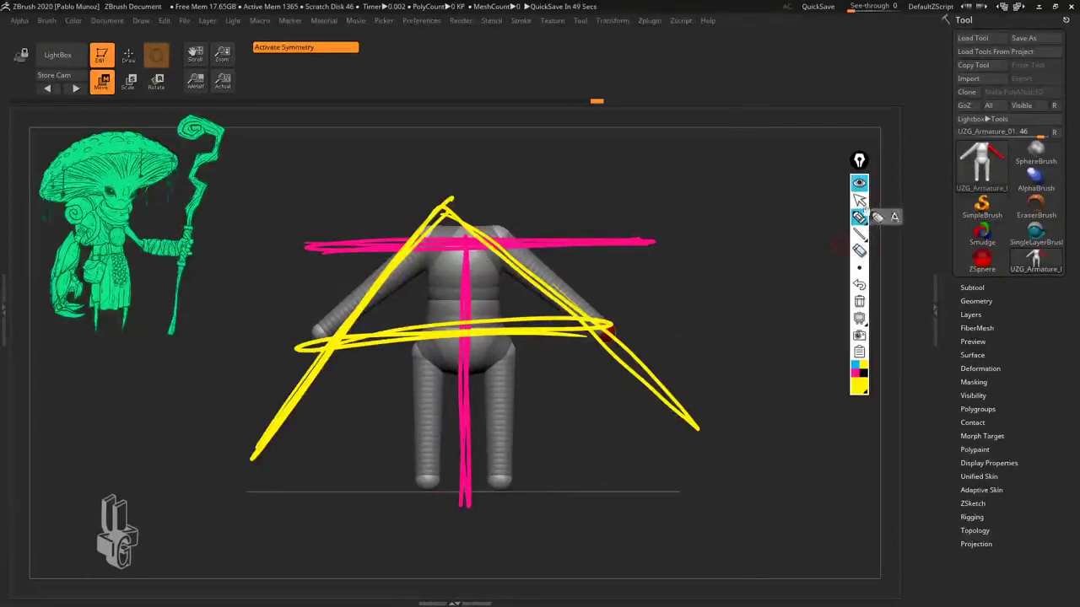
{"action": "left_click", "coordinate": [859, 185]}
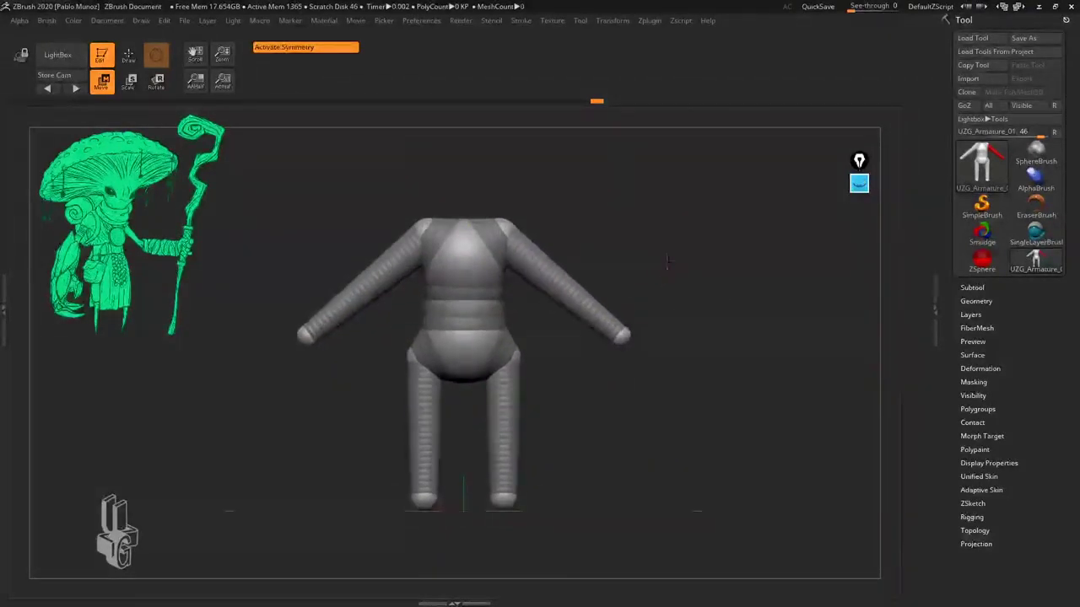
Step: Examine the A-pose armature from the front, side and three-quarter views to check how the limbs line up in depth
{"action": "mouse_move", "coordinate": [624, 335]}
{"action": "left_mouse_down"}
{"action": "mouse_move", "coordinate": [627, 361]}
{"action": "mouse_move", "coordinate": [619, 353]}
{"action": "mouse_move", "coordinate": [631, 352]}
{"action": "left_mouse_up"}
{"action": "mouse_move", "coordinate": [631, 349]}
{"action": "right_mouse_down", "text": "shift"}
{"action": "mouse_move", "coordinate": [712, 338]}
{"action": "mouse_move", "coordinate": [591, 333]}
{"action": "mouse_move", "coordinate": [700, 341]}
{"action": "mouse_move", "coordinate": [653, 329]}
{"action": "mouse_move", "coordinate": [682, 350]}
{"action": "mouse_move", "coordinate": [646, 292]}
{"action": "mouse_move", "coordinate": [706, 321]}
{"action": "mouse_move", "coordinate": [615, 345]}
{"action": "mouse_move", "coordinate": [626, 325]}
{"action": "mouse_move", "coordinate": [650, 342]}
{"action": "mouse_move", "coordinate": [594, 359]}
{"action": "mouse_move", "coordinate": [616, 373]}
{"action": "mouse_move", "coordinate": [607, 335]}
{"action": "mouse_move", "coordinate": [619, 335]}
{"action": "right_mouse_up", "text": "shift"}
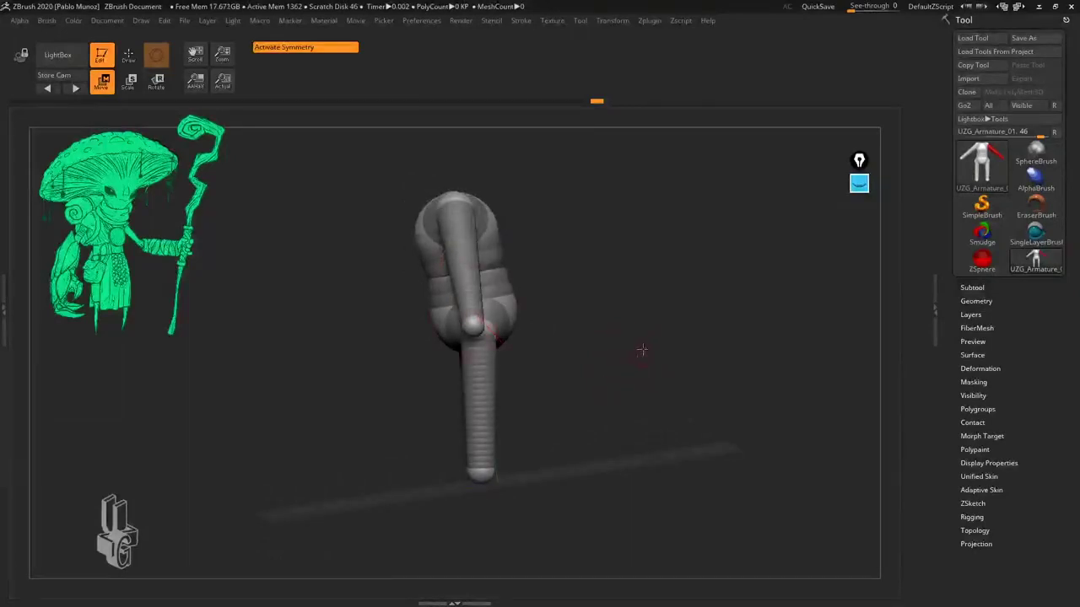
{"action": "right_click_drag", "start_coordinate": [641, 350], "coordinate": [604, 399]}
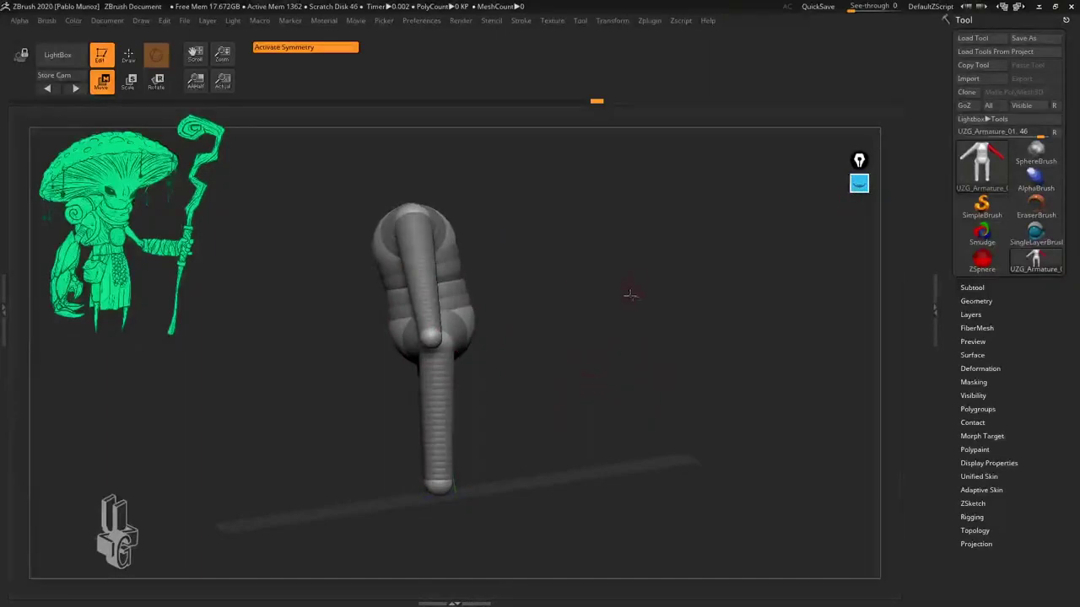
{"action": "mouse_move", "coordinate": [630, 295]}
{"action": "right_mouse_down"}
{"action": "mouse_move", "coordinate": [632, 311]}
{"action": "mouse_move", "coordinate": [719, 369]}
{"action": "mouse_move", "coordinate": [667, 422]}
{"action": "mouse_move", "coordinate": [637, 412]}
{"action": "mouse_move", "coordinate": [646, 332]}
{"action": "mouse_move", "coordinate": [622, 361]}
{"action": "mouse_move", "coordinate": [591, 335]}
{"action": "mouse_move", "coordinate": [683, 342]}
{"action": "mouse_move", "coordinate": [698, 283]}
{"action": "mouse_move", "coordinate": [641, 258]}
{"action": "mouse_move", "coordinate": [650, 299]}
{"action": "right_mouse_up"}
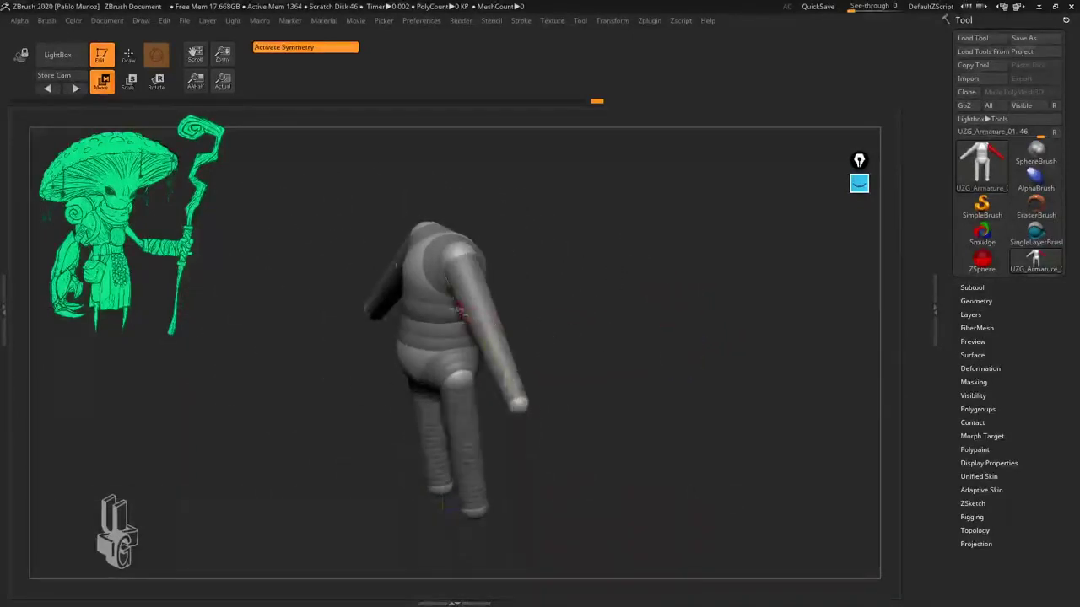
{"action": "right_click_drag", "start_coordinate": [459, 311], "coordinate": [668, 285]}
{"action": "left_click_drag", "start_coordinate": [719, 289], "coordinate": [646, 351], "text": "shift"}
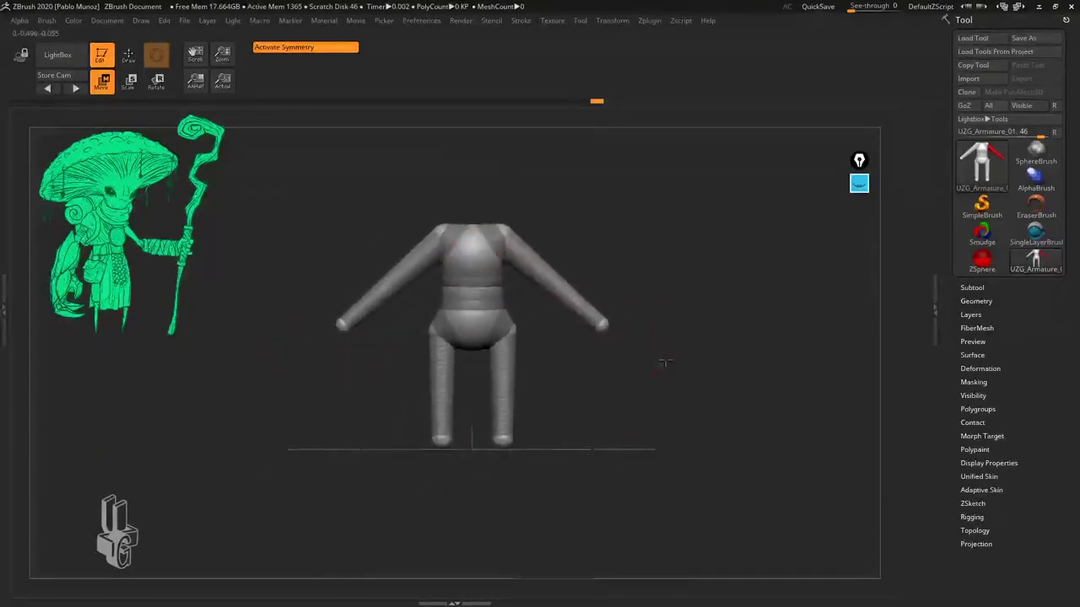
{"action": "left_click_drag", "start_coordinate": [684, 259], "coordinate": [619, 337]}
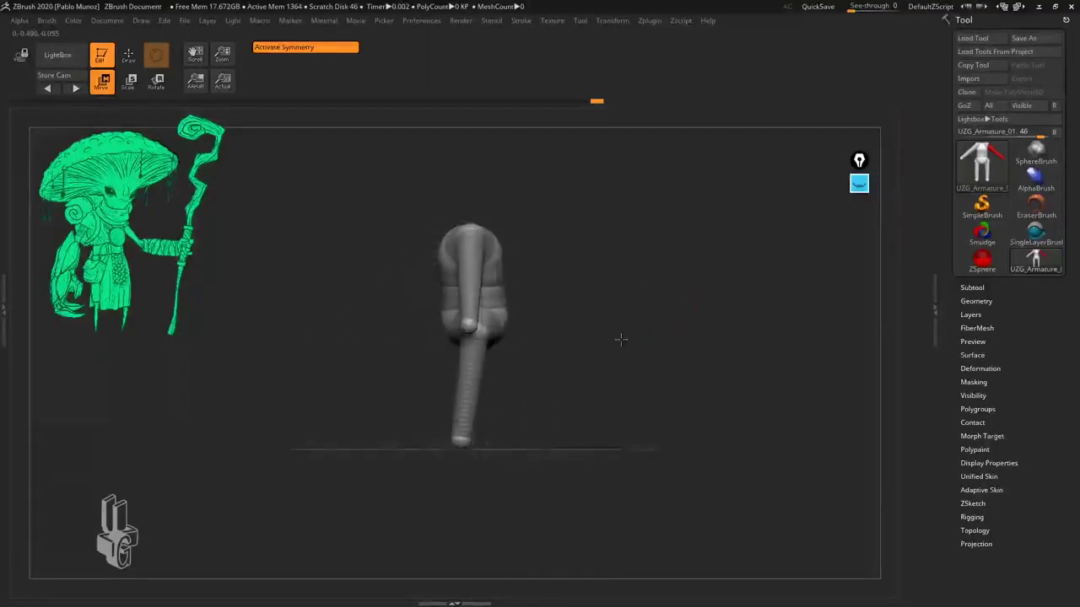
{"action": "left_click_drag", "start_coordinate": [559, 266], "coordinate": [632, 333]}
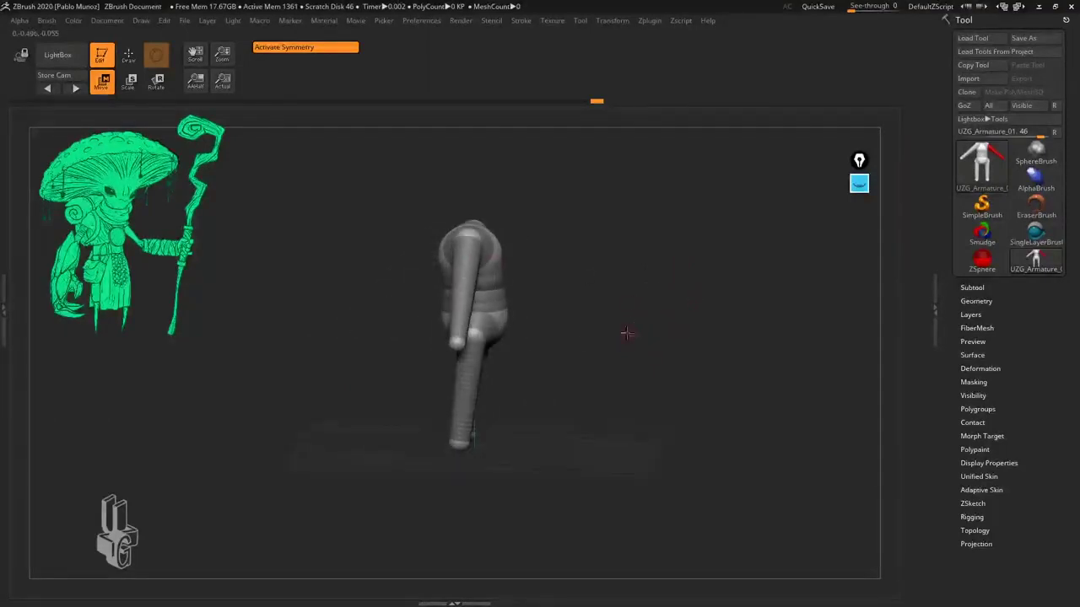
{"action": "left_click_drag", "start_coordinate": [544, 346], "coordinate": [627, 325]}
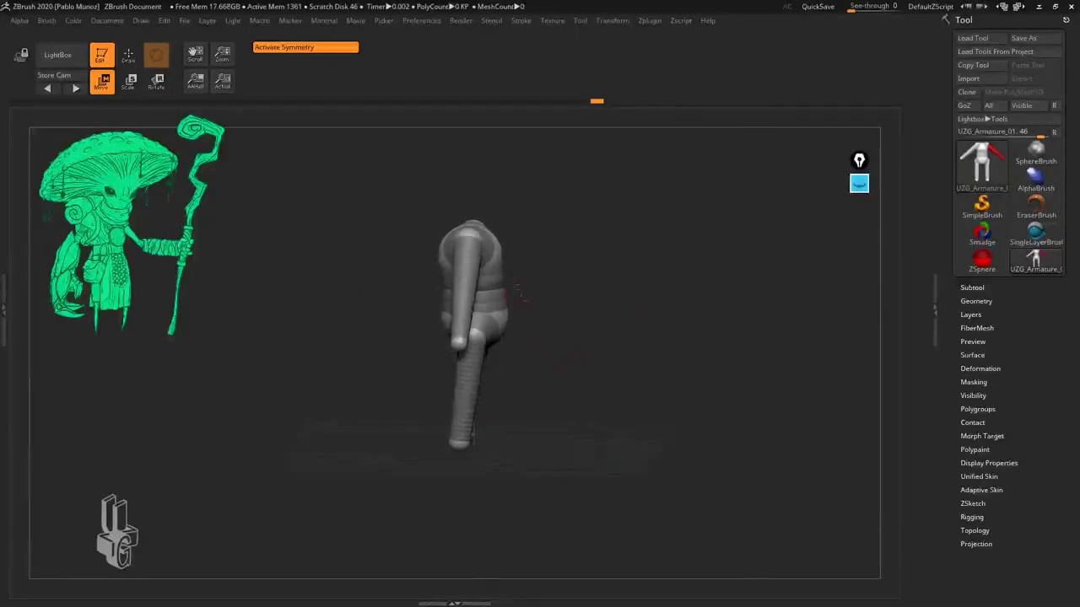
{"action": "left_click_drag", "start_coordinate": [518, 295], "coordinate": [537, 353]}
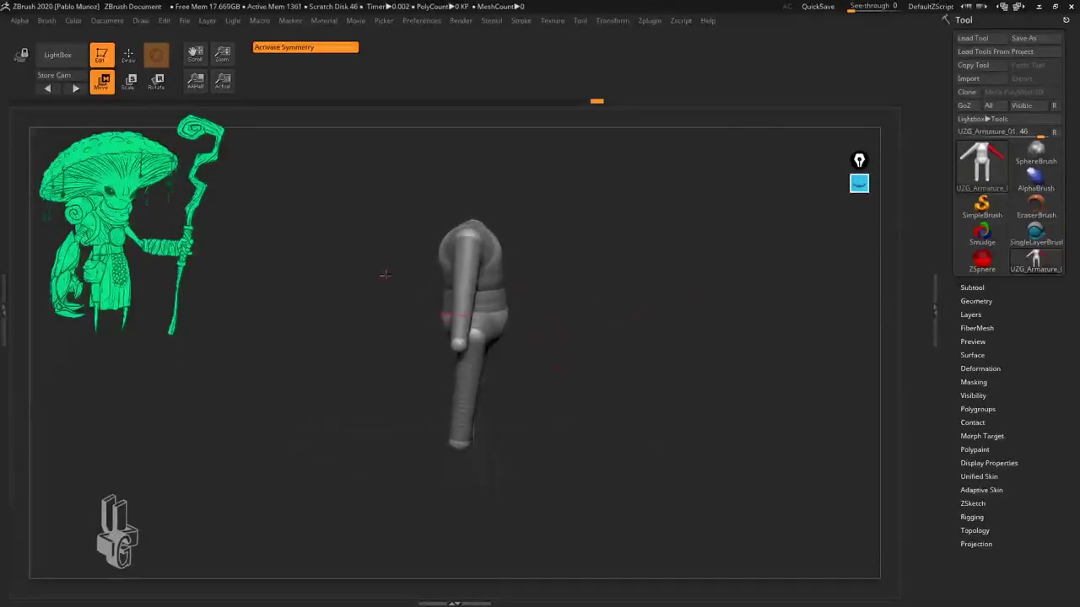
{"action": "left_click_drag", "start_coordinate": [537, 289], "coordinate": [390, 256]}
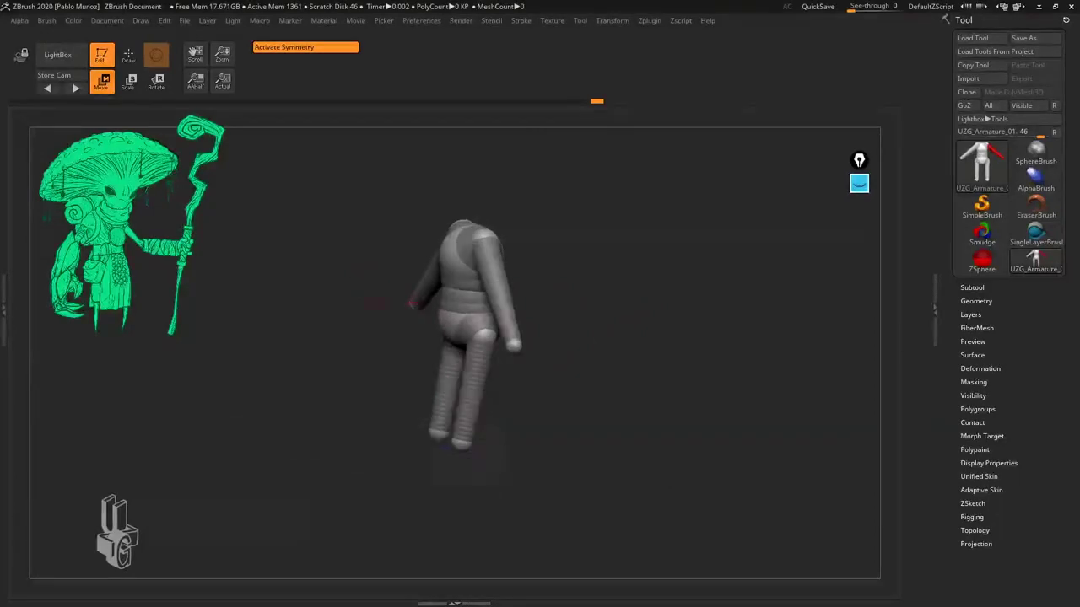
{"action": "left_click_drag", "start_coordinate": [515, 291], "coordinate": [661, 285]}
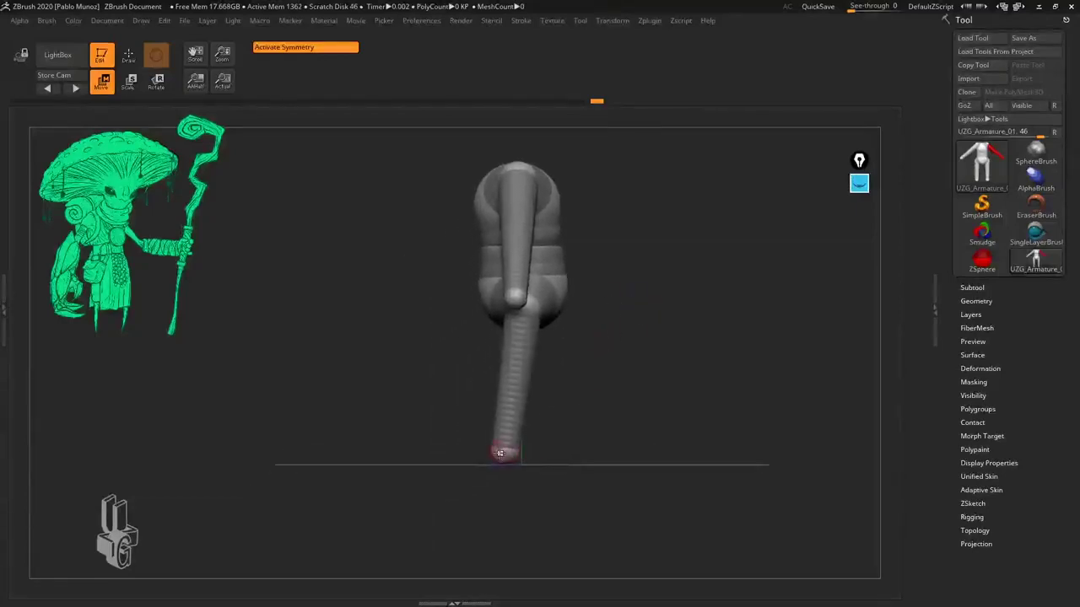
Step: In side view, straighten the legs under the hips, shift the shoulder ZSpheres back, and swing the hands forward
{"action": "left_click_drag", "start_coordinate": [500, 453], "coordinate": [522, 483]}
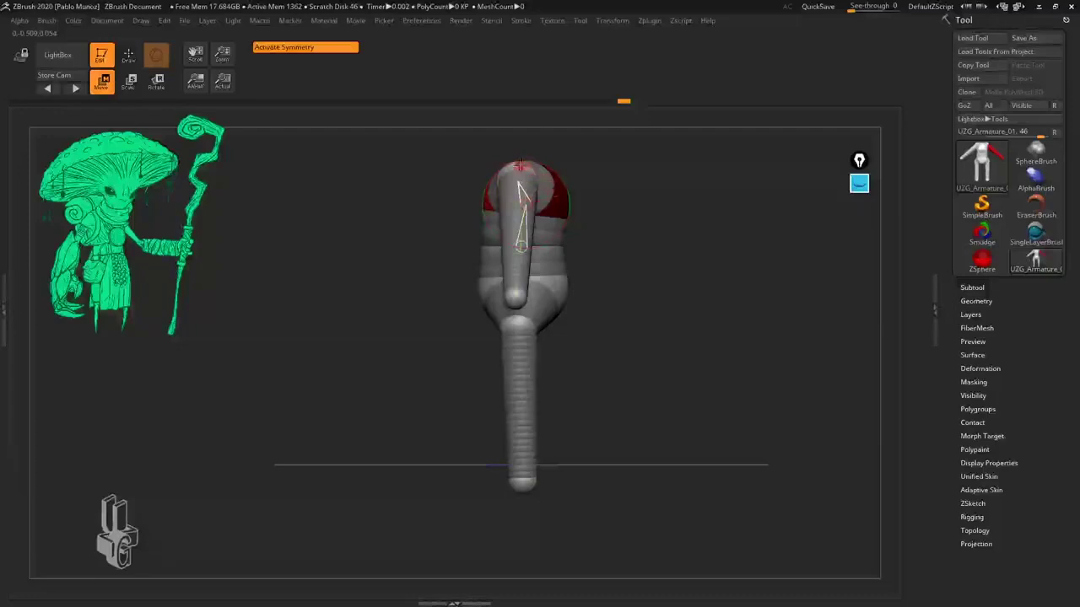
{"action": "left_click_drag", "start_coordinate": [520, 167], "coordinate": [547, 179]}
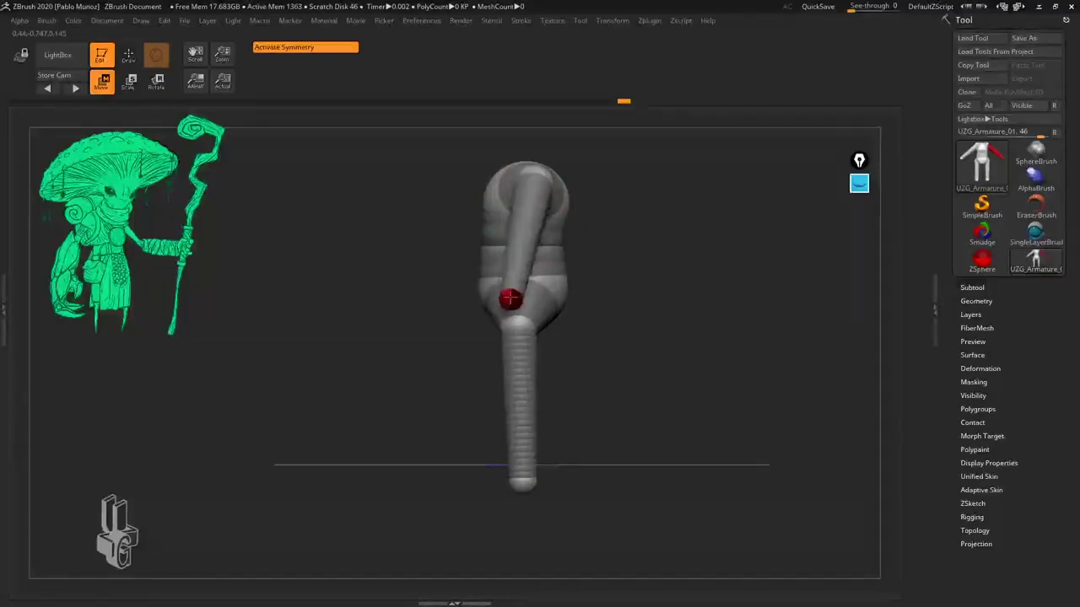
{"action": "left_click_drag", "start_coordinate": [510, 298], "coordinate": [431, 326]}
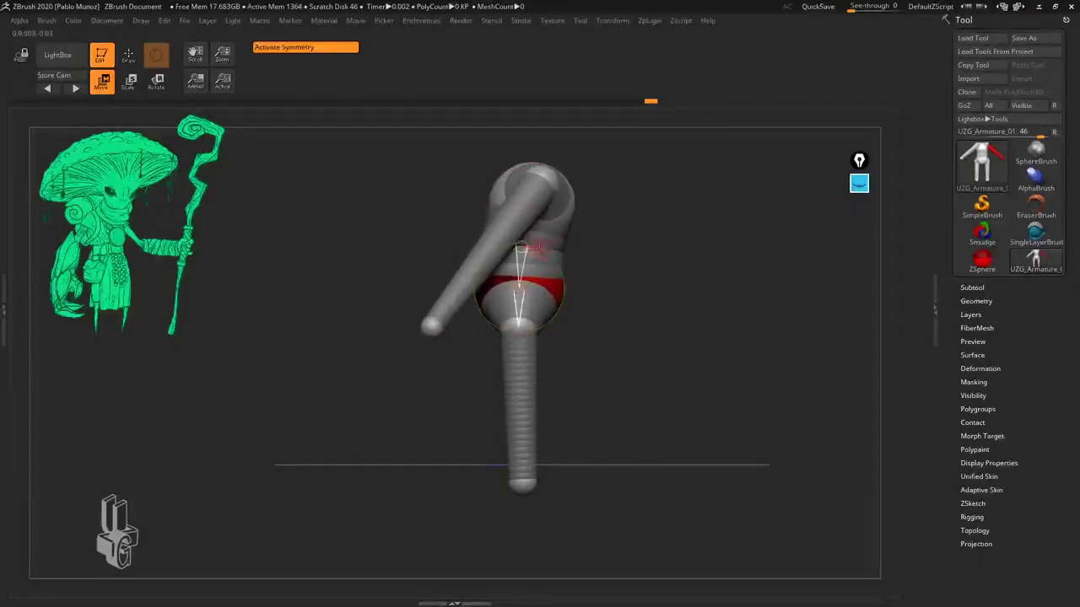
{"action": "left_click_drag", "start_coordinate": [544, 310], "coordinate": [538, 307]}
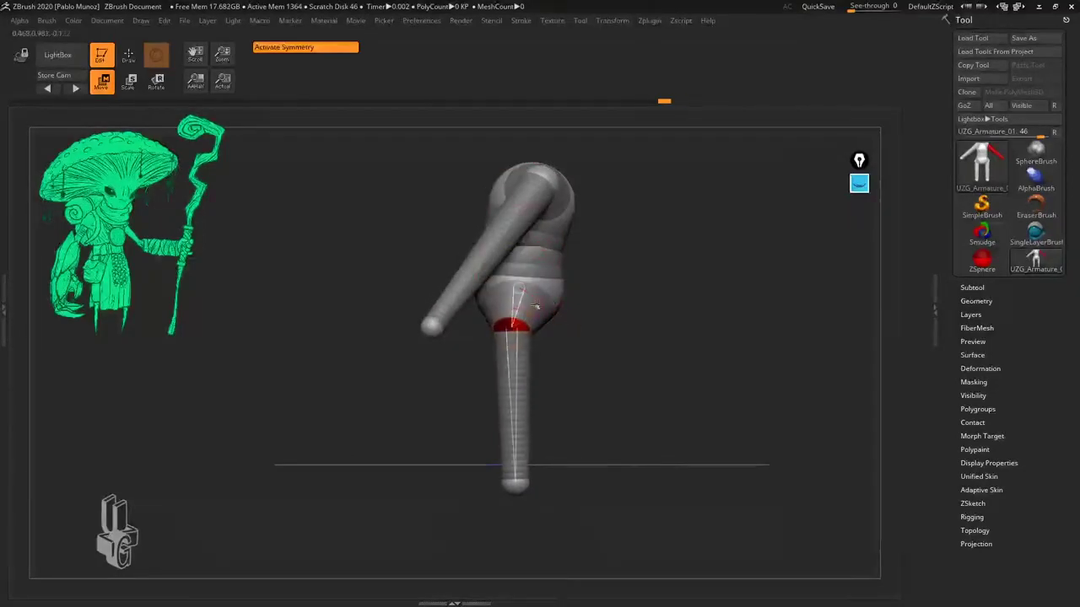
Step: In front view, move the shoulder ZSpheres slightly outward and down, and nudge the feet into line under the hips
{"action": "mouse_move", "coordinate": [553, 189]}
{"action": "left_mouse_down"}
{"action": "mouse_move", "coordinate": [548, 175]}
{"action": "mouse_move", "coordinate": [677, 211]}
{"action": "left_mouse_up"}
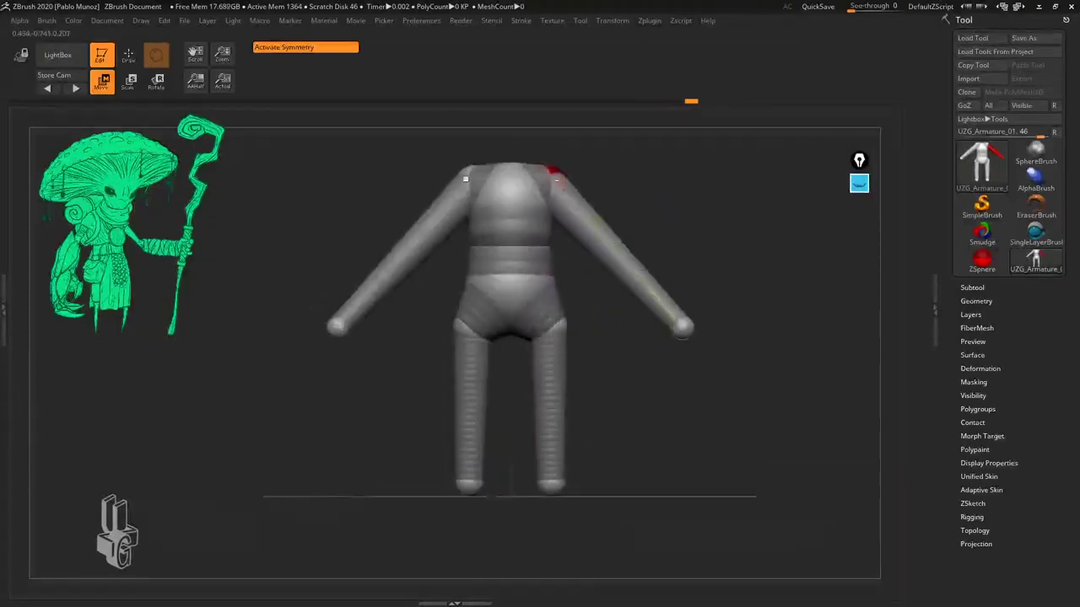
{"action": "left_click_drag", "start_coordinate": [553, 169], "coordinate": [567, 176]}
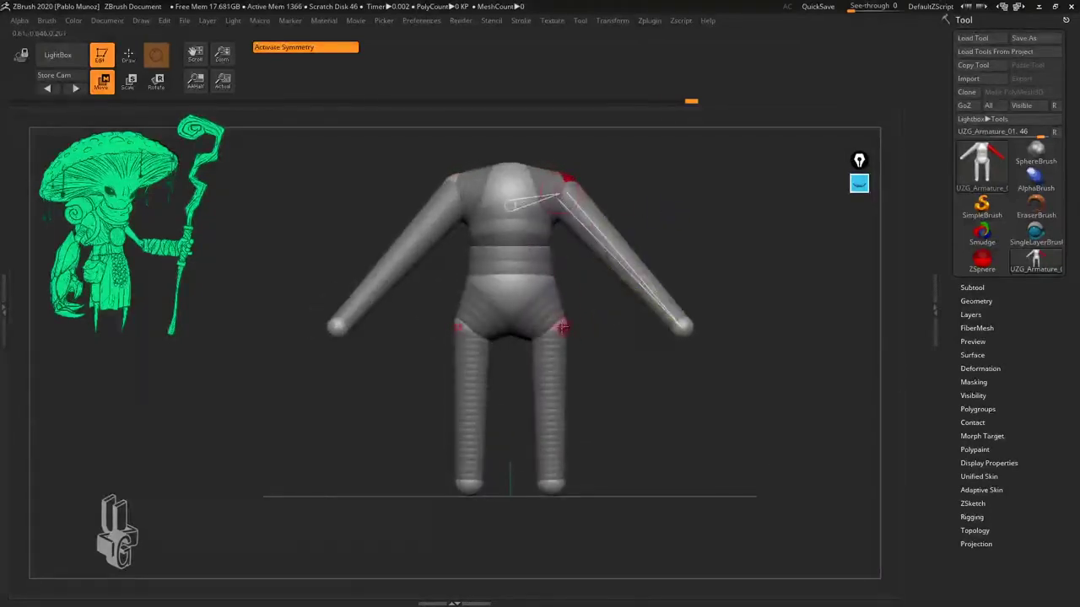
{"action": "left_click_drag", "start_coordinate": [552, 484], "coordinate": [551, 486]}
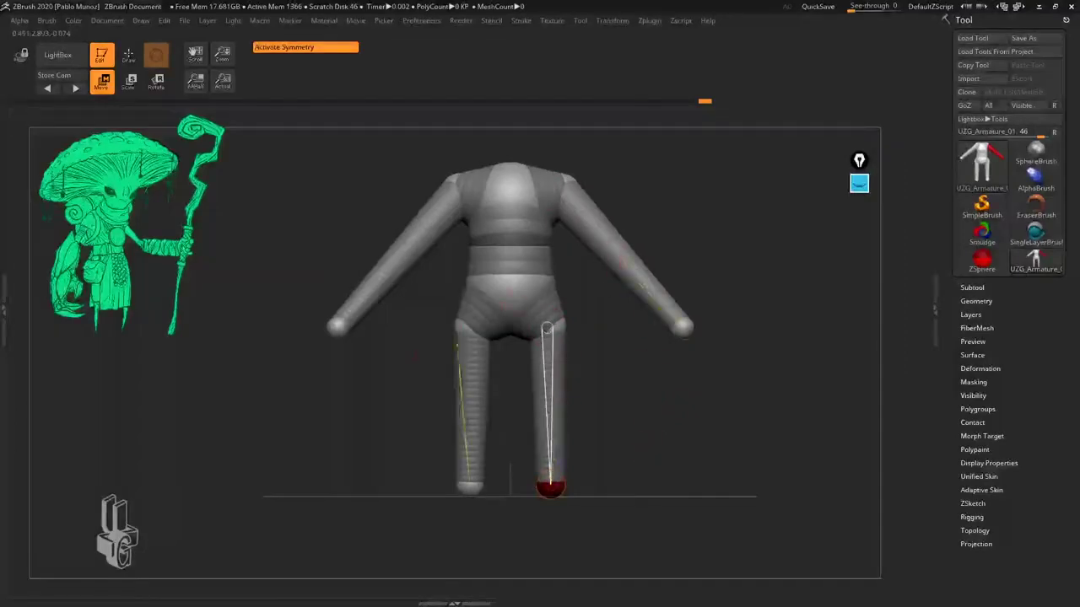
Step: Insert elbow ZSpheres midway along the arms and knee ZSpheres midway along the legs
{"action": "left_click", "coordinate": [129, 57]}
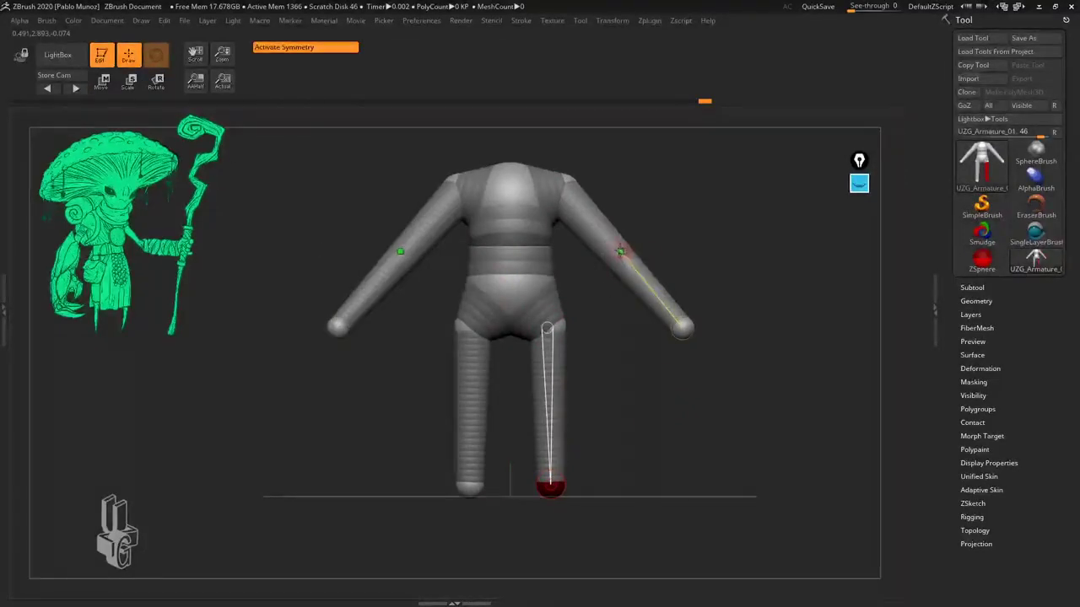
{"action": "left_click", "coordinate": [619, 251]}
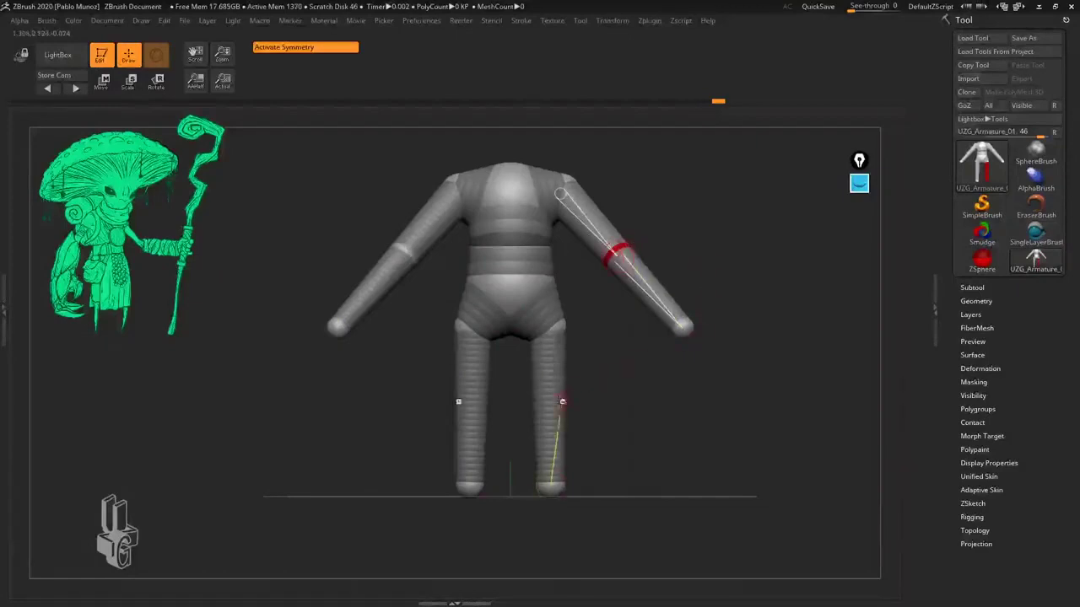
{"action": "left_click", "coordinate": [550, 403]}
Step: Add a neck ZSphere on the centre line at the top of the chest
{"action": "left_click_drag", "start_coordinate": [612, 432], "coordinate": [621, 264]}
{"action": "left_click_drag", "start_coordinate": [667, 308], "coordinate": [670, 292], "text": "alt"}
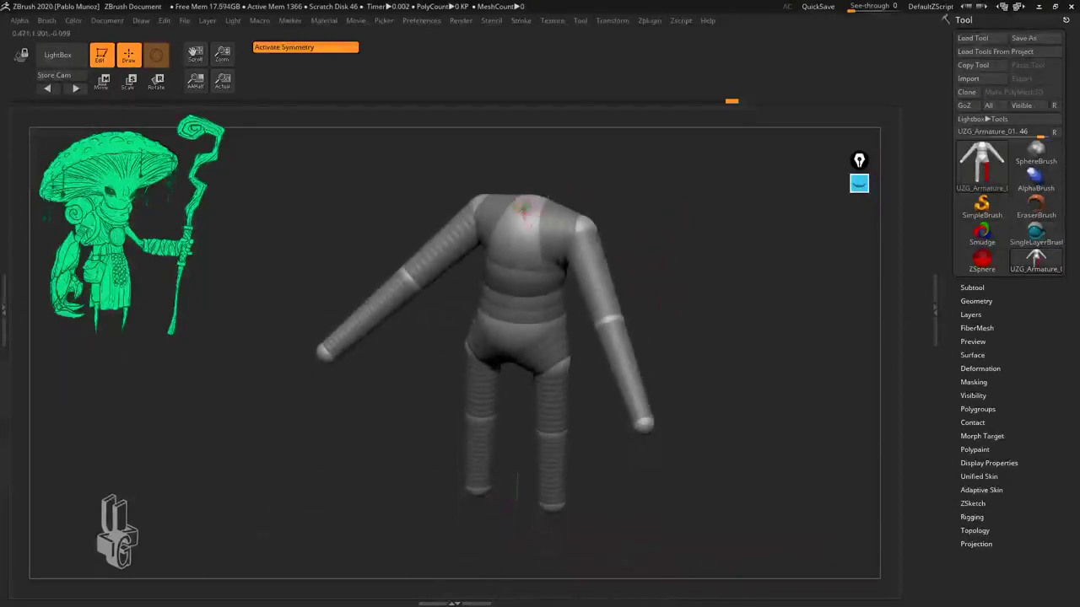
{"action": "left_click_drag", "start_coordinate": [608, 194], "coordinate": [613, 215], "text": "alt"}
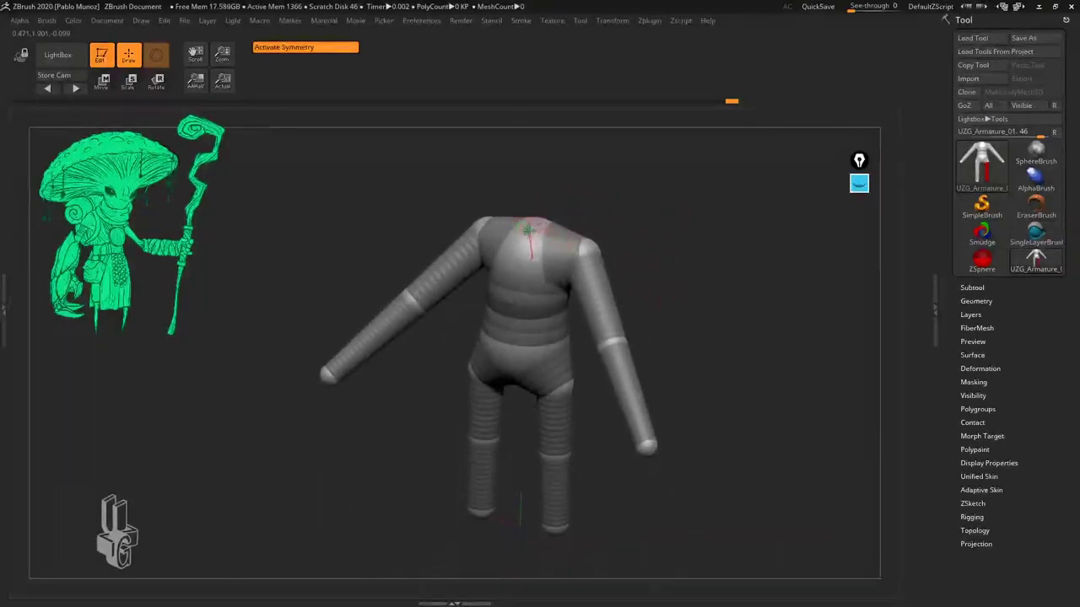
{"action": "left_click_drag", "start_coordinate": [524, 232], "coordinate": [538, 246]}
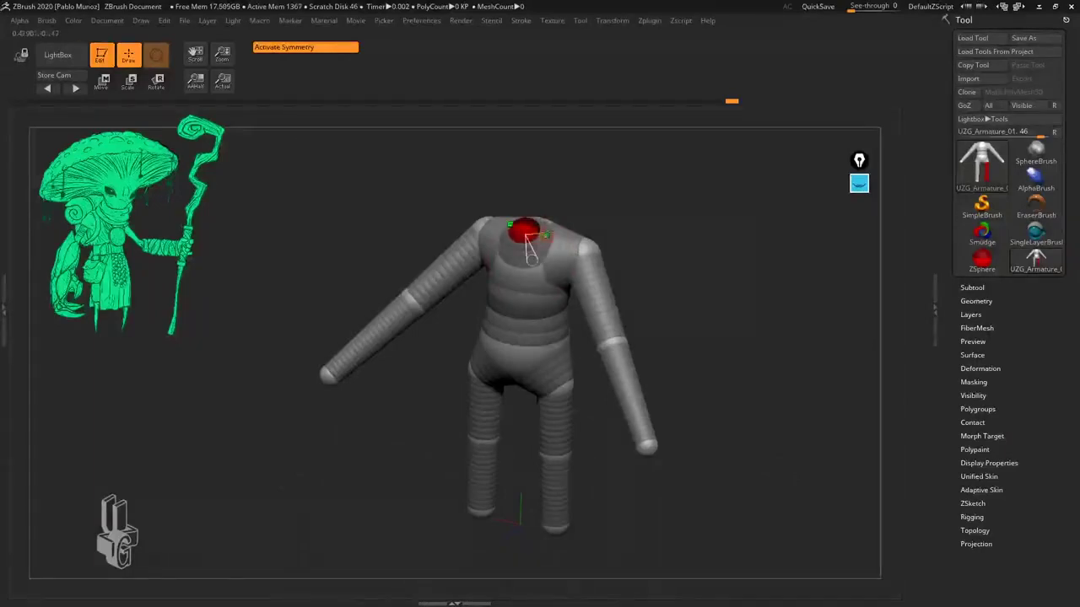
Step: Move the new neck ZSphere up and forward of the chest to form an angled neck
{"action": "left_click_drag", "start_coordinate": [655, 219], "coordinate": [576, 222]}
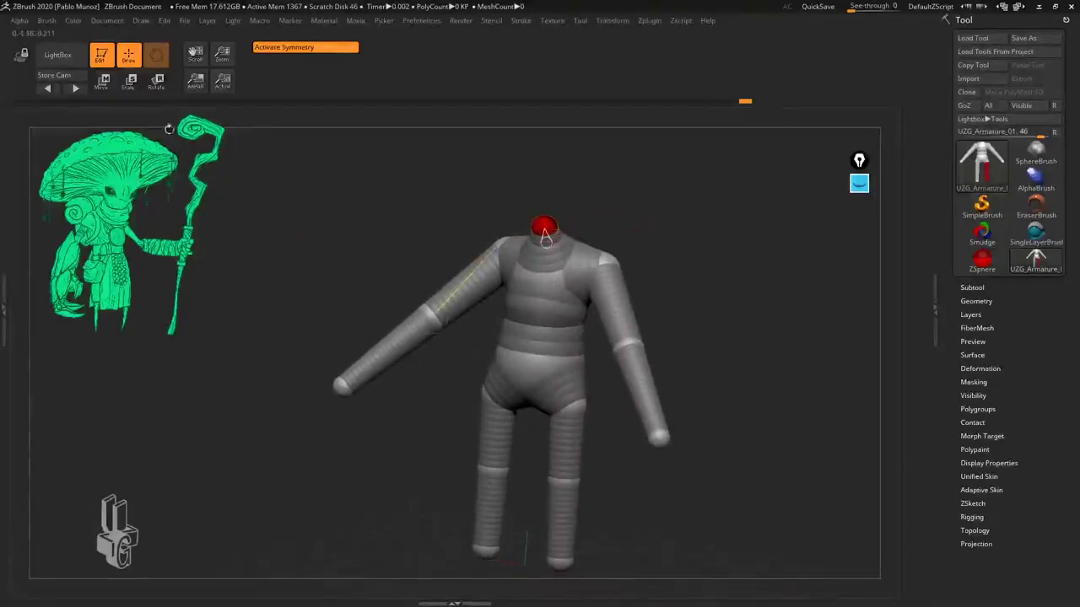
{"action": "left_click", "coordinate": [101, 81]}
{"action": "left_click_drag", "start_coordinate": [650, 397], "coordinate": [591, 338]}
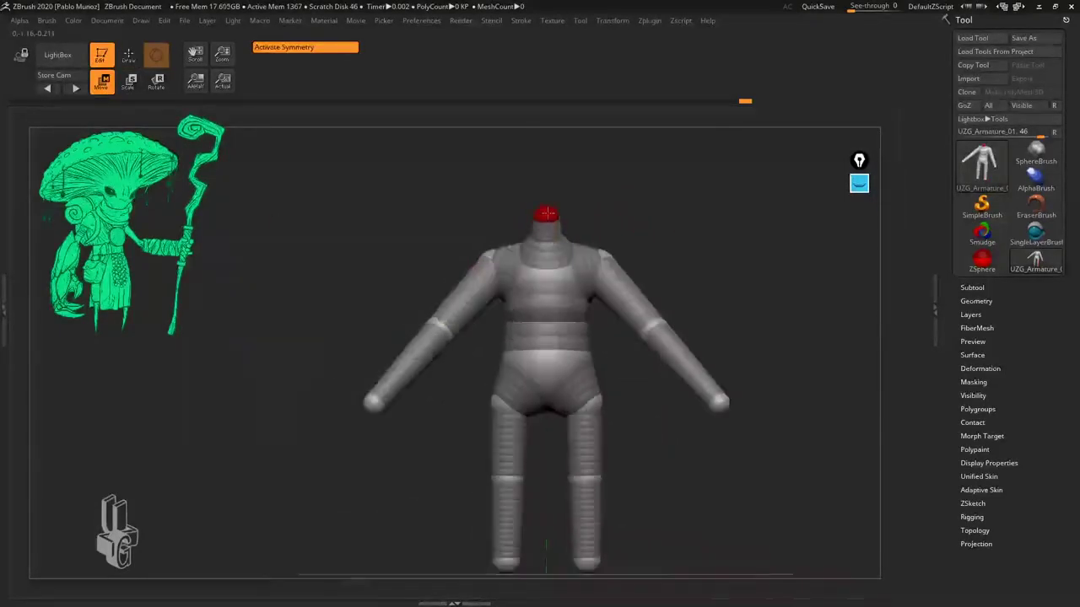
{"action": "left_click_drag", "start_coordinate": [547, 214], "coordinate": [547, 200]}
{"action": "left_click_drag", "start_coordinate": [675, 211], "coordinate": [591, 197]}
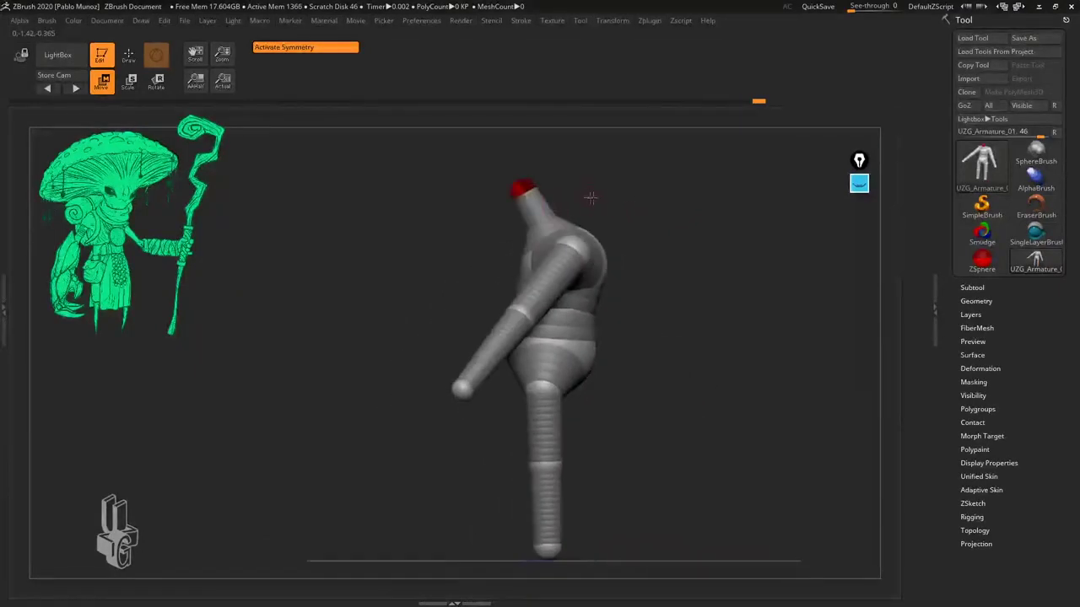
Step: Frame the neck area in side view, show the annotations, clear the old drawings, and choose a white pen
{"action": "left_click_drag", "start_coordinate": [646, 232], "coordinate": [666, 283], "text": "alt"}
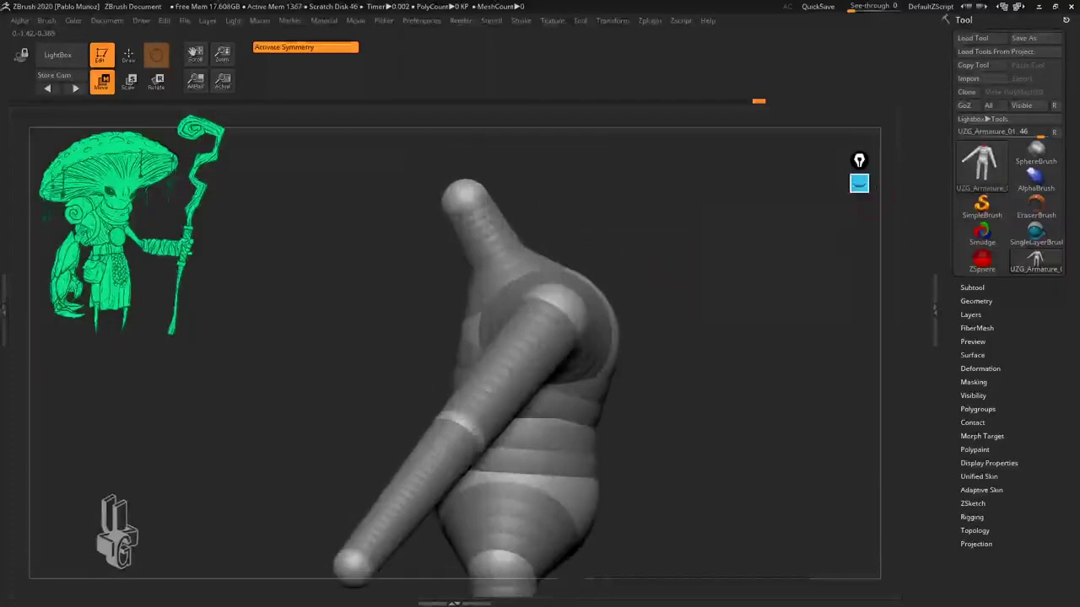
{"action": "left_click", "coordinate": [860, 184]}
{"action": "left_click", "coordinate": [860, 302]}
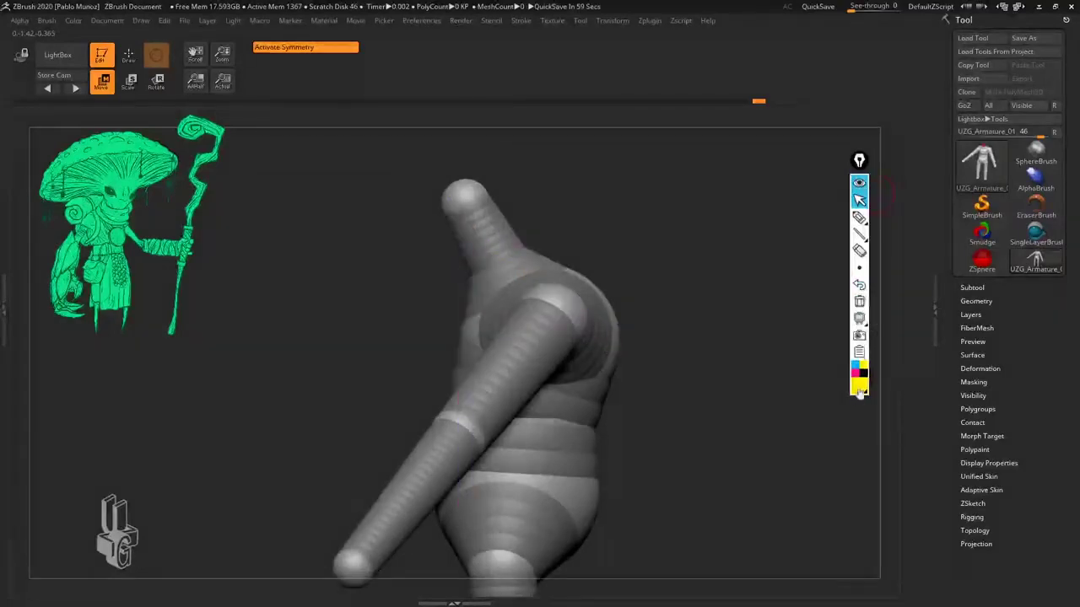
{"action": "left_click", "coordinate": [859, 392]}
{"action": "left_click", "coordinate": [885, 370]}
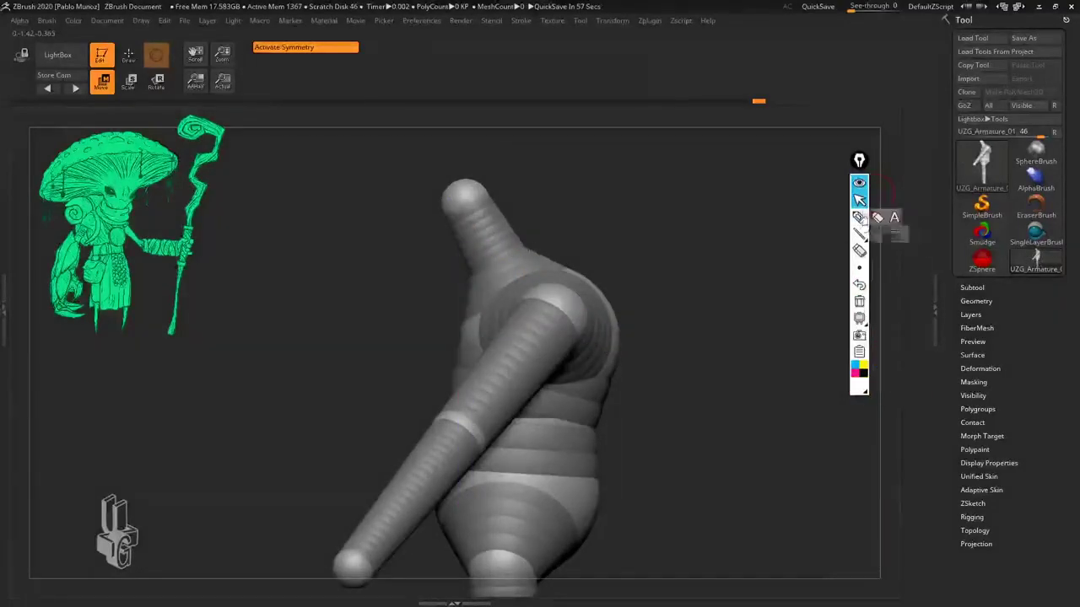
{"action": "left_click", "coordinate": [859, 217]}
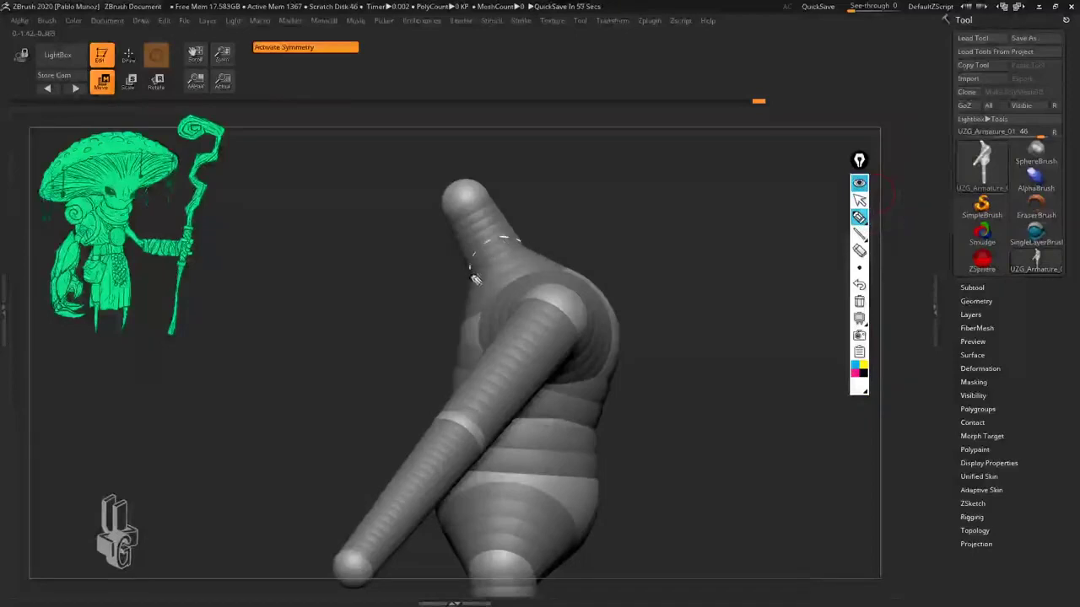
Step: Draw a circle around the neck base in white and trace the outlines of the upper torso and neck that meet it
{"action": "left_click_drag", "start_coordinate": [518, 290], "coordinate": [529, 244]}
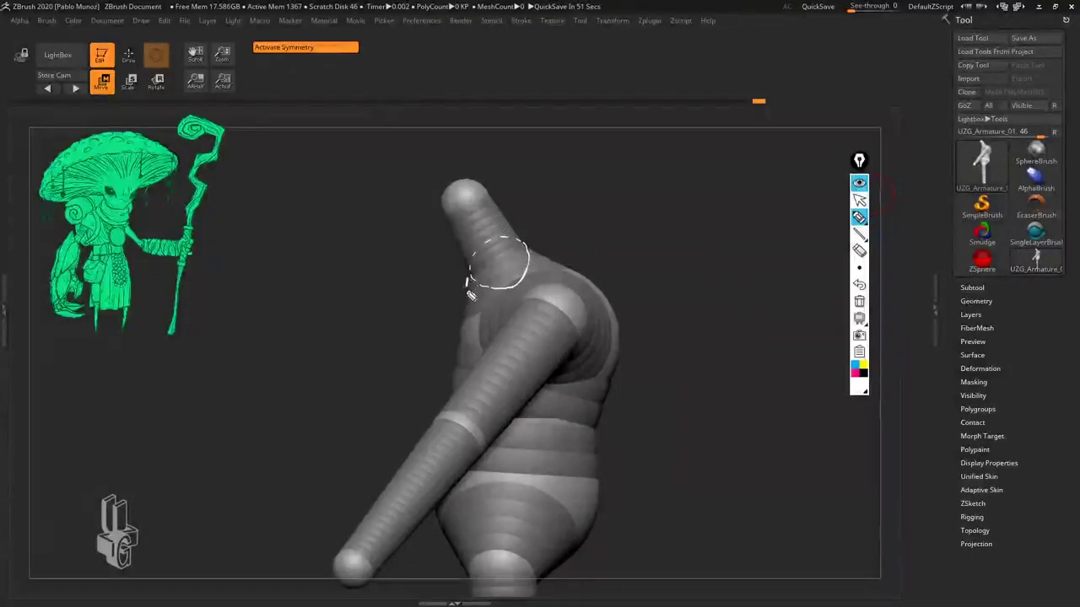
{"action": "mouse_move", "coordinate": [470, 296]}
{"action": "left_mouse_down"}
{"action": "mouse_move", "coordinate": [531, 248]}
{"action": "mouse_move", "coordinate": [591, 280]}
{"action": "left_mouse_up"}
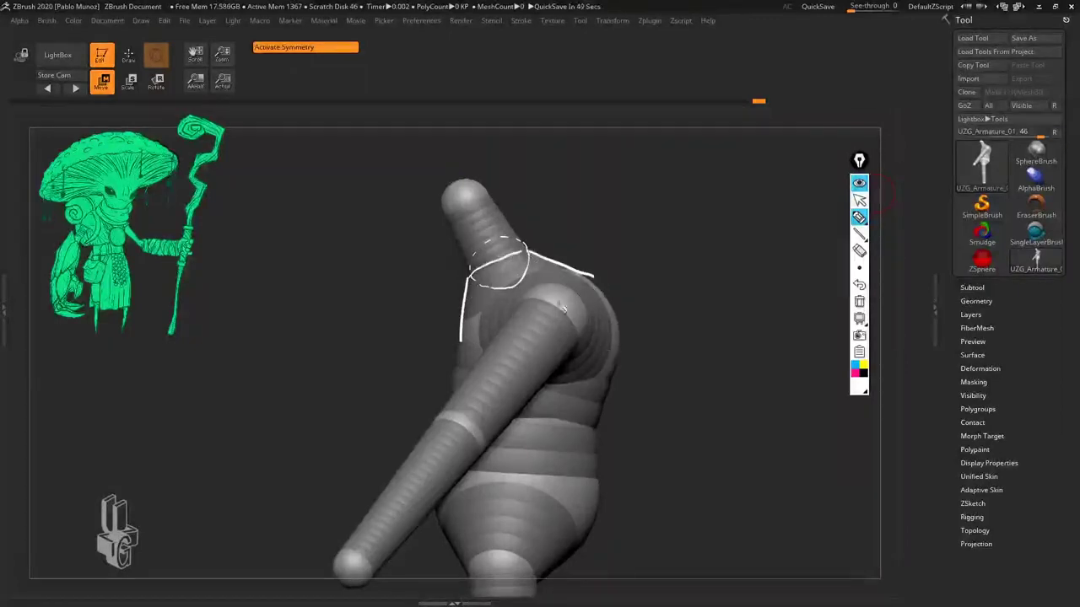
{"action": "left_click_drag", "start_coordinate": [454, 235], "coordinate": [469, 271]}
{"action": "left_click_drag", "start_coordinate": [493, 196], "coordinate": [529, 246]}
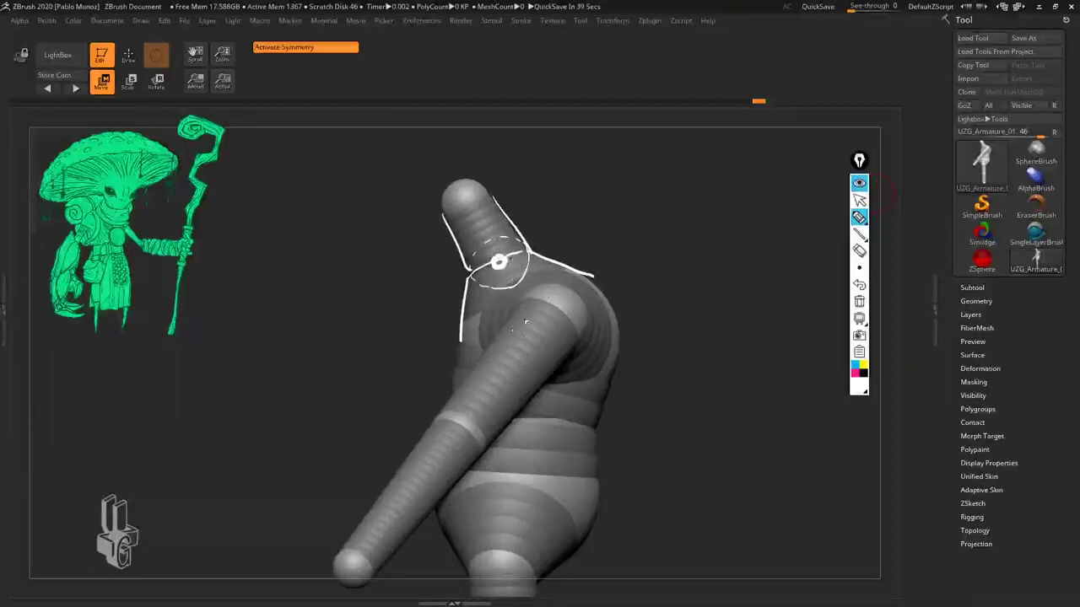
Step: Hide the annotations and reposition the neck-base ZSphere in side view to refine how the neck meets the upper torso
{"action": "left_click", "coordinate": [858, 182]}
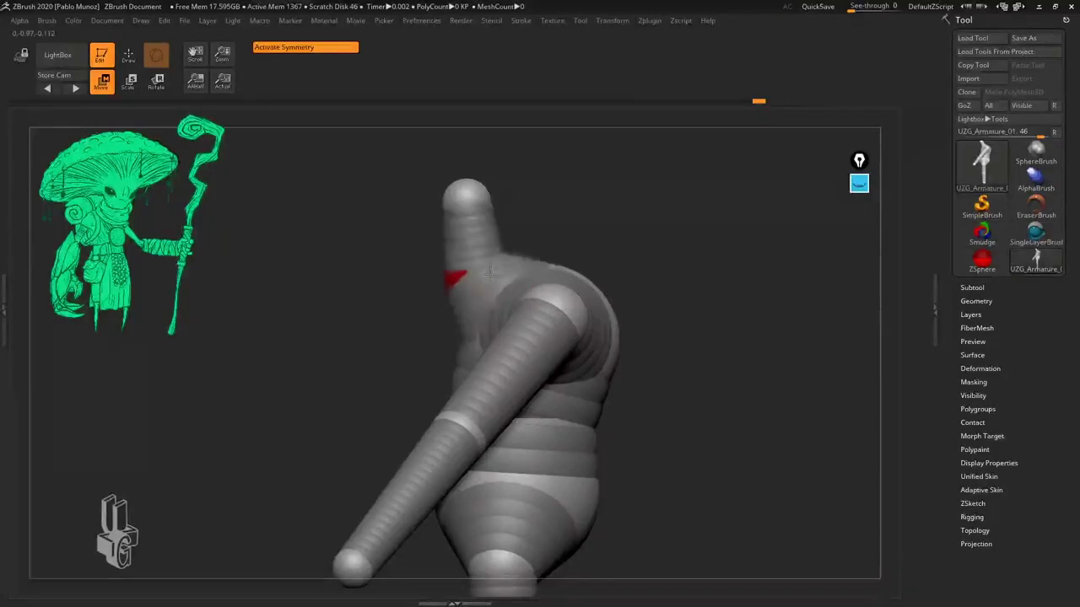
{"action": "left_click_drag", "start_coordinate": [504, 273], "coordinate": [491, 268]}
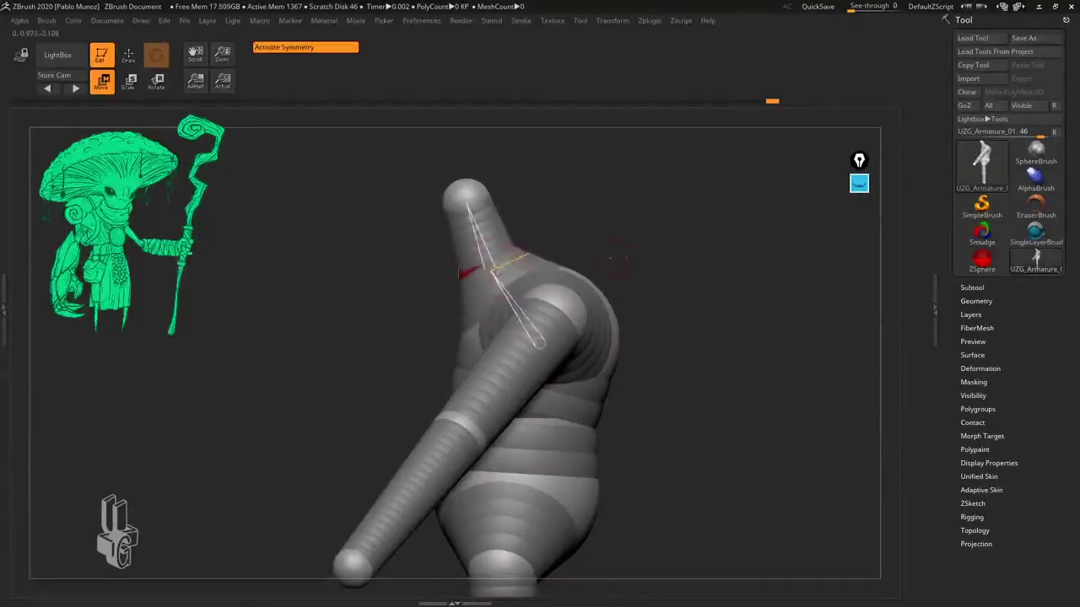
{"action": "right_click_drag", "start_coordinate": [502, 275], "coordinate": [498, 250], "text": "ctrl"}
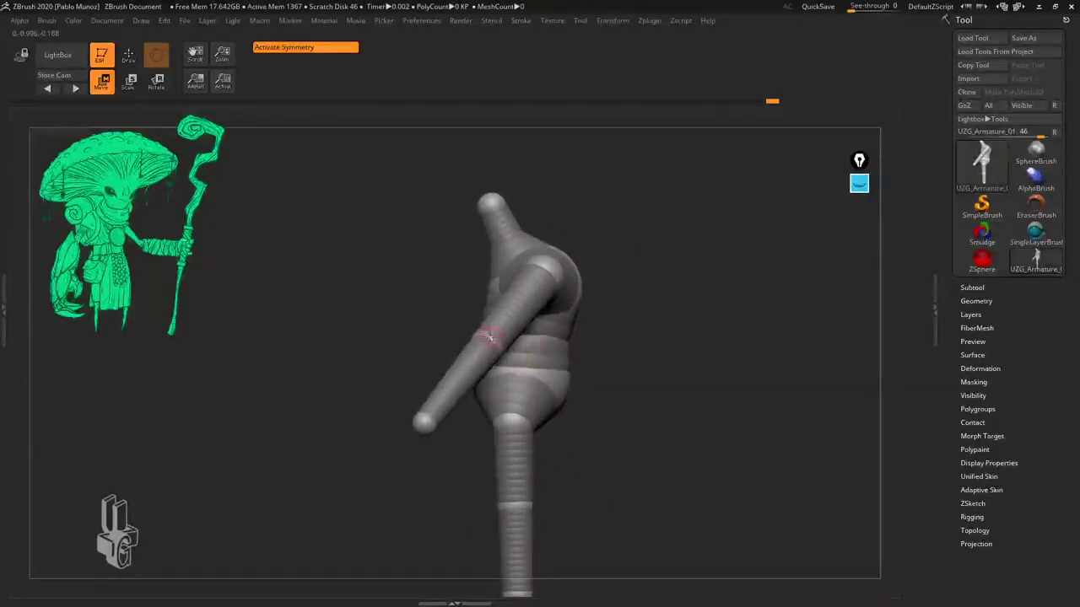
Step: In front view, move the arm joints symmetrically to spread the elbows and hands slightly outward
{"action": "left_click_drag", "start_coordinate": [492, 340], "coordinate": [528, 345]}
{"action": "mouse_move", "coordinate": [530, 345]}
{"action": "right_mouse_down"}
{"action": "mouse_move", "coordinate": [623, 343]}
{"action": "mouse_move", "coordinate": [591, 310]}
{"action": "right_mouse_up"}
{"action": "left_click_drag", "start_coordinate": [590, 311], "coordinate": [599, 313]}
{"action": "right_click_drag", "start_coordinate": [662, 312], "coordinate": [679, 297], "text": "alt"}
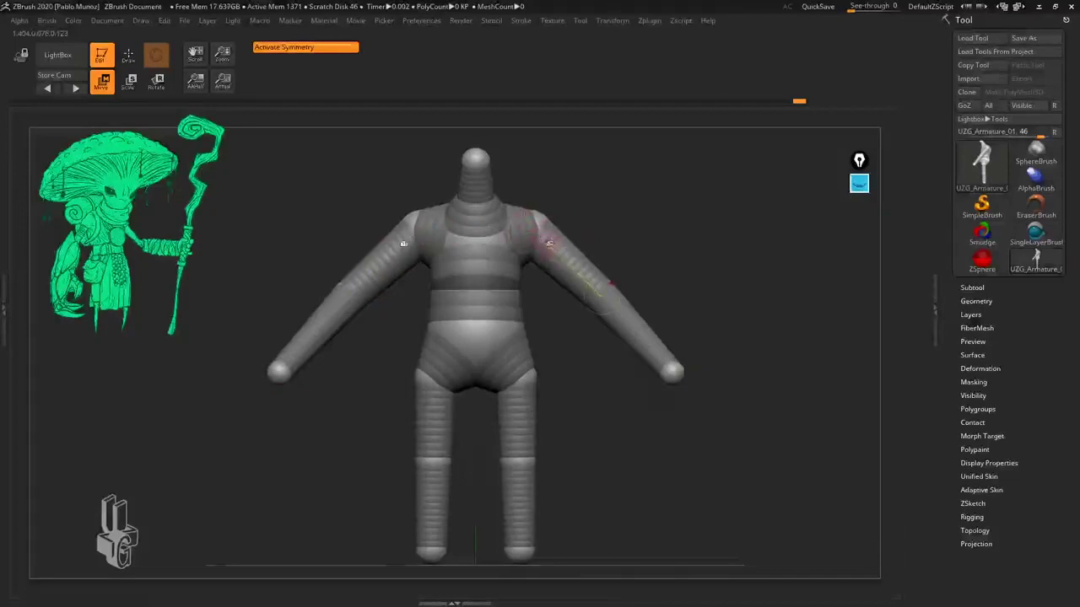
{"action": "left_click_drag", "start_coordinate": [522, 234], "coordinate": [579, 254]}
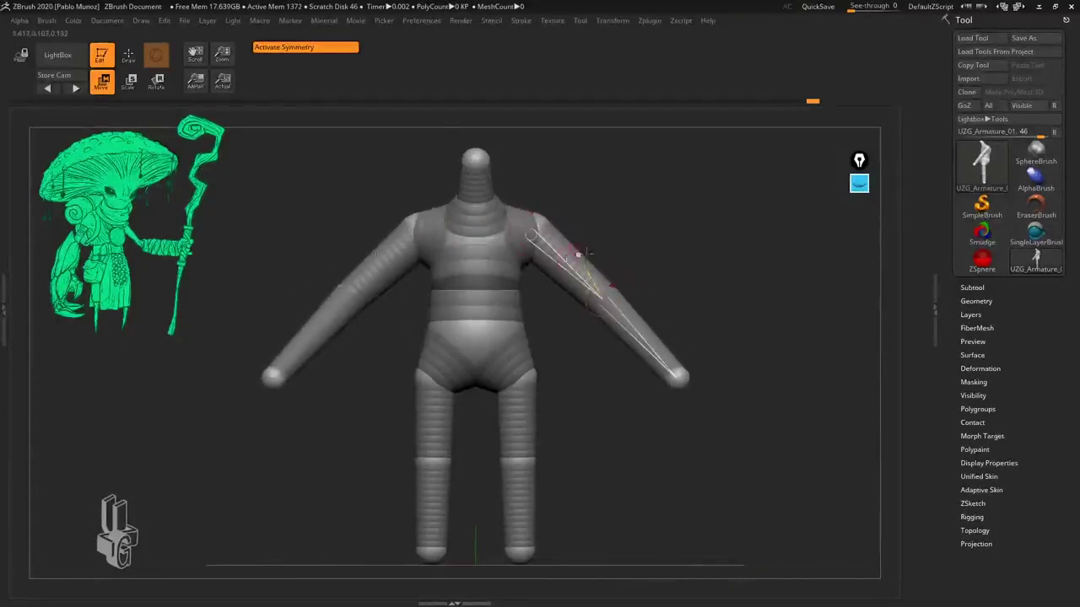
{"action": "left_click_drag", "start_coordinate": [650, 343], "coordinate": [653, 337]}
{"action": "left_click_drag", "start_coordinate": [580, 394], "coordinate": [580, 408]}
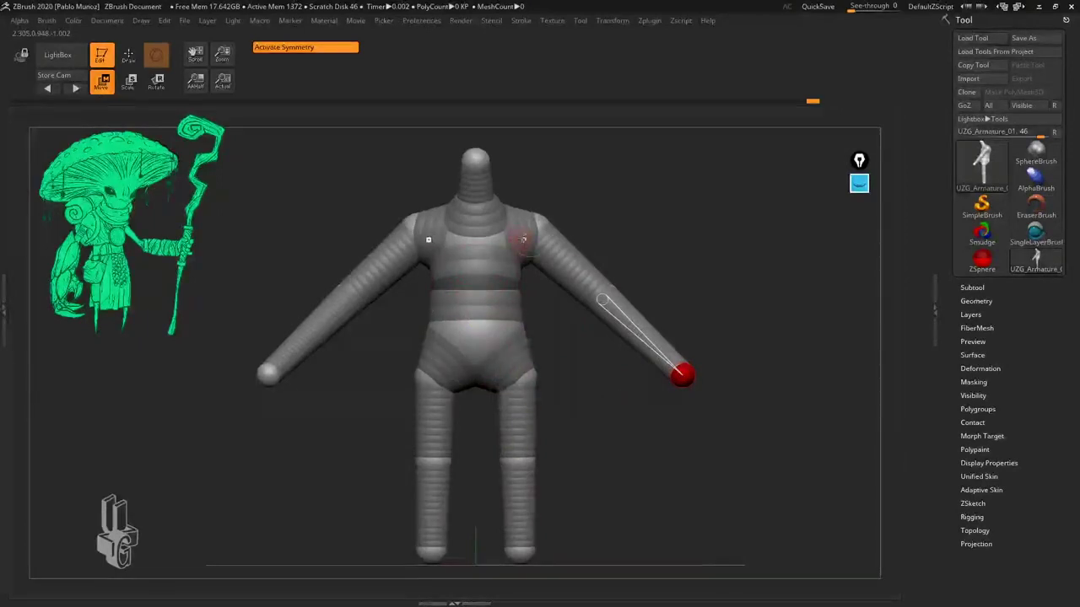
Step: Move the knee and foot ZSpheres outward symmetrically to widen the stance
{"action": "left_click_drag", "start_coordinate": [518, 461], "coordinate": [529, 459]}
{"action": "left_click_drag", "start_coordinate": [532, 553], "coordinate": [530, 552]}
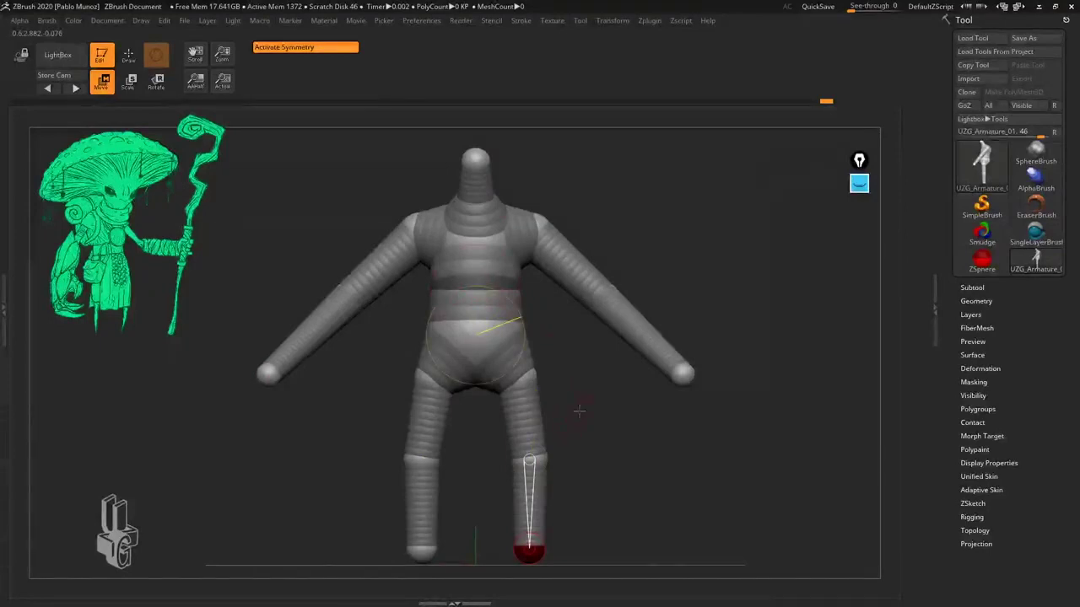
{"action": "left_click_drag", "start_coordinate": [608, 434], "coordinate": [663, 436], "text": "alt"}
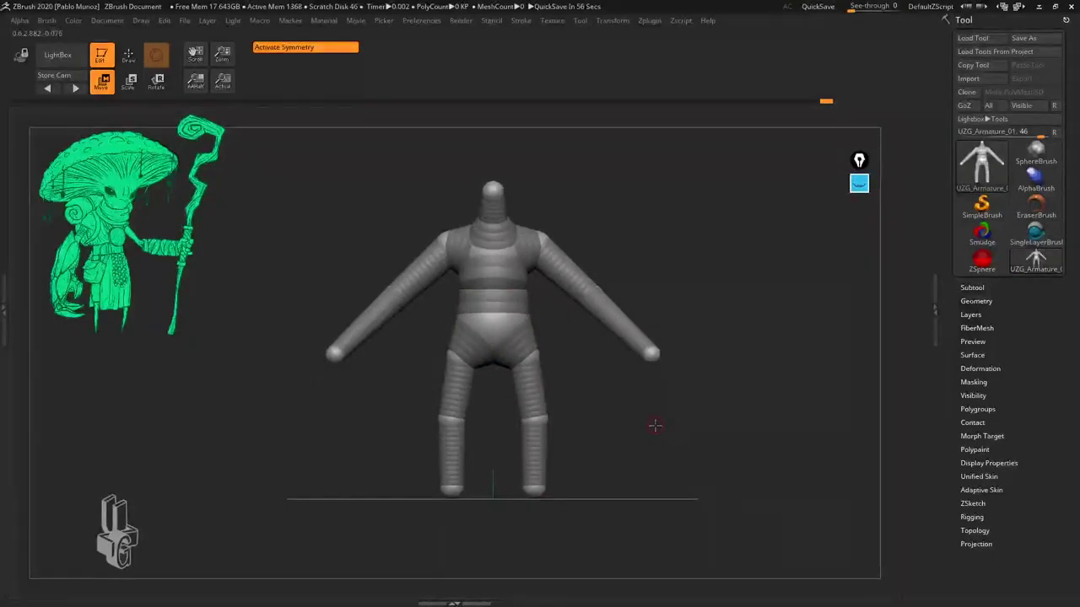
Step: Add a ZSphere partway along each forearm in Draw mode and delete it again
{"action": "key", "text": "q"}
{"action": "left_click", "coordinate": [371, 318]}
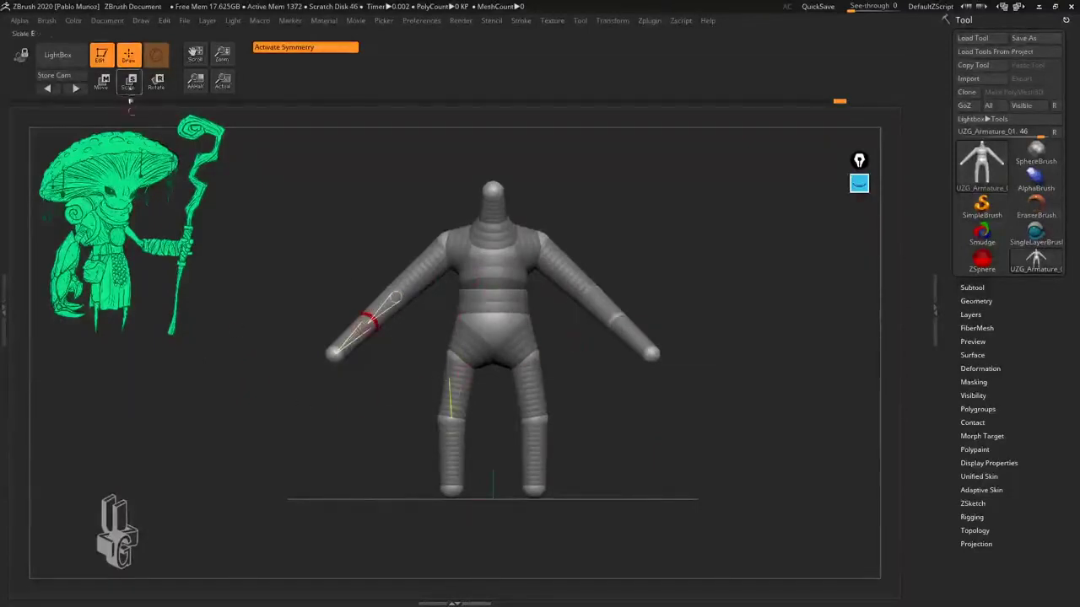
{"action": "left_click", "coordinate": [371, 318], "text": "alt"}
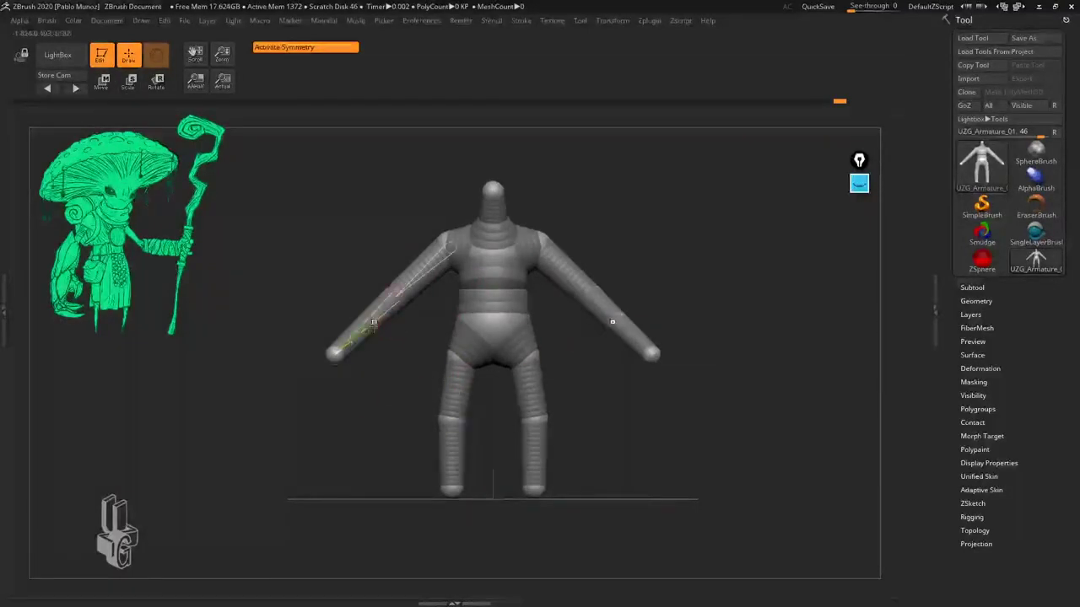
Step: Move the hand ZSpheres slightly upward in Move mode
{"action": "left_click", "coordinate": [101, 81]}
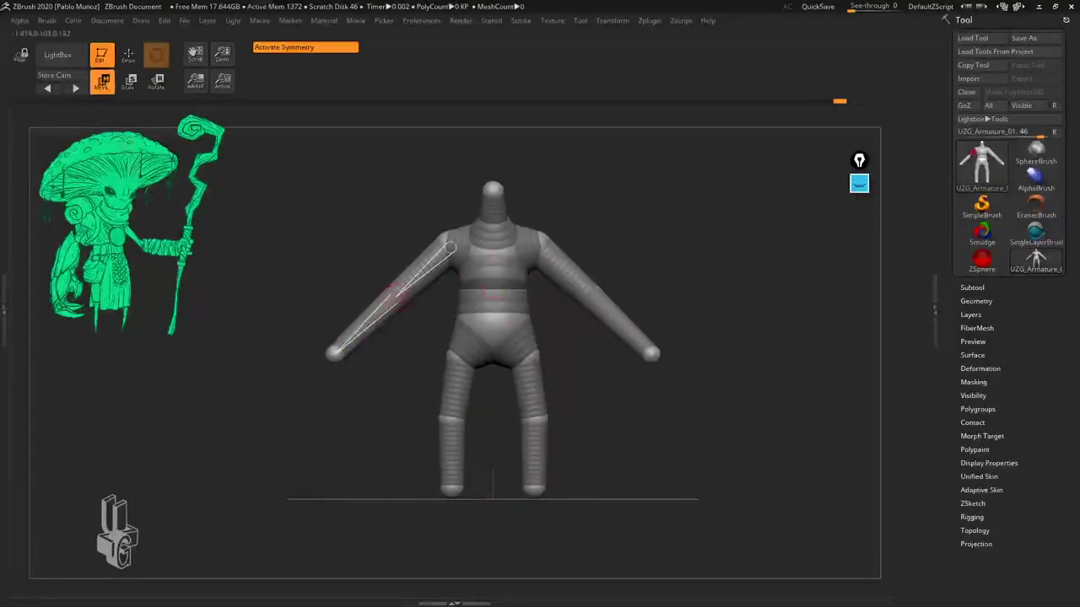
{"action": "left_click_drag", "start_coordinate": [334, 355], "coordinate": [331, 346]}
{"action": "left_click_drag", "start_coordinate": [375, 315], "coordinate": [375, 318]}
Step: Scale down the hand, foot and knee ZSpheres to taper the forearms and lower legs
{"action": "key", "text": "e"}
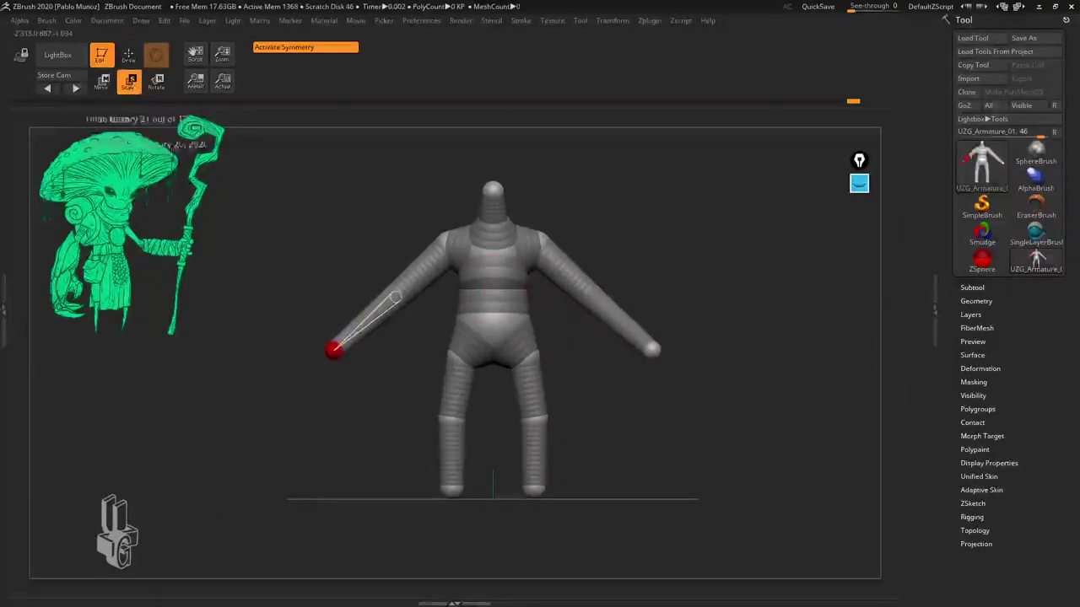
{"action": "left_click_drag", "start_coordinate": [334, 349], "coordinate": [343, 306]}
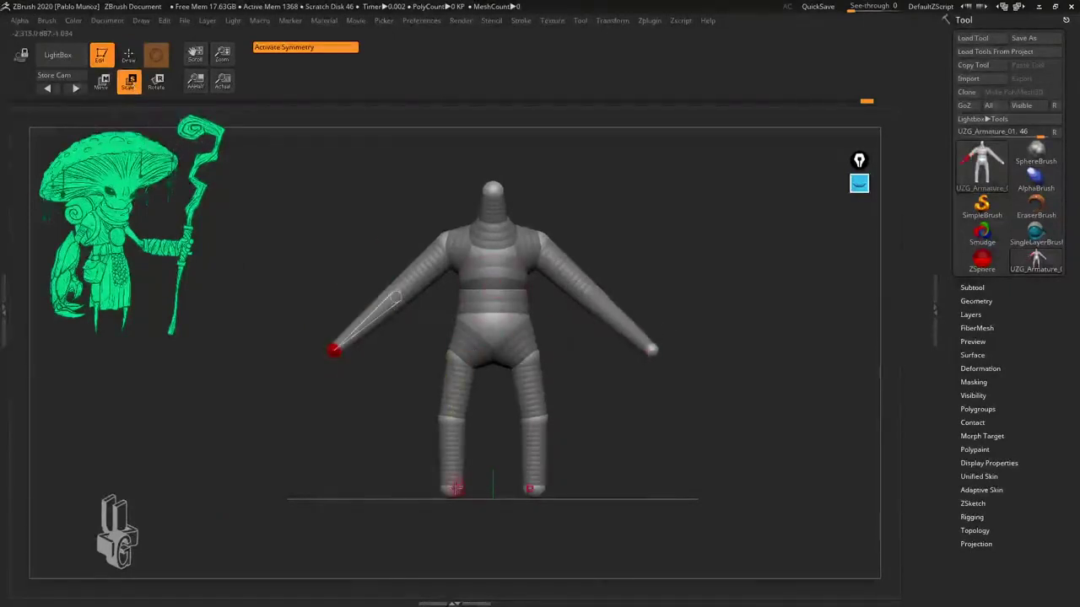
{"action": "left_click_drag", "start_coordinate": [453, 489], "coordinate": [490, 309]}
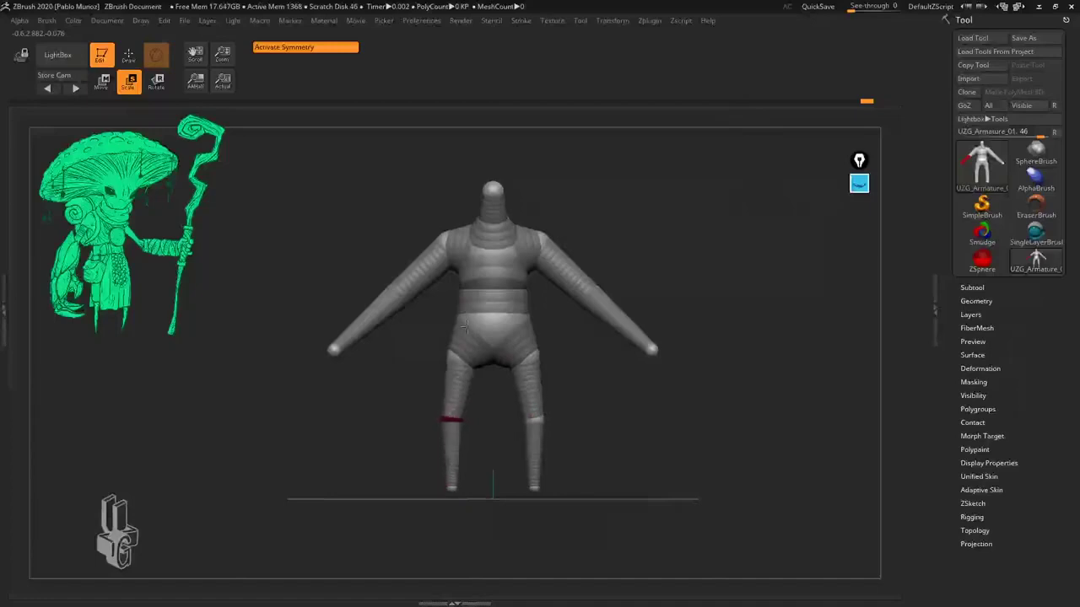
{"action": "left_click_drag", "start_coordinate": [533, 359], "coordinate": [550, 372]}
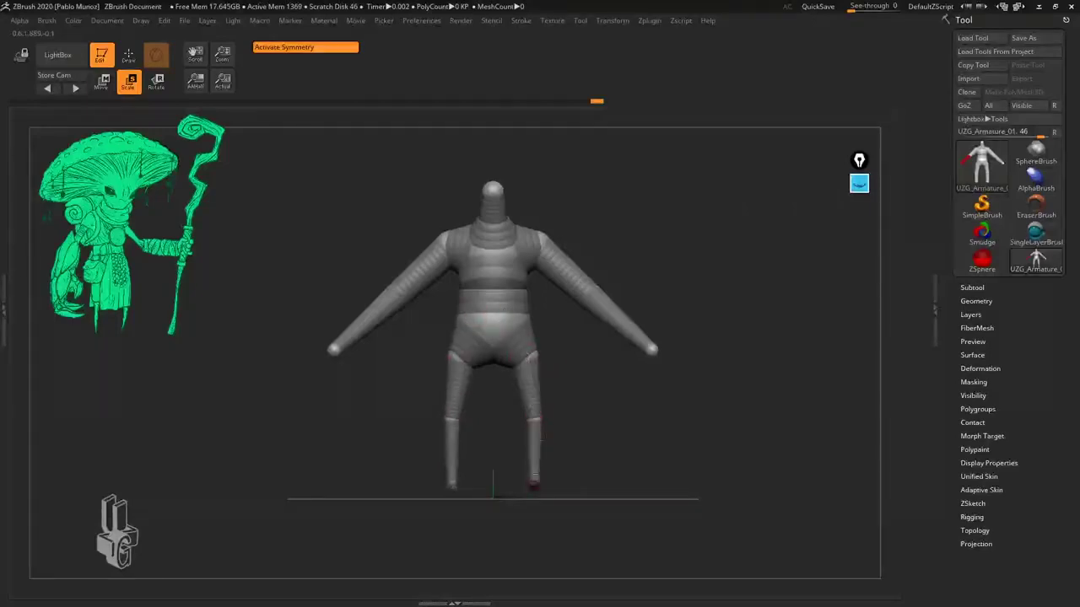
{"action": "left_click_drag", "start_coordinate": [534, 489], "coordinate": [534, 474]}
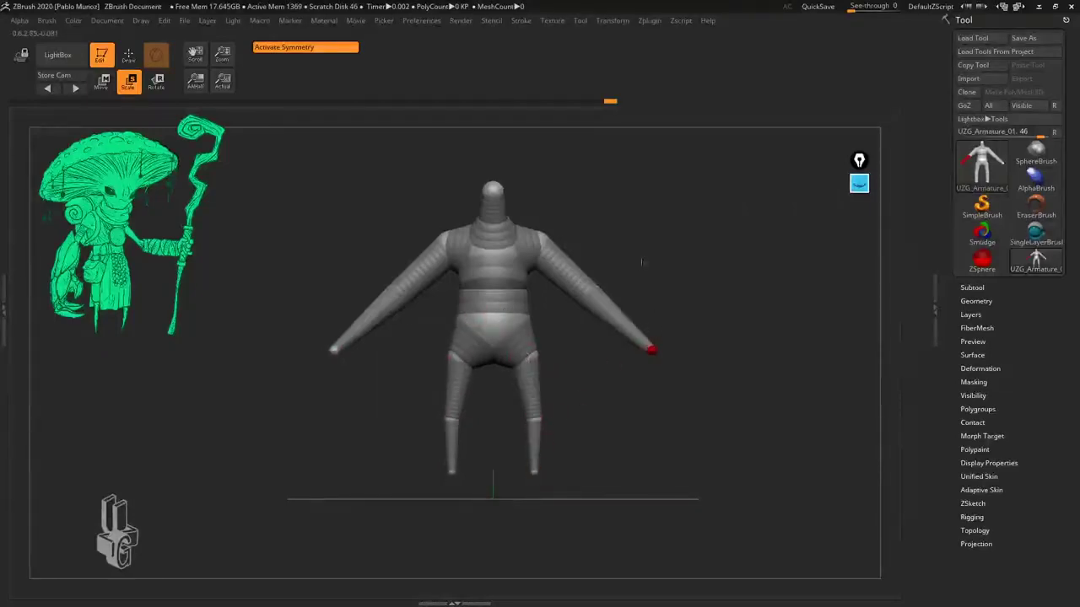
Step: Scale down the elbow and shoulder ZSpheres and slim the hip area
{"action": "left_click_drag", "start_coordinate": [591, 291], "coordinate": [581, 181]}
{"action": "left_click_drag", "start_coordinate": [542, 239], "coordinate": [527, 165]}
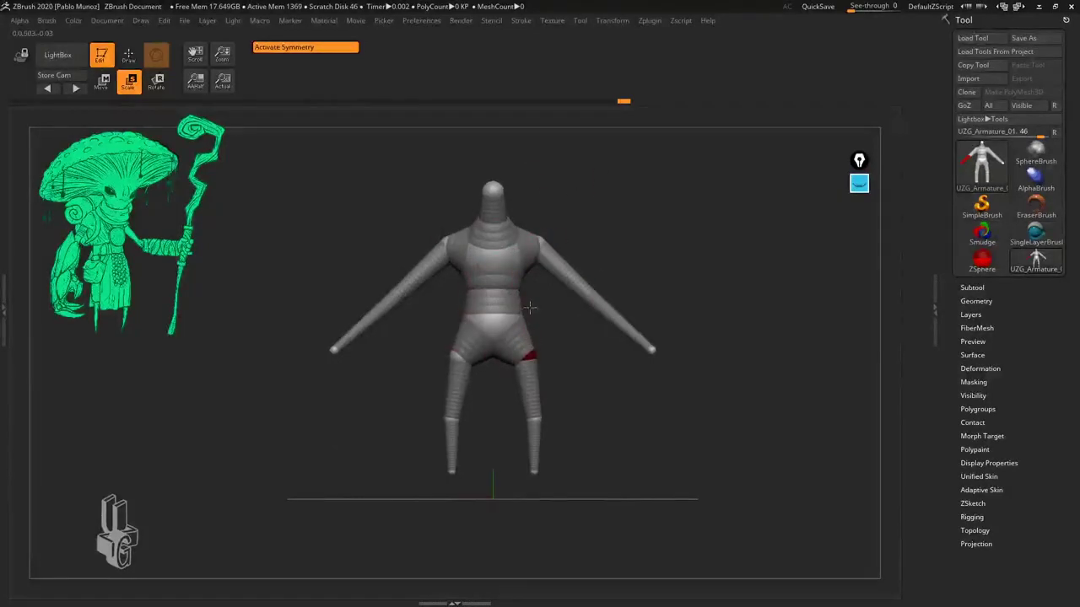
{"action": "left_click_drag", "start_coordinate": [530, 308], "coordinate": [535, 301]}
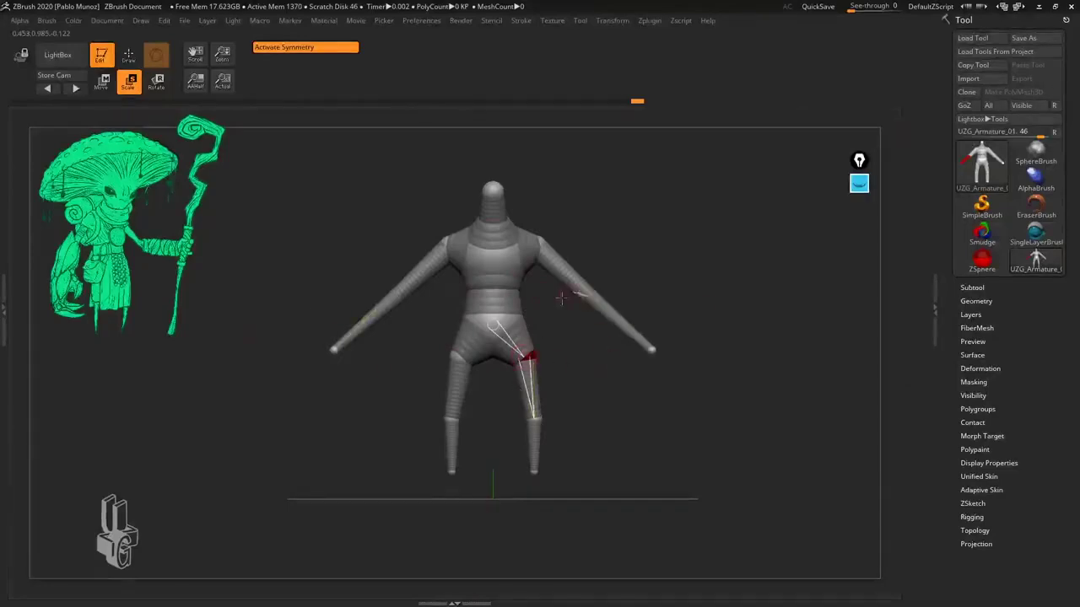
Step: Rotate the forearms symmetrically at the elbows, raising the hands outward, and view the pose at an angle
{"action": "left_click", "coordinate": [157, 83]}
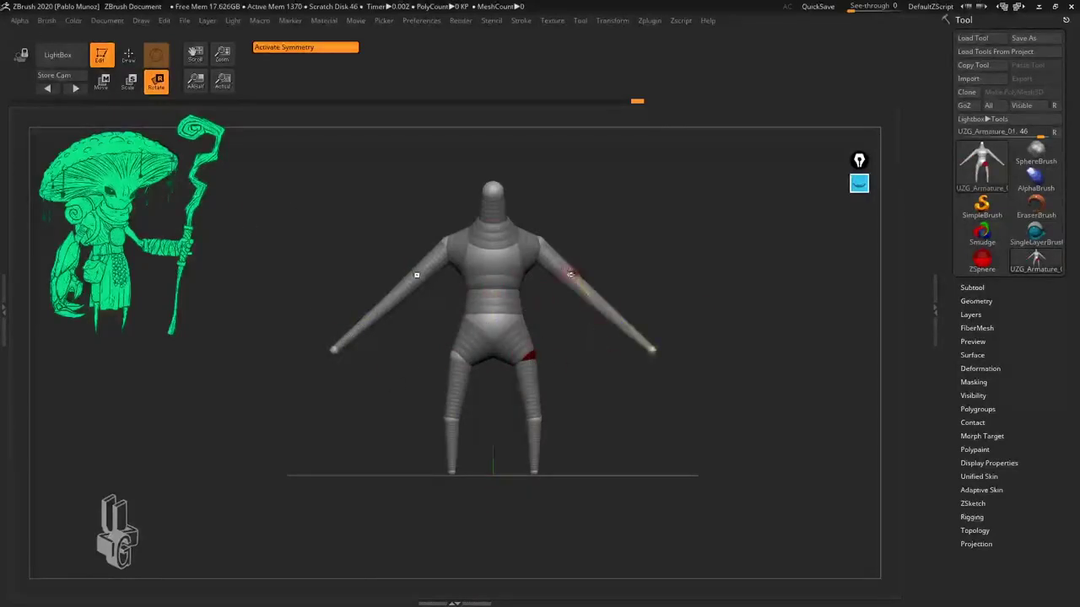
{"action": "mouse_move", "coordinate": [569, 282]}
{"action": "left_mouse_down"}
{"action": "mouse_move", "coordinate": [560, 279]}
{"action": "mouse_move", "coordinate": [615, 306]}
{"action": "mouse_move", "coordinate": [577, 297]}
{"action": "mouse_move", "coordinate": [580, 266]}
{"action": "left_mouse_up"}
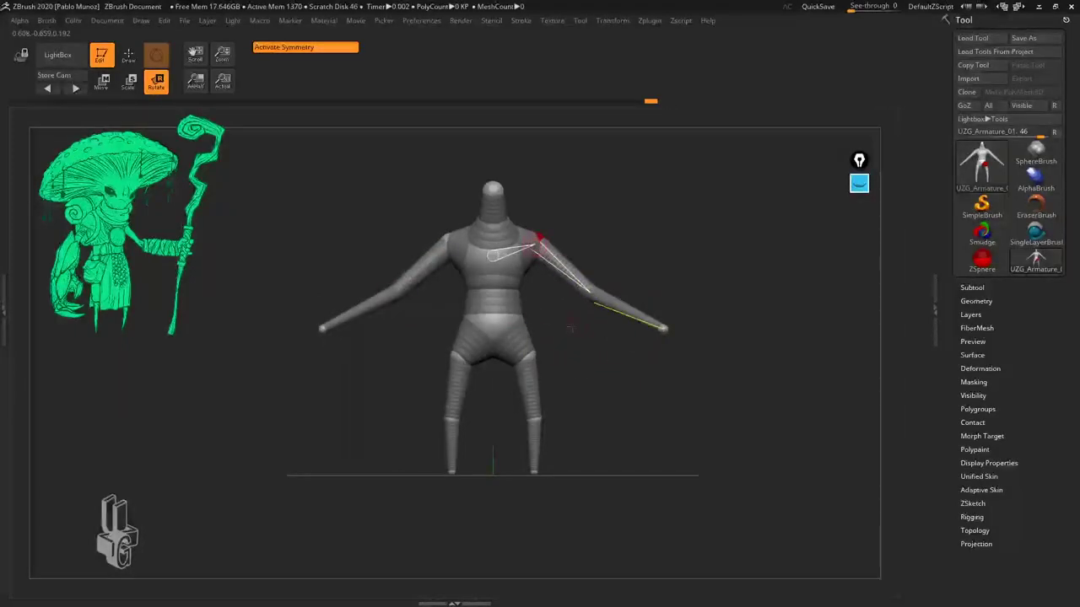
{"action": "left_click_drag", "start_coordinate": [591, 324], "coordinate": [641, 354]}
{"action": "mouse_move", "coordinate": [622, 338]}
{"action": "left_mouse_down"}
{"action": "mouse_move", "coordinate": [633, 346]}
{"action": "mouse_move", "coordinate": [613, 383]}
{"action": "left_mouse_up"}
Step: Add a ZSphere on the lower forearm near each wrist and move it inward to form a side branch
{"action": "key", "text": "q"}
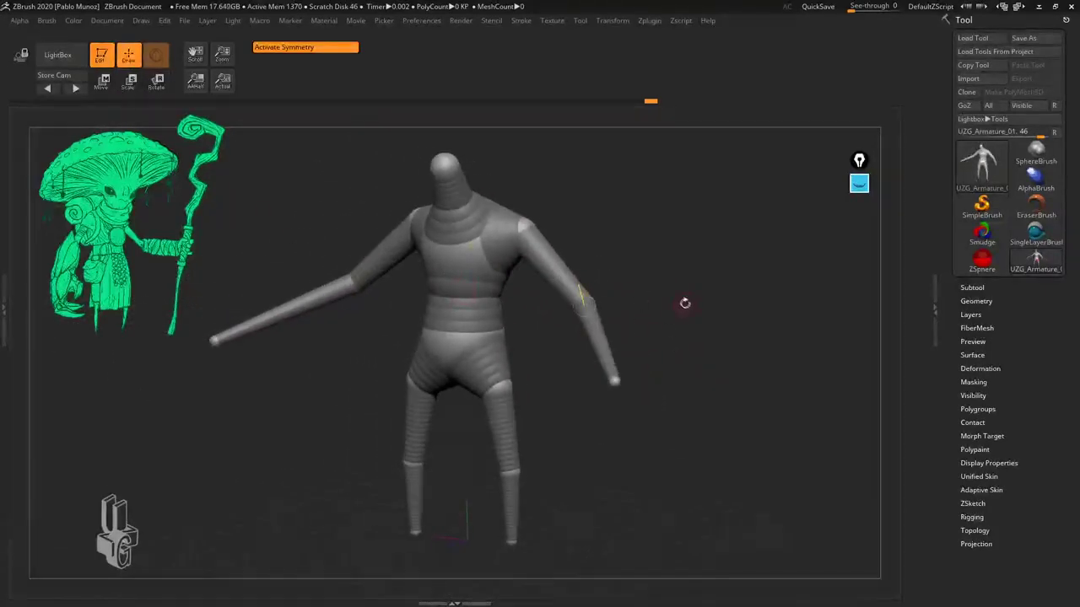
{"action": "right_click", "coordinate": [691, 301]}
{"action": "mouse_move", "coordinate": [682, 315]}
{"action": "left_mouse_down", "text": "alt"}
{"action": "mouse_move", "coordinate": [706, 372]}
{"action": "mouse_move", "coordinate": [680, 355]}
{"action": "mouse_move", "coordinate": [694, 366]}
{"action": "left_mouse_up", "text": "alt"}
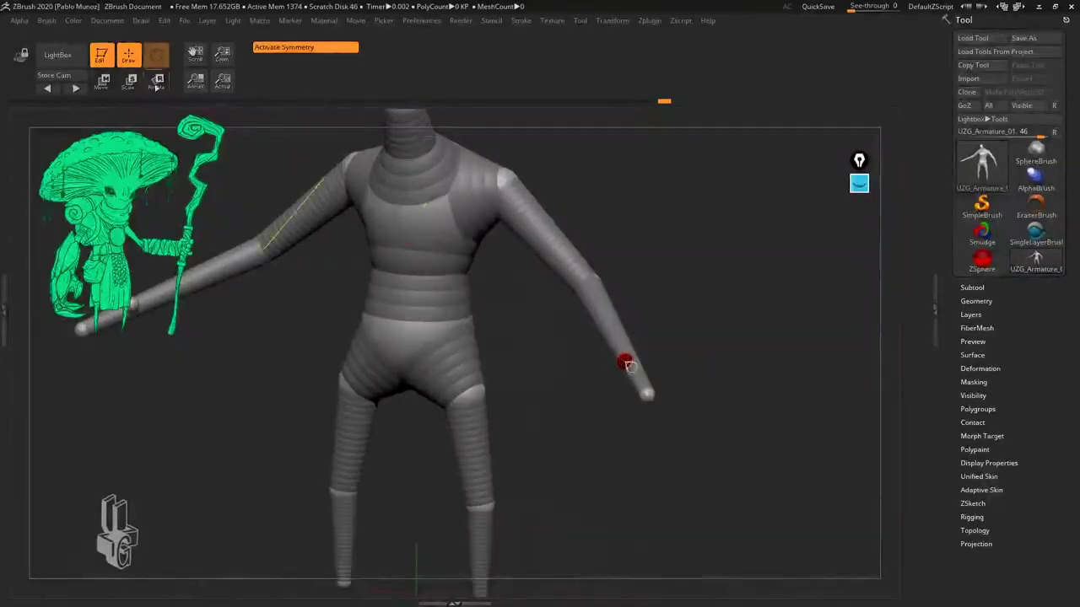
{"action": "key", "text": "w"}
{"action": "left_click_drag", "start_coordinate": [598, 358], "coordinate": [563, 355]}
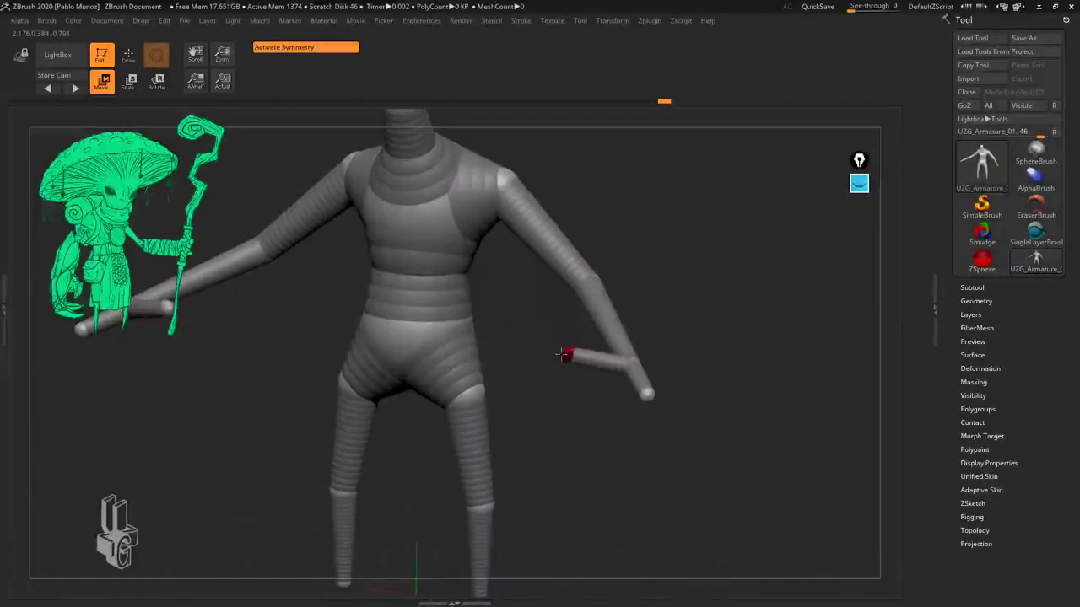
{"action": "left_click_drag", "start_coordinate": [707, 354], "coordinate": [681, 371]}
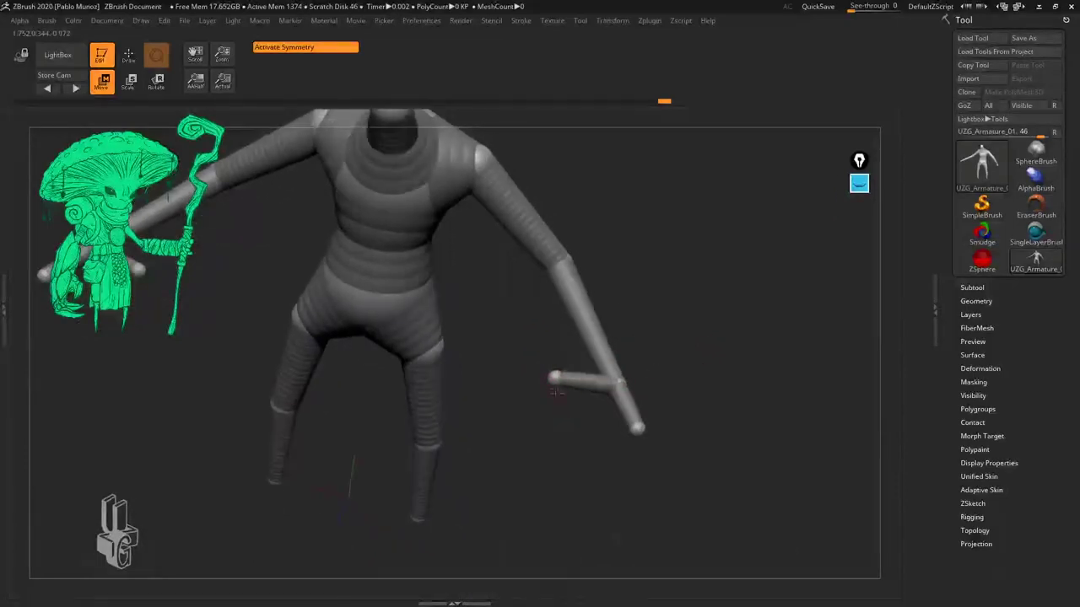
{"action": "left_click_drag", "start_coordinate": [555, 378], "coordinate": [569, 402]}
Step: Rotate the forearms about the elbows together with their hand branches, checking the bend from the side
{"action": "left_click_drag", "start_coordinate": [680, 359], "coordinate": [654, 320]}
{"action": "left_click", "coordinate": [158, 86]}
{"action": "left_click_drag", "start_coordinate": [556, 317], "coordinate": [639, 395]}
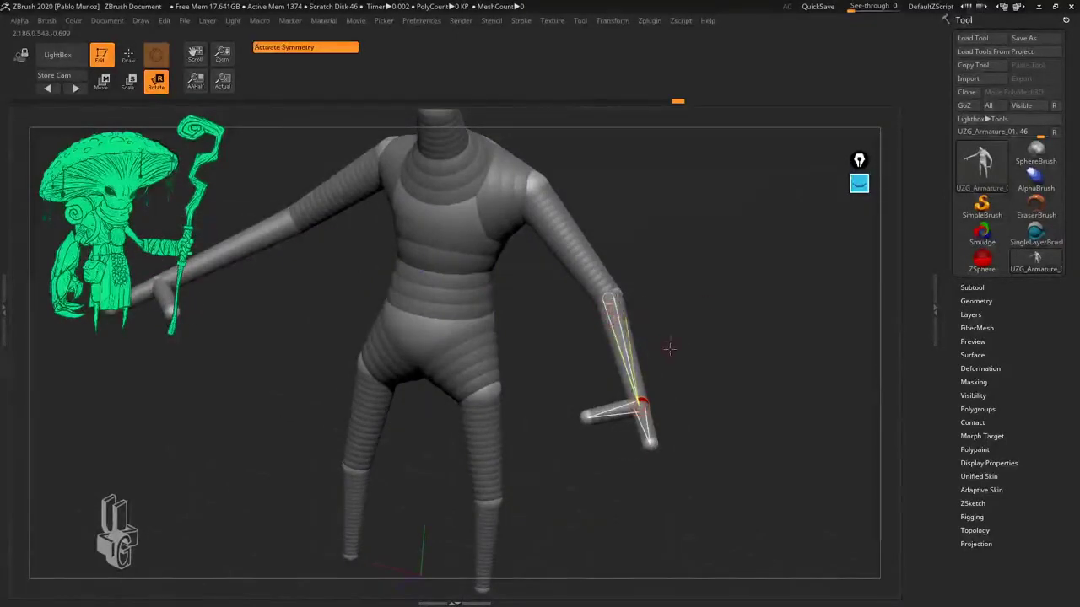
{"action": "left_click_drag", "start_coordinate": [691, 323], "coordinate": [493, 371]}
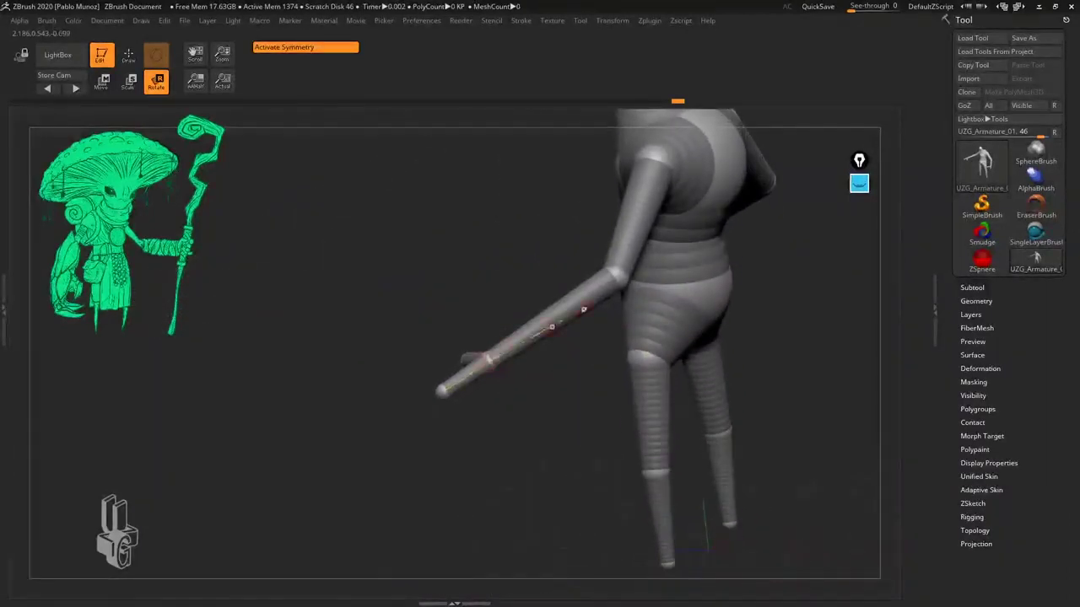
{"action": "right_click_drag", "start_coordinate": [623, 278], "coordinate": [574, 297], "text": "alt"}
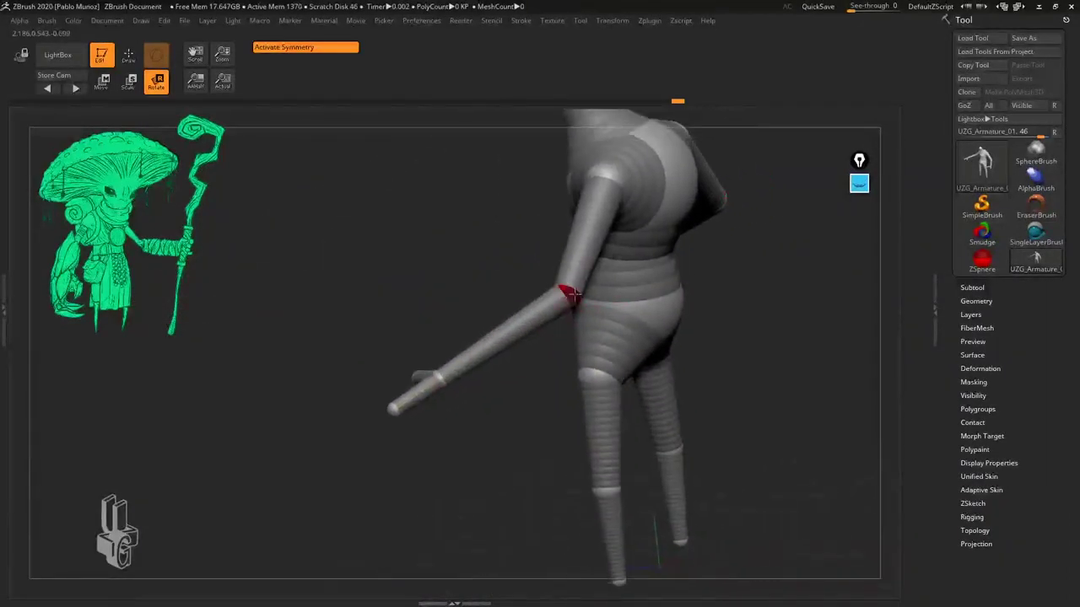
{"action": "left_click_drag", "start_coordinate": [571, 295], "coordinate": [597, 294]}
{"action": "right_click_drag", "start_coordinate": [597, 294], "coordinate": [547, 301]}
{"action": "left_click_drag", "start_coordinate": [571, 295], "coordinate": [677, 247]}
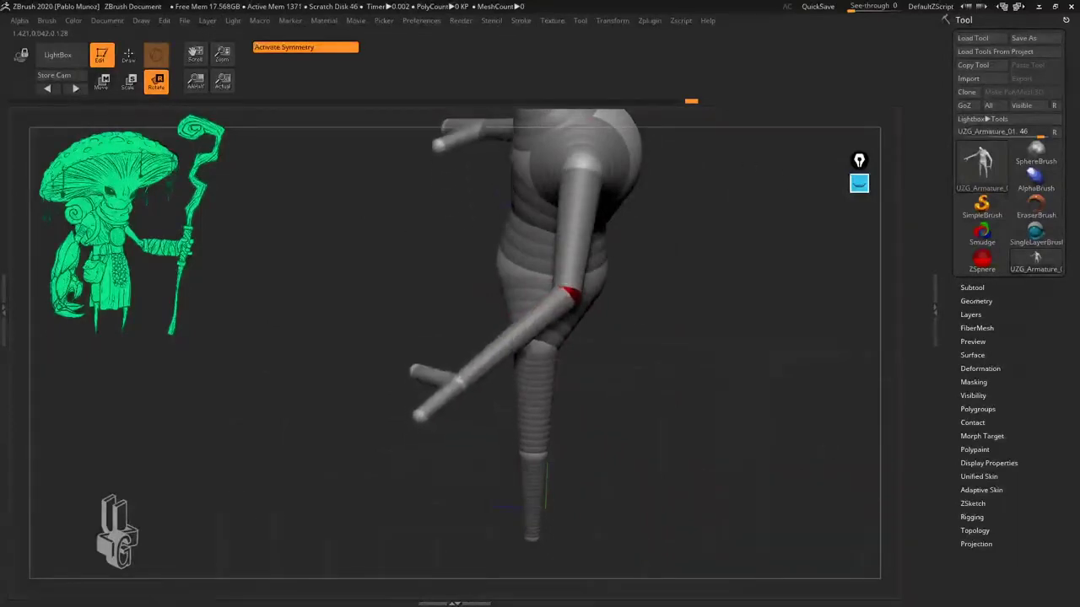
Step: Show the annotations, clear the old drawings, and sketch a white cylinder with a dashed circle at its upper end beside the arm
{"action": "left_click", "coordinate": [858, 183]}
{"action": "left_click", "coordinate": [859, 218]}
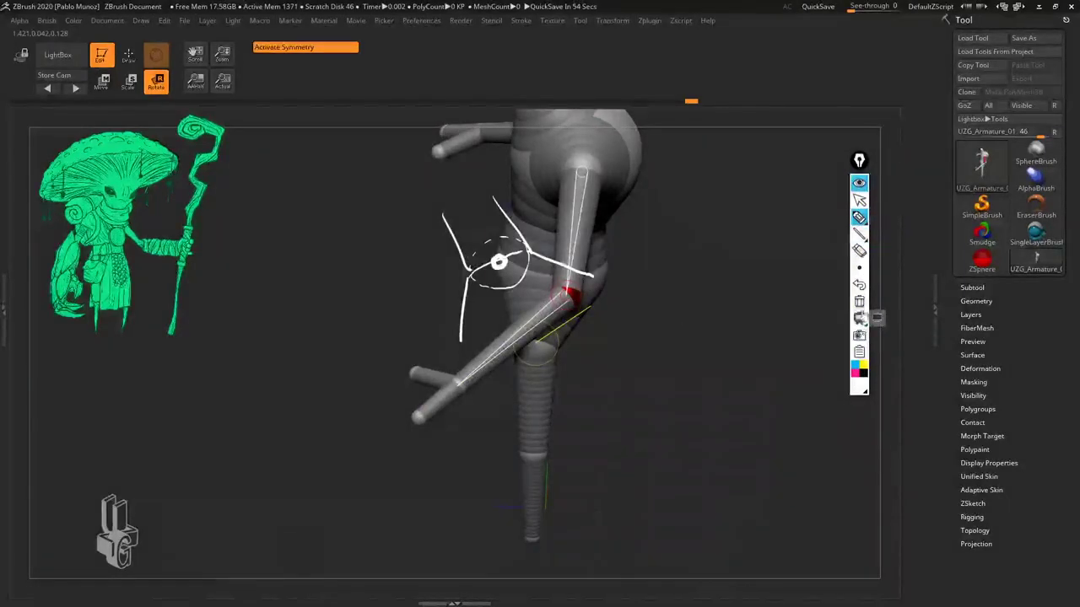
{"action": "left_click", "coordinate": [858, 301]}
{"action": "mouse_move", "coordinate": [713, 270]}
{"action": "left_mouse_down"}
{"action": "mouse_move", "coordinate": [608, 384]}
{"action": "mouse_move", "coordinate": [665, 426]}
{"action": "mouse_move", "coordinate": [756, 301]}
{"action": "mouse_move", "coordinate": [757, 315]}
{"action": "left_mouse_up"}
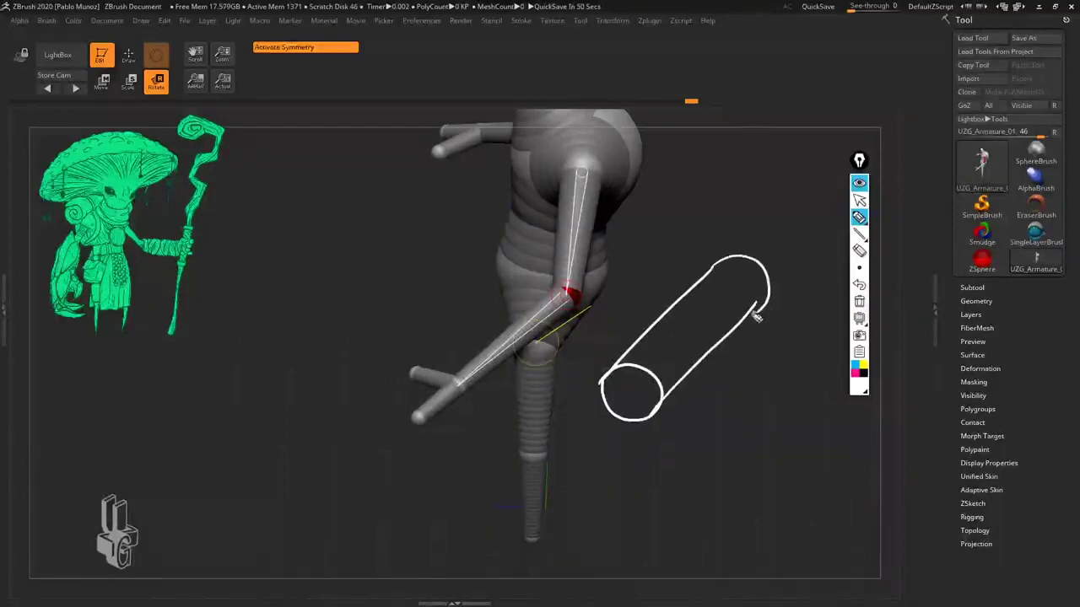
{"action": "left_click_drag", "start_coordinate": [715, 278], "coordinate": [768, 311]}
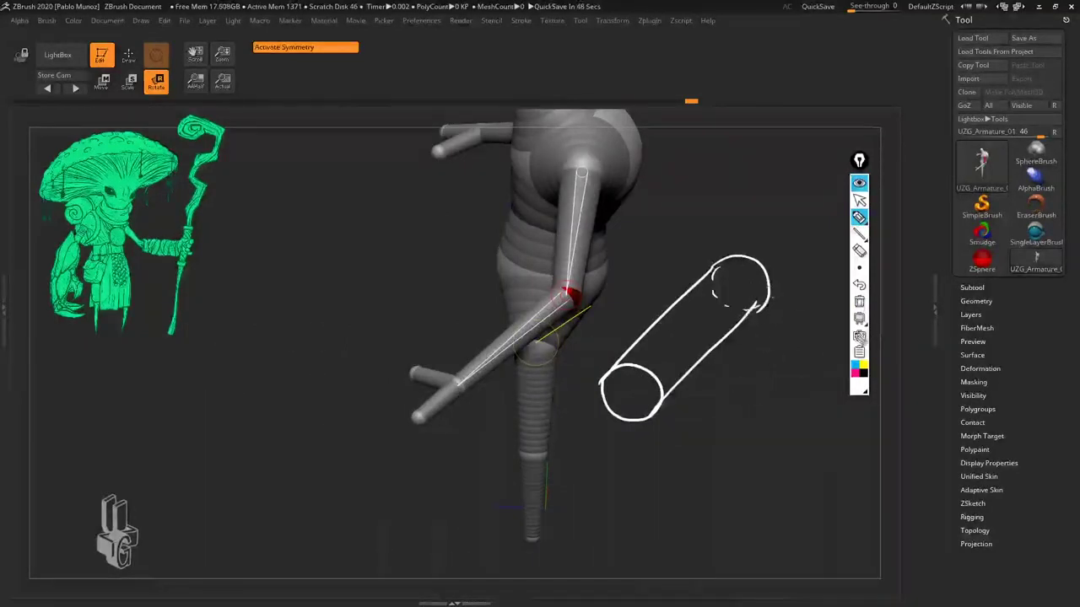
Step: In red, mark the joint at the cylinder's upper end, circle the elbow joint, and circle the Rotate mode
{"action": "left_click", "coordinate": [862, 385]}
{"action": "left_click", "coordinate": [915, 313]}
{"action": "mouse_move", "coordinate": [745, 287]}
{"action": "left_mouse_down"}
{"action": "mouse_move", "coordinate": [753, 265]}
{"action": "mouse_move", "coordinate": [717, 277]}
{"action": "mouse_move", "coordinate": [766, 287]}
{"action": "left_mouse_up"}
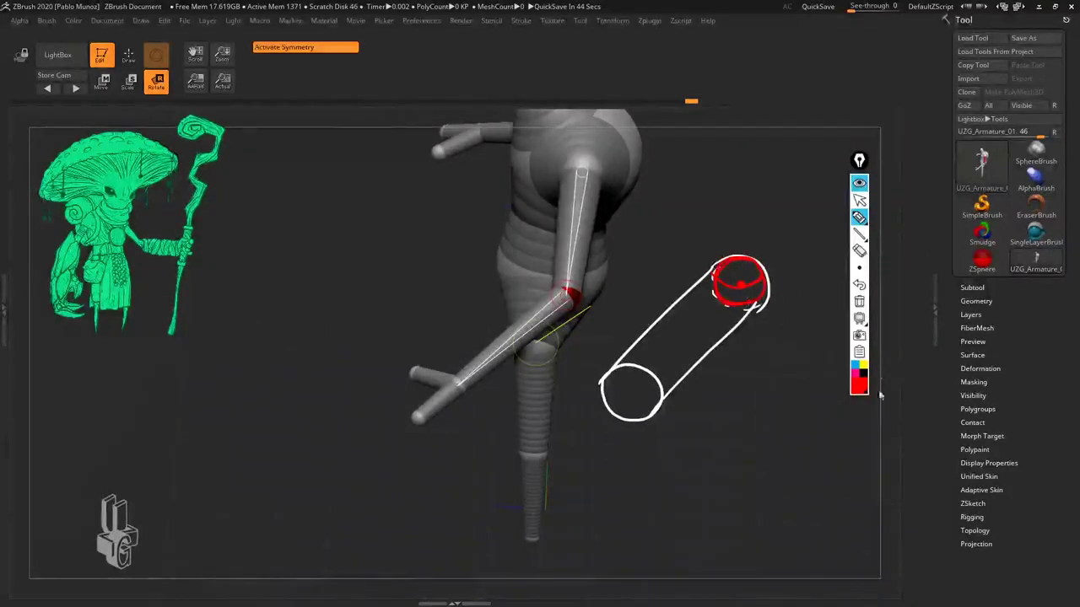
{"action": "left_click_drag", "start_coordinate": [560, 288], "coordinate": [600, 275]}
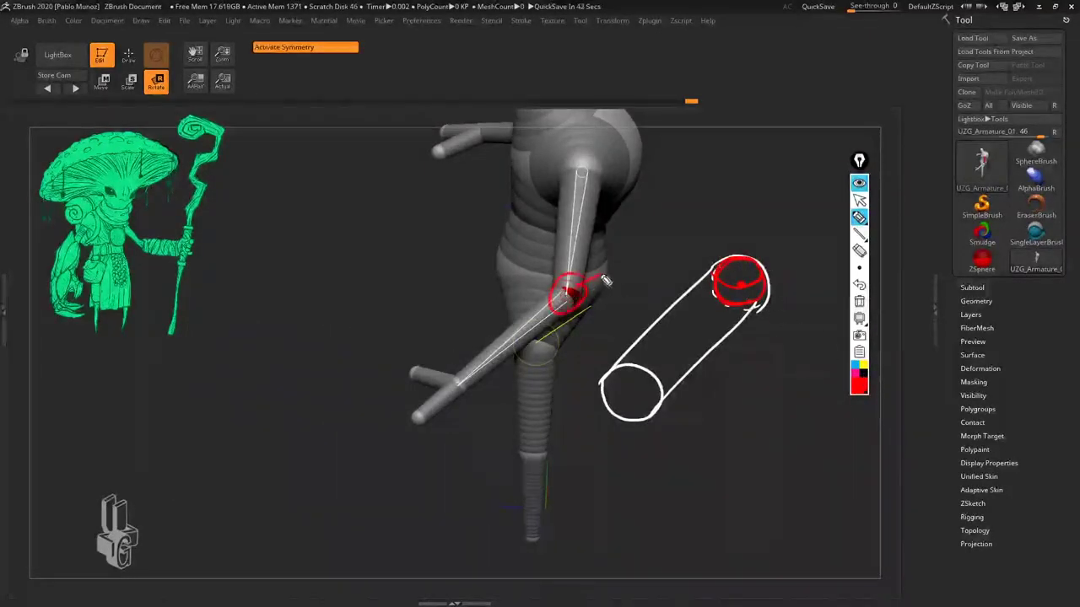
{"action": "left_click_drag", "start_coordinate": [167, 61], "coordinate": [175, 109]}
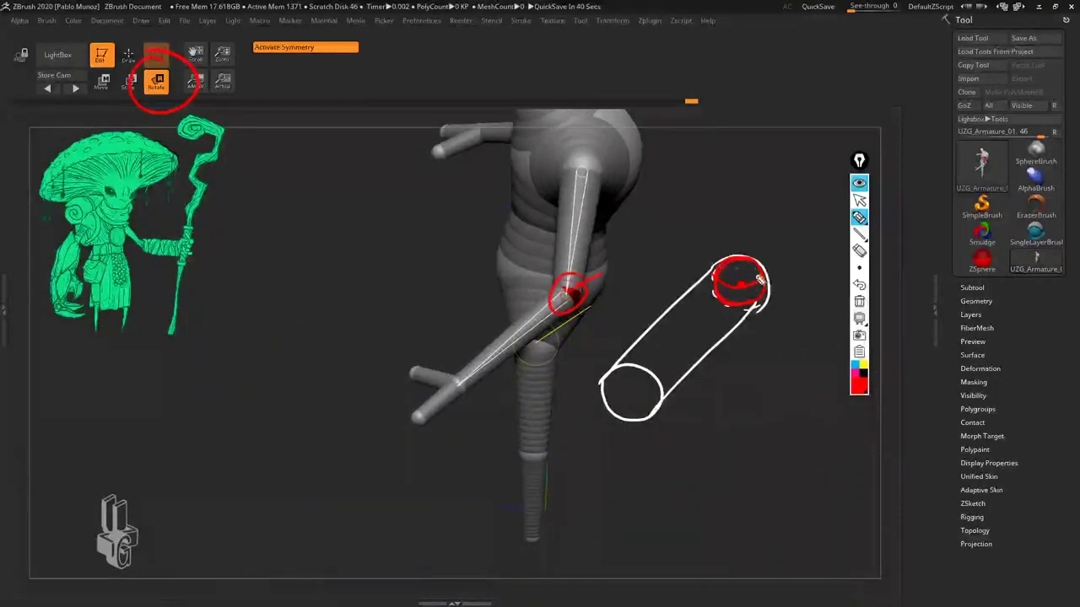
Step: In yellow, draw a dashed axis arrow through the cylinder with a curved rotation arrow, circle the hand's side branch, and hide the annotations
{"action": "left_click", "coordinate": [863, 365]}
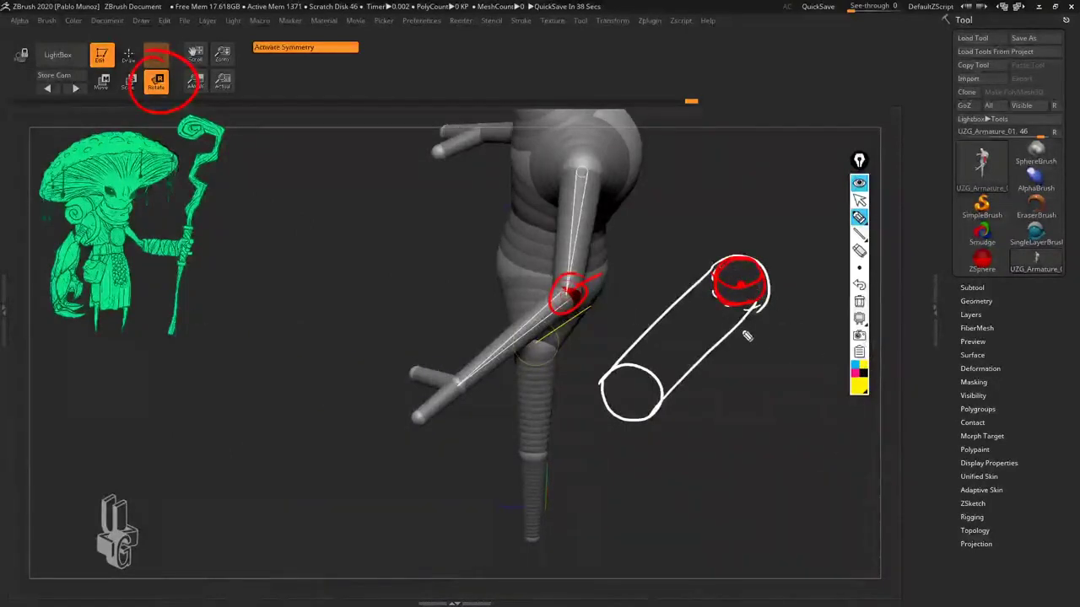
{"action": "mouse_move", "coordinate": [736, 348]}
{"action": "left_mouse_down"}
{"action": "mouse_move", "coordinate": [749, 336]}
{"action": "mouse_move", "coordinate": [685, 290]}
{"action": "mouse_move", "coordinate": [667, 300]}
{"action": "mouse_move", "coordinate": [694, 336]}
{"action": "mouse_move", "coordinate": [567, 456]}
{"action": "mouse_move", "coordinate": [579, 441]}
{"action": "left_mouse_up"}
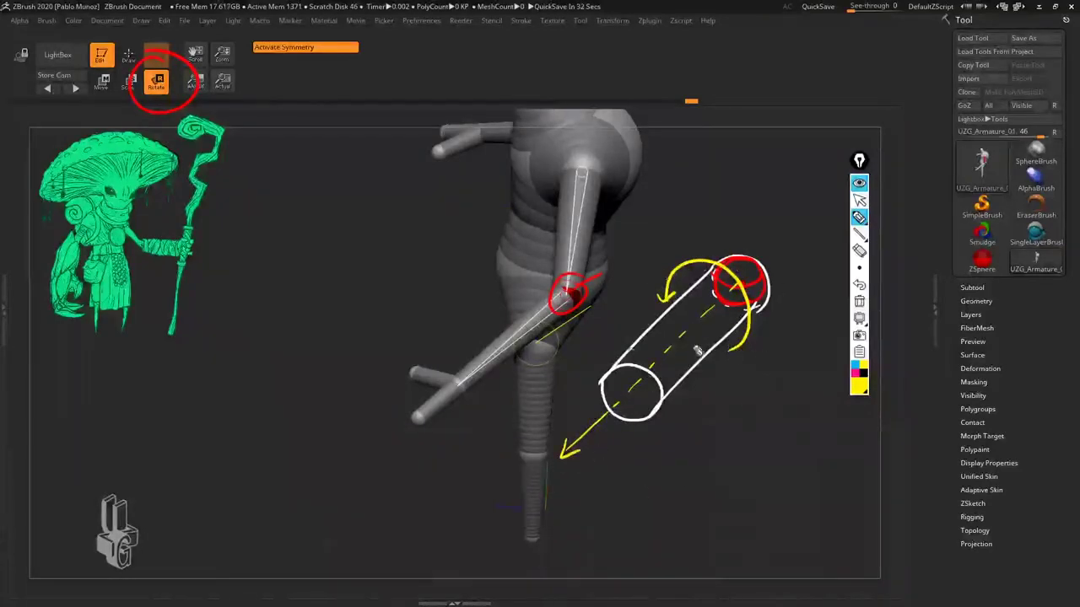
{"action": "mouse_move", "coordinate": [431, 349]}
{"action": "left_mouse_down"}
{"action": "mouse_move", "coordinate": [397, 370]}
{"action": "mouse_move", "coordinate": [461, 379]}
{"action": "left_mouse_up"}
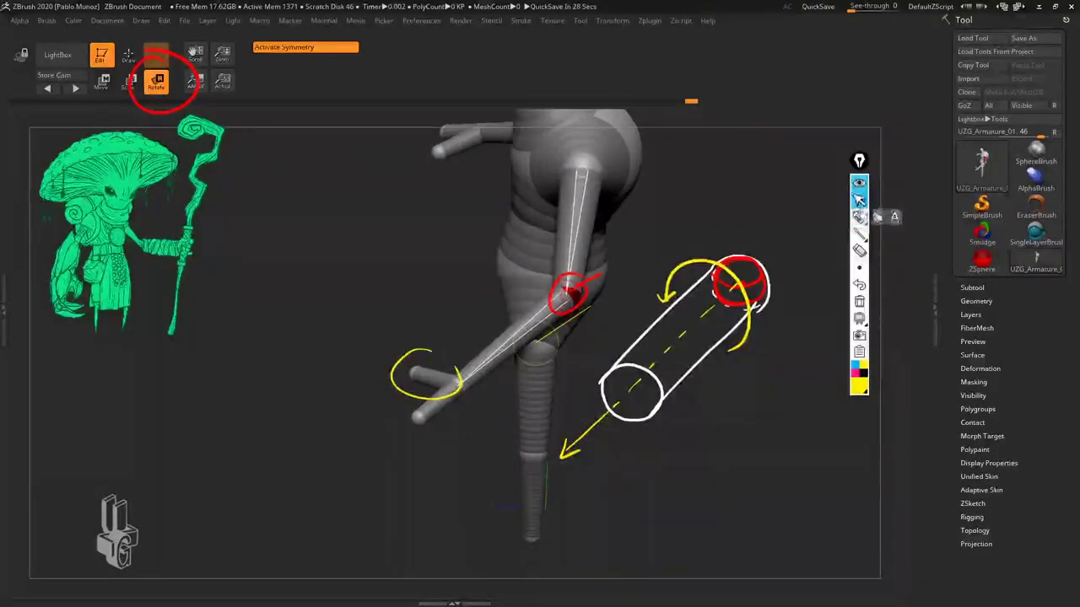
{"action": "left_click", "coordinate": [858, 182]}
Step: Delete the side-branch ZSpheres and their base joints near both wrists, leaving plain forearms
{"action": "left_click_drag", "start_coordinate": [661, 327], "coordinate": [751, 324]}
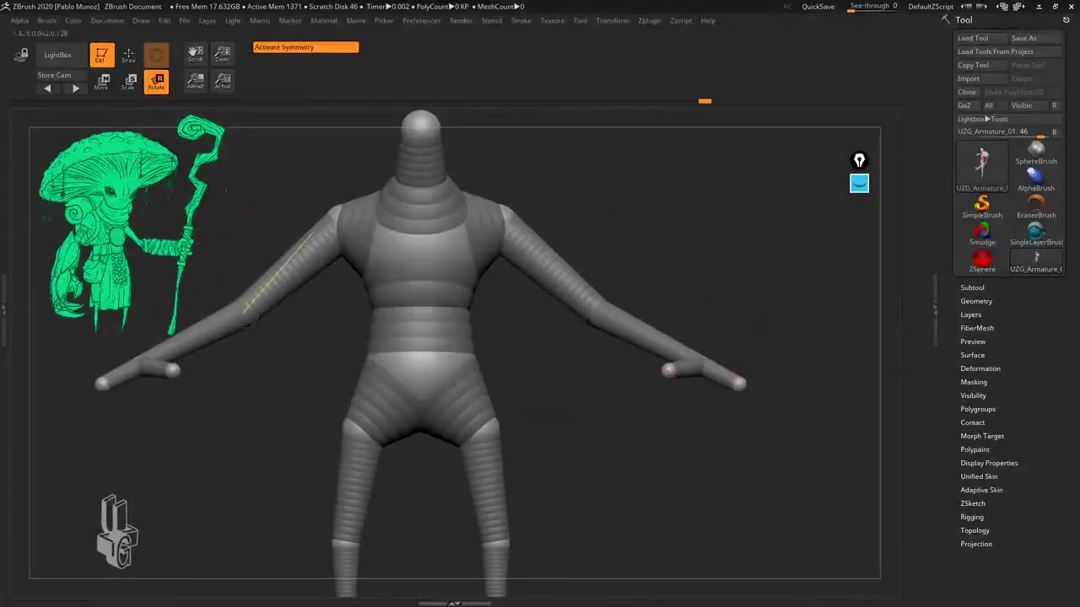
{"action": "key", "text": "q"}
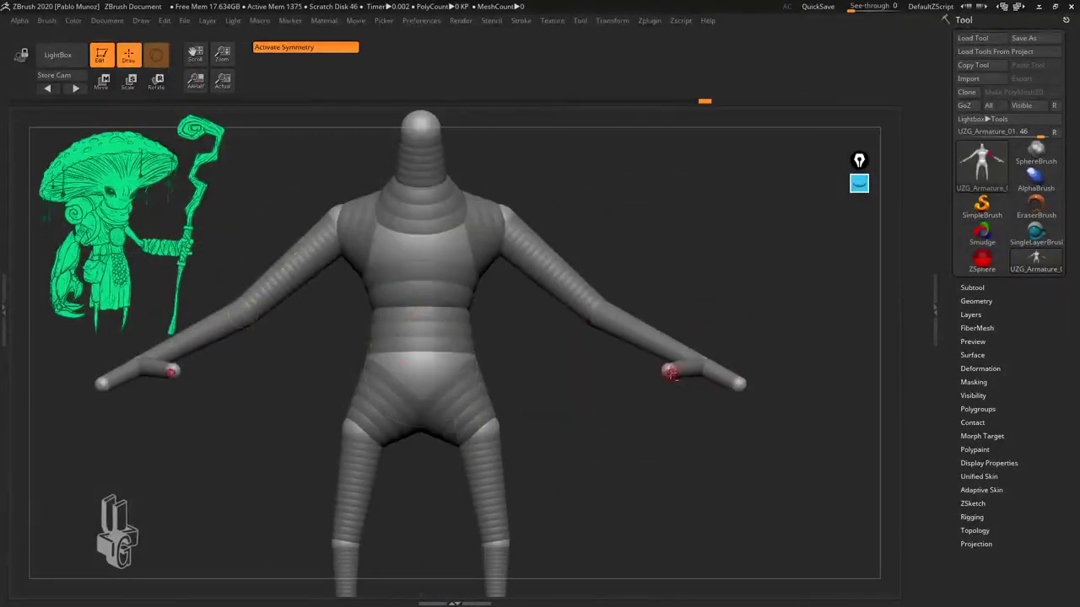
{"action": "left_click", "coordinate": [670, 371], "text": "alt"}
{"action": "left_click", "coordinate": [701, 364], "text": "alt"}
{"action": "left_click_drag", "start_coordinate": [684, 399], "coordinate": [657, 429], "text": "alt"}
{"action": "left_click_drag", "start_coordinate": [659, 431], "coordinate": [659, 409], "text": "alt"}
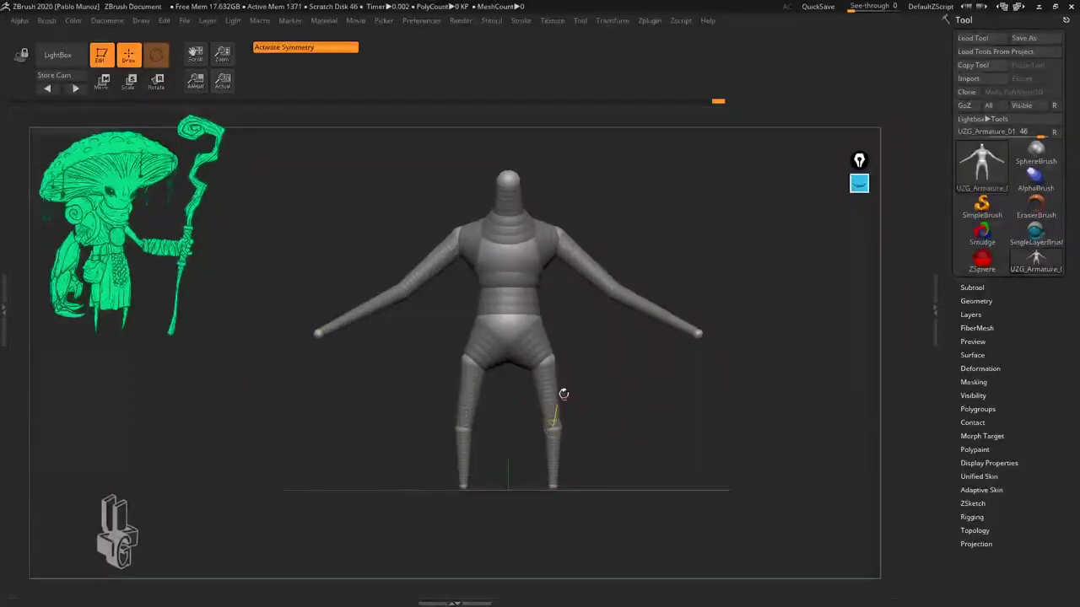
Step: Extend the lower end of each leg with a small ZSphere pulled forward to form feet
{"action": "mouse_move", "coordinate": [621, 464]}
{"action": "left_mouse_down", "text": "alt"}
{"action": "mouse_move", "coordinate": [621, 410]}
{"action": "mouse_move", "coordinate": [627, 448]}
{"action": "left_mouse_up", "text": "alt"}
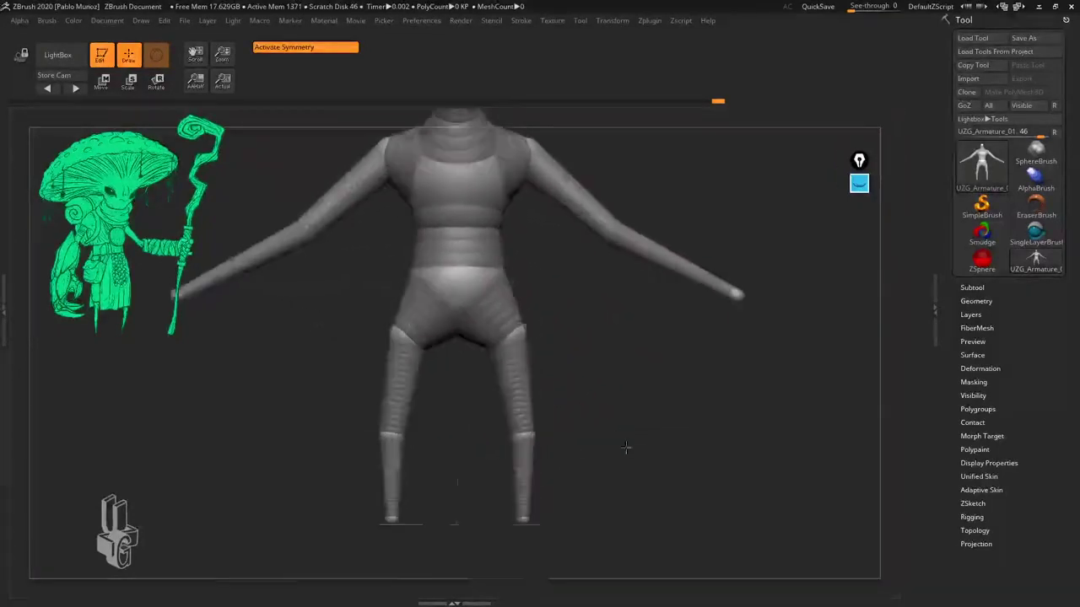
{"action": "left_click_drag", "start_coordinate": [587, 483], "coordinate": [498, 308], "text": "alt"}
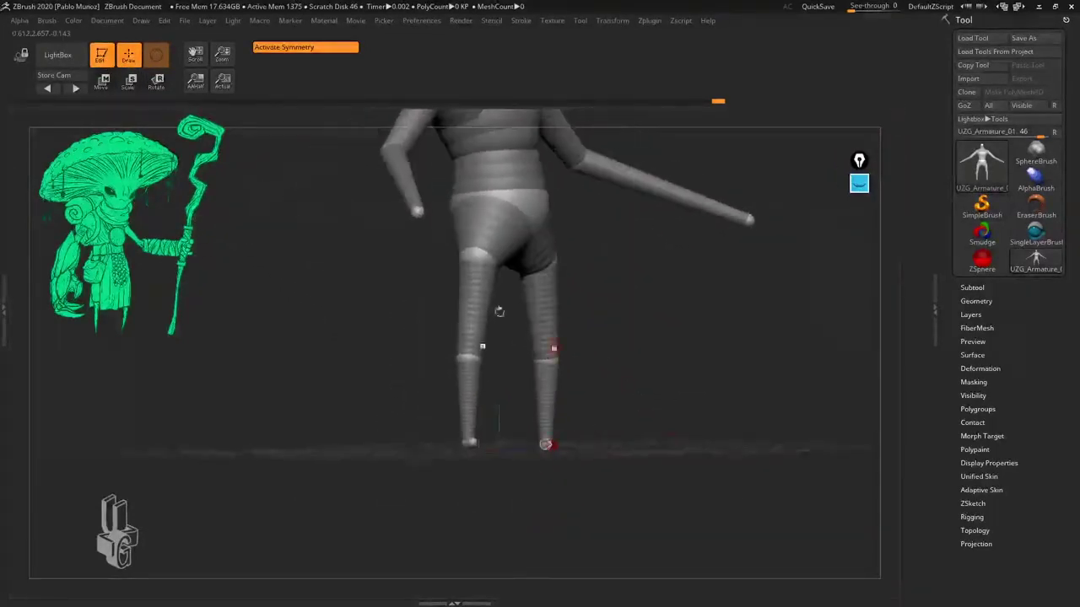
{"action": "key", "text": "w"}
{"action": "left_click_drag", "start_coordinate": [411, 283], "coordinate": [540, 295]}
{"action": "mouse_move", "coordinate": [582, 455]}
{"action": "left_mouse_down"}
{"action": "mouse_move", "coordinate": [633, 454]}
{"action": "mouse_move", "coordinate": [558, 448]}
{"action": "mouse_move", "coordinate": [643, 404]}
{"action": "mouse_move", "coordinate": [678, 357]}
{"action": "mouse_move", "coordinate": [636, 368]}
{"action": "left_mouse_up"}
{"action": "left_click_drag", "start_coordinate": [688, 396], "coordinate": [599, 460]}
Step: Delete the foot ZSpheres from the ankles and return the armature to a straight front view
{"action": "key", "text": "q"}
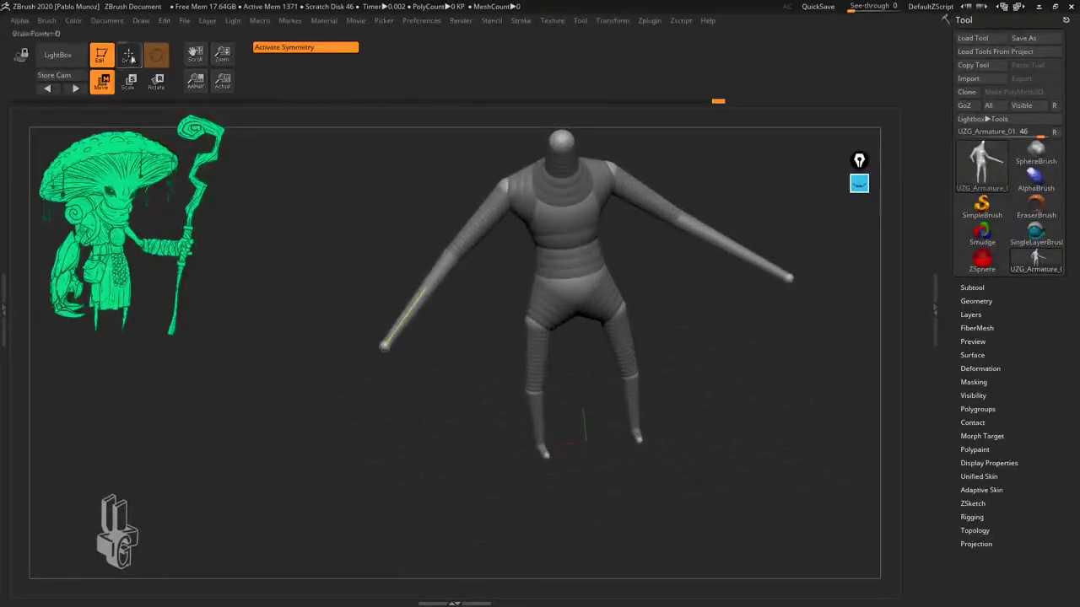
{"action": "left_click", "coordinate": [639, 441], "text": "alt"}
{"action": "left_click_drag", "start_coordinate": [663, 390], "coordinate": [605, 412], "text": "shift"}
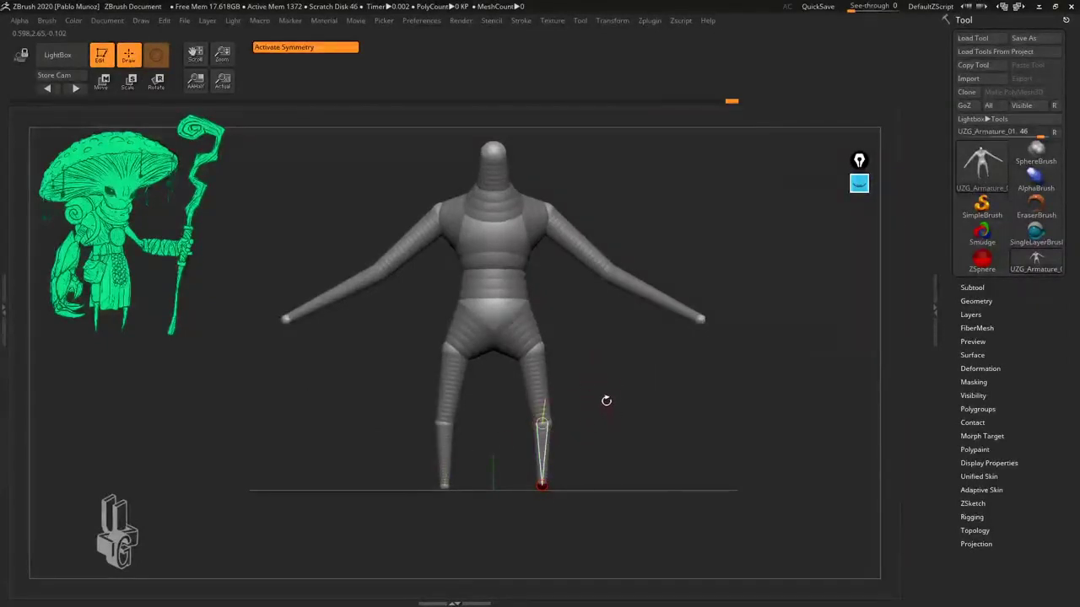
{"action": "left_click_drag", "start_coordinate": [606, 388], "coordinate": [605, 405], "text": "alt"}
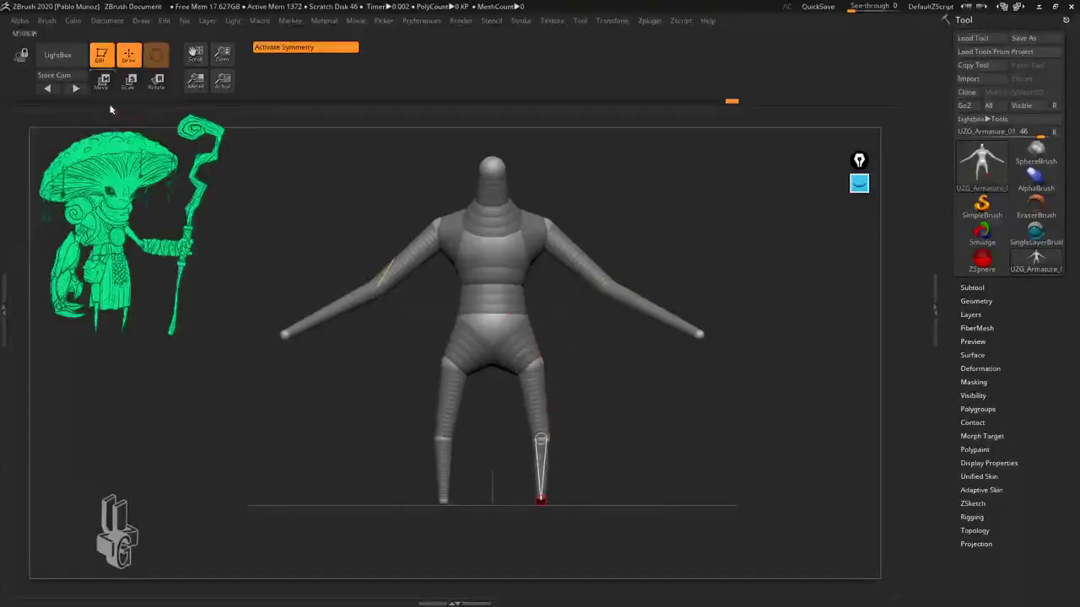
Step: Cycle through the Move, Scale and Rotate modes, and examine the armature's posture from the side
{"action": "left_click", "coordinate": [102, 80]}
{"action": "left_click", "coordinate": [129, 80]}
{"action": "left_click", "coordinate": [152, 86]}
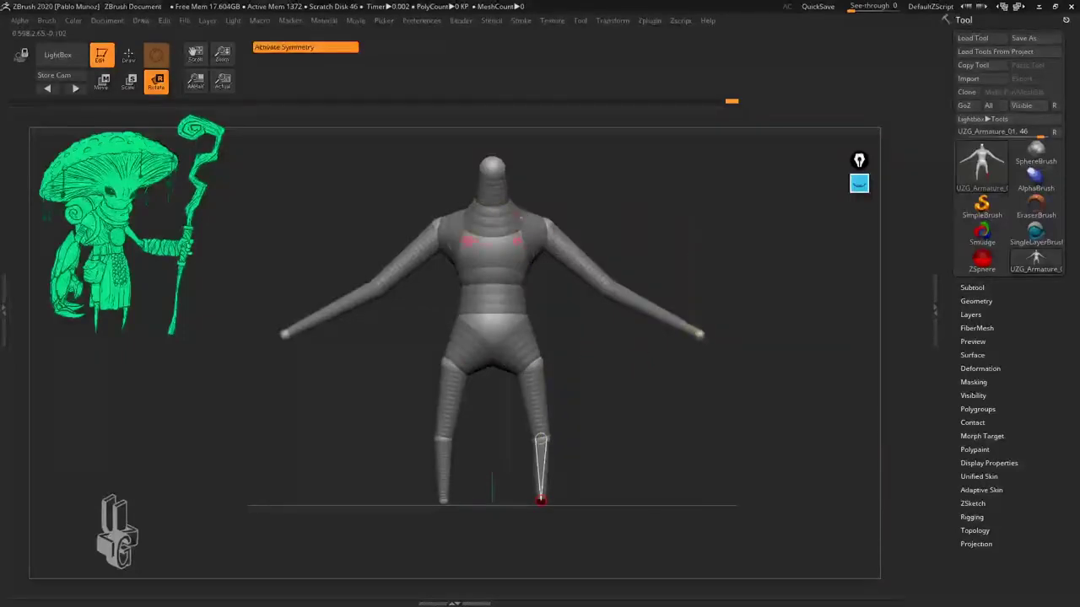
{"action": "left_click_drag", "start_coordinate": [717, 244], "coordinate": [569, 246]}
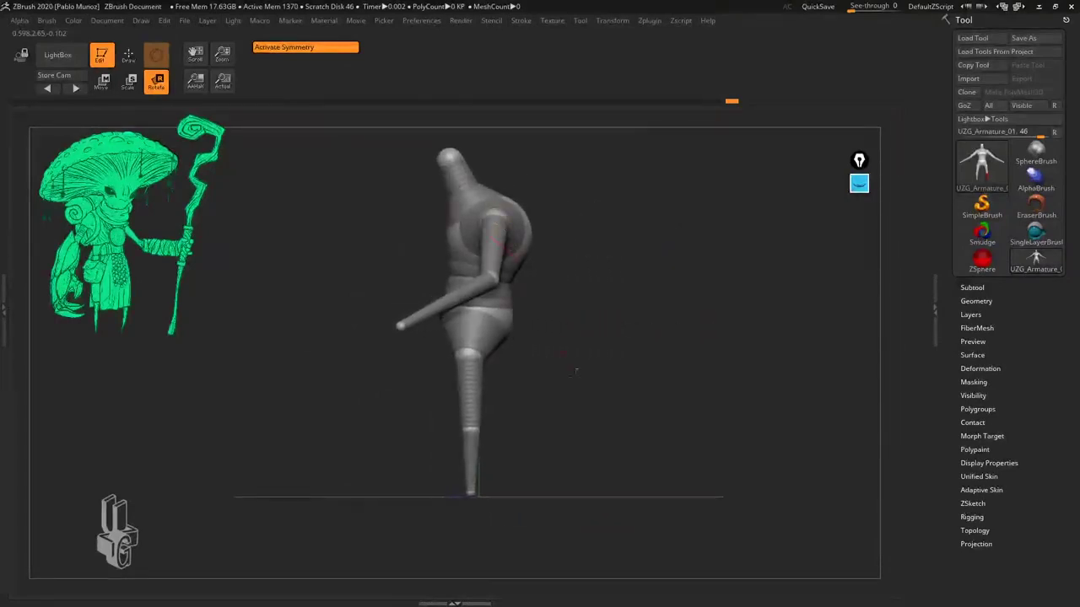
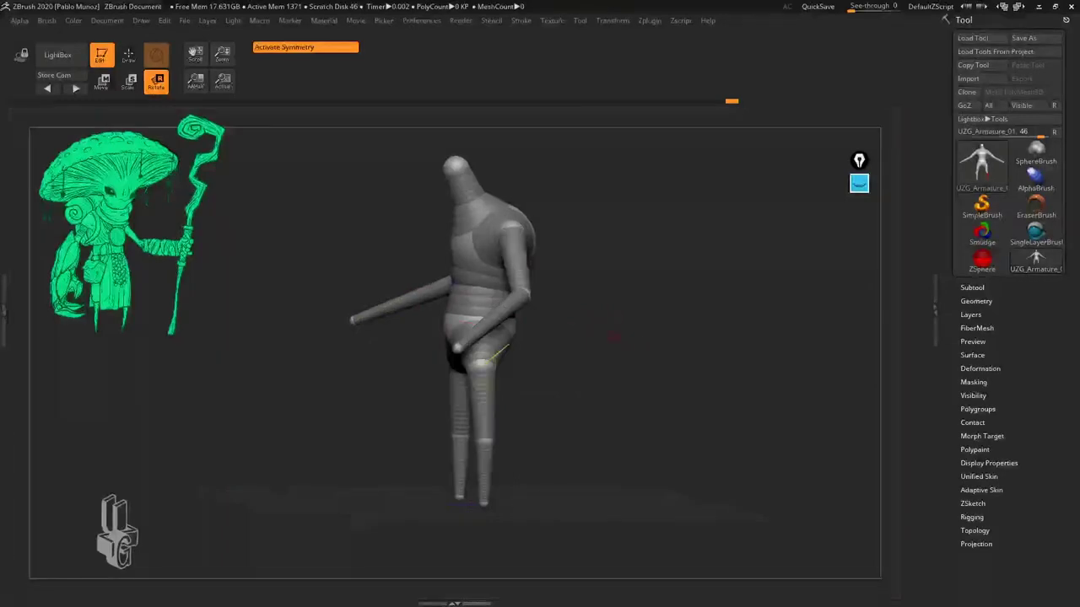
{"action": "left_click_drag", "start_coordinate": [407, 389], "coordinate": [617, 382]}
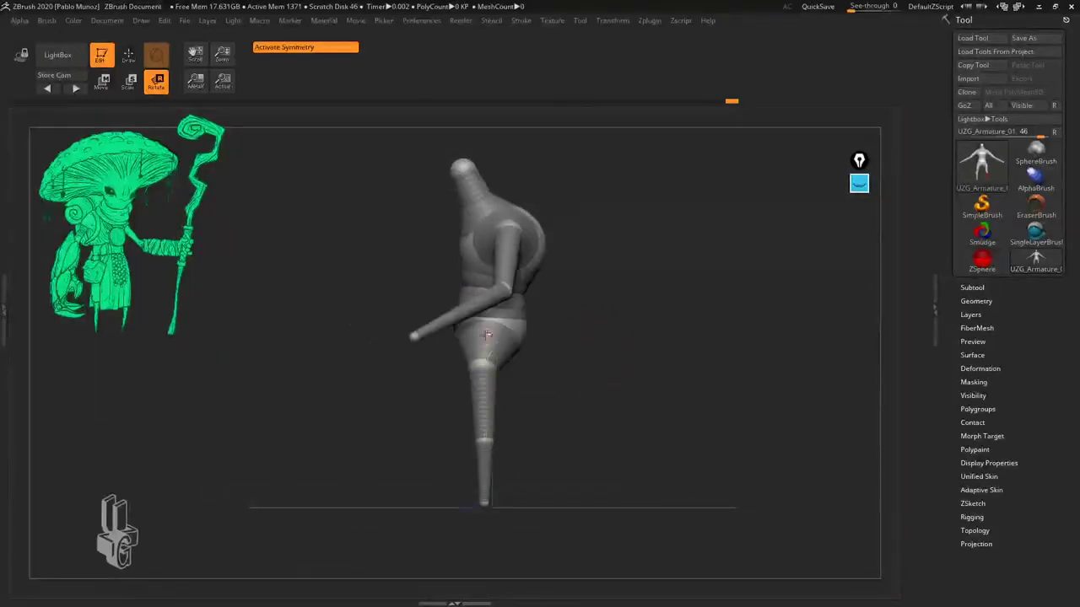
{"action": "left_click_drag", "start_coordinate": [487, 336], "coordinate": [597, 336]}
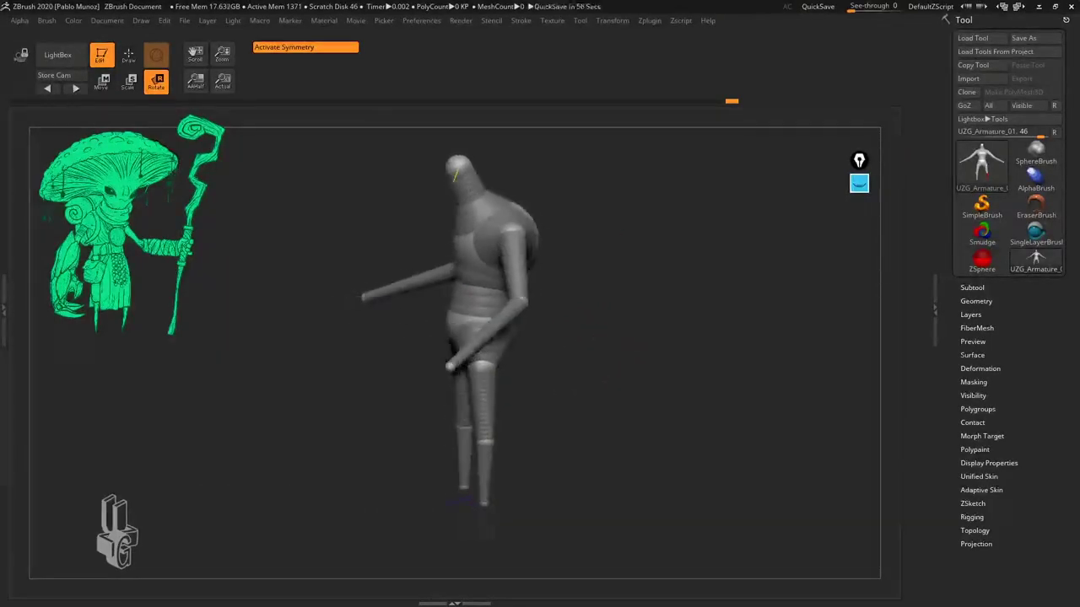
Step: Toggle Perspective Distortion on and off and compare how the armature looks from the side and at an angle
{"action": "left_click", "coordinate": [141, 21]}
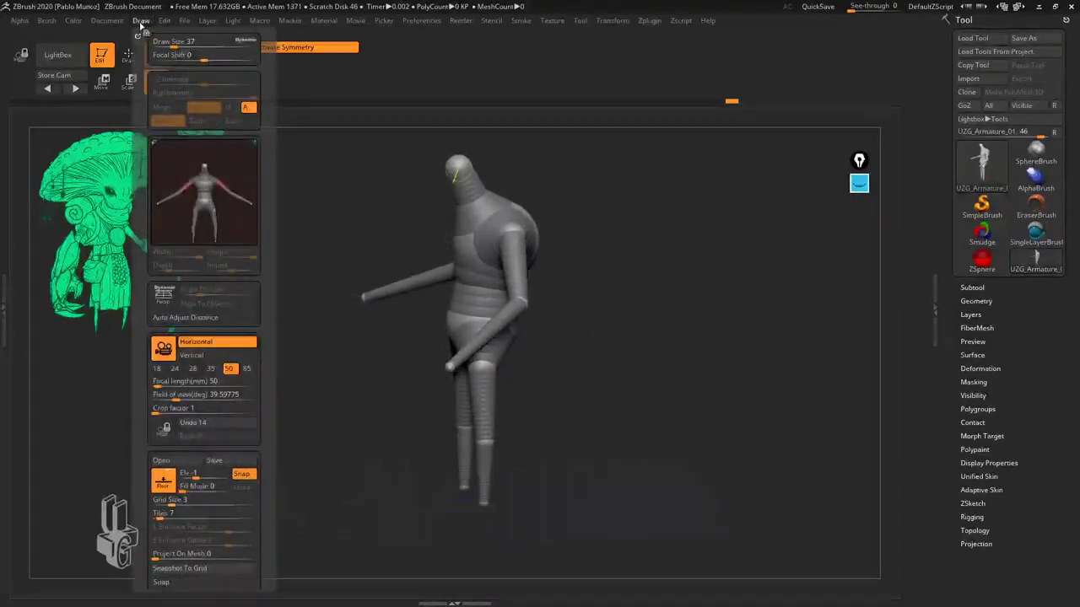
{"action": "scroll", "coordinate": [220, 405], "scroll_direction": "down", "scroll_amount": 1}
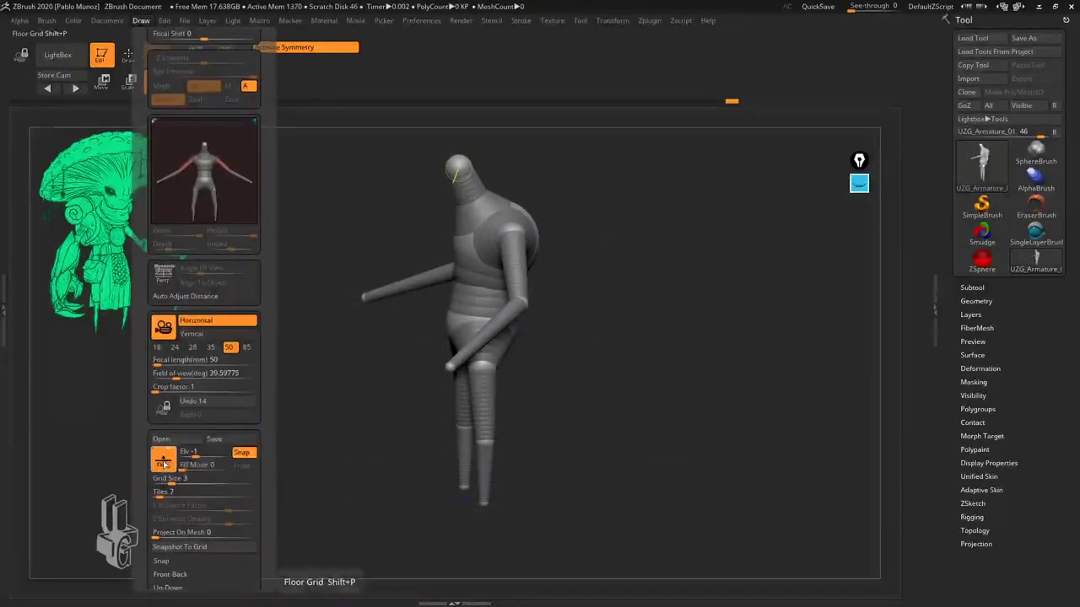
{"action": "left_click", "coordinate": [163, 283]}
{"action": "left_click", "coordinate": [163, 282]}
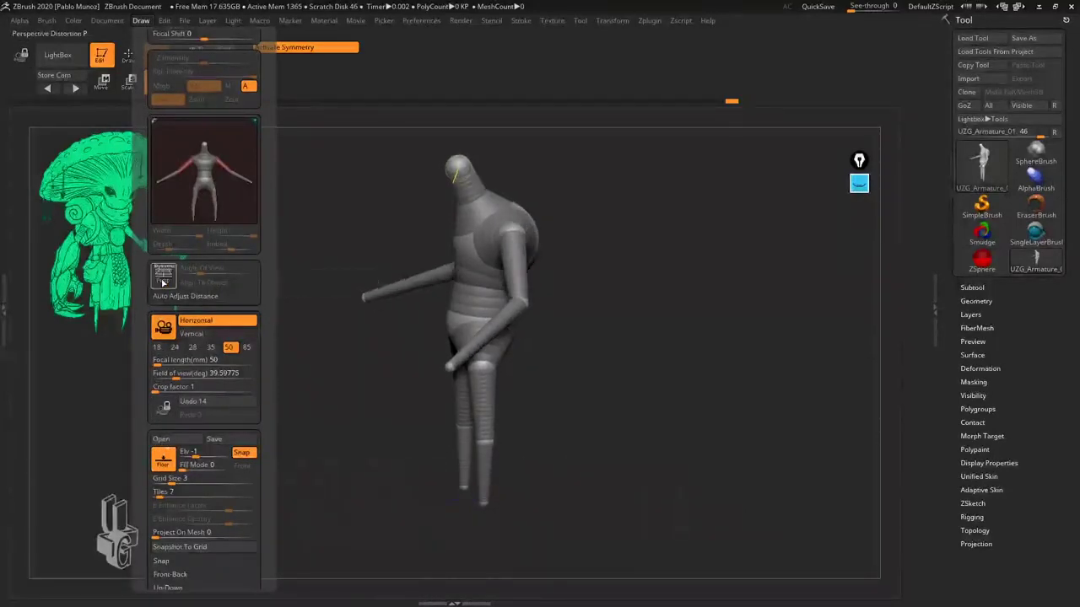
{"action": "left_click", "coordinate": [163, 283]}
{"action": "left_click", "coordinate": [163, 283]}
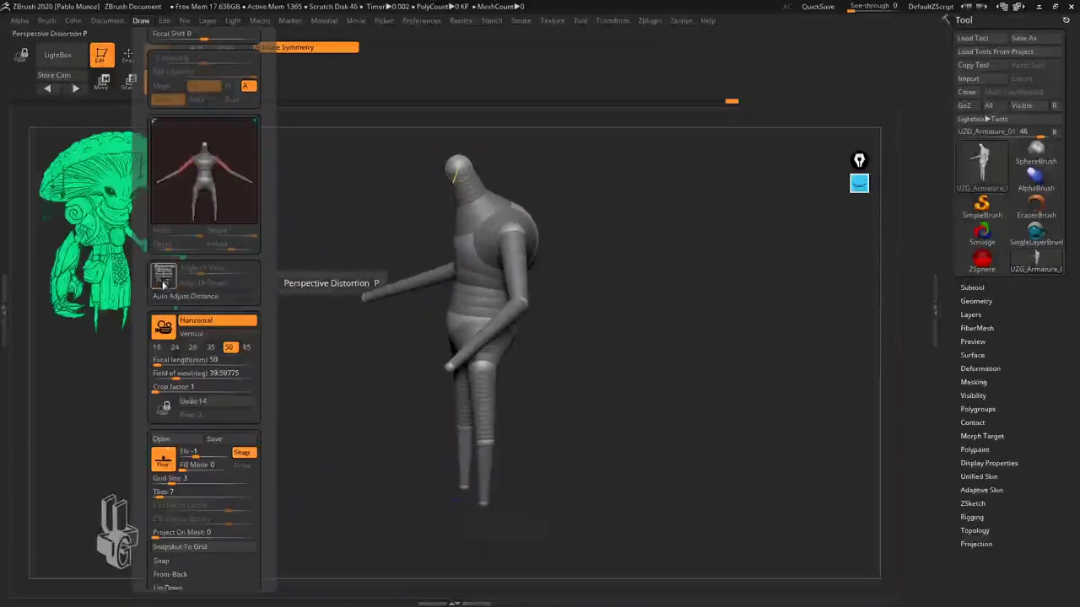
{"action": "left_click", "coordinate": [162, 283]}
{"action": "mouse_move", "coordinate": [660, 313]}
{"action": "left_mouse_down"}
{"action": "mouse_move", "coordinate": [561, 306]}
{"action": "mouse_move", "coordinate": [658, 303]}
{"action": "left_mouse_up"}
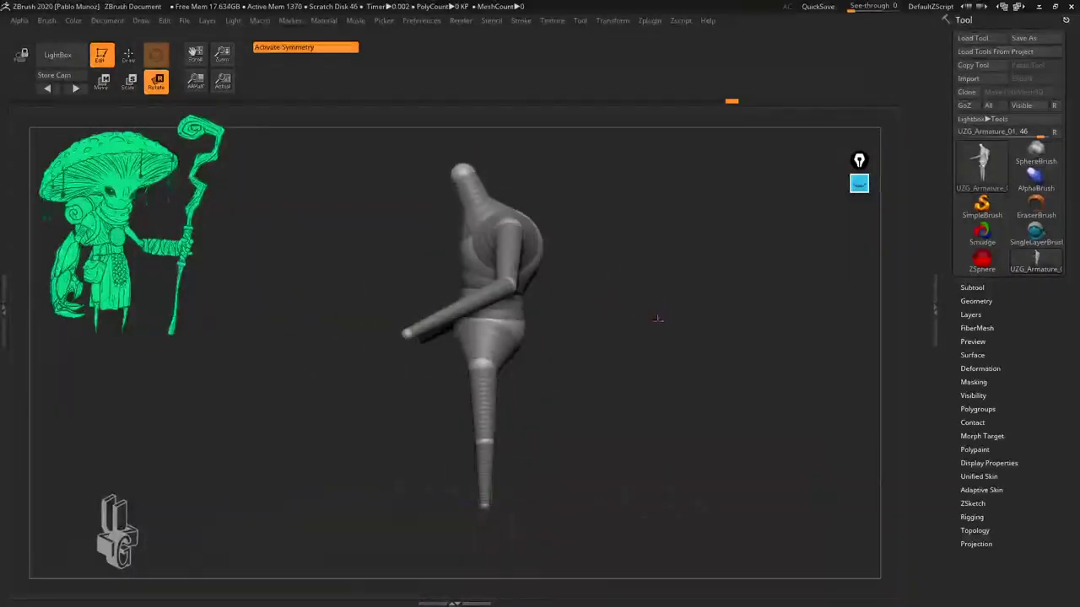
{"action": "left_click_drag", "start_coordinate": [629, 378], "coordinate": [538, 469]}
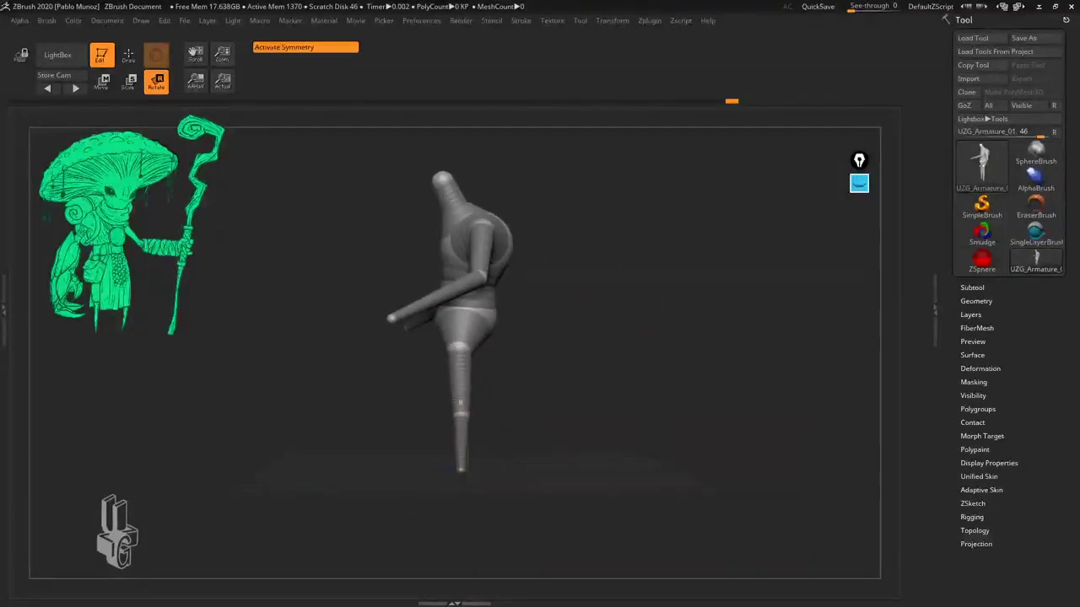
{"action": "left_click", "coordinate": [143, 22]}
{"action": "left_click", "coordinate": [164, 300]}
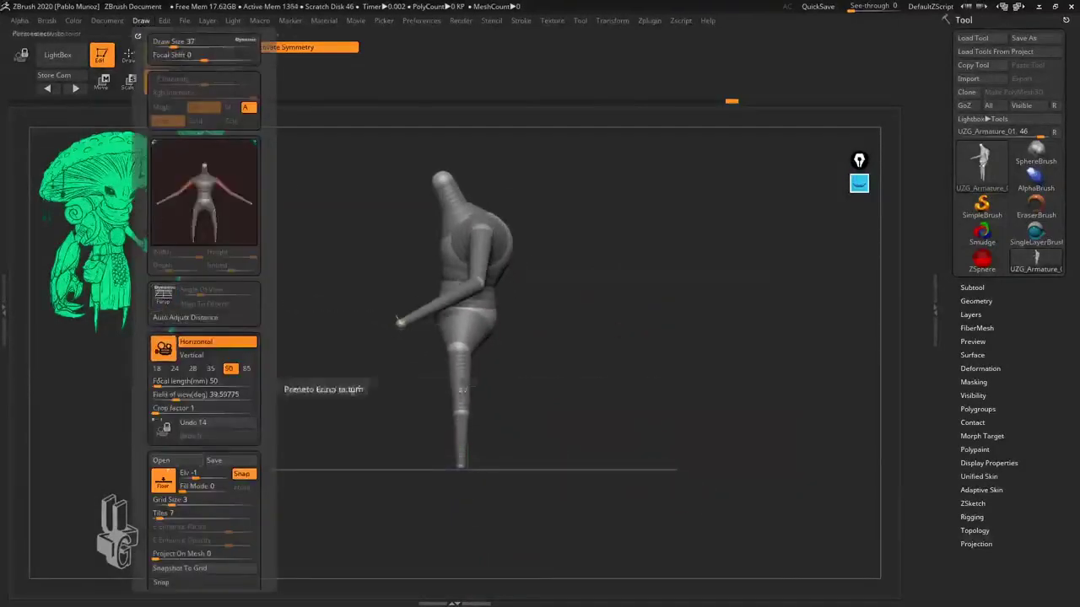
{"action": "left_click_drag", "start_coordinate": [627, 345], "coordinate": [652, 366]}
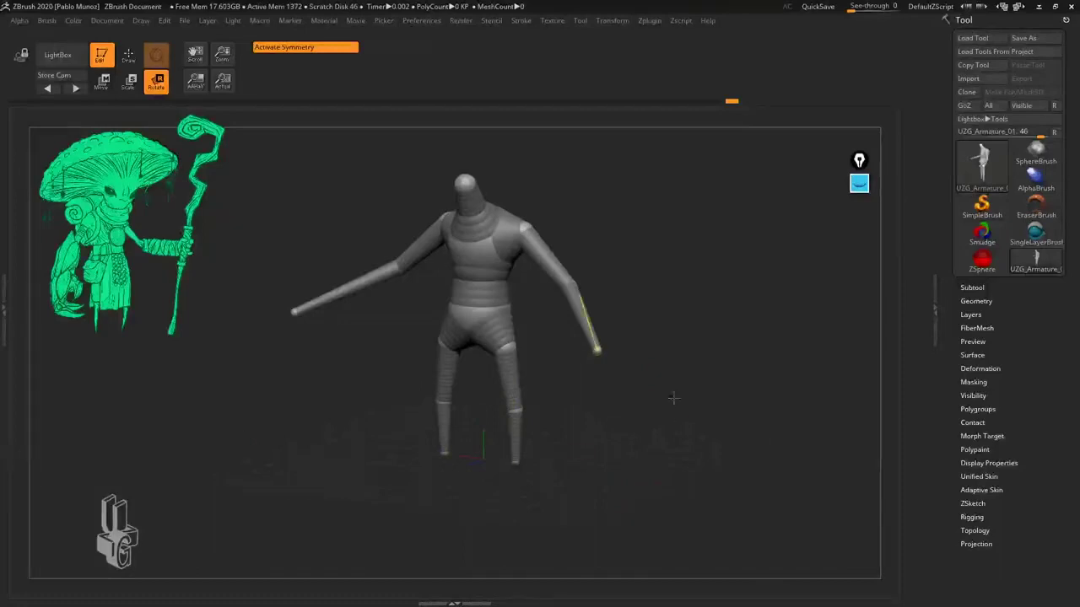
Step: Insert a ZSphere joint near the end of each forearm and move it slightly upward to bend the hands at the wrists
{"action": "left_click_drag", "start_coordinate": [678, 397], "coordinate": [604, 417], "text": "shift"}
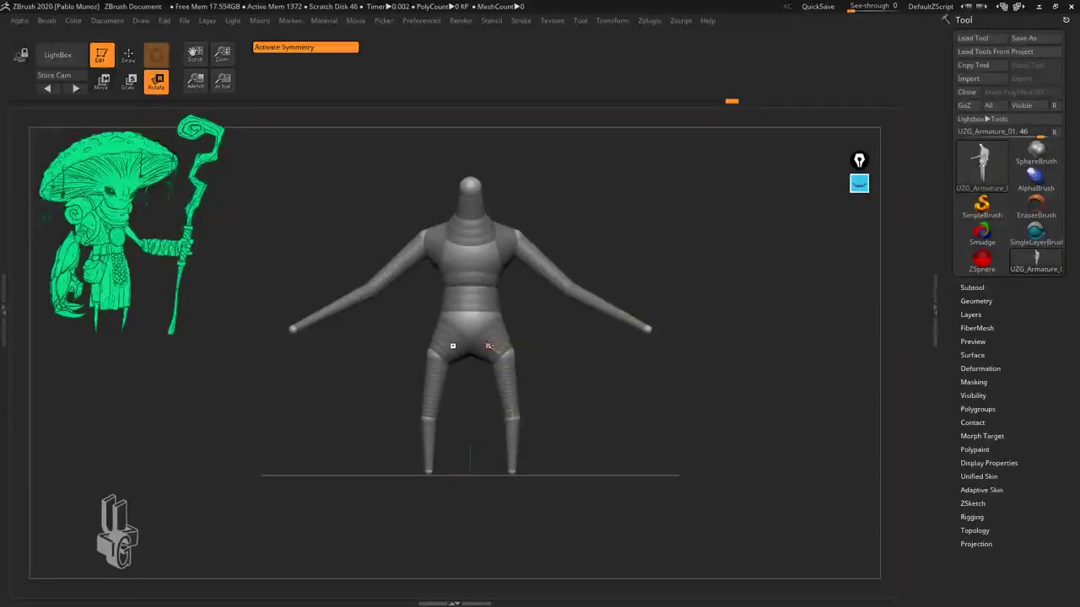
{"action": "right_click_drag", "start_coordinate": [488, 331], "coordinate": [624, 394], "text": "alt"}
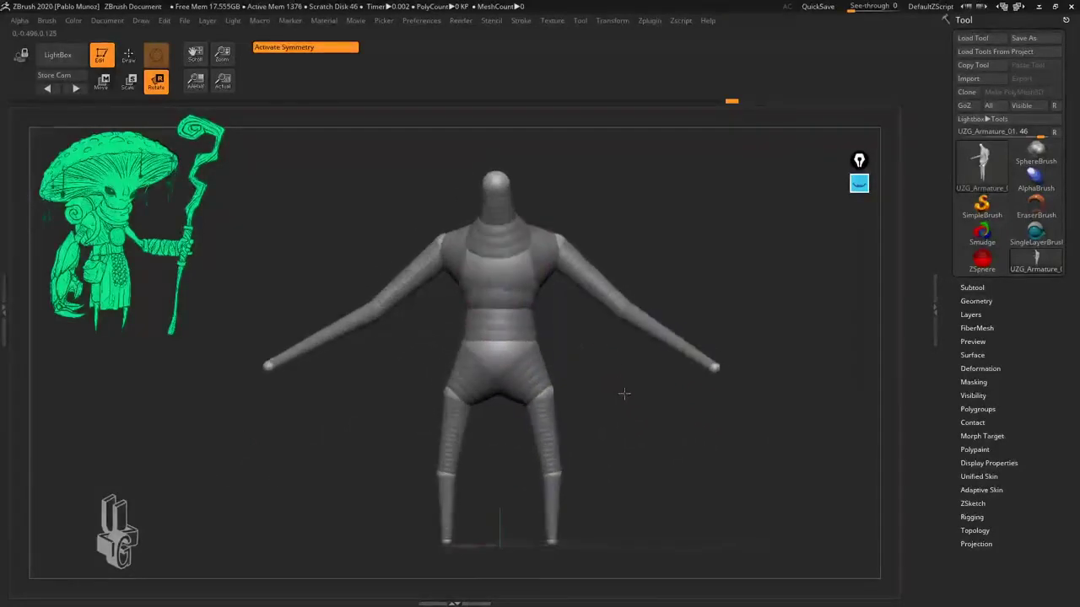
{"action": "right_click_drag", "start_coordinate": [702, 357], "coordinate": [745, 343], "text": "alt"}
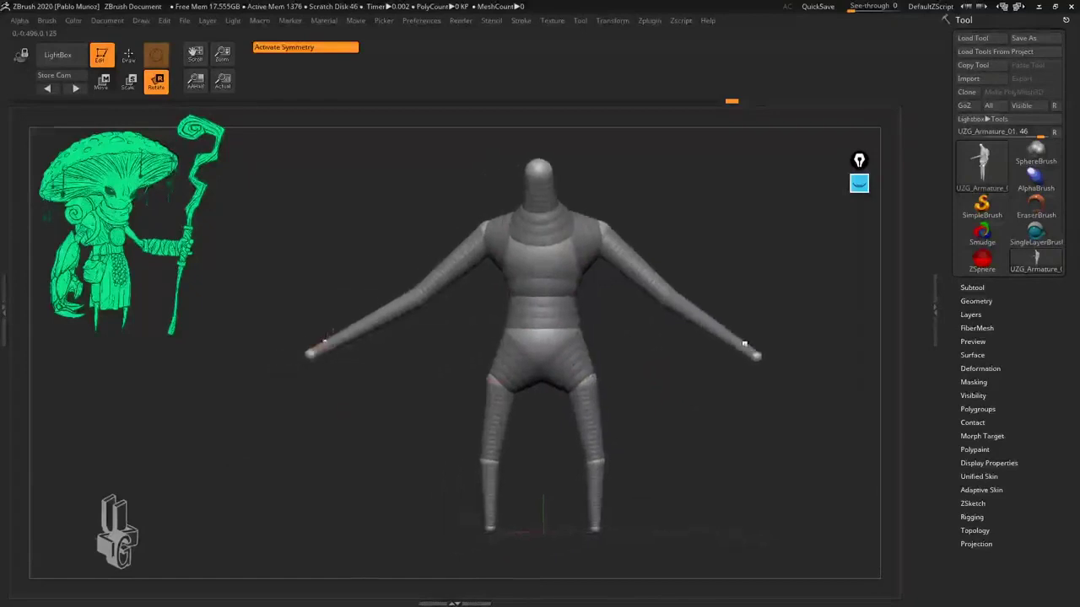
{"action": "left_click", "coordinate": [128, 56]}
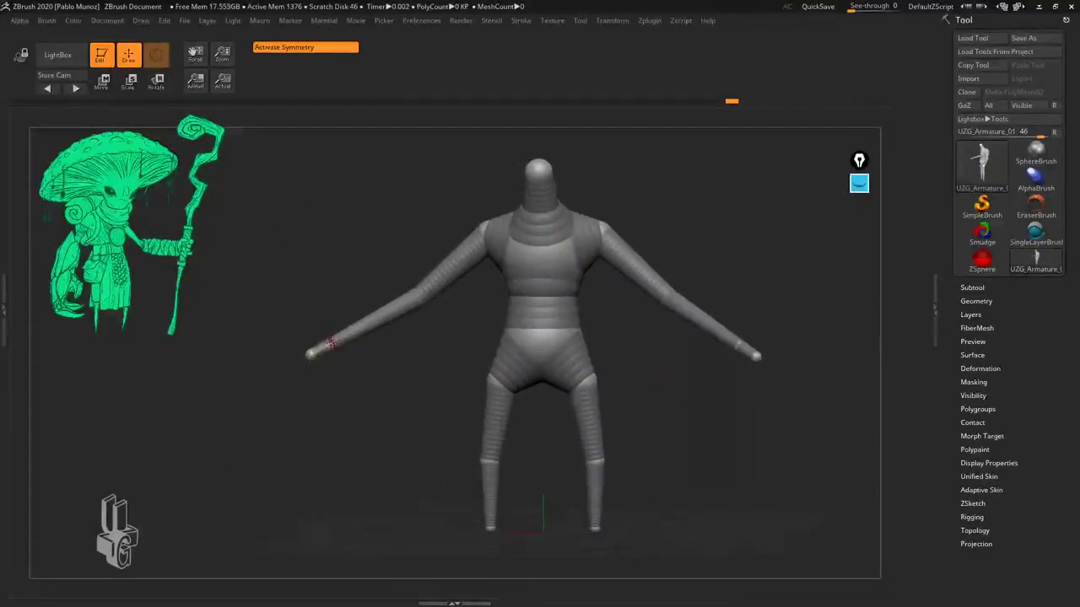
{"action": "left_click", "coordinate": [332, 342]}
{"action": "left_click", "coordinate": [102, 82]}
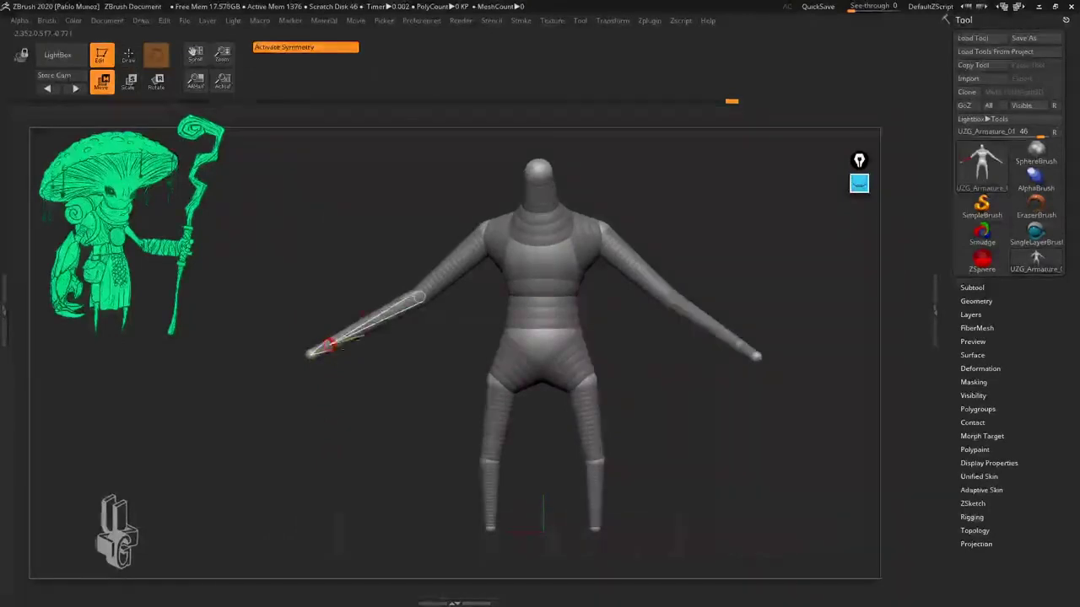
{"action": "left_click_drag", "start_coordinate": [333, 347], "coordinate": [331, 340]}
{"action": "left_click_drag", "start_coordinate": [692, 374], "coordinate": [675, 407]}
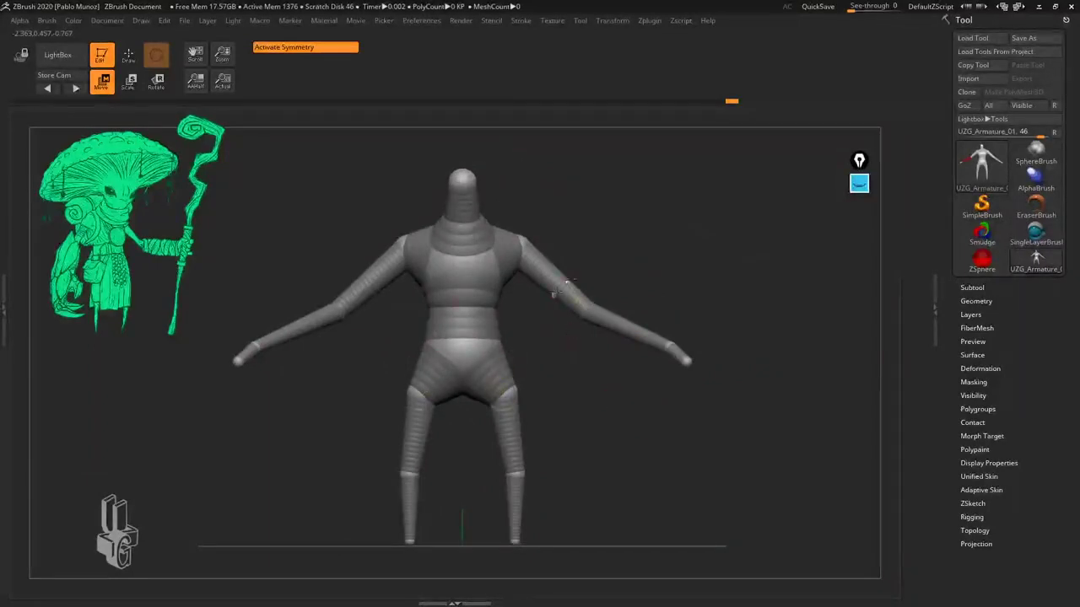
Step: Show the annotations, clear the old drawings, and outline the shoulders, arms and legs in red over the mushroom character sketch
{"action": "left_click", "coordinate": [866, 186]}
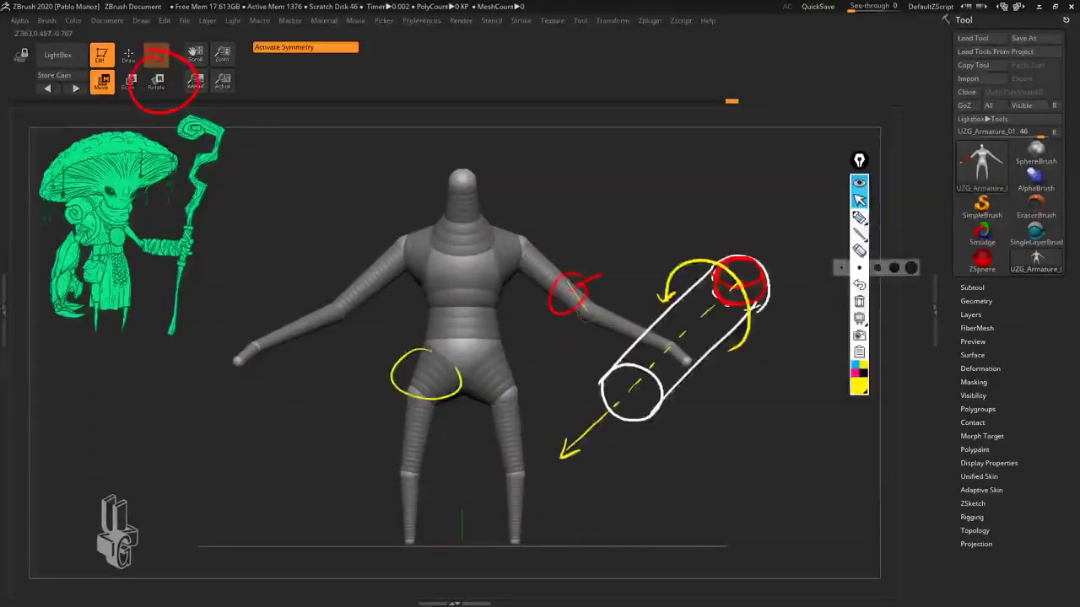
{"action": "left_click", "coordinate": [859, 301]}
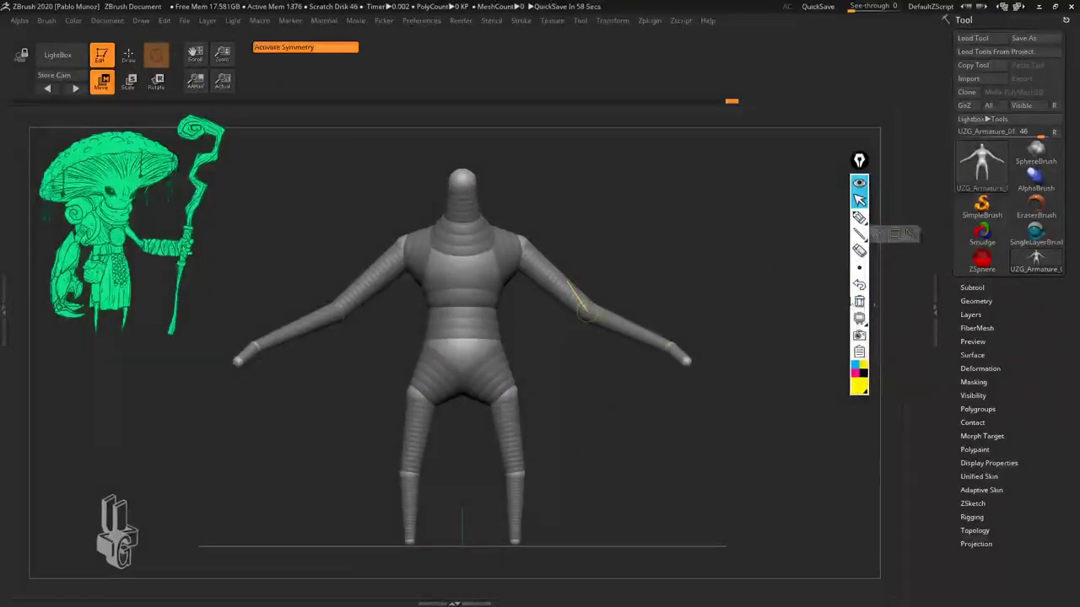
{"action": "left_click", "coordinate": [859, 384]}
{"action": "left_click", "coordinate": [911, 299]}
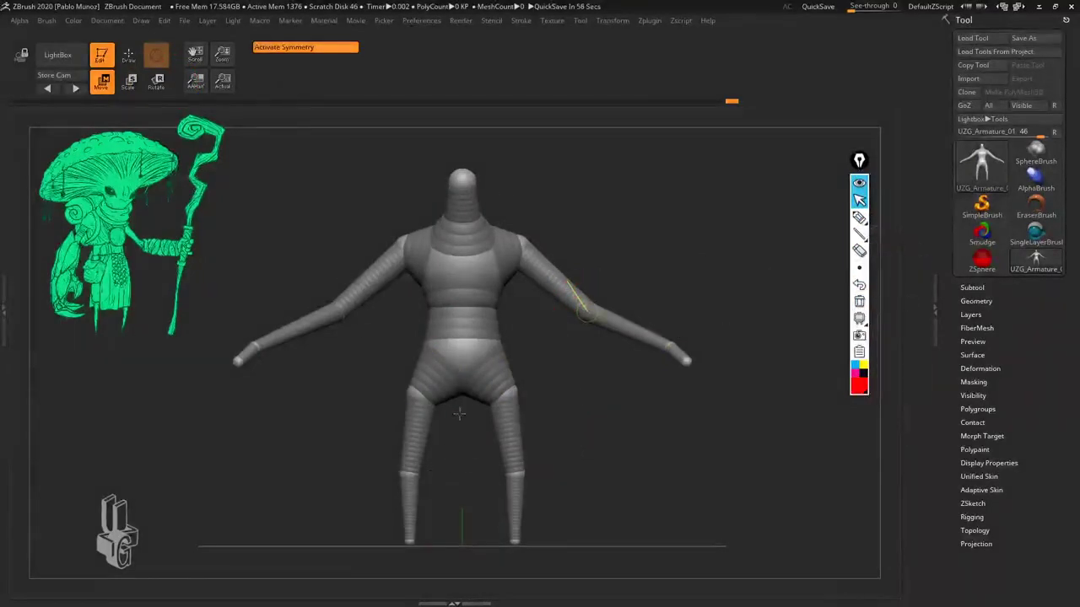
{"action": "left_click", "coordinate": [859, 217]}
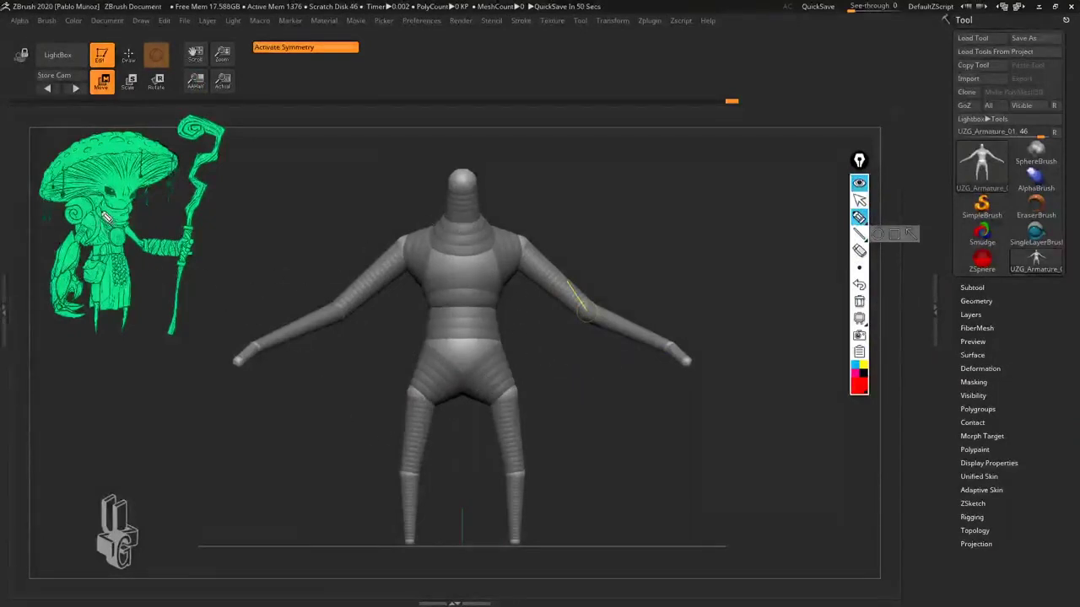
{"action": "mouse_move", "coordinate": [106, 215]}
{"action": "left_mouse_down"}
{"action": "mouse_move", "coordinate": [61, 285]}
{"action": "mouse_move", "coordinate": [88, 235]}
{"action": "mouse_move", "coordinate": [95, 330]}
{"action": "mouse_move", "coordinate": [107, 270]}
{"action": "mouse_move", "coordinate": [124, 293]}
{"action": "mouse_move", "coordinate": [126, 331]}
{"action": "mouse_move", "coordinate": [123, 228]}
{"action": "mouse_move", "coordinate": [180, 250]}
{"action": "mouse_move", "coordinate": [139, 240]}
{"action": "mouse_move", "coordinate": [122, 208]}
{"action": "mouse_move", "coordinate": [108, 211]}
{"action": "mouse_move", "coordinate": [86, 220]}
{"action": "mouse_move", "coordinate": [58, 288]}
{"action": "mouse_move", "coordinate": [60, 277]}
{"action": "left_mouse_up"}
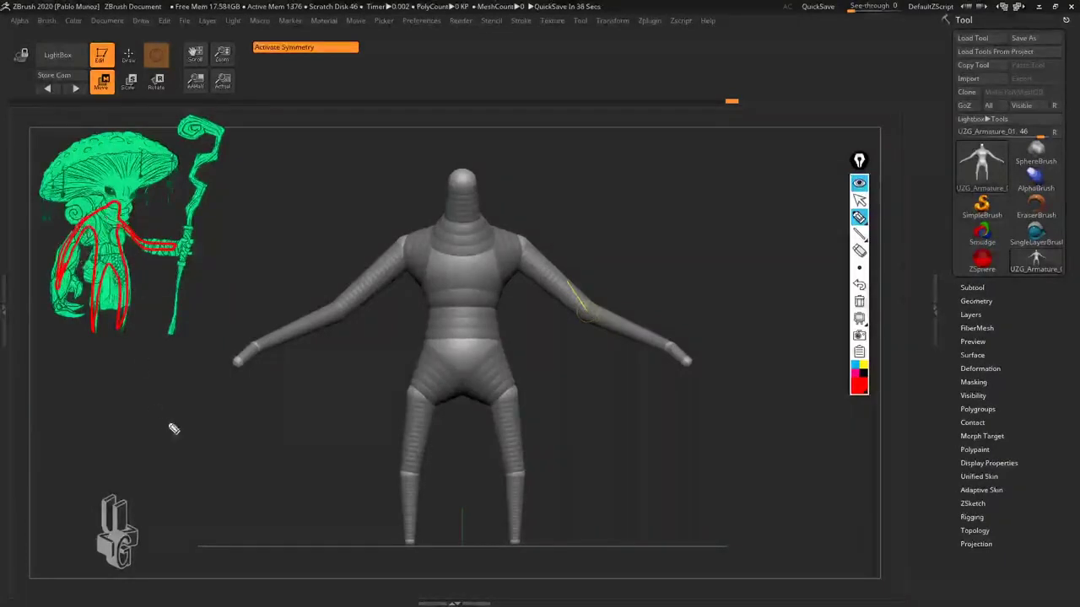
Step: Draw a red arrow from the sketch to the armature's torso and outline robe and sleeve shapes around its hips, legs and arms
{"action": "mouse_move", "coordinate": [123, 253]}
{"action": "left_mouse_down"}
{"action": "mouse_move", "coordinate": [420, 274]}
{"action": "mouse_move", "coordinate": [381, 295]}
{"action": "left_mouse_up"}
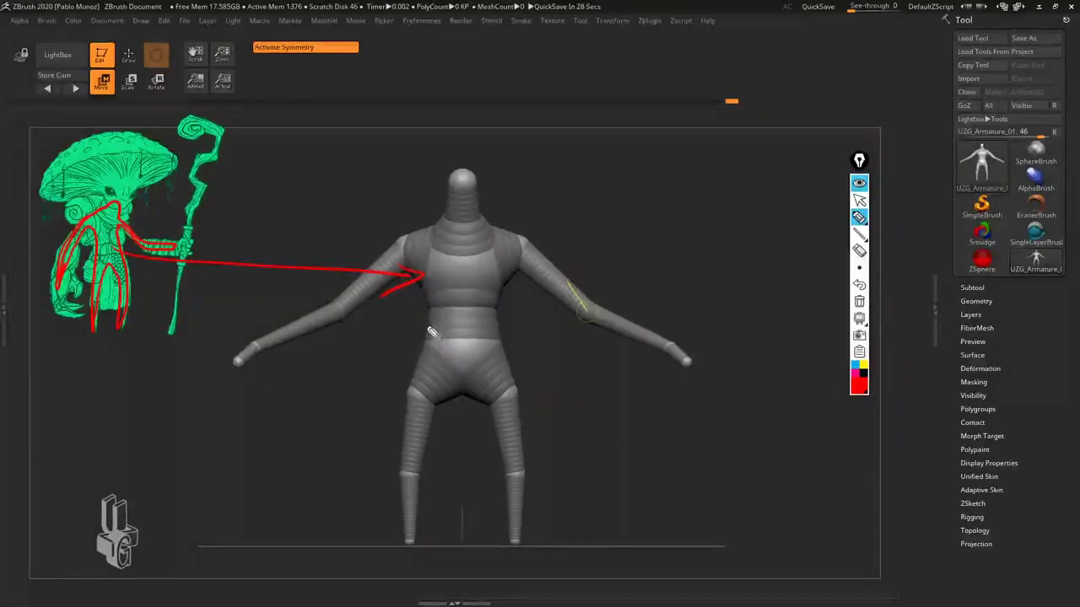
{"action": "mouse_move", "coordinate": [415, 302]}
{"action": "left_mouse_down"}
{"action": "mouse_move", "coordinate": [401, 468]}
{"action": "mouse_move", "coordinate": [427, 405]}
{"action": "mouse_move", "coordinate": [401, 468]}
{"action": "mouse_move", "coordinate": [442, 454]}
{"action": "mouse_move", "coordinate": [407, 357]}
{"action": "mouse_move", "coordinate": [412, 410]}
{"action": "mouse_move", "coordinate": [523, 473]}
{"action": "mouse_move", "coordinate": [516, 329]}
{"action": "left_mouse_up"}
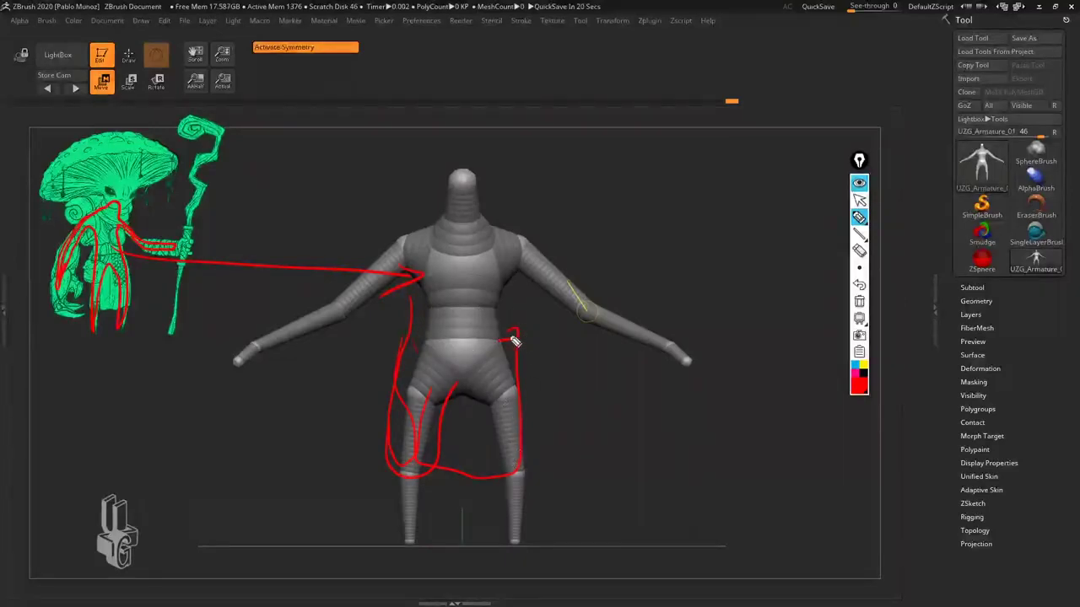
{"action": "left_click_drag", "start_coordinate": [428, 330], "coordinate": [411, 326]}
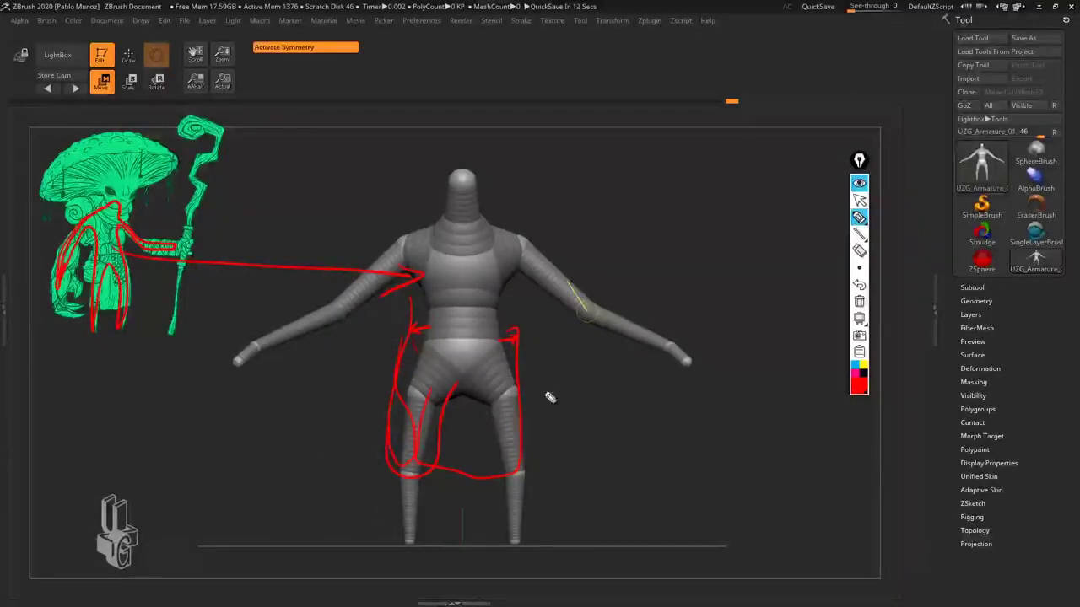
{"action": "left_click_drag", "start_coordinate": [521, 282], "coordinate": [506, 471]}
{"action": "left_click_drag", "start_coordinate": [384, 232], "coordinate": [300, 308]}
{"action": "mouse_move", "coordinate": [403, 297]}
{"action": "left_mouse_down"}
{"action": "mouse_move", "coordinate": [381, 338]}
{"action": "mouse_move", "coordinate": [324, 327]}
{"action": "left_mouse_up"}
{"action": "left_click_drag", "start_coordinate": [300, 306], "coordinate": [293, 321]}
{"action": "mouse_move", "coordinate": [266, 344]}
{"action": "left_mouse_down"}
{"action": "mouse_move", "coordinate": [305, 352]}
{"action": "mouse_move", "coordinate": [340, 337]}
{"action": "left_mouse_up"}
{"action": "left_click_drag", "start_coordinate": [465, 267], "coordinate": [511, 296]}
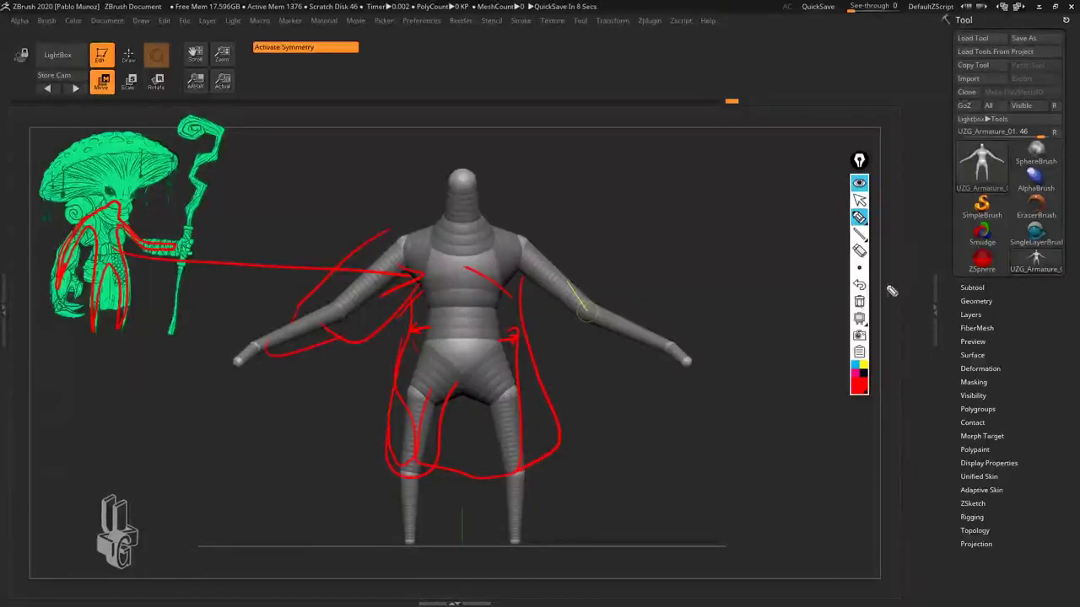
Step: Undo the red arrow and all clothing outlines drawn over the armature
{"action": "left_click", "coordinate": [859, 285]}
{"action": "left_click", "coordinate": [859, 285]}
{"action": "left_click", "coordinate": [859, 285]}
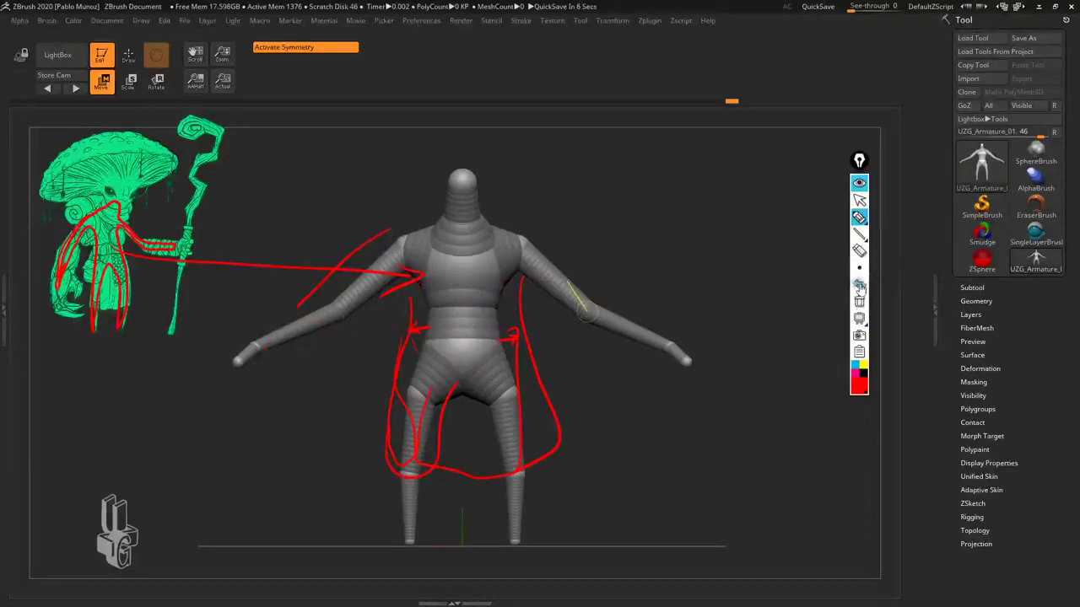
{"action": "left_click", "coordinate": [859, 285]}
{"action": "left_click", "coordinate": [858, 285]}
{"action": "left_click", "coordinate": [859, 286]}
{"action": "left_click", "coordinate": [859, 285]}
{"action": "left_click", "coordinate": [859, 285]}
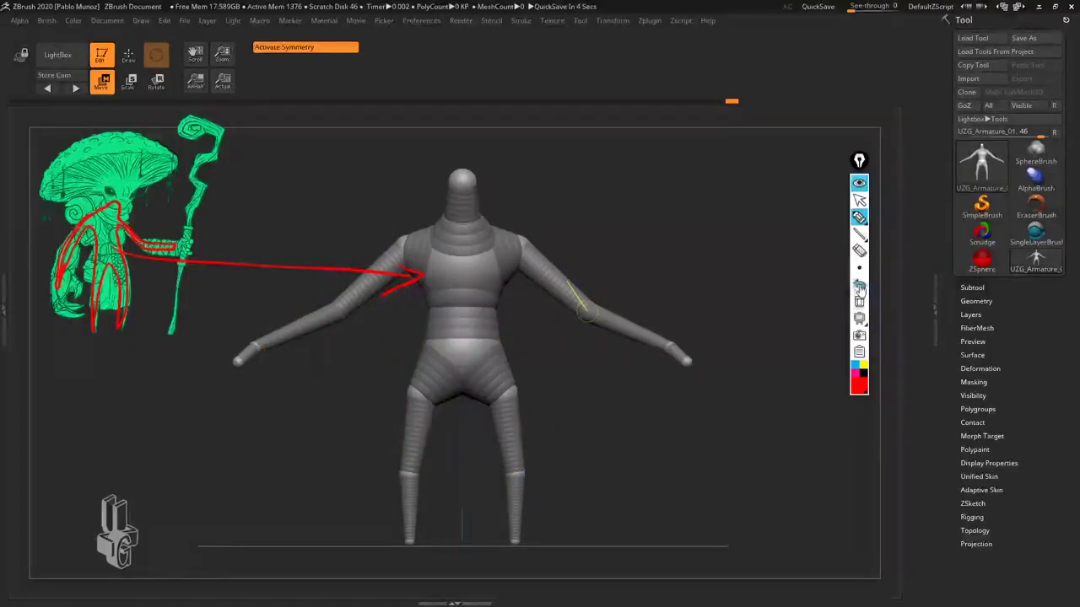
{"action": "left_click", "coordinate": [859, 285]}
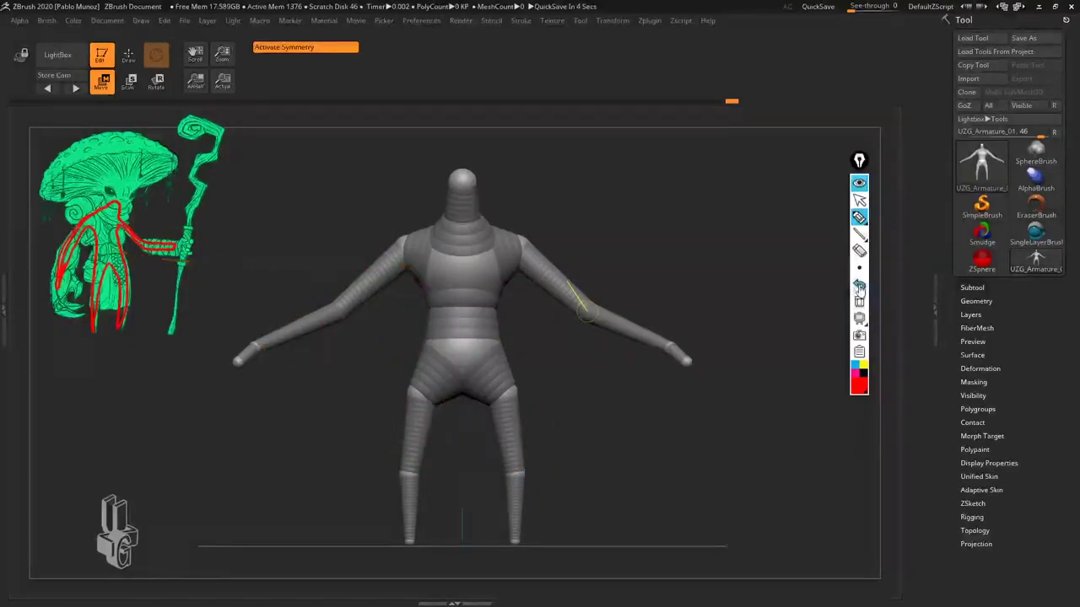
Step: Mark both wrists and the neck of the mushroom character sketch with short red lines, and return to the cursor mode
{"action": "left_click", "coordinate": [858, 381]}
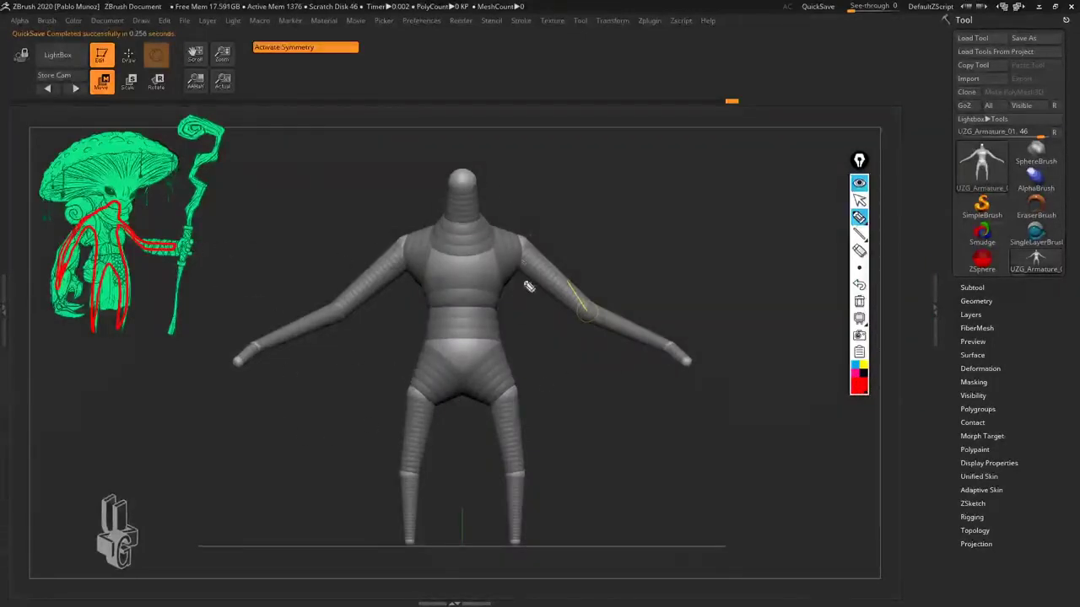
{"action": "mouse_move", "coordinate": [178, 255]}
{"action": "left_mouse_down"}
{"action": "mouse_move", "coordinate": [191, 240]}
{"action": "mouse_move", "coordinate": [174, 272]}
{"action": "left_mouse_up"}
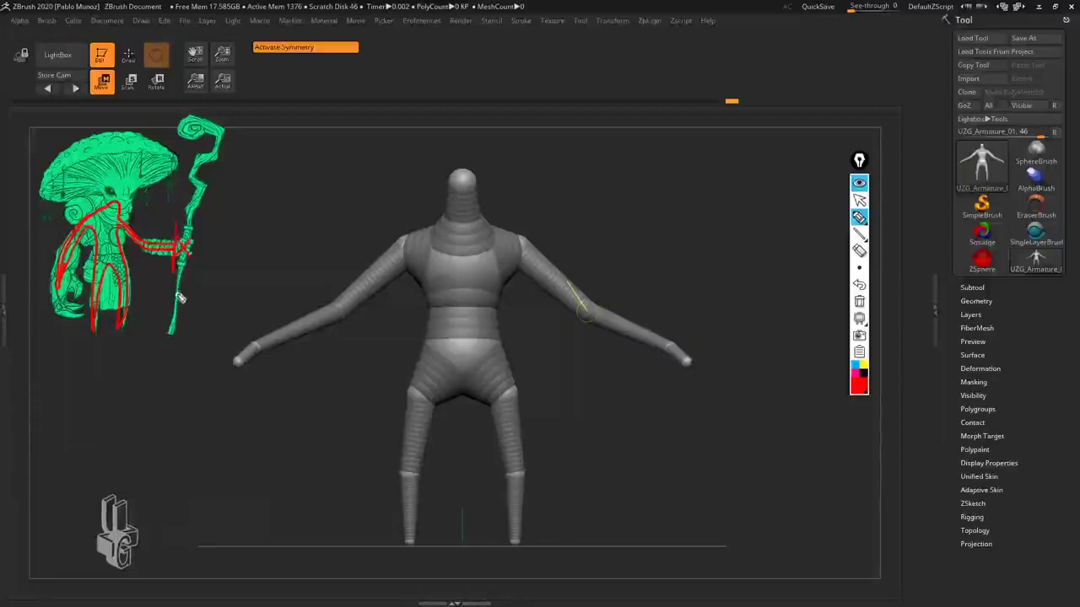
{"action": "left_click_drag", "start_coordinate": [68, 288], "coordinate": [40, 287]}
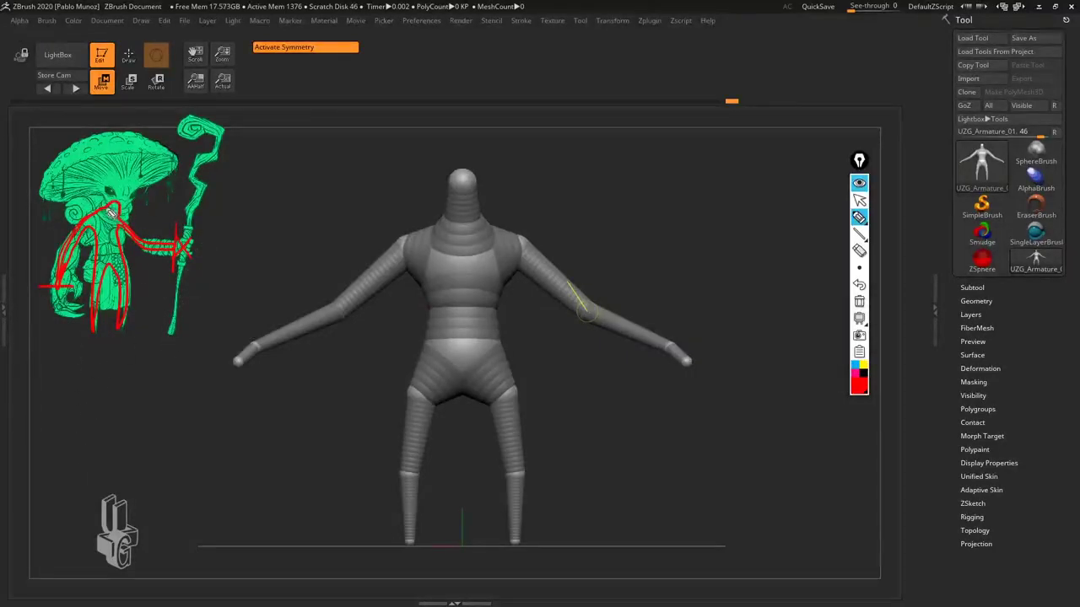
{"action": "left_click_drag", "start_coordinate": [101, 194], "coordinate": [129, 204]}
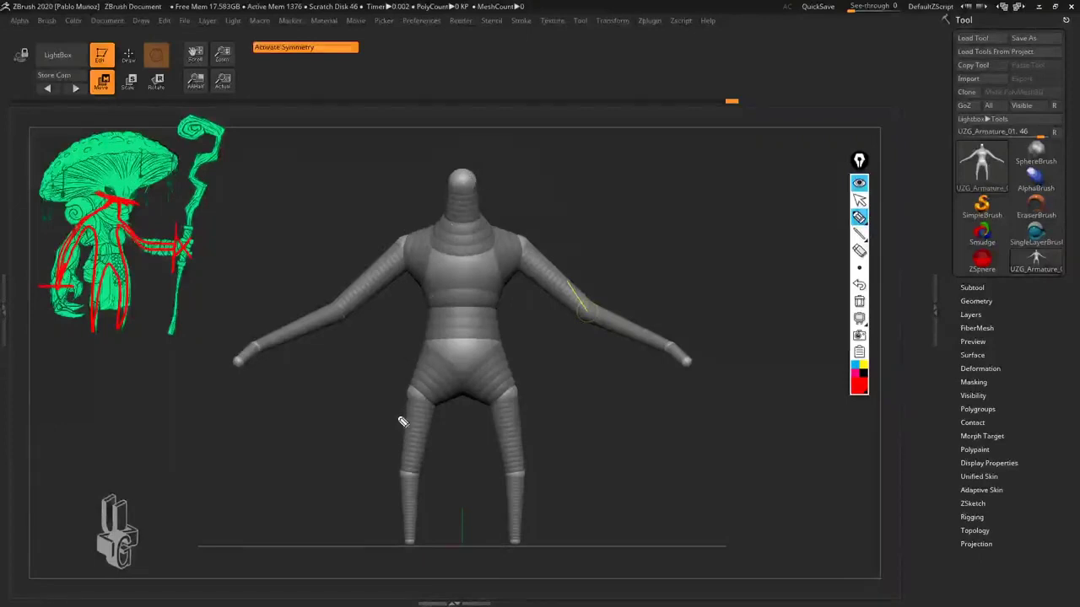
{"action": "left_click", "coordinate": [859, 200]}
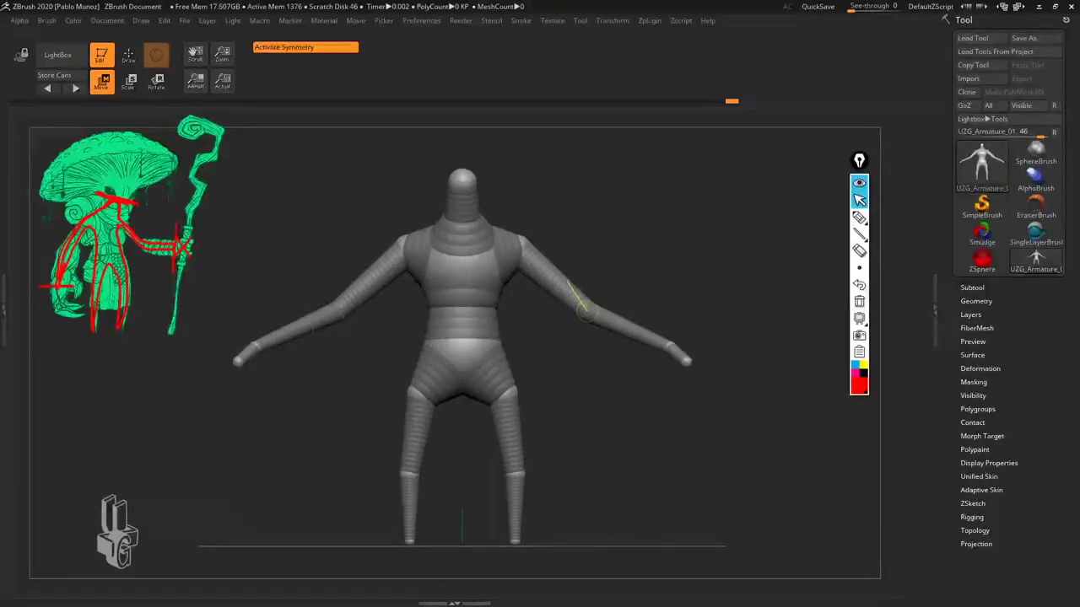
Step: Raise the armature's shoulder joints slightly and reposition the elbows and shoulders from the front and side
{"action": "left_click_drag", "start_coordinate": [521, 242], "coordinate": [521, 234]}
{"action": "left_click_drag", "start_coordinate": [588, 311], "coordinate": [620, 309]}
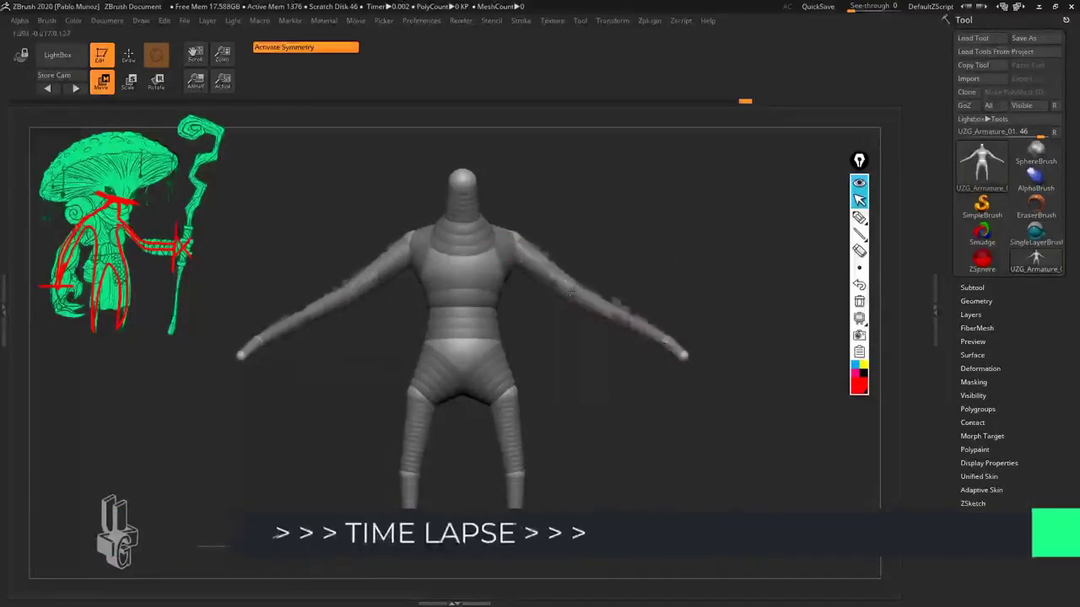
{"action": "left_click_drag", "start_coordinate": [700, 422], "coordinate": [557, 422]}
{"action": "key", "text": "e"}
{"action": "key", "text": "w"}
{"action": "left_click_drag", "start_coordinate": [536, 245], "coordinate": [535, 251]}
Step: Lower the head joint, resize the neck joint, and pull the hands back toward the body in side view
{"action": "left_click_drag", "start_coordinate": [488, 188], "coordinate": [480, 194]}
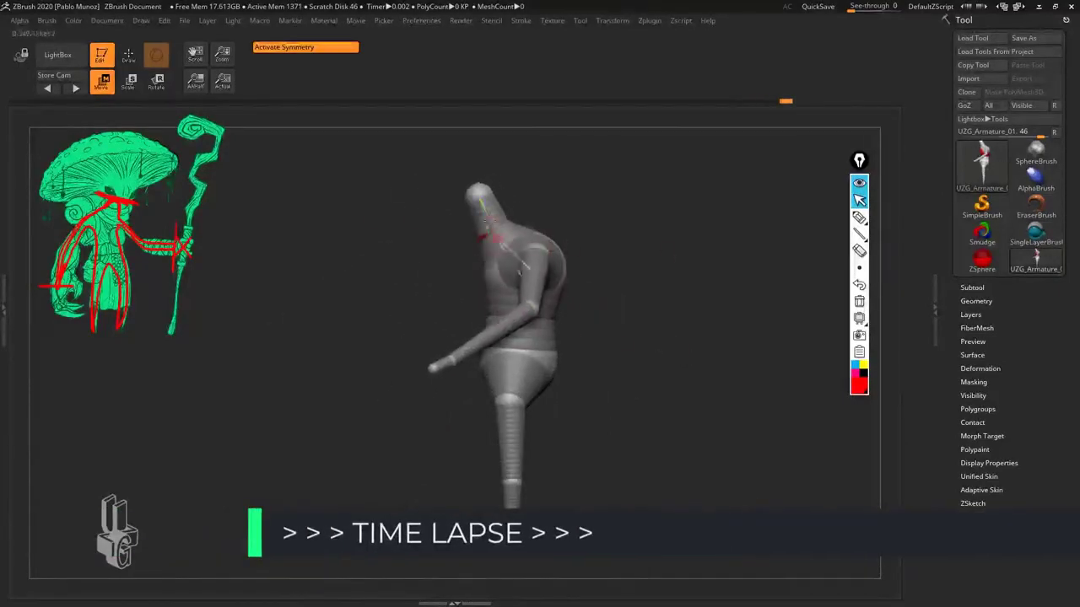
{"action": "key", "text": "e"}
{"action": "left_click_drag", "start_coordinate": [485, 240], "coordinate": [492, 235]}
{"action": "key", "text": "w"}
{"action": "left_click_drag", "start_coordinate": [480, 195], "coordinate": [483, 200]}
{"action": "left_click_drag", "start_coordinate": [436, 367], "coordinate": [453, 357]}
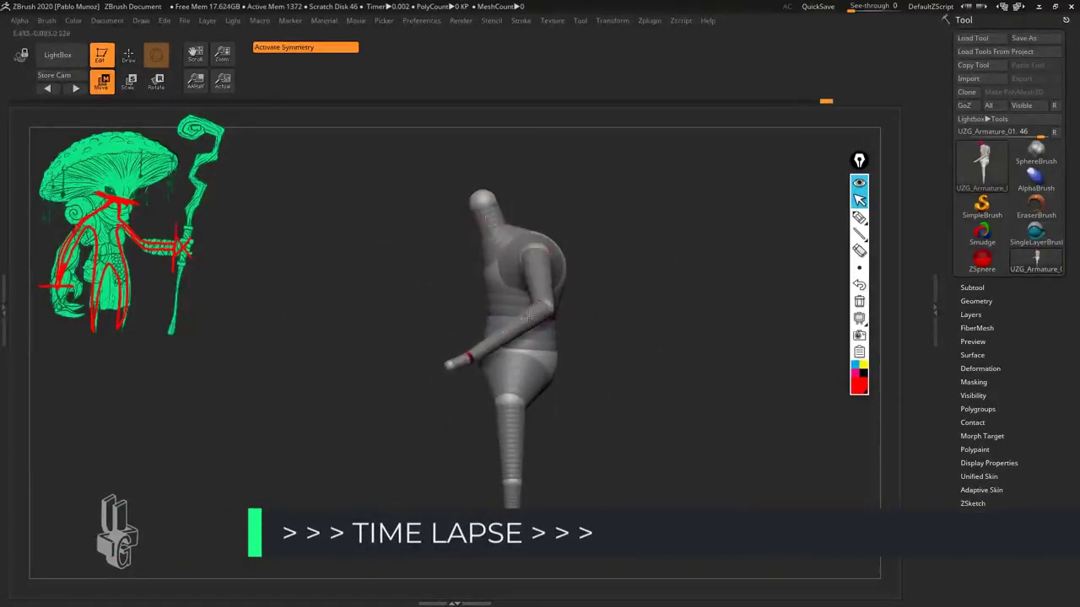
Step: Lower the elbow joints slightly and reposition the hip and knee joints
{"action": "left_click_drag", "start_coordinate": [573, 422], "coordinate": [717, 422]}
{"action": "left_click_drag", "start_coordinate": [718, 279], "coordinate": [717, 422]}
{"action": "left_click_drag", "start_coordinate": [609, 269], "coordinate": [604, 288]}
{"action": "left_click_drag", "start_coordinate": [573, 498], "coordinate": [573, 281]}
{"action": "mouse_move", "coordinate": [528, 321]}
{"action": "left_mouse_down"}
{"action": "mouse_move", "coordinate": [535, 329]}
{"action": "mouse_move", "coordinate": [534, 318]}
{"action": "left_mouse_up"}
{"action": "left_click_drag", "start_coordinate": [524, 410], "coordinate": [529, 391]}
Step: Shift the feet in side view and move the hips, knees and feet inward from the front
{"action": "left_click_drag", "start_coordinate": [598, 388], "coordinate": [464, 388]}
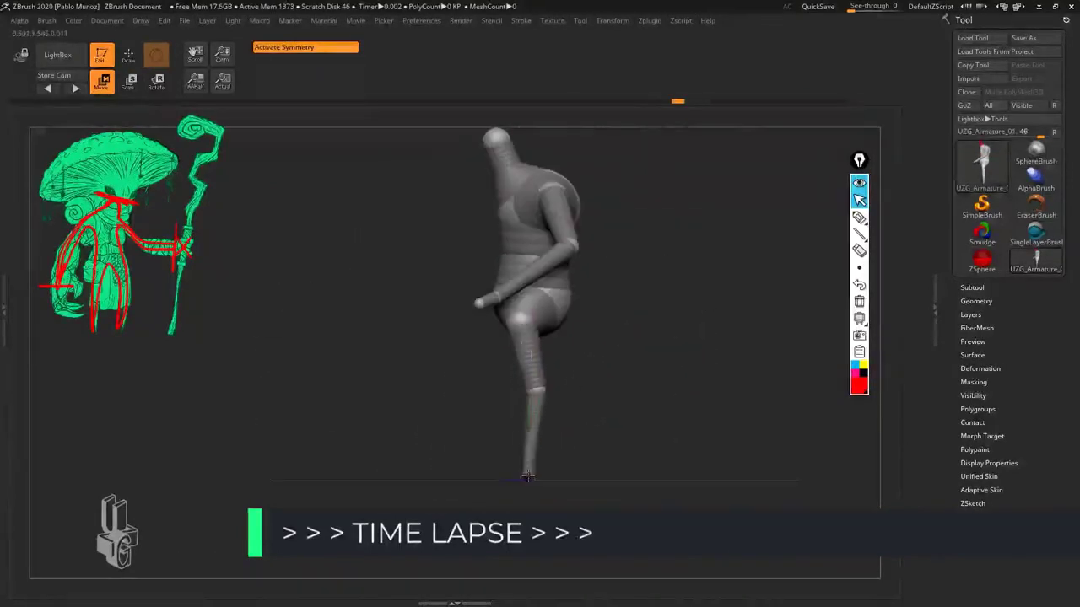
{"action": "left_click_drag", "start_coordinate": [528, 474], "coordinate": [540, 477]}
{"action": "left_click_drag", "start_coordinate": [591, 388], "coordinate": [726, 388]}
{"action": "left_click_drag", "start_coordinate": [530, 322], "coordinate": [525, 328]}
{"action": "left_click_drag", "start_coordinate": [529, 389], "coordinate": [520, 390]}
{"action": "left_click_drag", "start_coordinate": [528, 477], "coordinate": [513, 472]}
{"action": "left_click_drag", "start_coordinate": [591, 405], "coordinate": [597, 442], "text": "alt"}
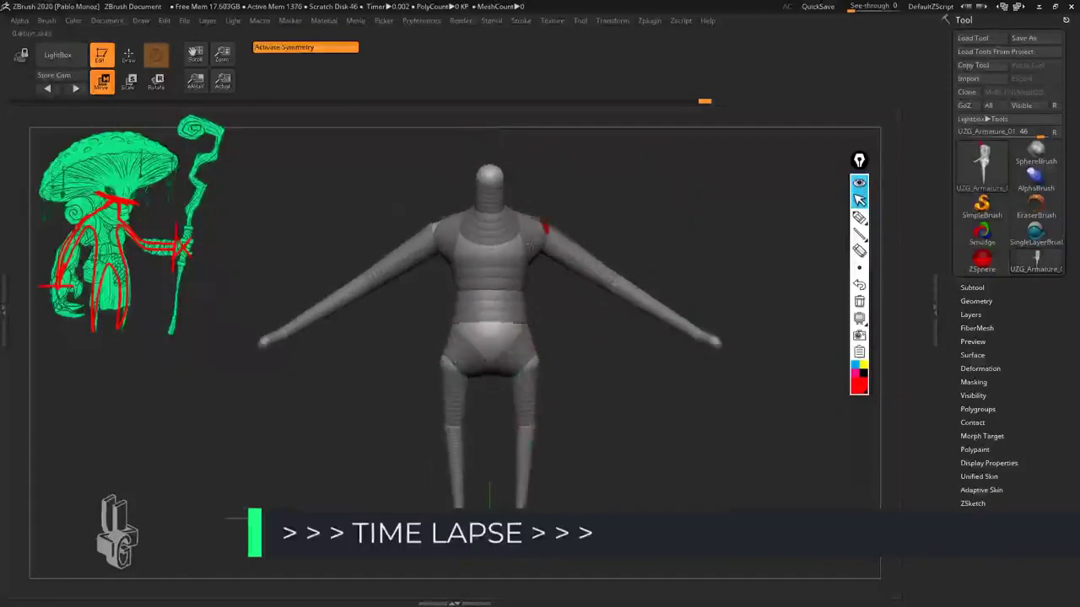
Step: Move the shoulders and hips slightly inward, raise the hands, and adjust the forearm position
{"action": "left_click_drag", "start_coordinate": [549, 229], "coordinate": [546, 231]}
{"action": "left_click_drag", "start_coordinate": [532, 363], "coordinate": [528, 357]}
{"action": "left_click_drag", "start_coordinate": [357, 337], "coordinate": [357, 390]}
{"action": "left_click_drag", "start_coordinate": [265, 343], "coordinate": [295, 300]}
{"action": "left_click_drag", "start_coordinate": [357, 390], "coordinate": [357, 338]}
{"action": "left_click_drag", "start_coordinate": [574, 388], "coordinate": [633, 388]}
{"action": "left_click_drag", "start_coordinate": [647, 302], "coordinate": [643, 304]}
{"action": "left_click_drag", "start_coordinate": [608, 388], "coordinate": [700, 388]}
Step: Resize the joint at the base of the neck and shift the chest joint slightly forward in side view
{"action": "key", "text": "e"}
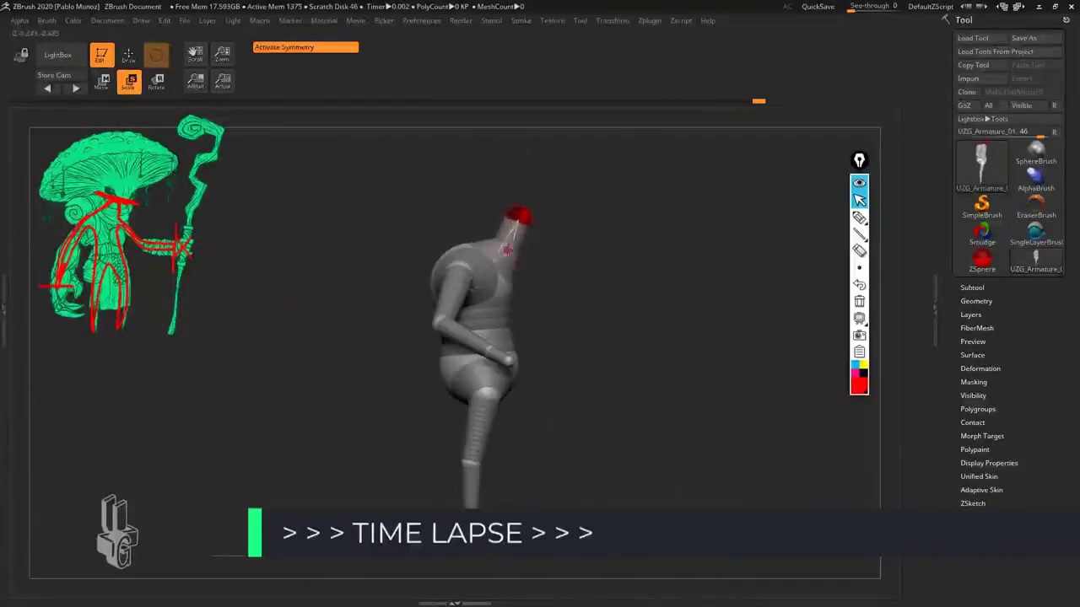
{"action": "left_click_drag", "start_coordinate": [507, 248], "coordinate": [507, 240]}
{"action": "key", "text": "w"}
{"action": "left_click_drag", "start_coordinate": [496, 289], "coordinate": [503, 289]}
{"action": "key", "text": "e"}
Step: Move the waist joint slightly down from the front and resize it
{"action": "left_click_drag", "start_coordinate": [700, 388], "coordinate": [574, 388]}
{"action": "key", "text": "w"}
{"action": "left_click_drag", "start_coordinate": [475, 319], "coordinate": [479, 326]}
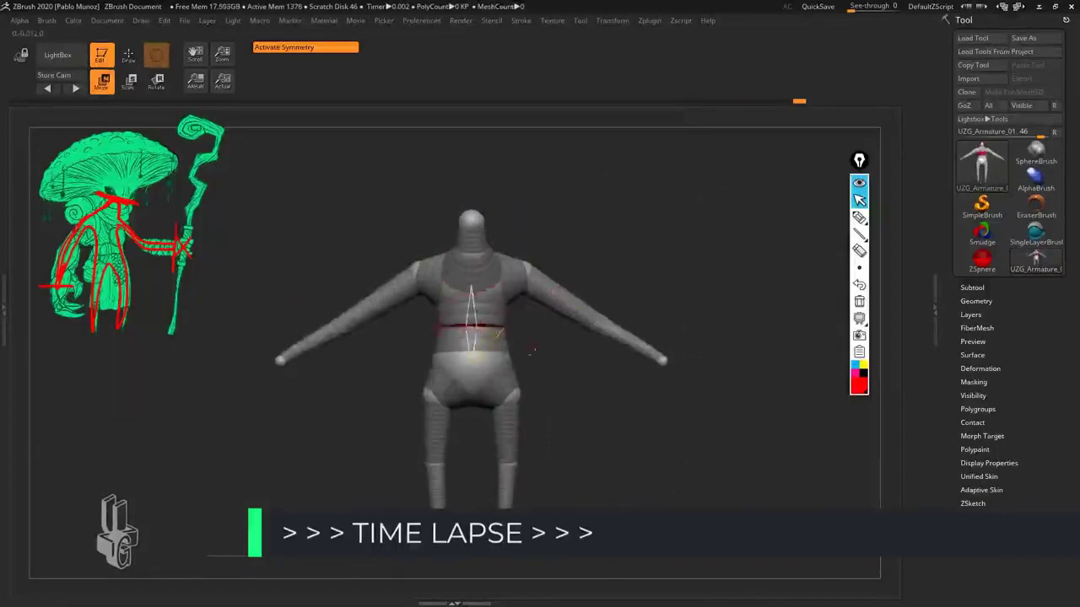
{"action": "left_click_drag", "start_coordinate": [591, 405], "coordinate": [591, 384]}
{"action": "key", "text": "e"}
{"action": "left_click_drag", "start_coordinate": [481, 338], "coordinate": [482, 331]}
{"action": "left_click_drag", "start_coordinate": [591, 405], "coordinate": [580, 391], "text": "alt"}
Step: Lower the elbows, bring the hands inward, and move the elbows slightly forward in side view
{"action": "key", "text": "w"}
{"action": "left_click_drag", "start_coordinate": [591, 276], "coordinate": [591, 295]}
{"action": "left_click_drag", "start_coordinate": [653, 319], "coordinate": [647, 324]}
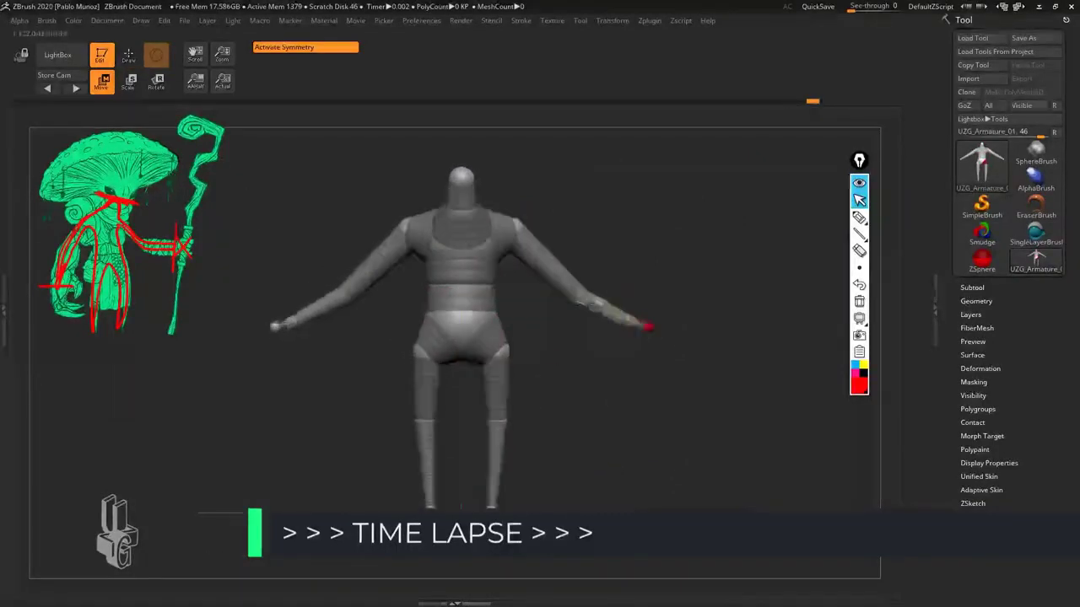
{"action": "left_click_drag", "start_coordinate": [591, 388], "coordinate": [718, 386]}
{"action": "left_click_drag", "start_coordinate": [562, 290], "coordinate": [553, 289]}
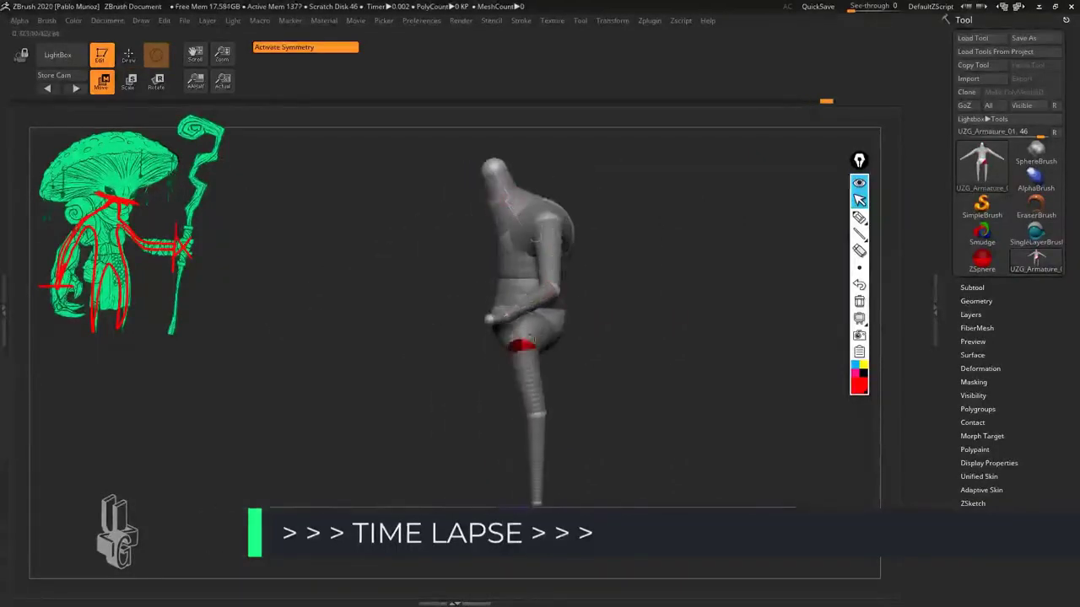
Step: Raise the hands slightly, nudge the knees outward, and check the armature's overall proportions from the front
{"action": "left_click_drag", "start_coordinate": [700, 389], "coordinate": [590, 388]}
{"action": "left_click_drag", "start_coordinate": [591, 439], "coordinate": [639, 346], "text": "alt"}
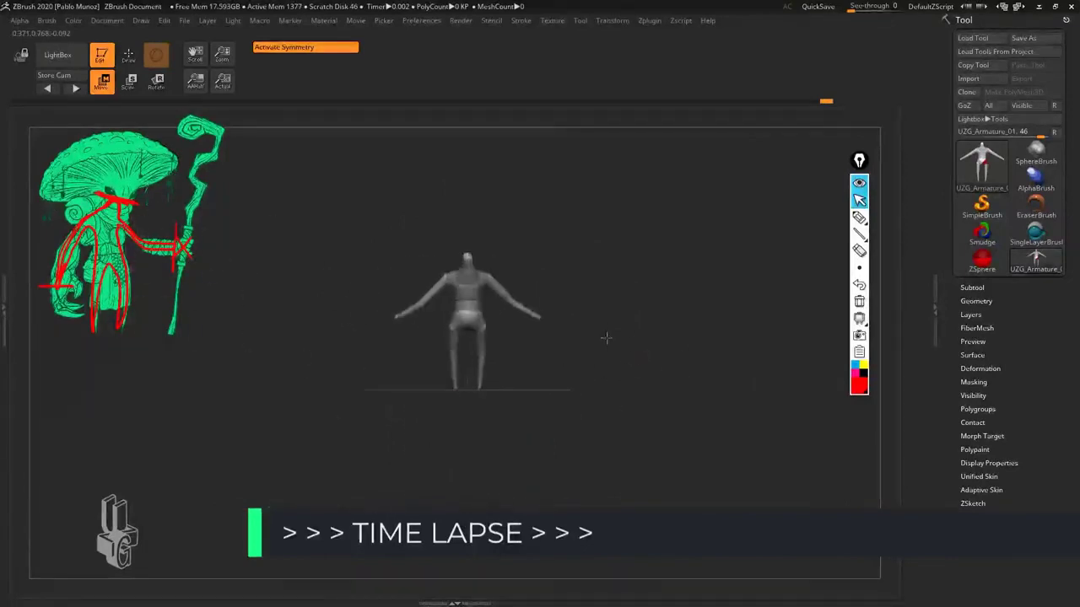
{"action": "left_click_drag", "start_coordinate": [560, 317], "coordinate": [562, 311]}
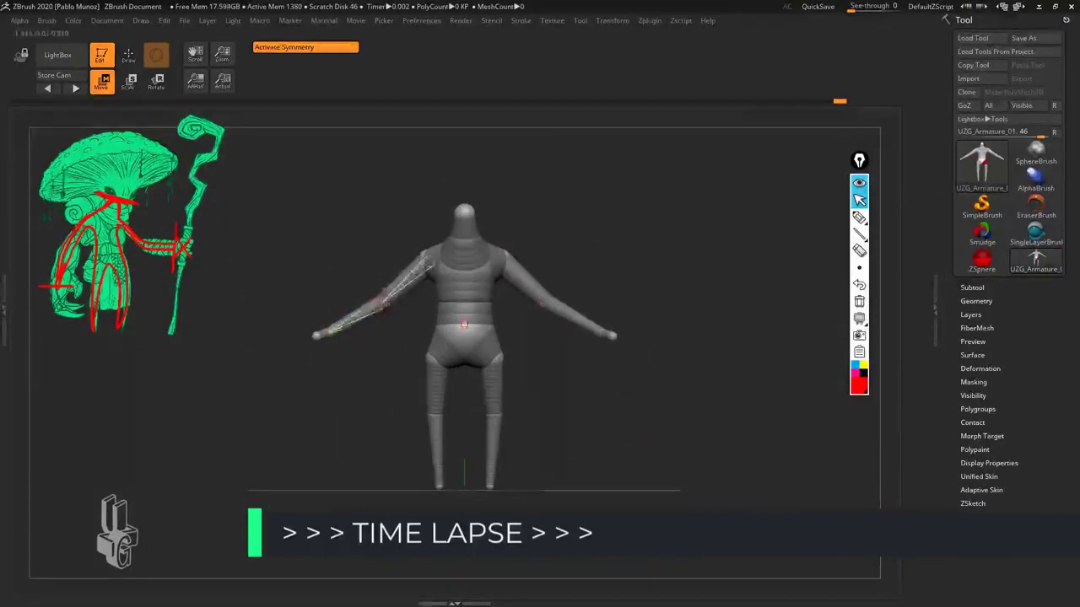
{"action": "mouse_move", "coordinate": [591, 405]}
{"action": "left_mouse_down"}
{"action": "mouse_move", "coordinate": [641, 397]}
{"action": "mouse_move", "coordinate": [591, 405]}
{"action": "left_mouse_up"}
{"action": "left_click_drag", "start_coordinate": [519, 414], "coordinate": [521, 414]}
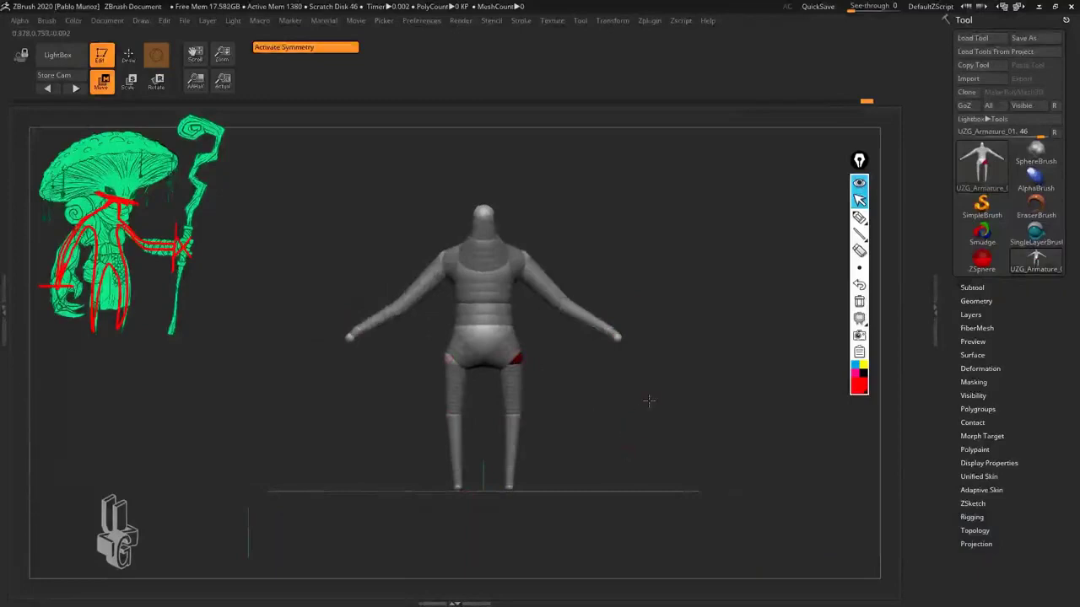
{"action": "left_click_drag", "start_coordinate": [650, 391], "coordinate": [581, 403]}
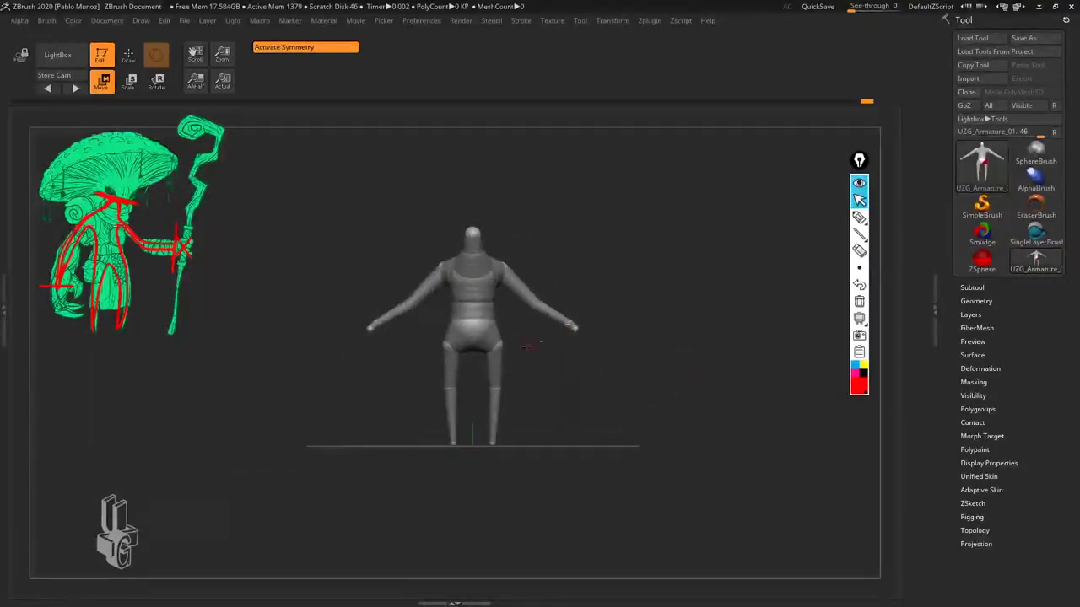
{"action": "mouse_move", "coordinate": [682, 291]}
{"action": "left_mouse_down"}
{"action": "mouse_move", "coordinate": [632, 306]}
{"action": "mouse_move", "coordinate": [666, 303]}
{"action": "left_mouse_up"}
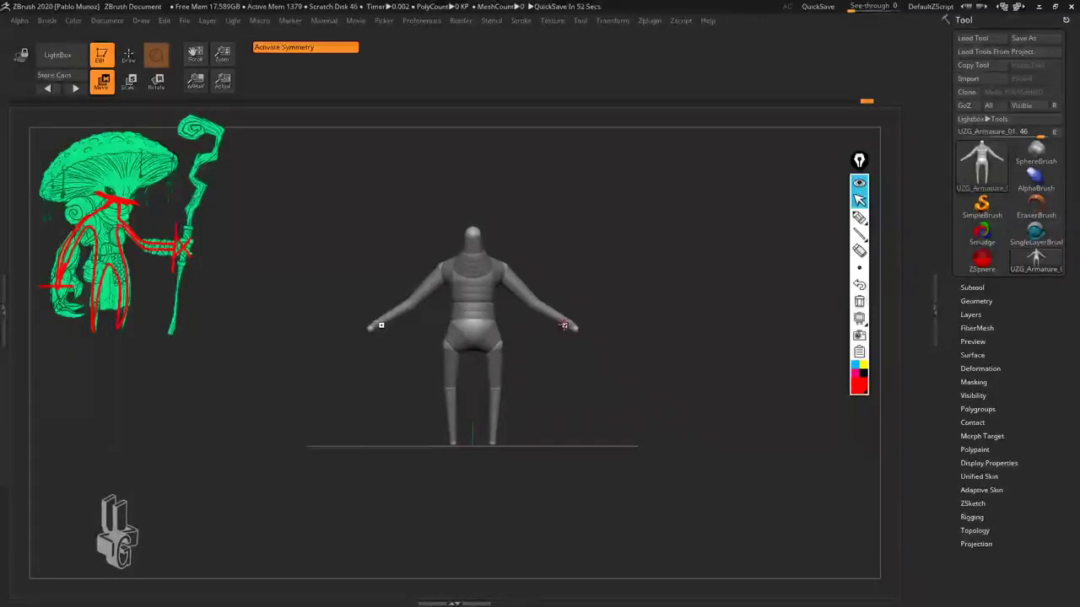
Step: Try scaling the shoulder joints and the upper torso, and undo each change
{"action": "key", "text": "e"}
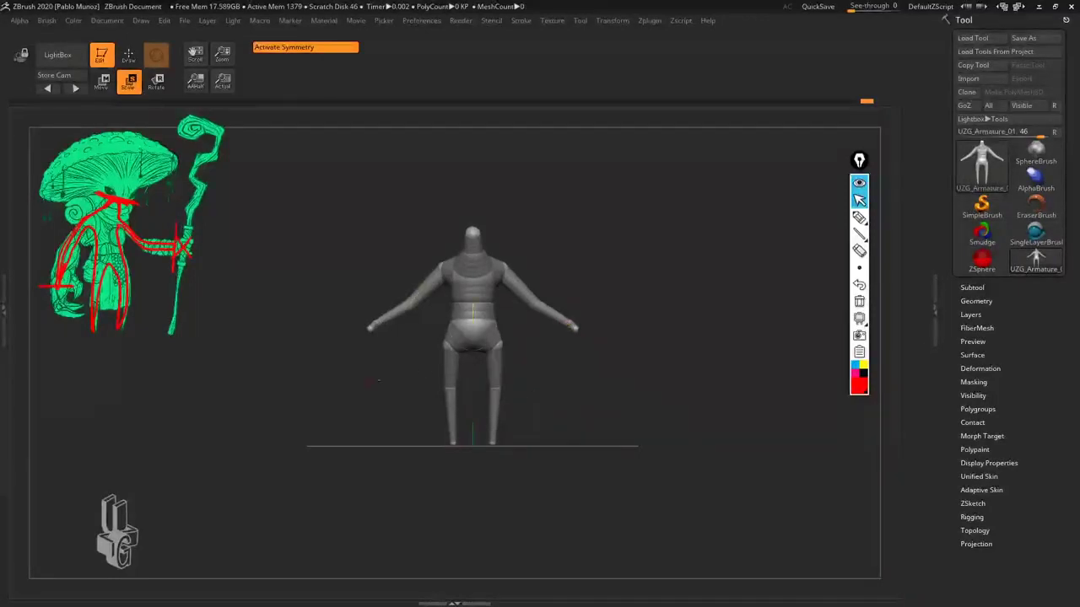
{"action": "left_click_drag", "start_coordinate": [501, 269], "coordinate": [207, 515]}
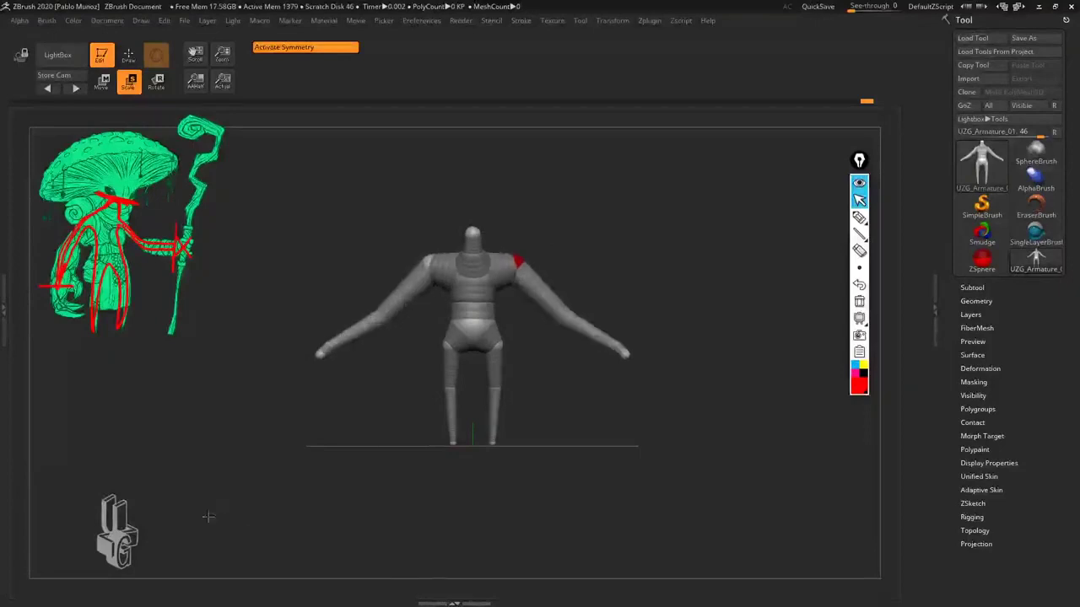
{"action": "key", "text": "ctrl+z"}
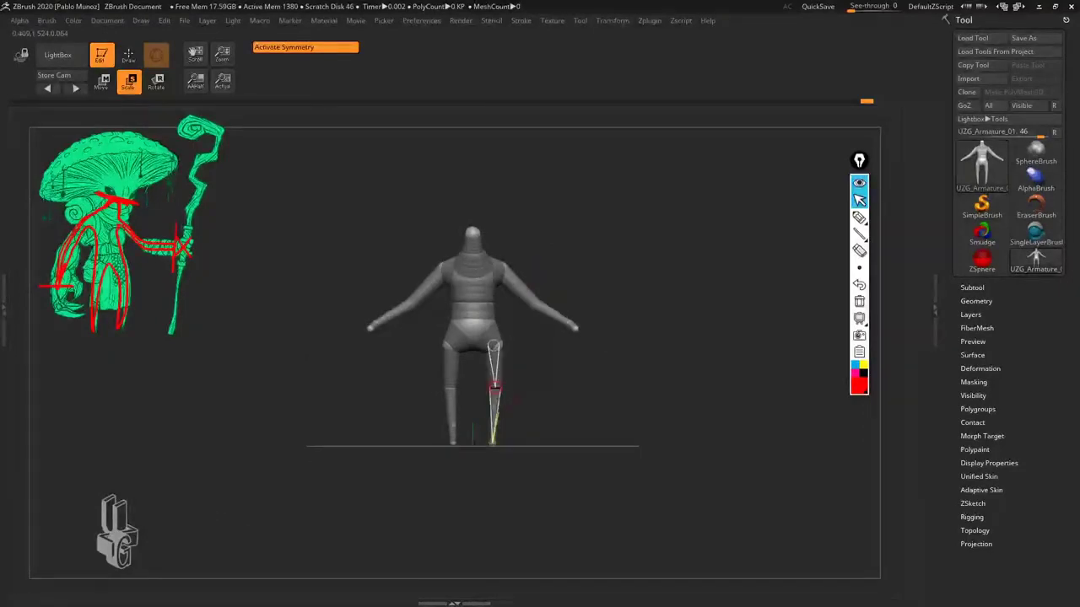
{"action": "left_click_drag", "start_coordinate": [472, 261], "coordinate": [236, 526]}
{"action": "key", "text": "ctrl+z"}
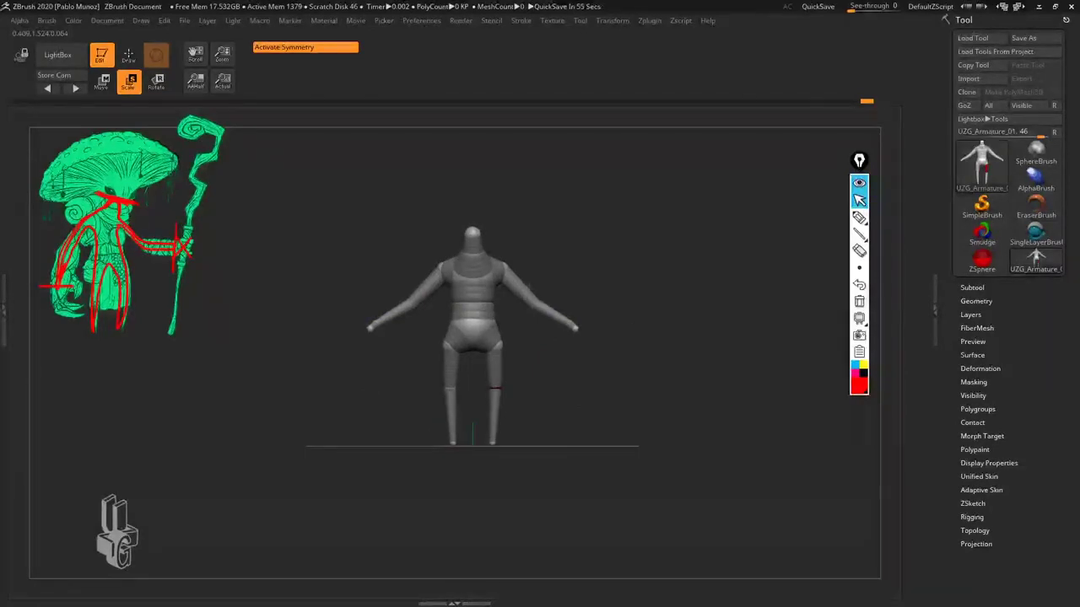
Step: Insert two ZSphere joints in each upper arm, one just below the shoulder and one just above the elbow
{"action": "left_click_drag", "start_coordinate": [570, 309], "coordinate": [596, 258]}
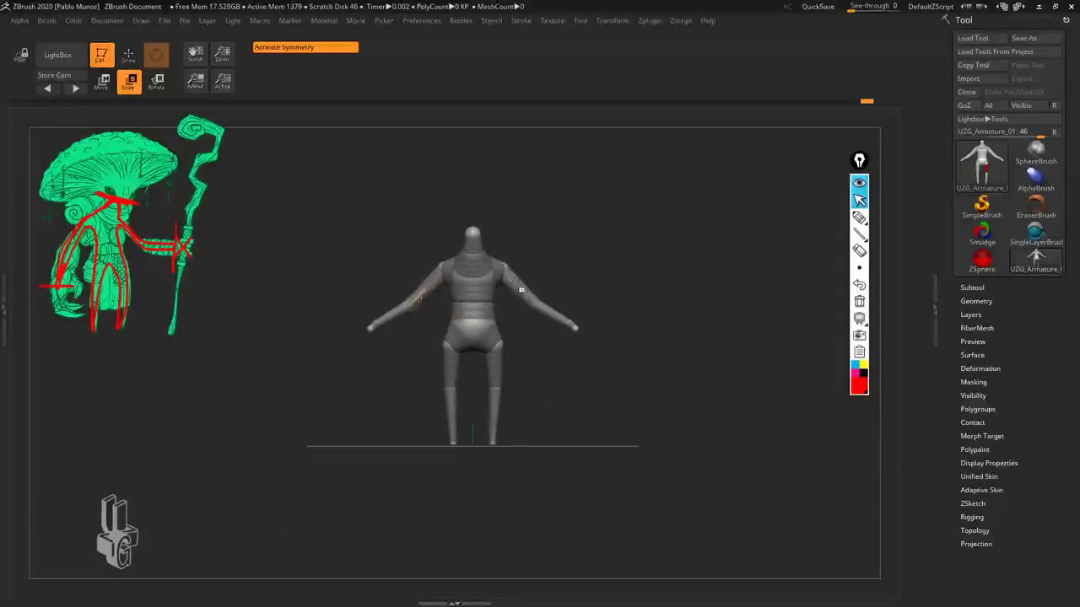
{"action": "left_click_drag", "start_coordinate": [649, 271], "coordinate": [663, 328], "text": "alt"}
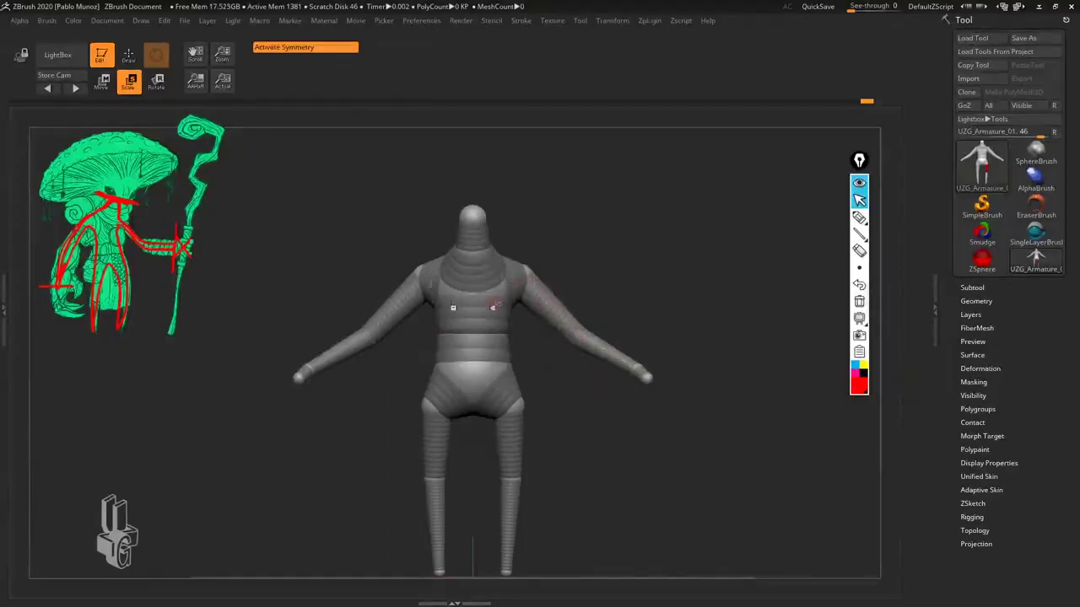
{"action": "left_click", "coordinate": [129, 62]}
{"action": "mouse_move", "coordinate": [638, 221]}
{"action": "left_mouse_down", "text": "alt"}
{"action": "mouse_move", "coordinate": [642, 255]}
{"action": "mouse_move", "coordinate": [626, 237]}
{"action": "mouse_move", "coordinate": [640, 228]}
{"action": "left_mouse_up", "text": "alt"}
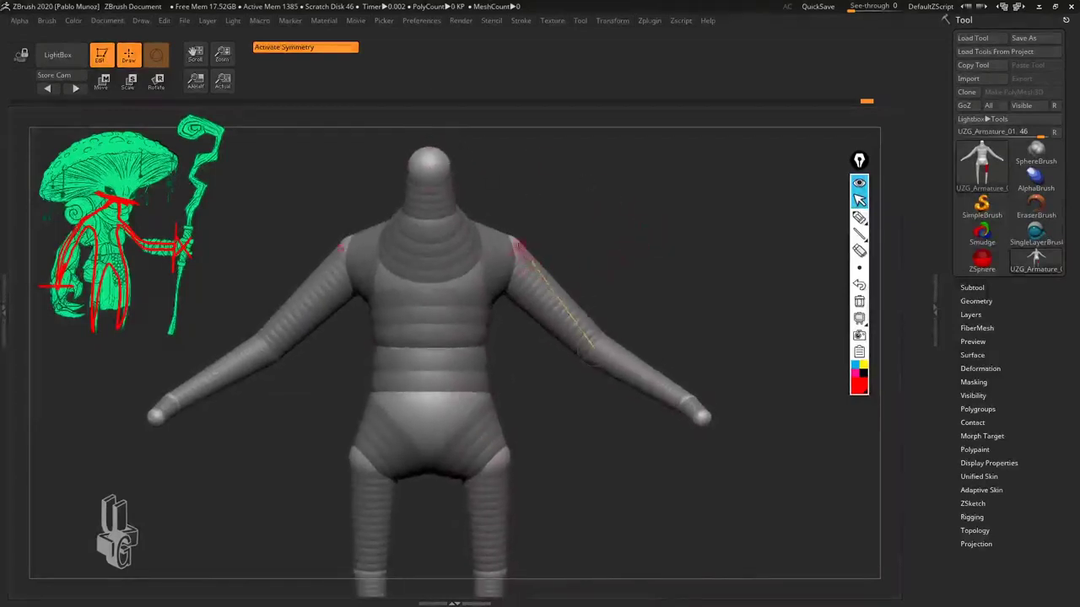
{"action": "left_click_drag", "start_coordinate": [502, 261], "coordinate": [583, 330]}
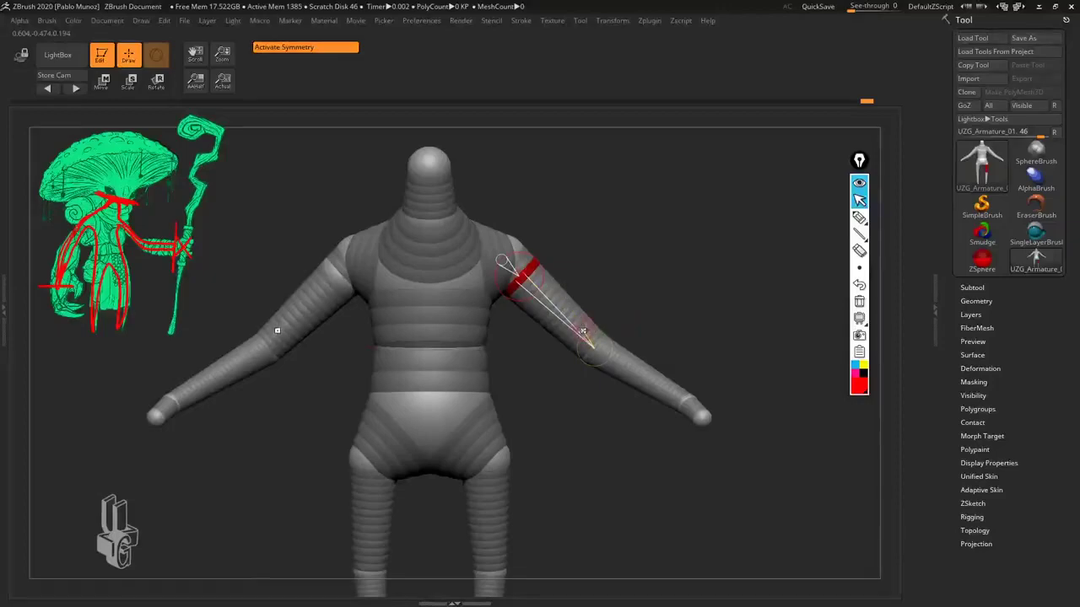
{"action": "left_click", "coordinate": [581, 331]}
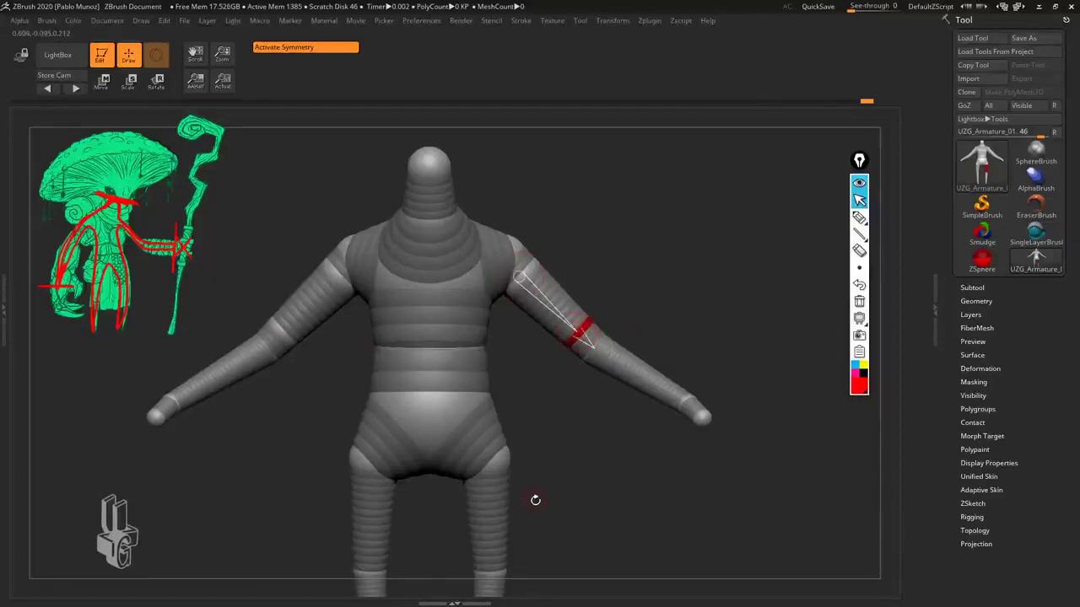
Step: Scale down the new joints in the upper arms to slim the arms between shoulder and elbow
{"action": "left_click_drag", "start_coordinate": [584, 454], "coordinate": [570, 447]}
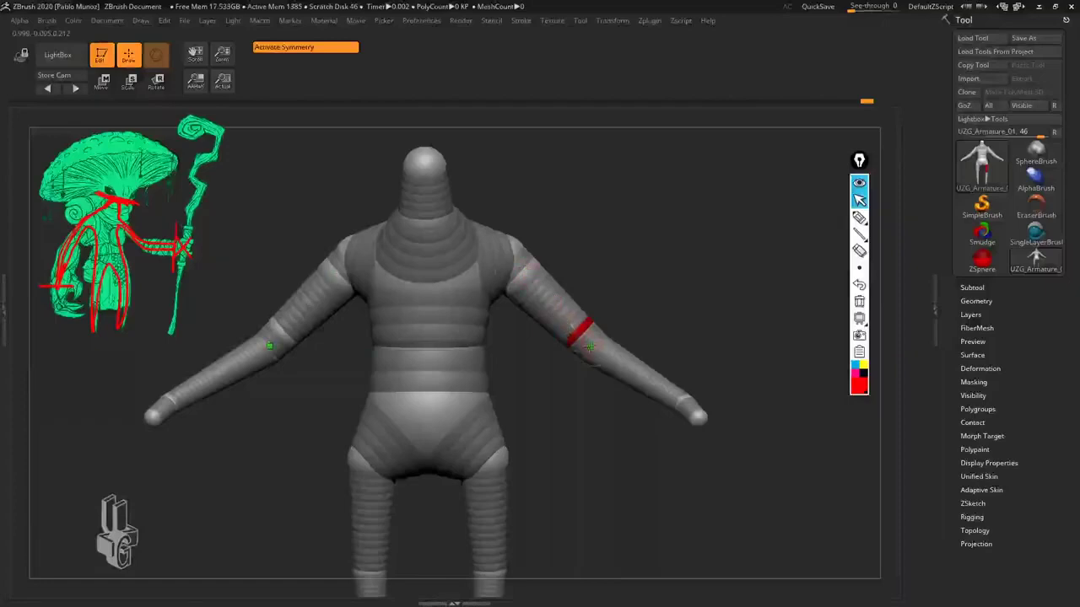
{"action": "left_click", "coordinate": [129, 82]}
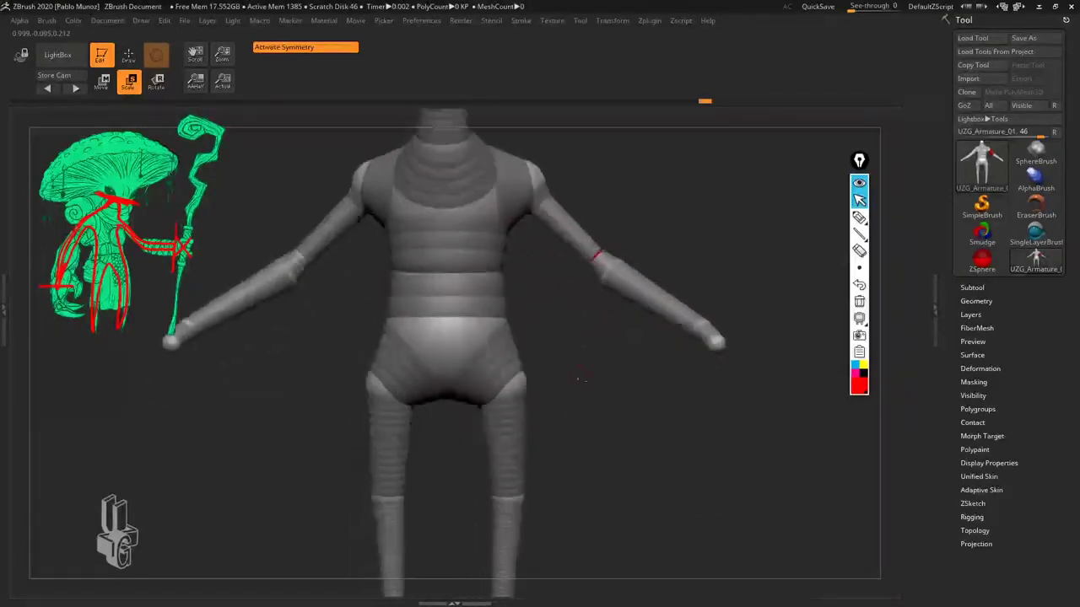
{"action": "left_click_drag", "start_coordinate": [583, 379], "coordinate": [572, 400], "text": "alt"}
Step: Reposition the joint just below the shoulder in side view and check the arms' shape from the front
{"action": "left_click", "coordinate": [103, 81]}
{"action": "left_click_drag", "start_coordinate": [742, 231], "coordinate": [602, 243], "text": "shift"}
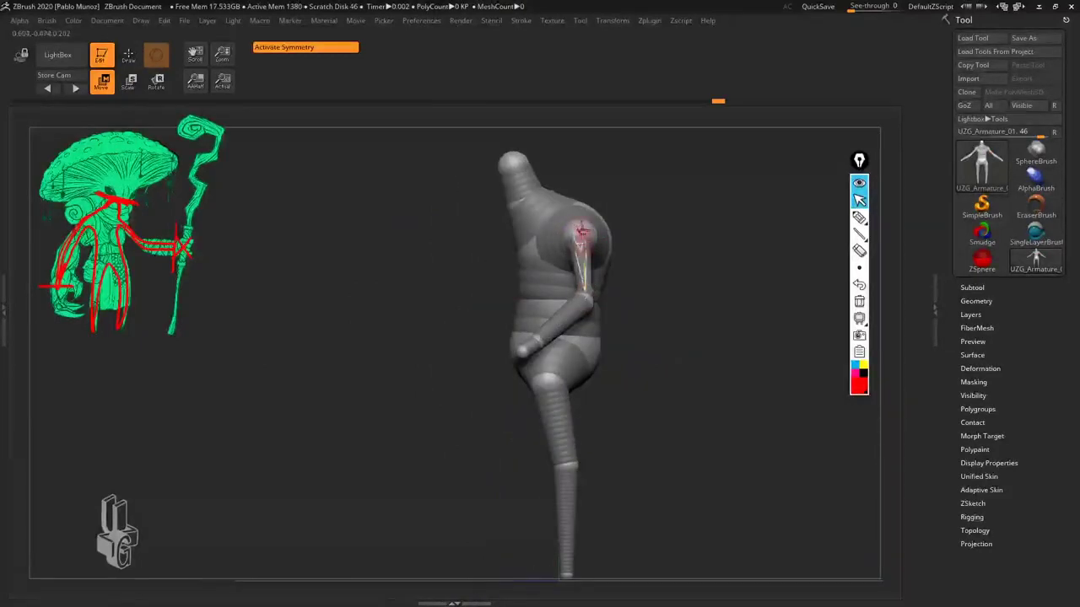
{"action": "mouse_move", "coordinate": [581, 231]}
{"action": "left_mouse_down"}
{"action": "mouse_move", "coordinate": [694, 222]}
{"action": "mouse_move", "coordinate": [593, 233]}
{"action": "mouse_move", "coordinate": [595, 245]}
{"action": "left_mouse_up"}
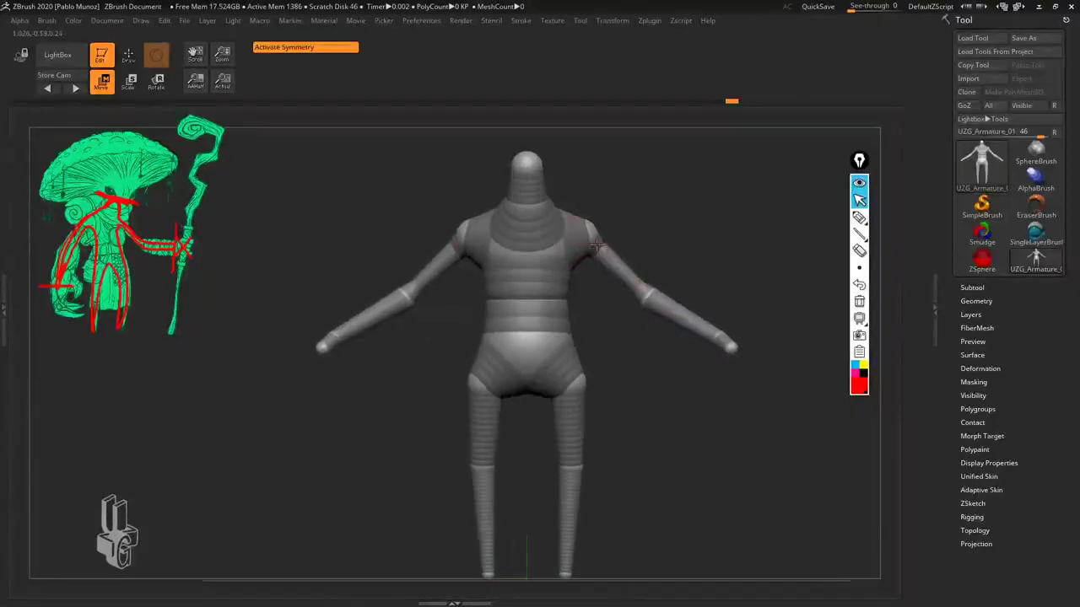
{"action": "left_click_drag", "start_coordinate": [616, 307], "coordinate": [592, 307], "text": "alt"}
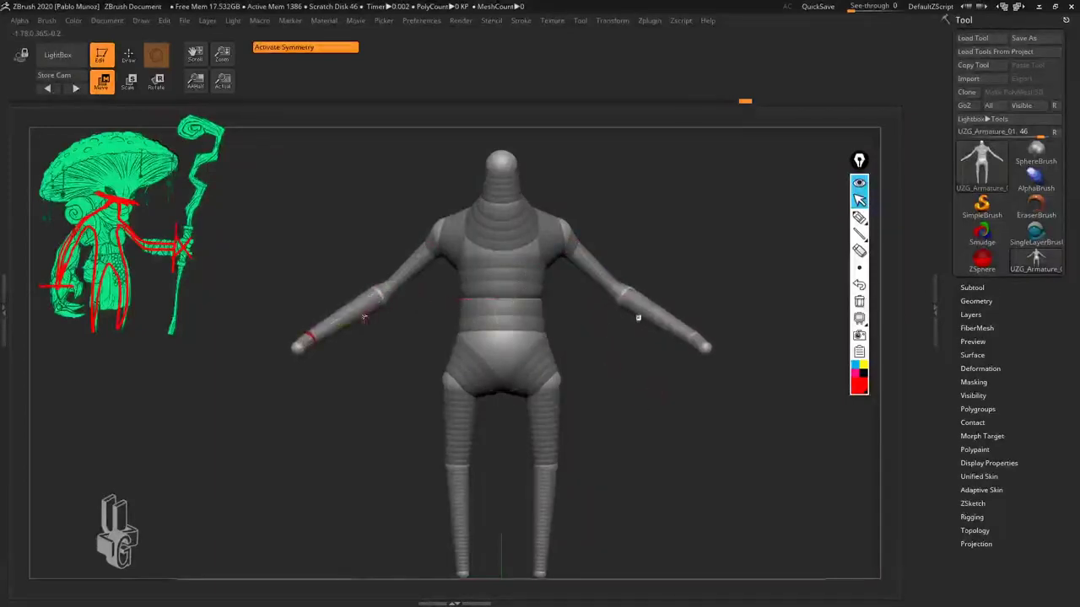
{"action": "left_click_drag", "start_coordinate": [641, 436], "coordinate": [626, 405], "text": "alt"}
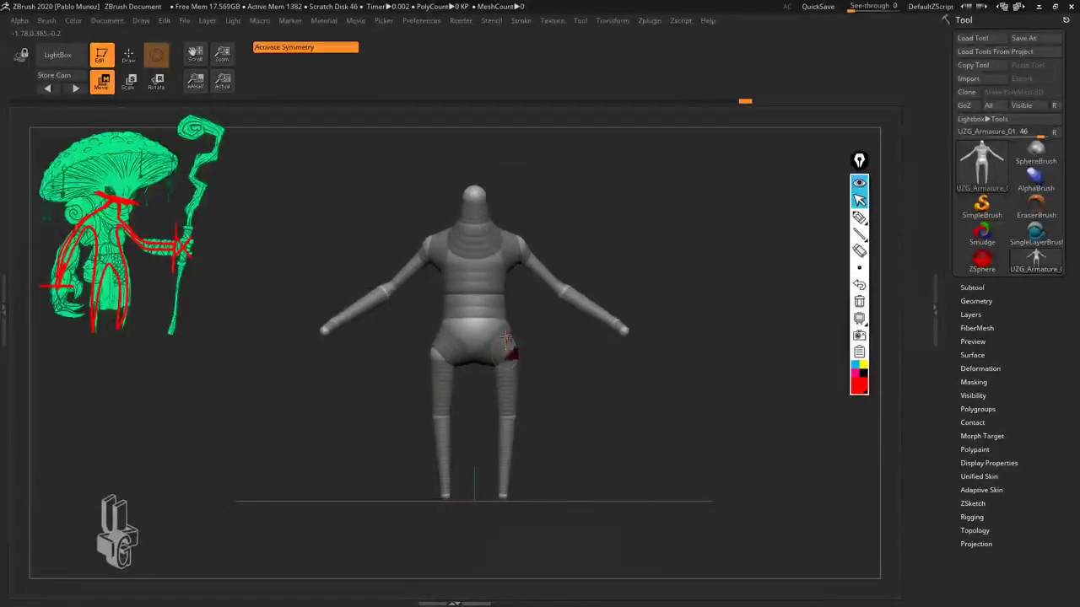
Step: Nudge the hip joints slightly and lengthen the arms a little by scaling them from the upper arm
{"action": "left_click_drag", "start_coordinate": [511, 347], "coordinate": [509, 351]}
{"action": "left_click_drag", "start_coordinate": [509, 351], "coordinate": [509, 348]}
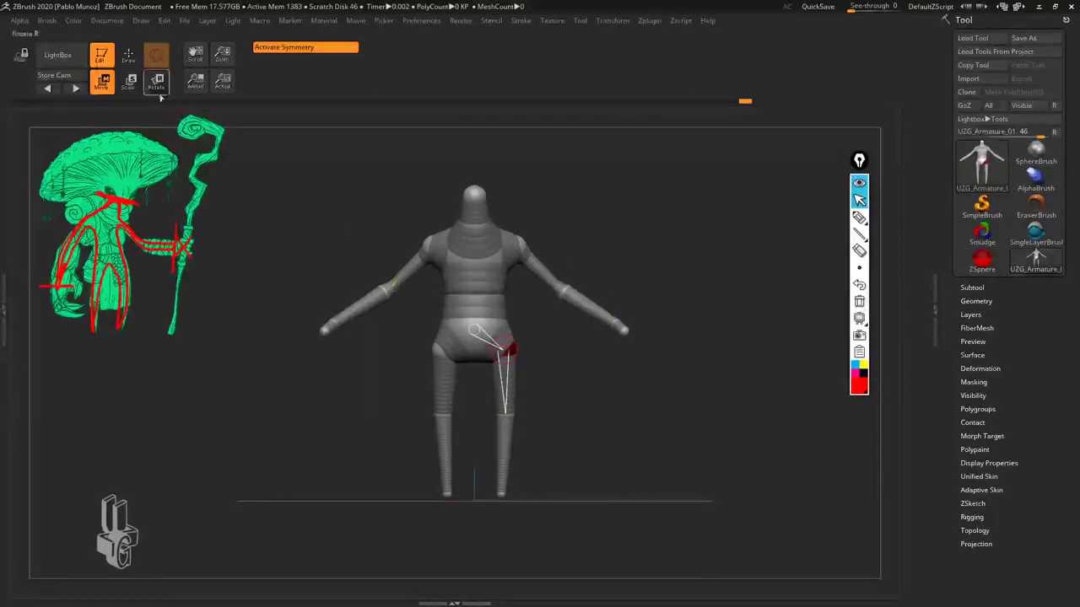
{"action": "left_click", "coordinate": [130, 82]}
{"action": "left_click_drag", "start_coordinate": [541, 265], "coordinate": [557, 301]}
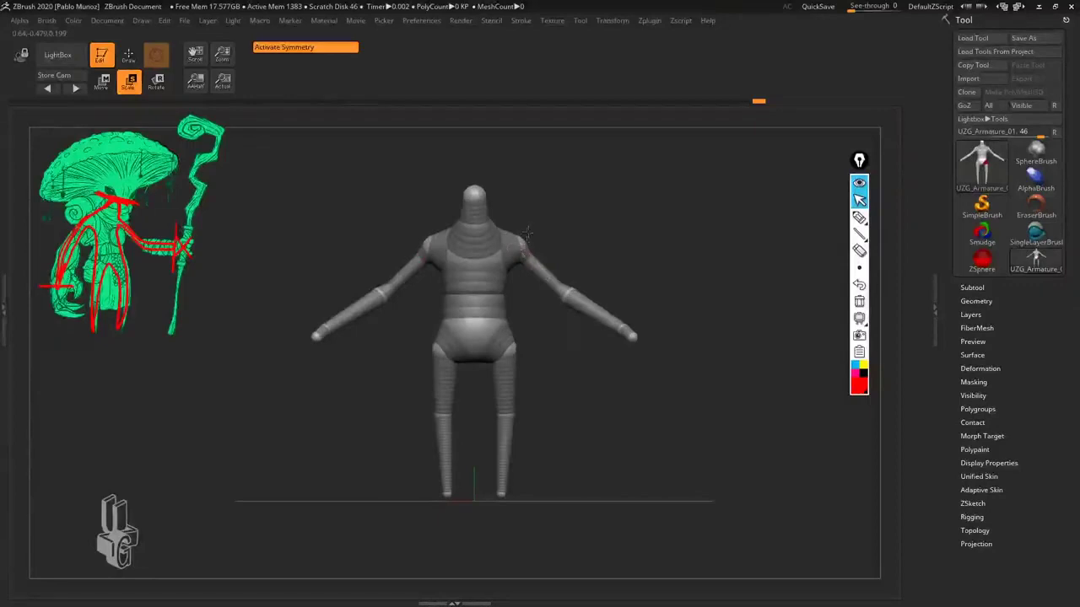
{"action": "left_click_drag", "start_coordinate": [579, 385], "coordinate": [579, 391]}
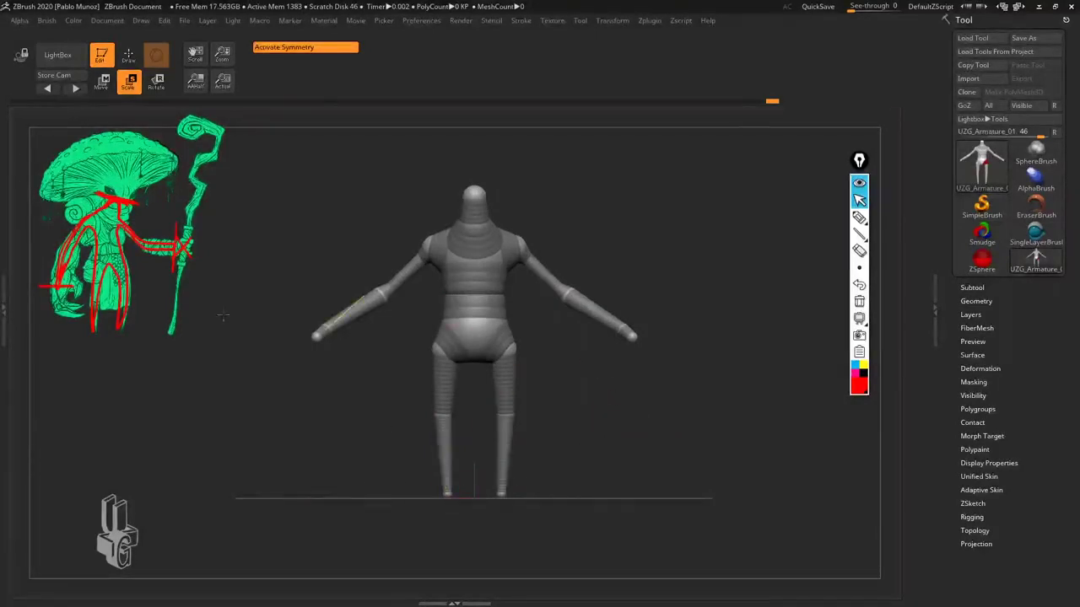
Step: Clear the red pen annotations from the concept image and hide the annotation toolbar
{"action": "left_click", "coordinate": [859, 301]}
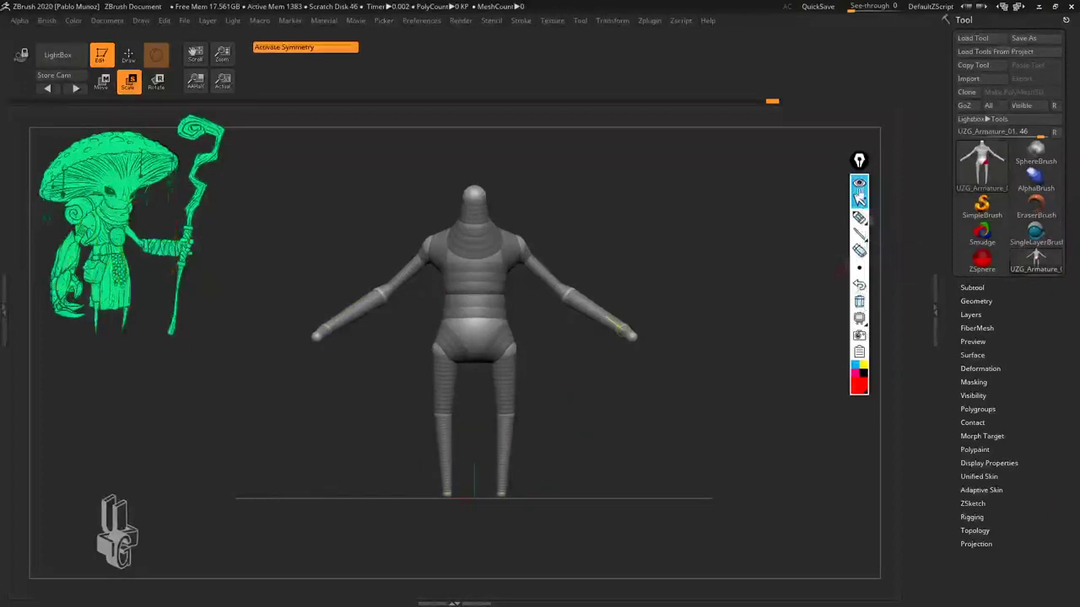
{"action": "left_click", "coordinate": [858, 191]}
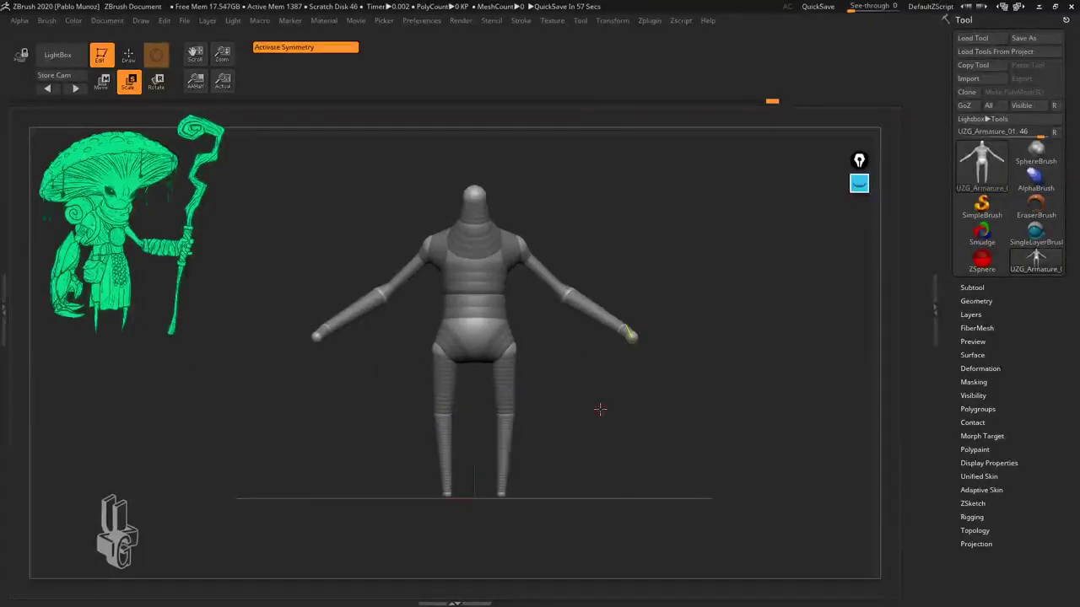
Step: Open the concept image for editing in SpotLight, move it toward the armature and enlarge it to roughly full canvas height
{"action": "key", "text": "shift+z"}
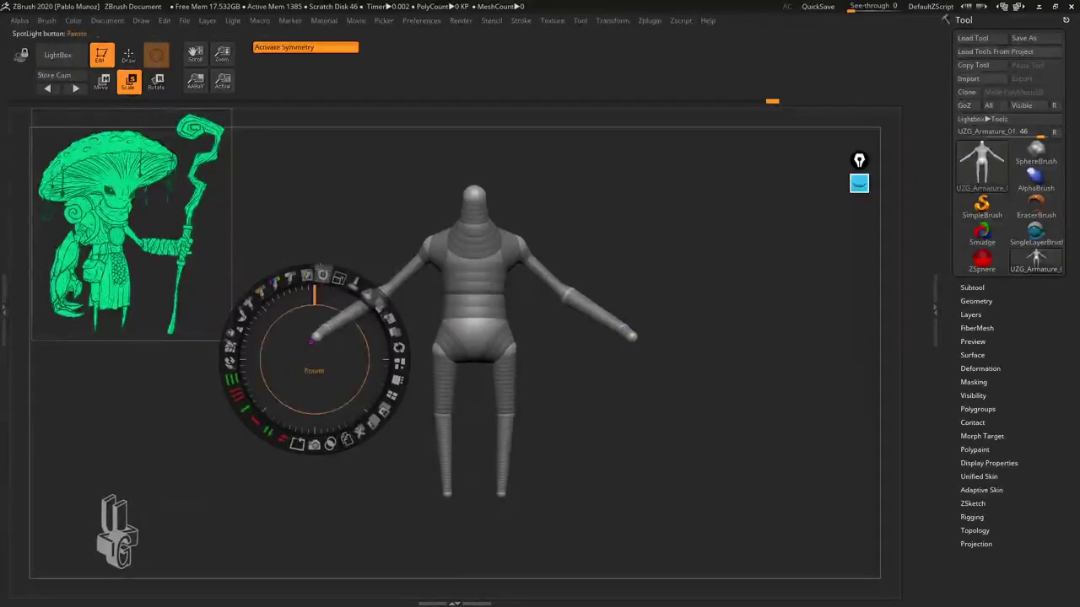
{"action": "left_click_drag", "start_coordinate": [130, 206], "coordinate": [171, 255]}
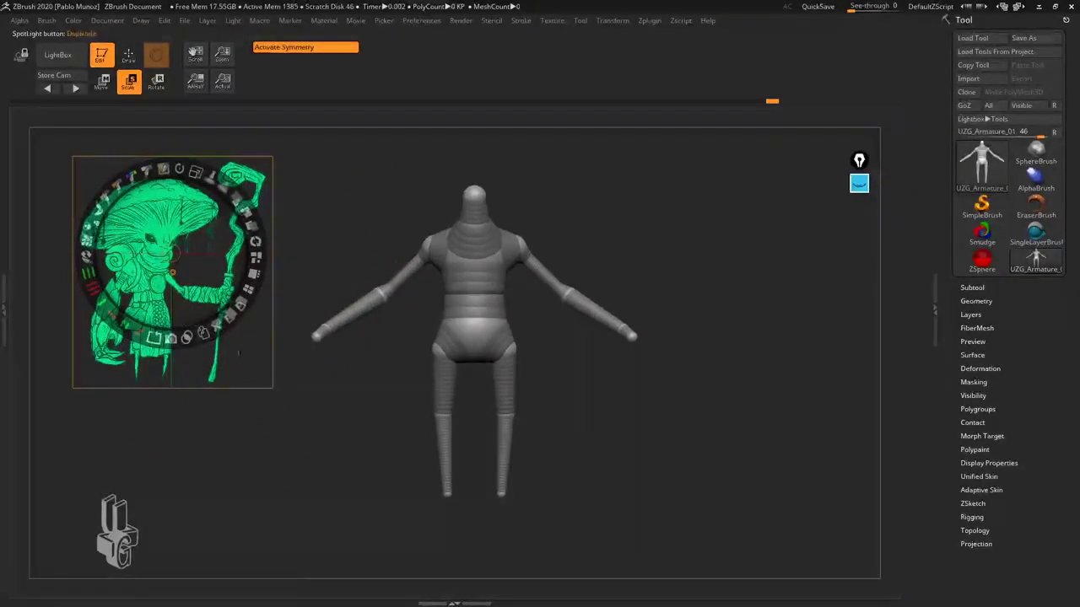
{"action": "left_click_drag", "start_coordinate": [175, 221], "coordinate": [356, 309]}
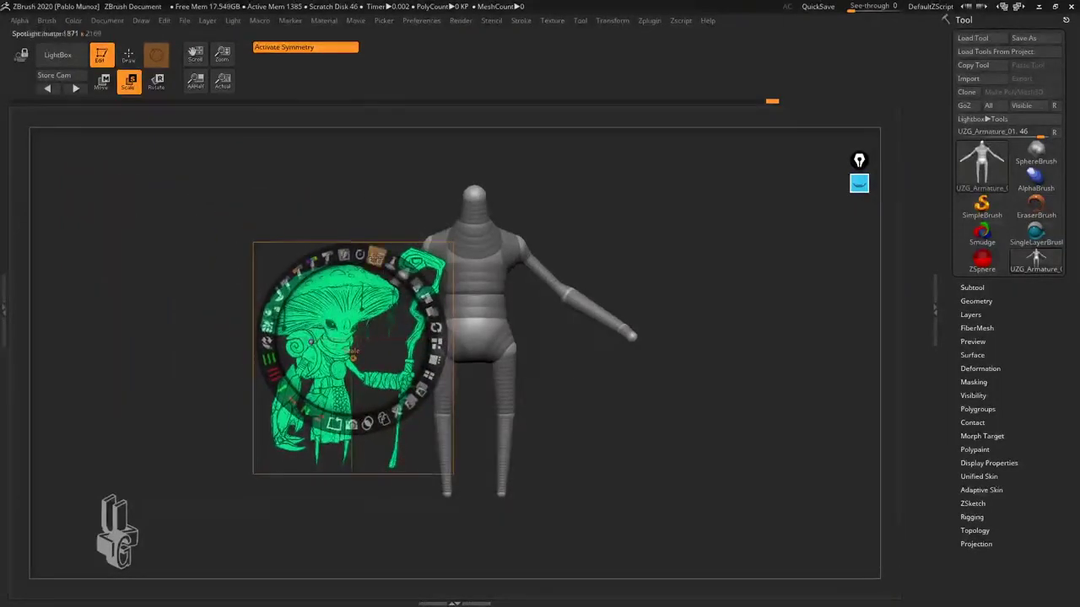
{"action": "left_click_drag", "start_coordinate": [377, 254], "coordinate": [424, 295]}
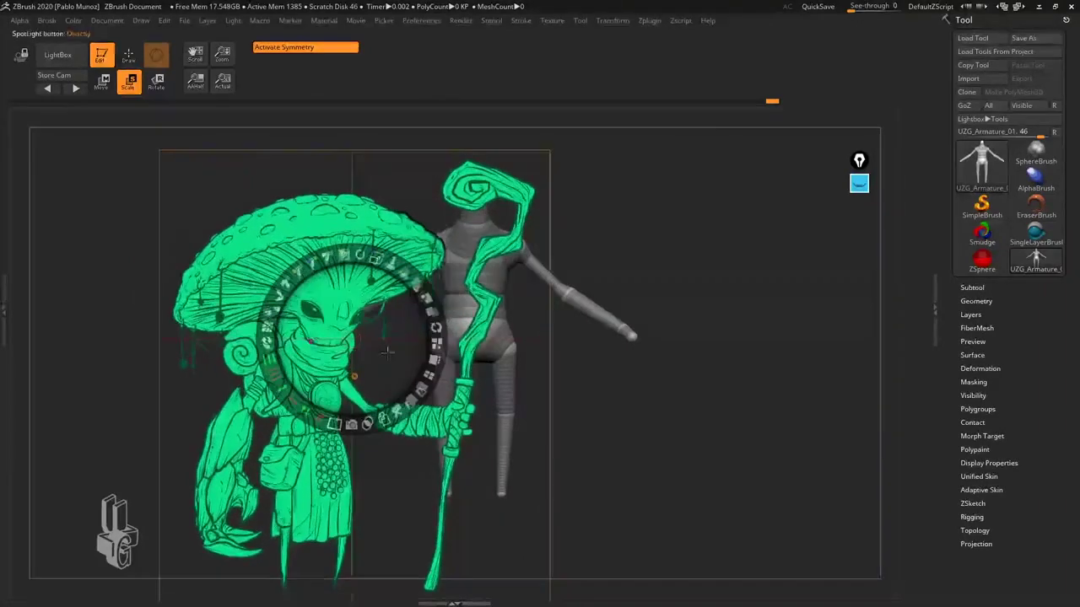
{"action": "left_click_drag", "start_coordinate": [387, 346], "coordinate": [432, 305]}
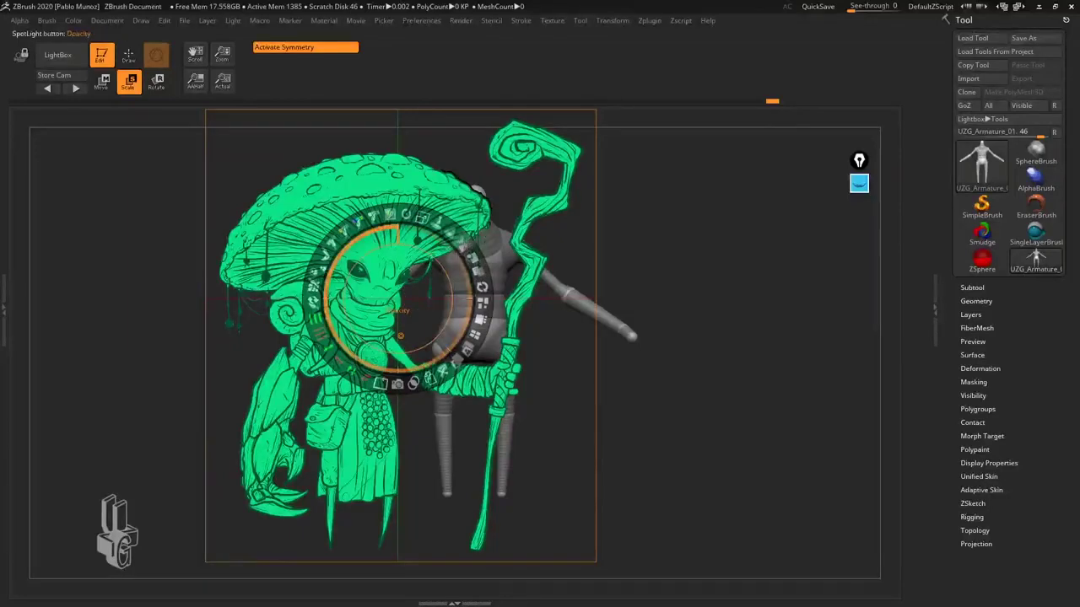
Step: Lower the concept image's opacity, shrink it slightly over the armature, and line the armature up with the character's body
{"action": "left_click_drag", "start_coordinate": [399, 298], "coordinate": [745, 314]}
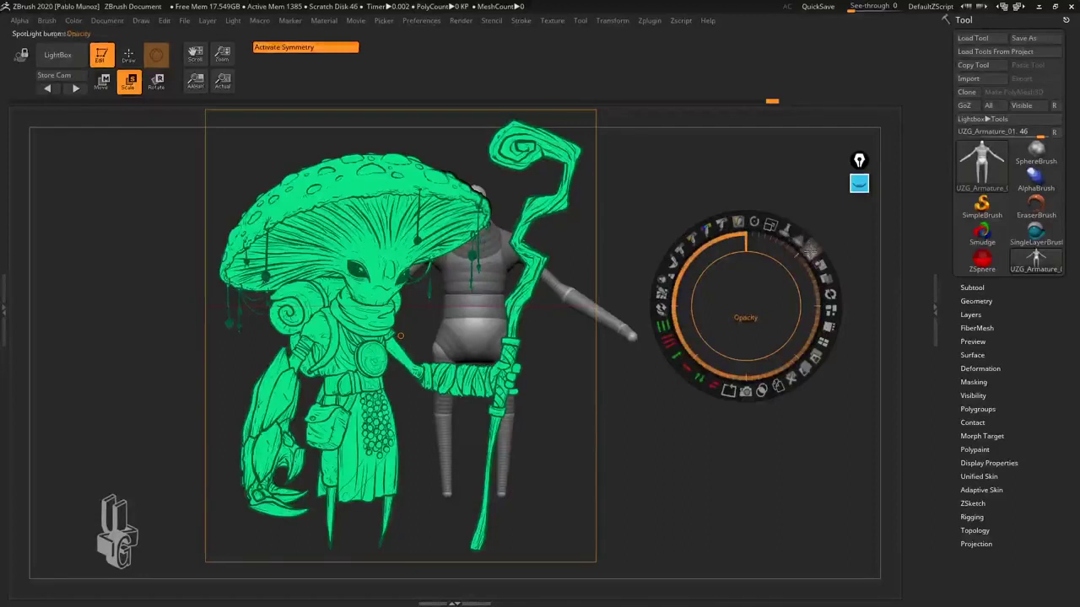
{"action": "left_click_drag", "start_coordinate": [809, 250], "coordinate": [719, 239]}
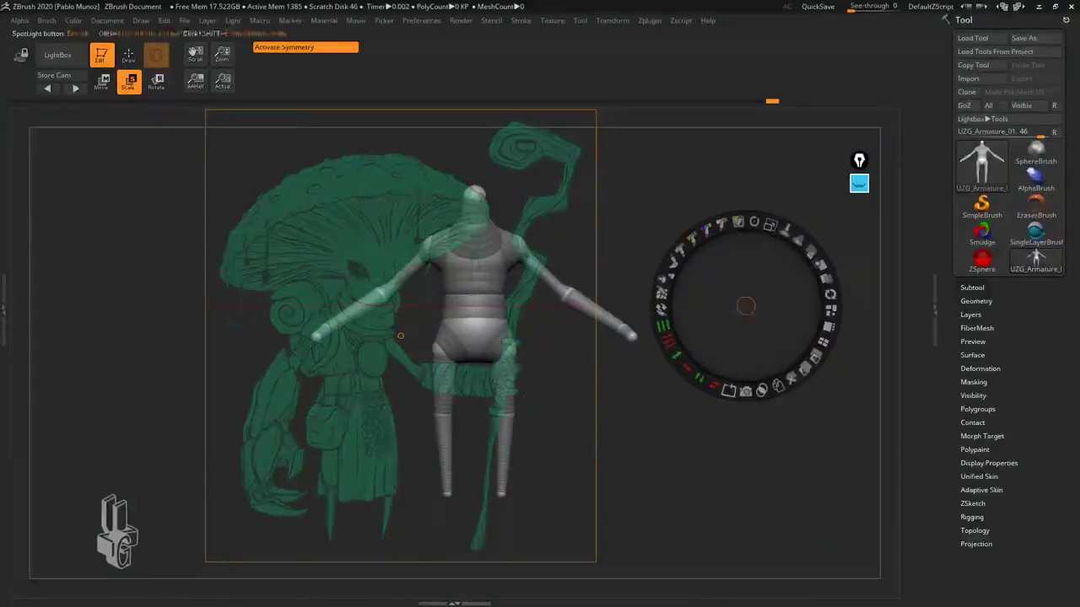
{"action": "left_click_drag", "start_coordinate": [770, 226], "coordinate": [737, 224]}
{"action": "left_click_drag", "start_coordinate": [745, 319], "coordinate": [453, 329]}
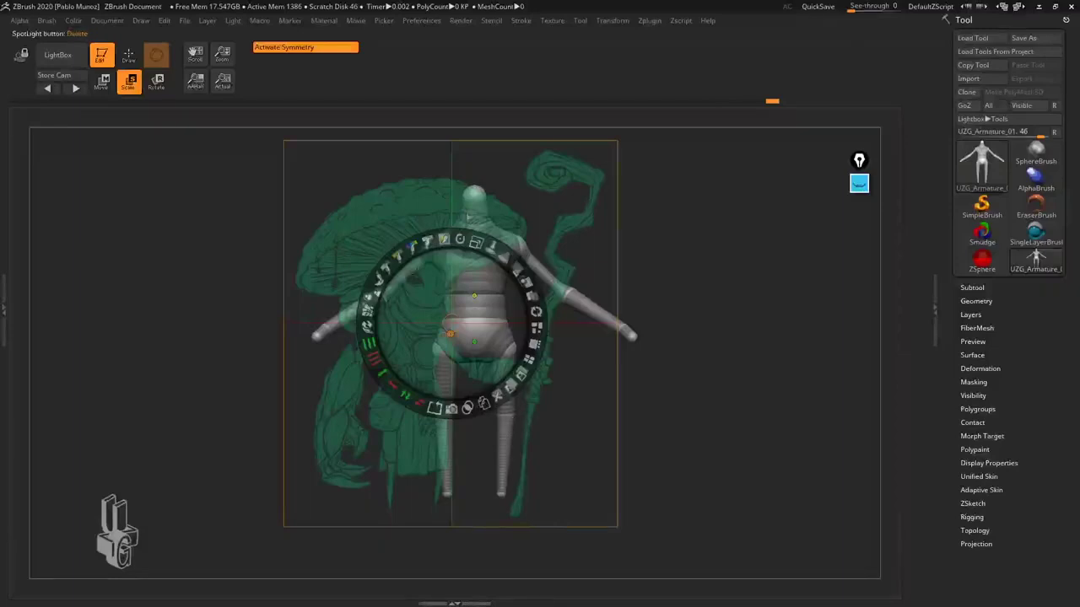
{"action": "key", "text": "z"}
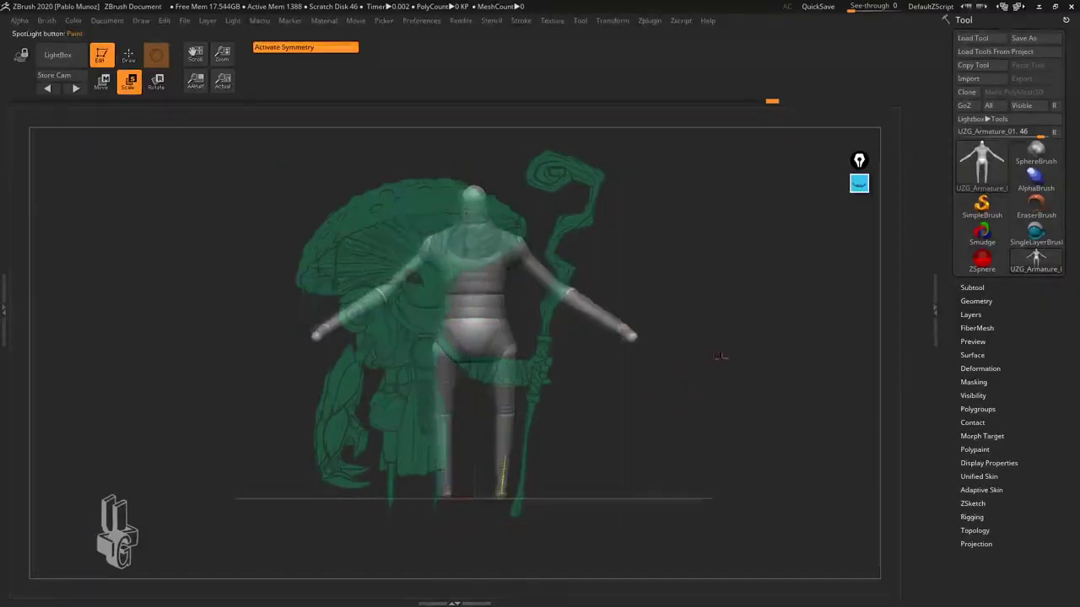
{"action": "left_click_drag", "start_coordinate": [641, 354], "coordinate": [669, 341]}
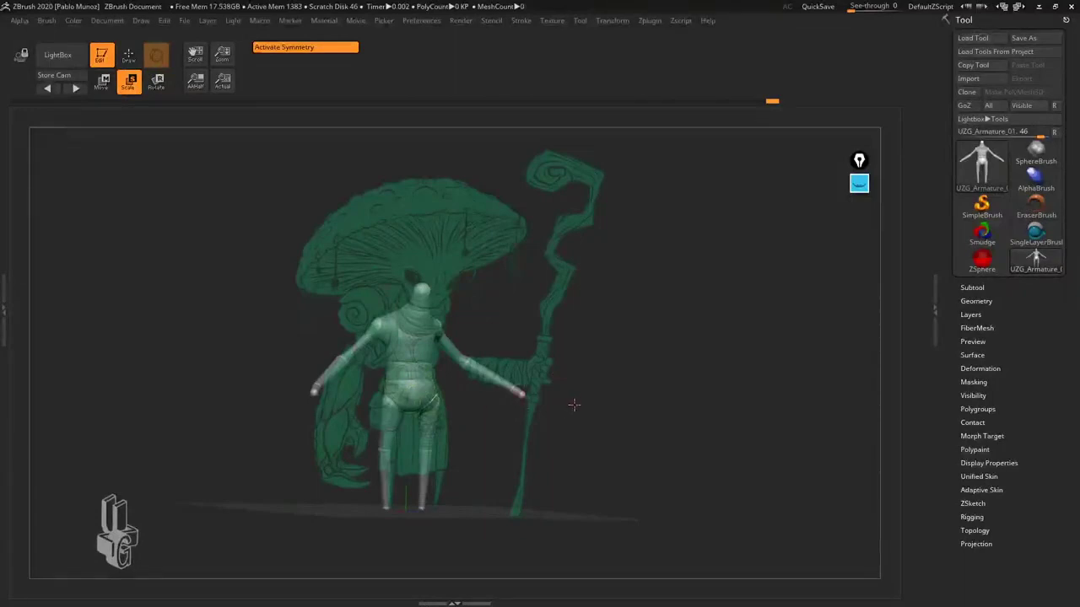
Step: Restore the concept image's full opacity in SpotLight, shrink it, and place it in the canvas corner clear of the armature
{"action": "key", "text": "shift+z"}
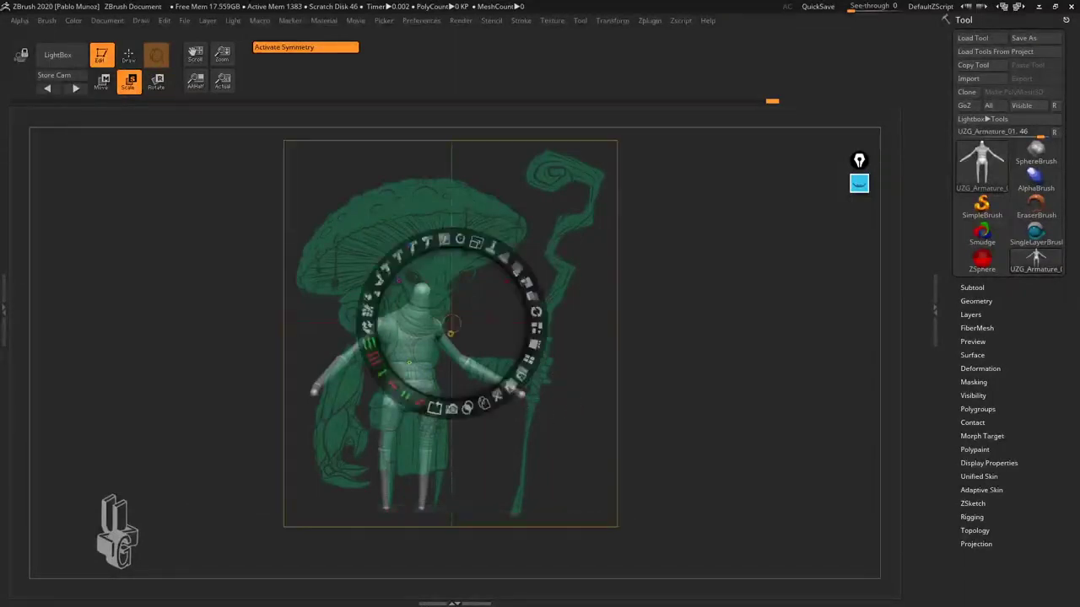
{"action": "left_click_drag", "start_coordinate": [452, 334], "coordinate": [751, 336]}
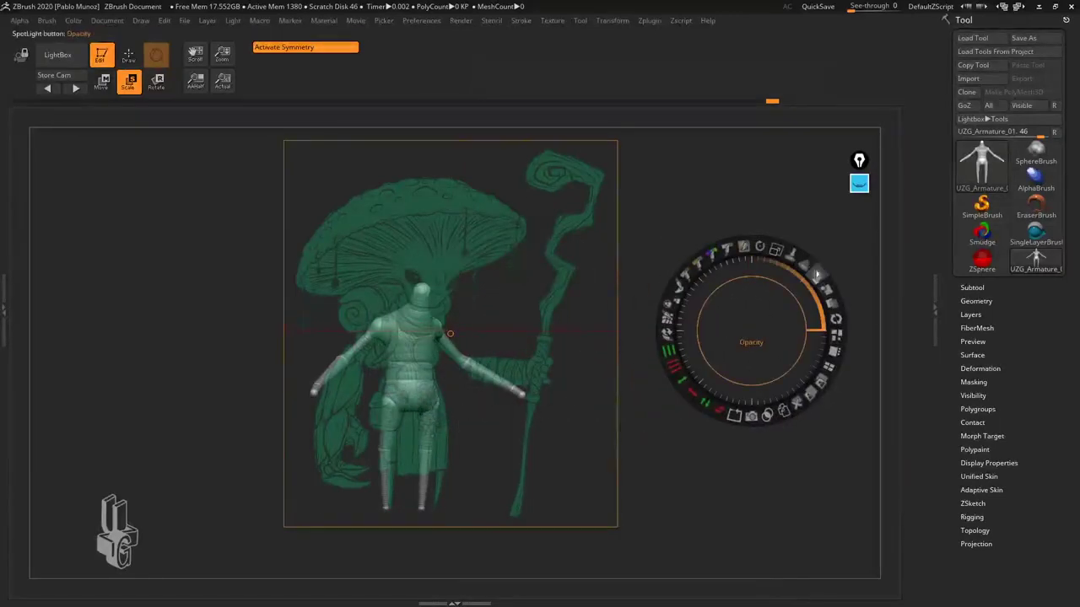
{"action": "left_click_drag", "start_coordinate": [816, 272], "coordinate": [789, 411]}
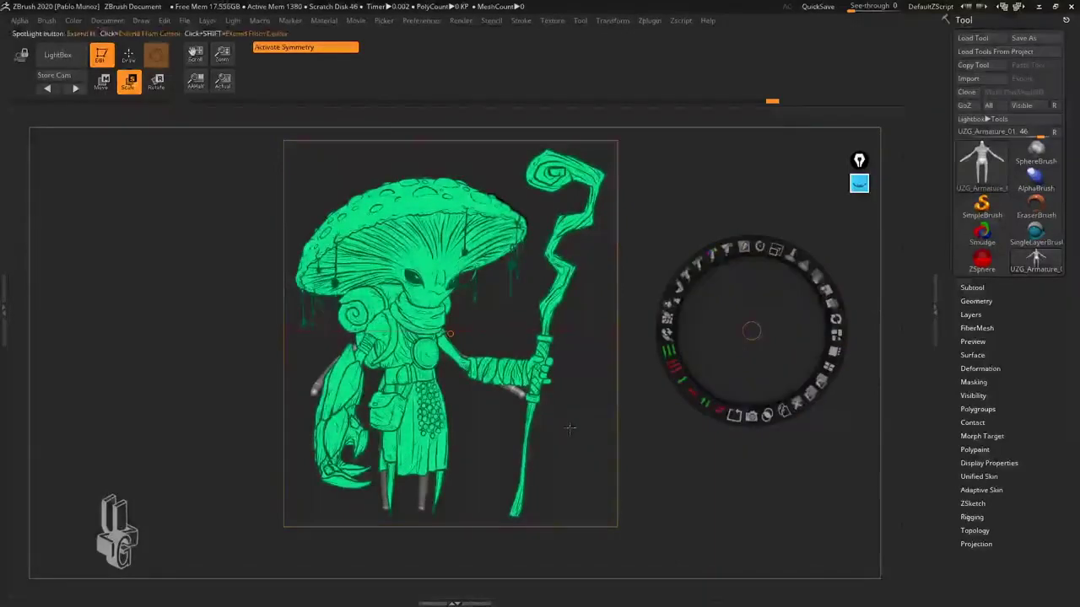
{"action": "left_click_drag", "start_coordinate": [774, 329], "coordinate": [522, 299]}
{"action": "left_click_drag", "start_coordinate": [521, 223], "coordinate": [466, 226]}
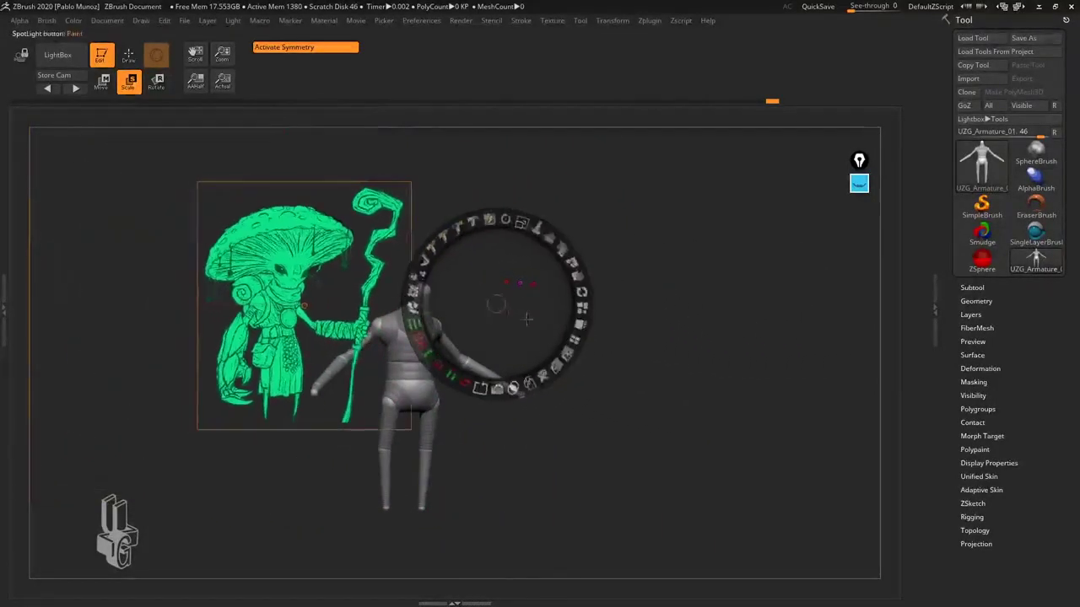
{"action": "left_click_drag", "start_coordinate": [526, 316], "coordinate": [349, 251]}
{"action": "left_click_drag", "start_coordinate": [357, 185], "coordinate": [371, 239]}
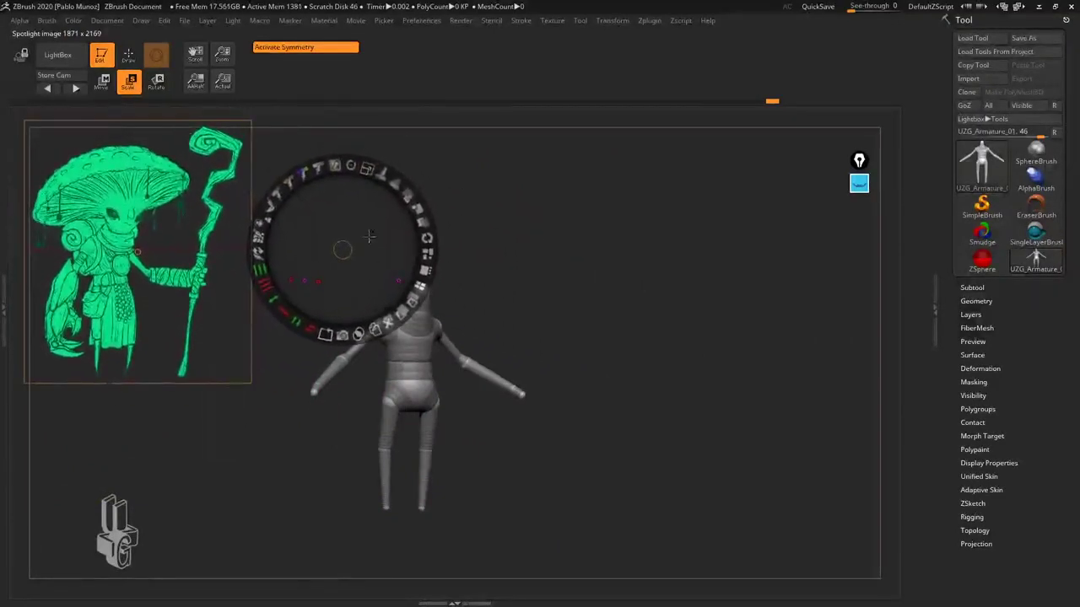
{"action": "key", "text": "z"}
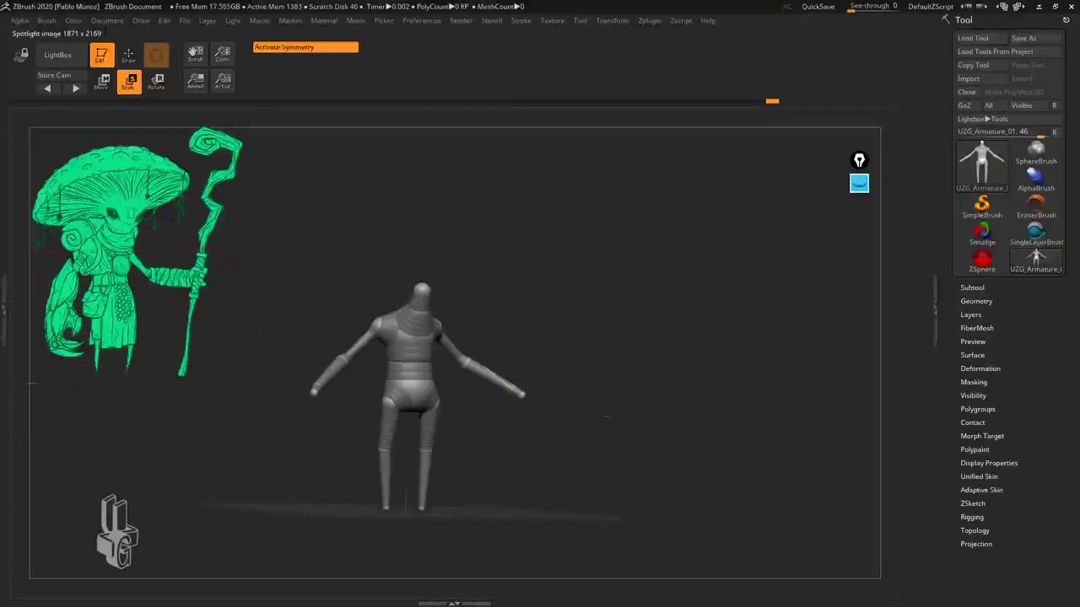
{"action": "left_click_drag", "start_coordinate": [611, 389], "coordinate": [692, 326]}
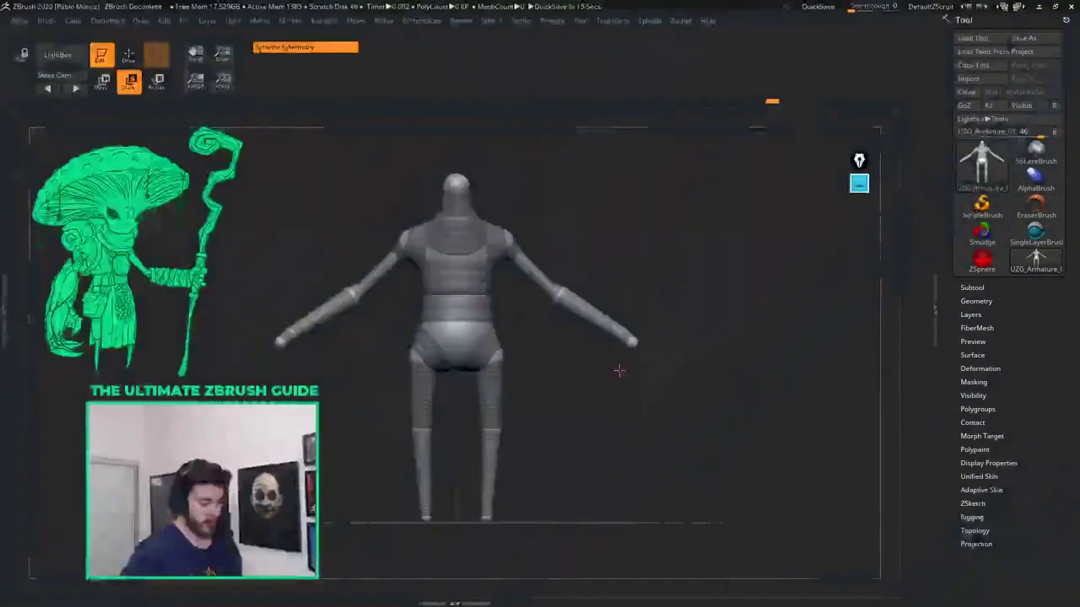